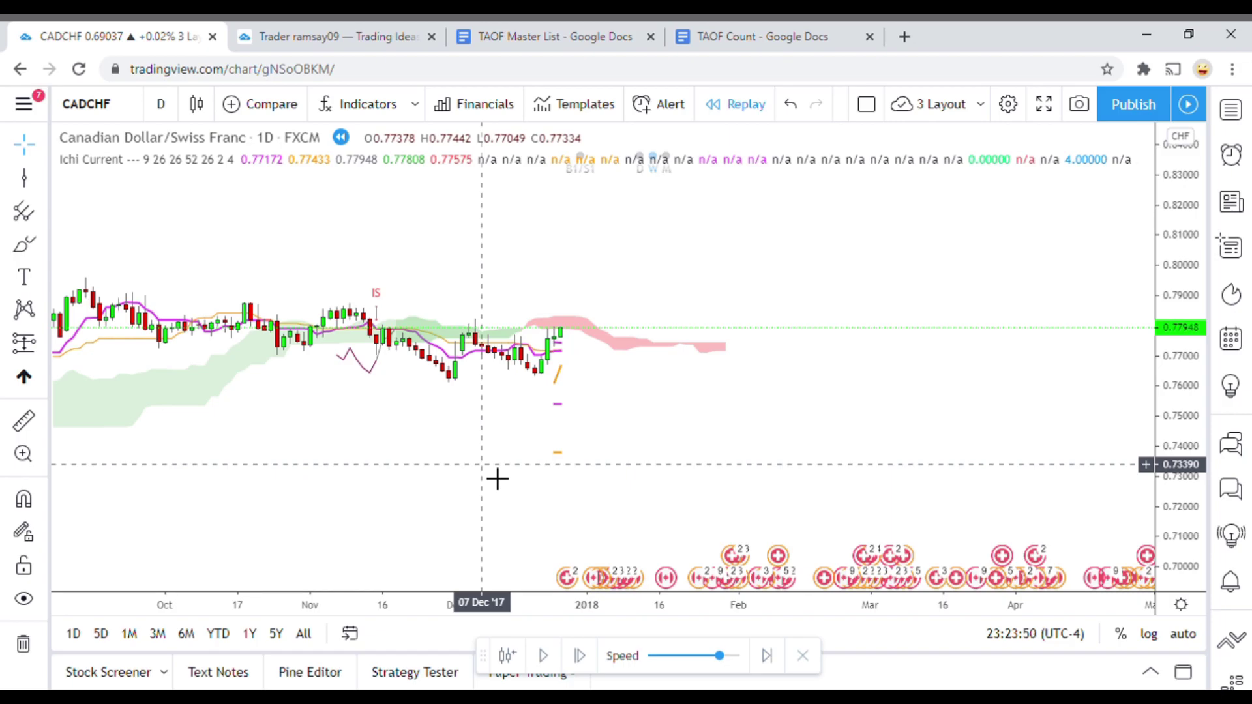
# Step: Review the indicator tally in the TAOF Count document and return to the CADCHF chart
pyautogui.click(782, 38)
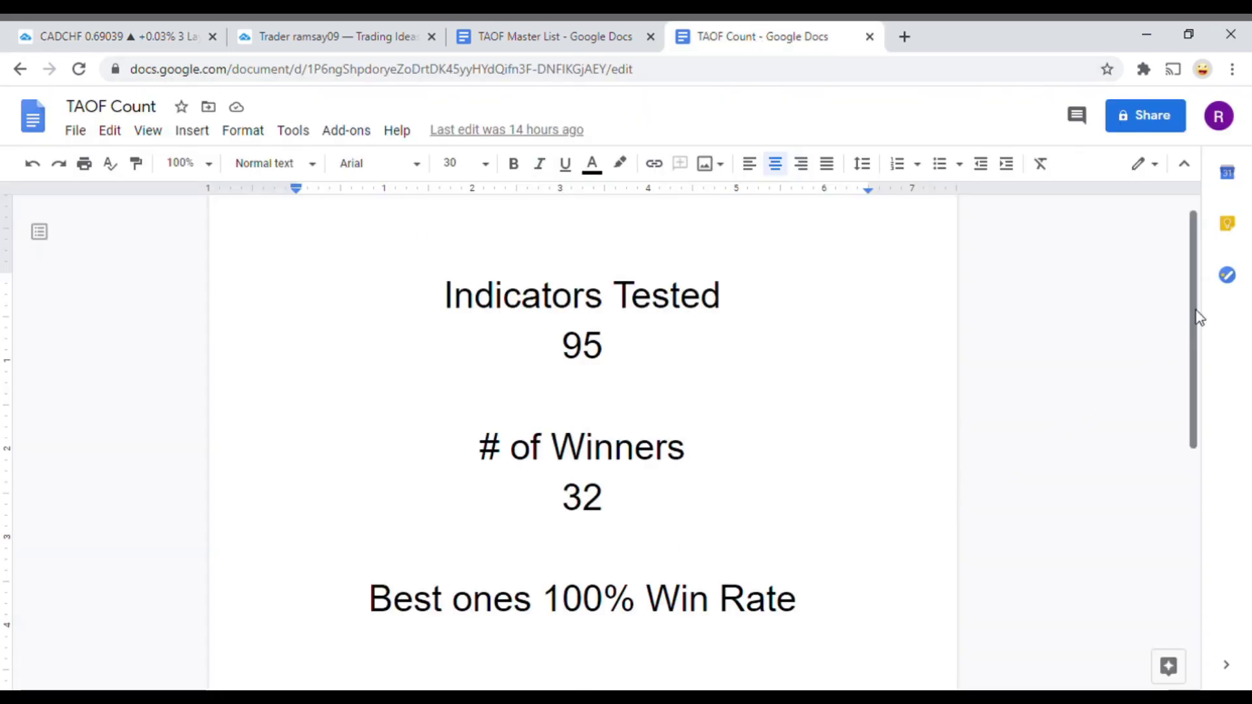
pyautogui.moveTo(1195, 318); pyautogui.dragTo(1199, 335)
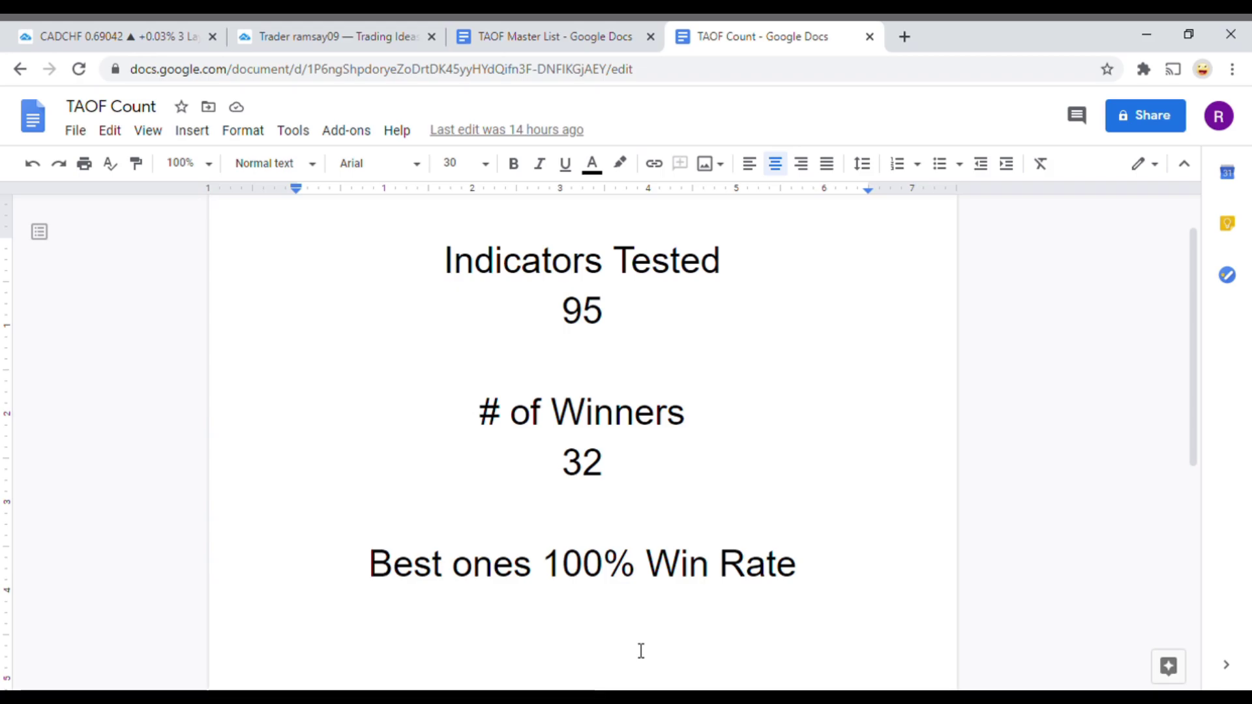
pyautogui.click(149, 41)
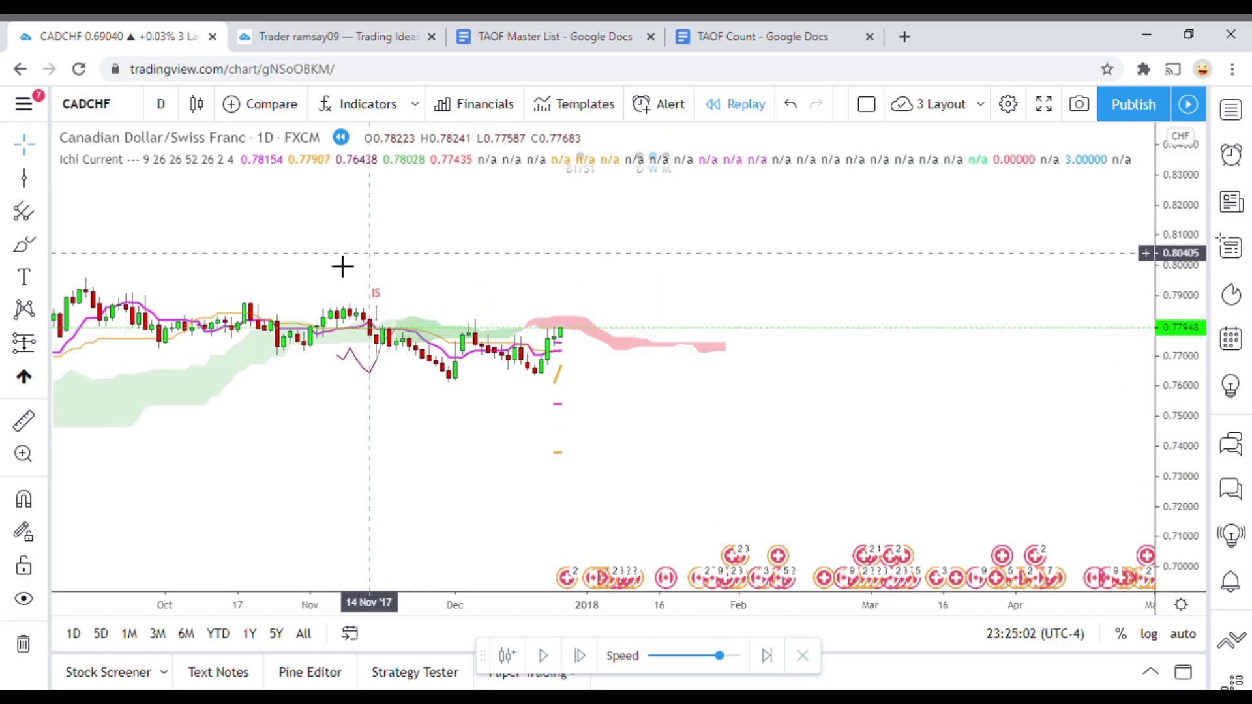
# Step: Examine the IB and IS confluence signals and the cloud across mid to late 2017 on the CADCHF daily chart
pyautogui.moveTo(356, 472); pyautogui.dragTo(403, 505)
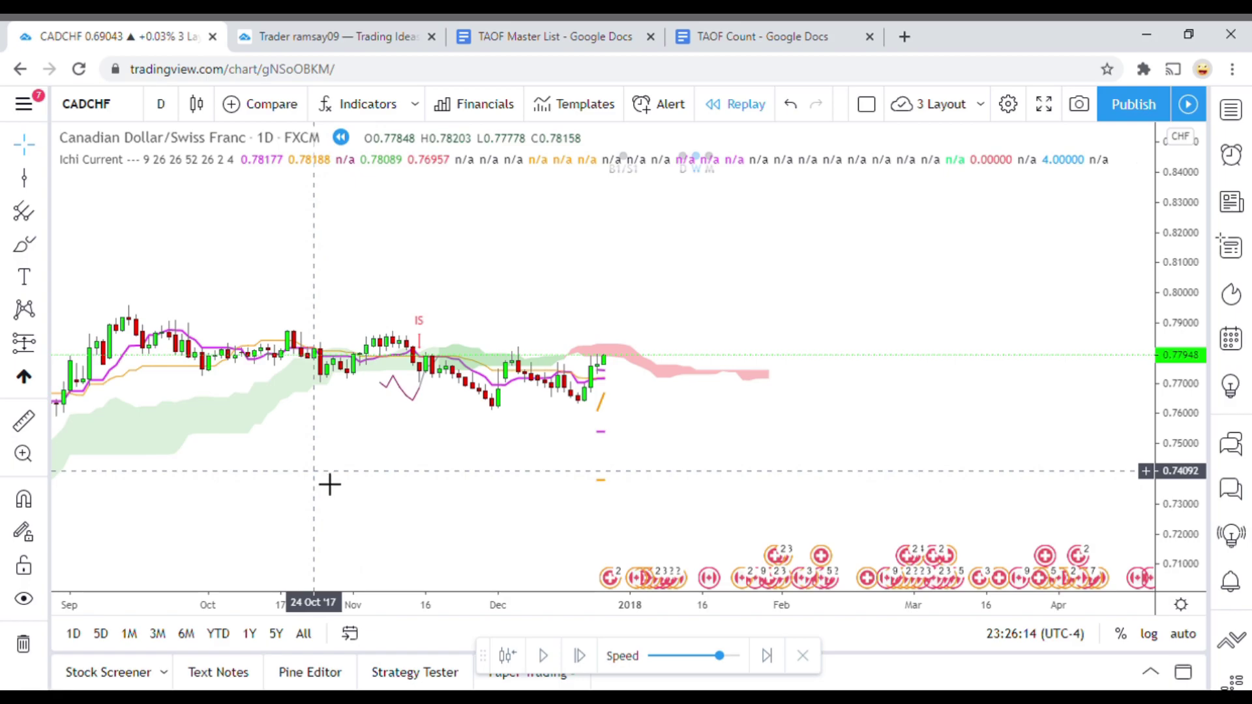
pyautogui.moveTo(329, 483); pyautogui.dragTo(486, 450)
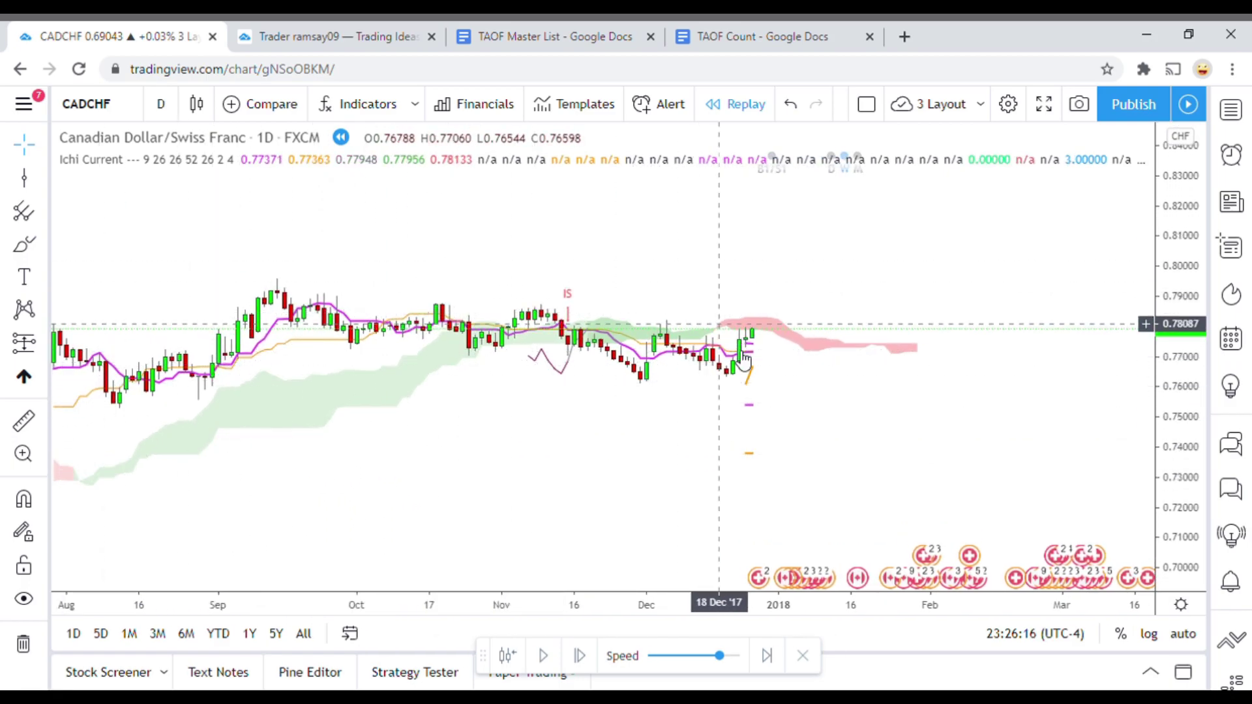
pyautogui.moveTo(648, 474); pyautogui.dragTo(576, 503)
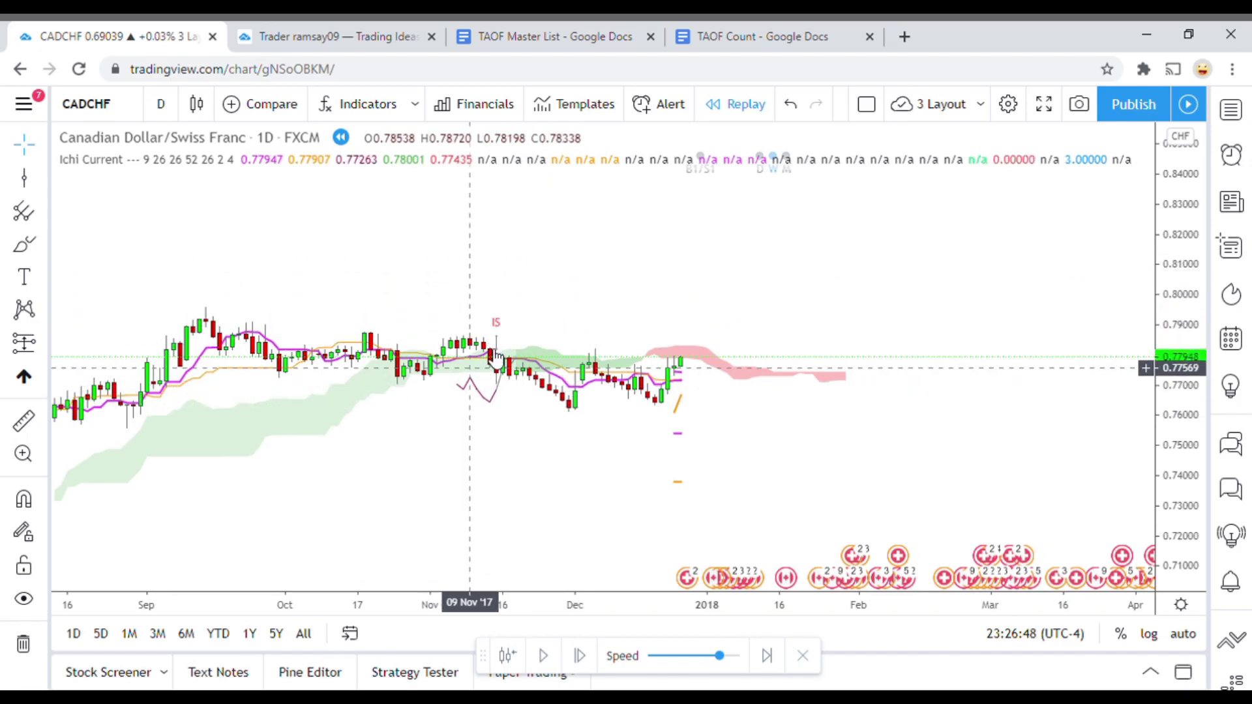
pyautogui.moveTo(525, 494); pyautogui.dragTo(763, 447)
pyautogui.moveTo(481, 476); pyautogui.dragTo(818, 467)
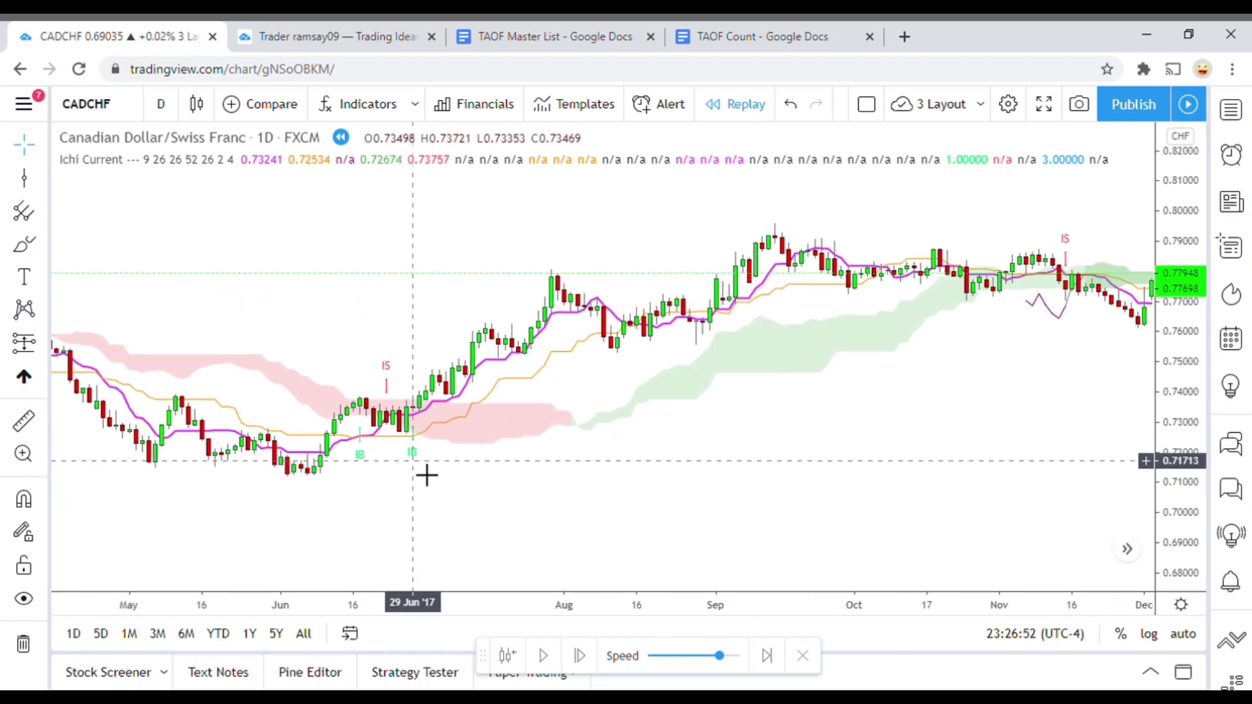
pyautogui.moveTo(693, 488); pyautogui.dragTo(431, 515)
pyautogui.moveTo(651, 505); pyautogui.dragTo(329, 551)
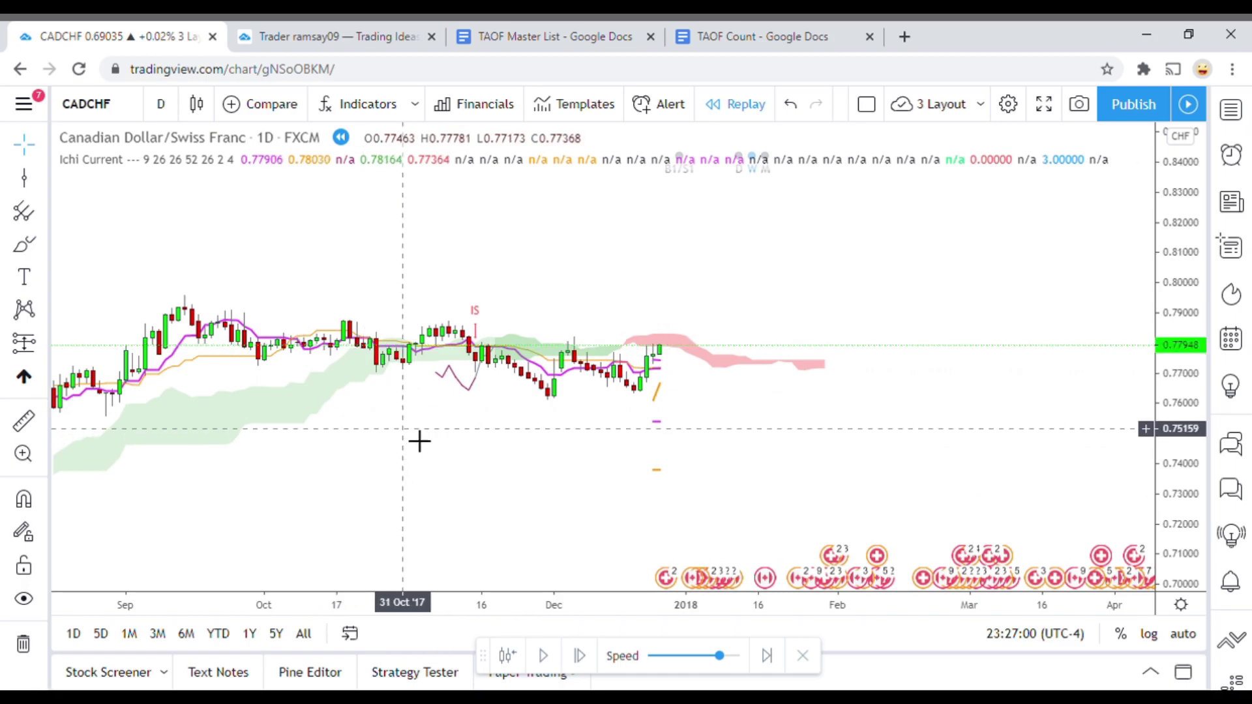
# Step: Open the Ichi indicator's settings and review its style options and input parameters
pyautogui.click(126, 163)
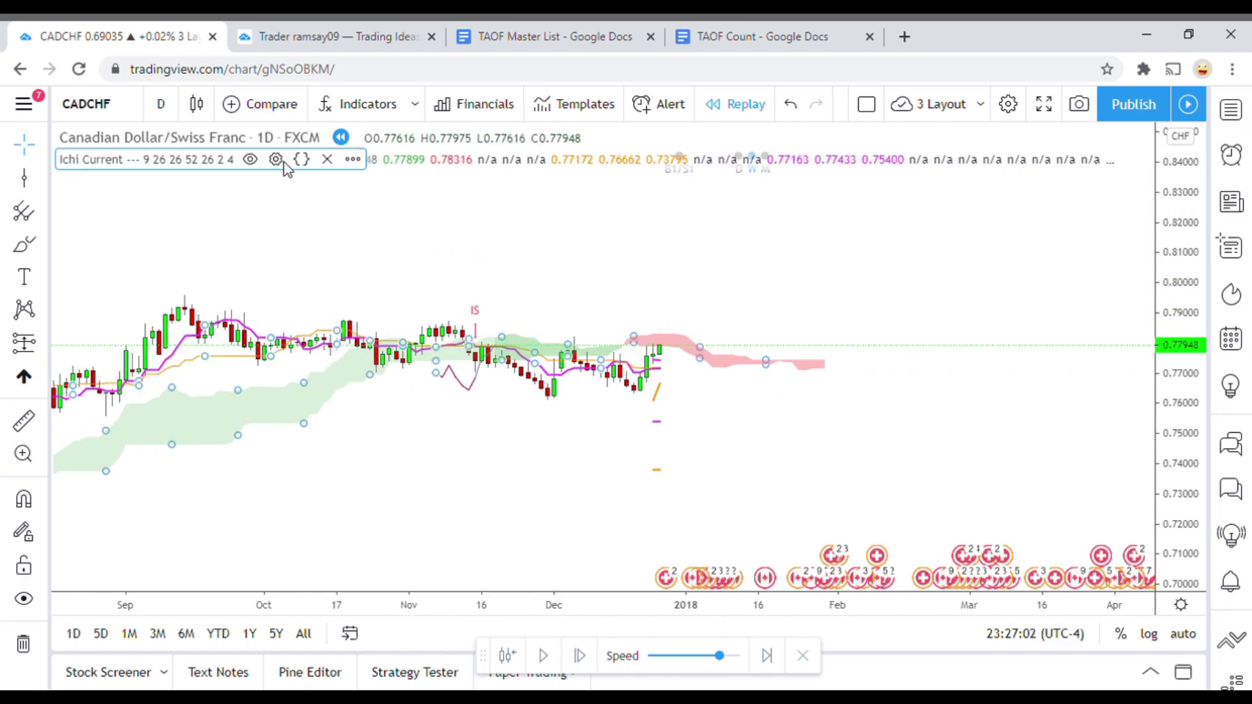
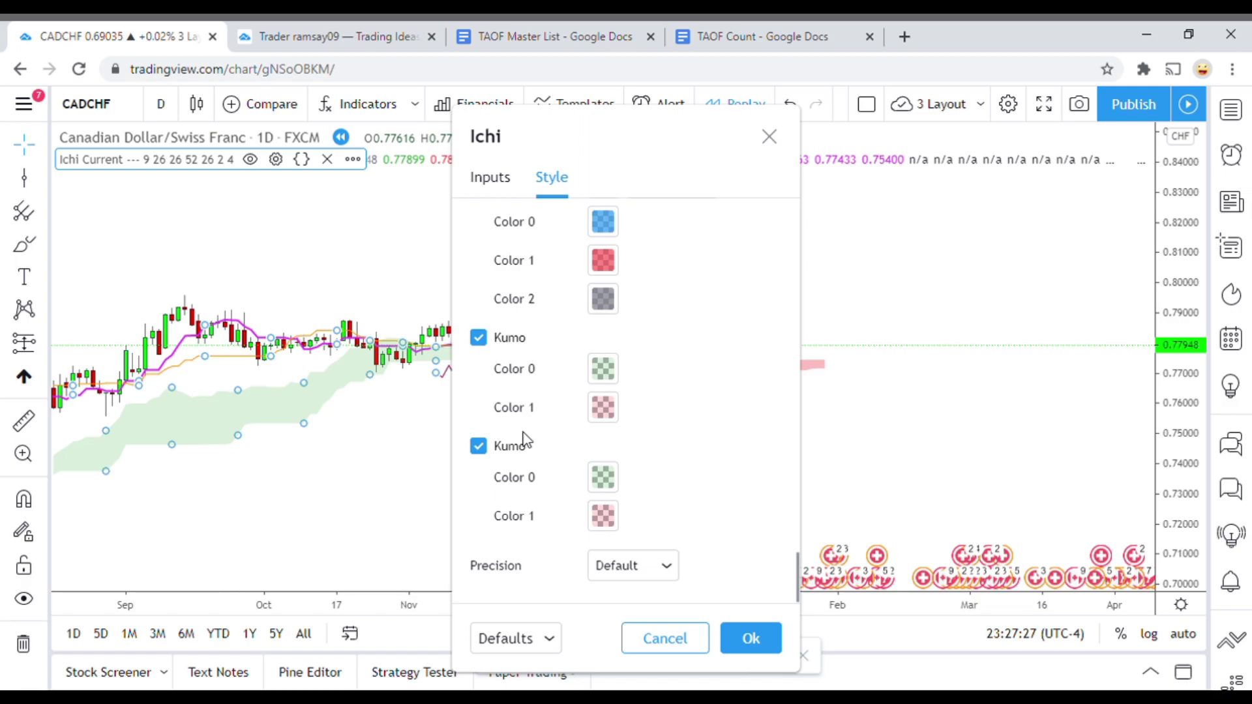
pyautogui.scroll(5, 540, 475)
pyautogui.scroll(10, 541, 473)
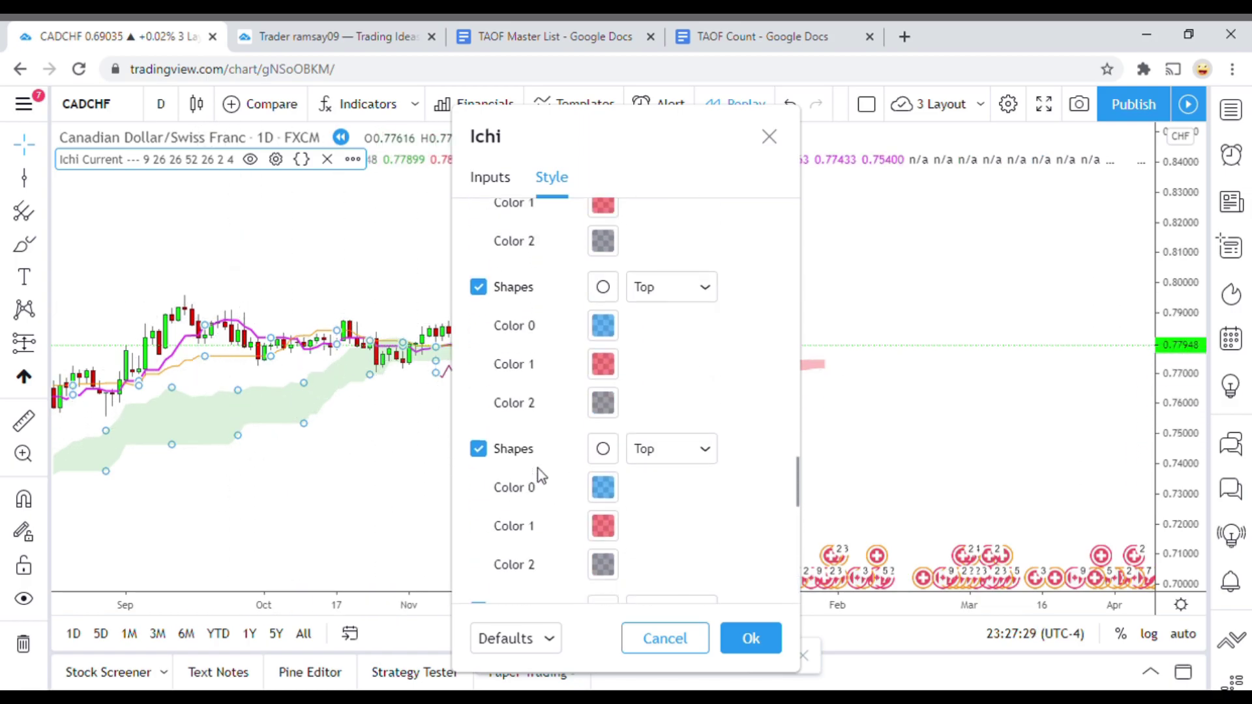
pyautogui.scroll(8, 546, 468)
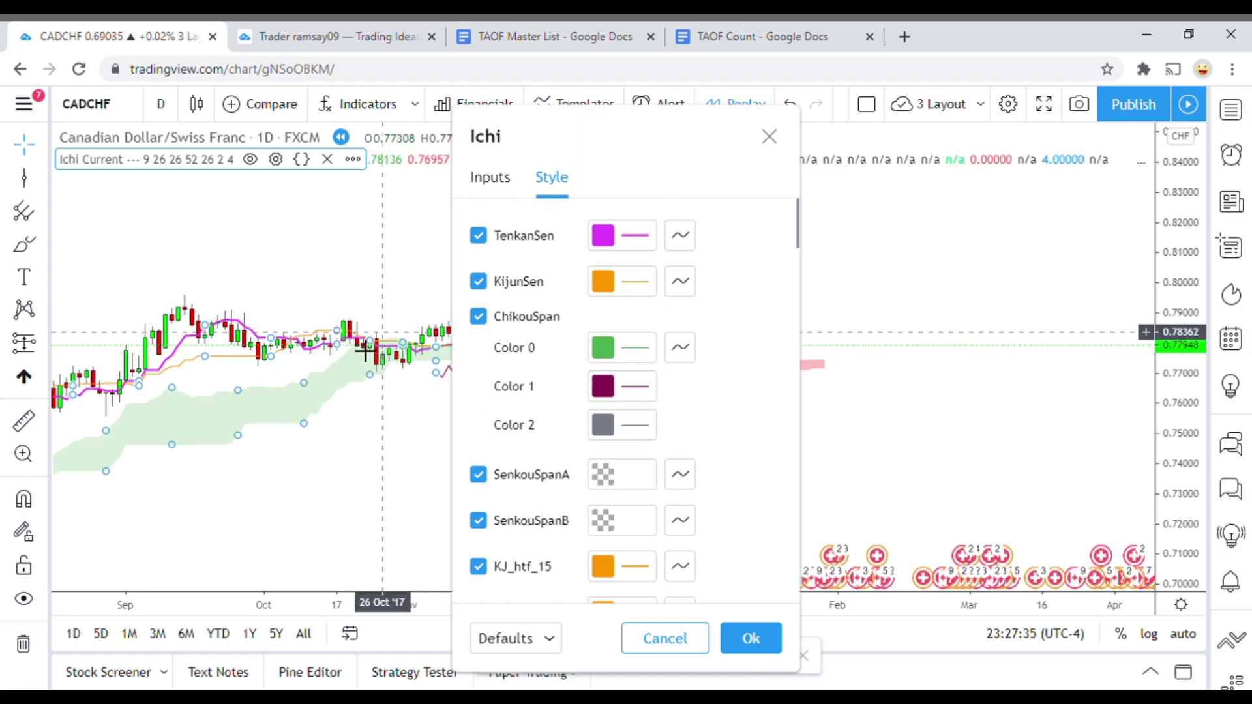
pyautogui.click(502, 185)
pyautogui.scroll(-6, 582, 369)
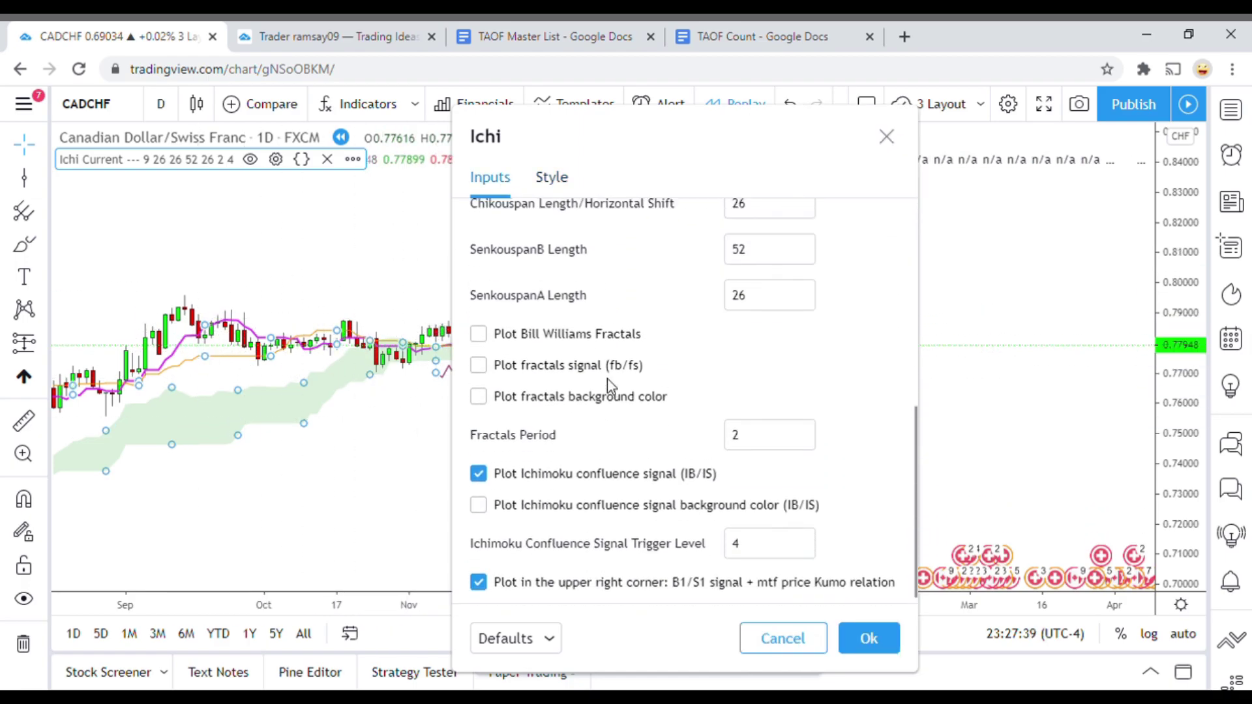
pyautogui.scroll(6, 522, 236)
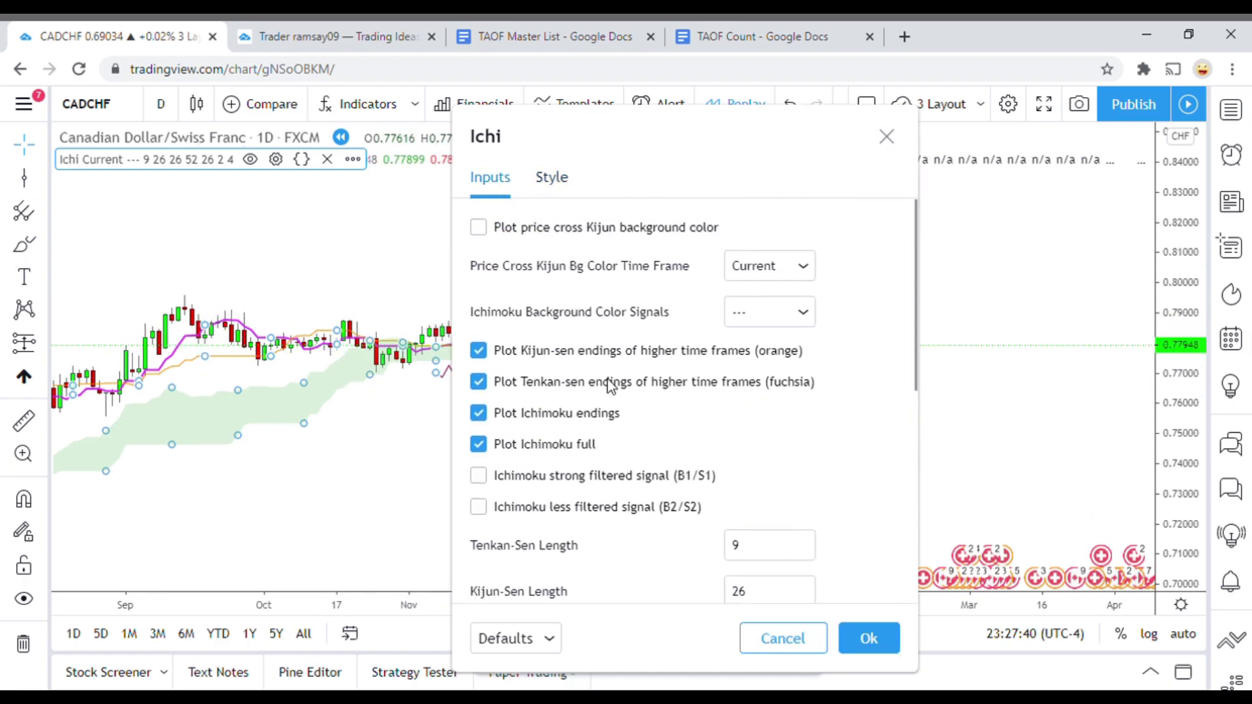
# Step: Check the TenkanSen and KijunSen plots by toggling them off and on, and hide ChikouSpan, SenkouSpanA and SenkouSpanB in the Ichi style settings
pyautogui.click(549, 186)
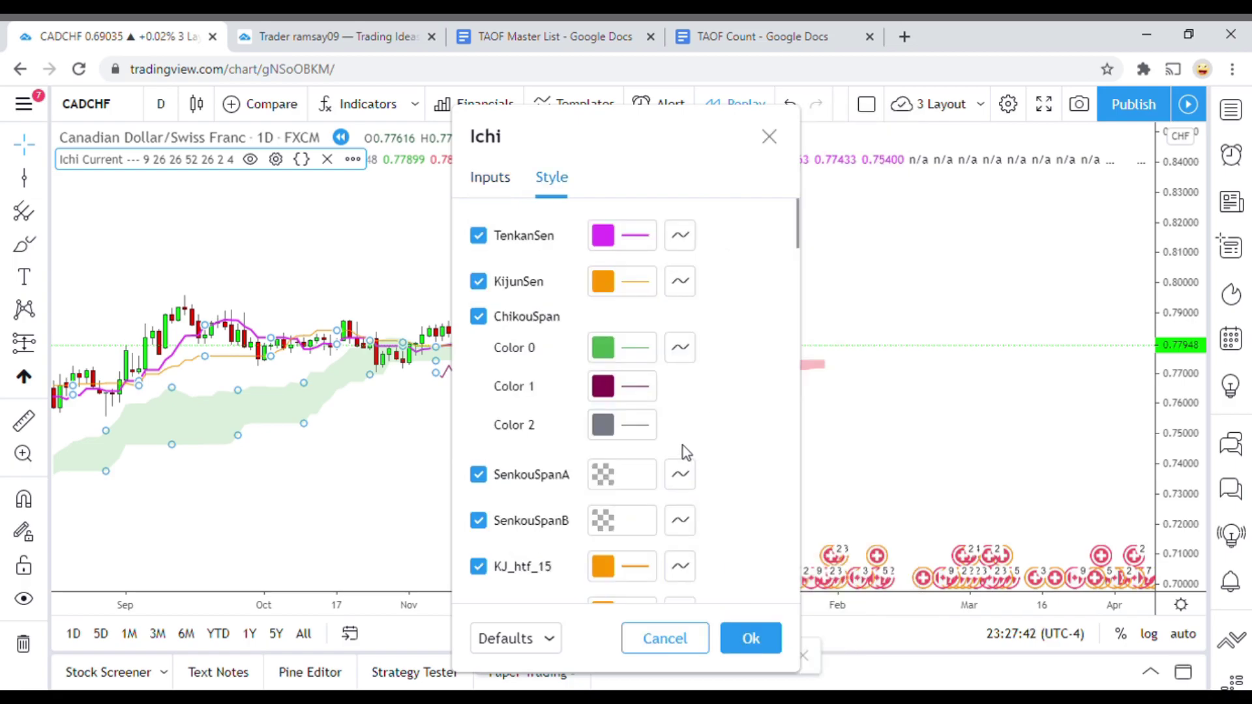
pyautogui.click(479, 237)
pyautogui.click(477, 281)
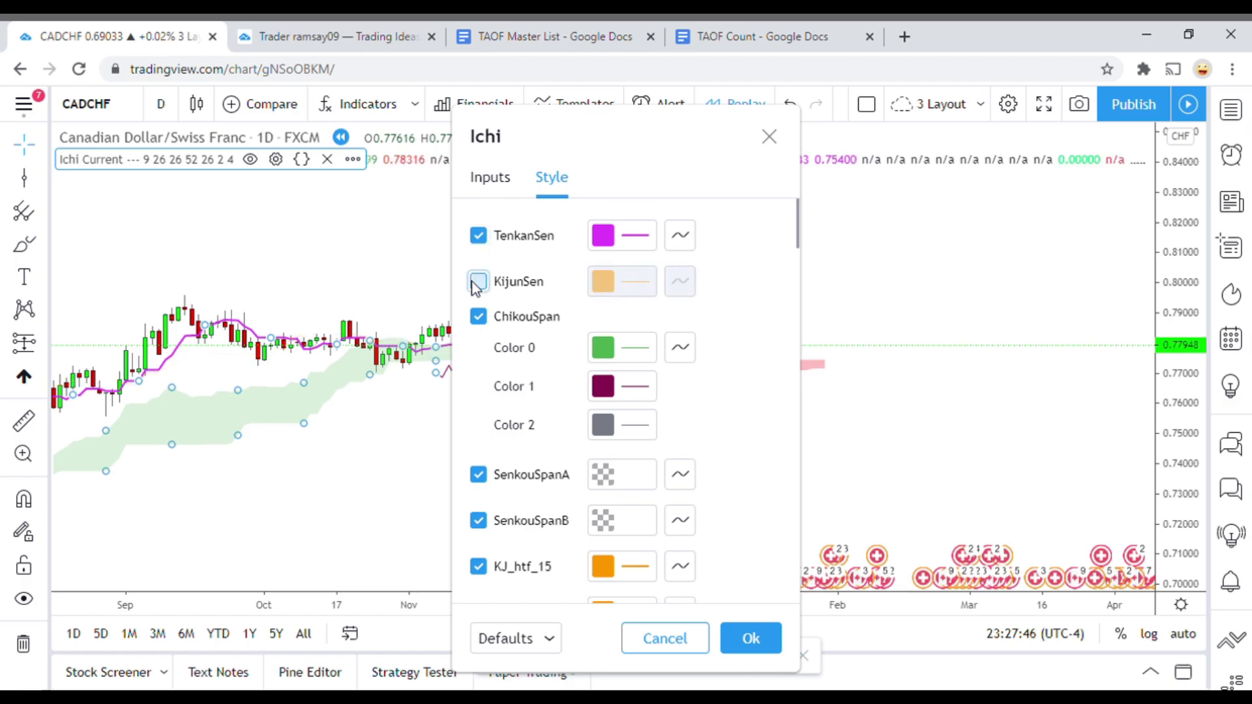
pyautogui.click(479, 318)
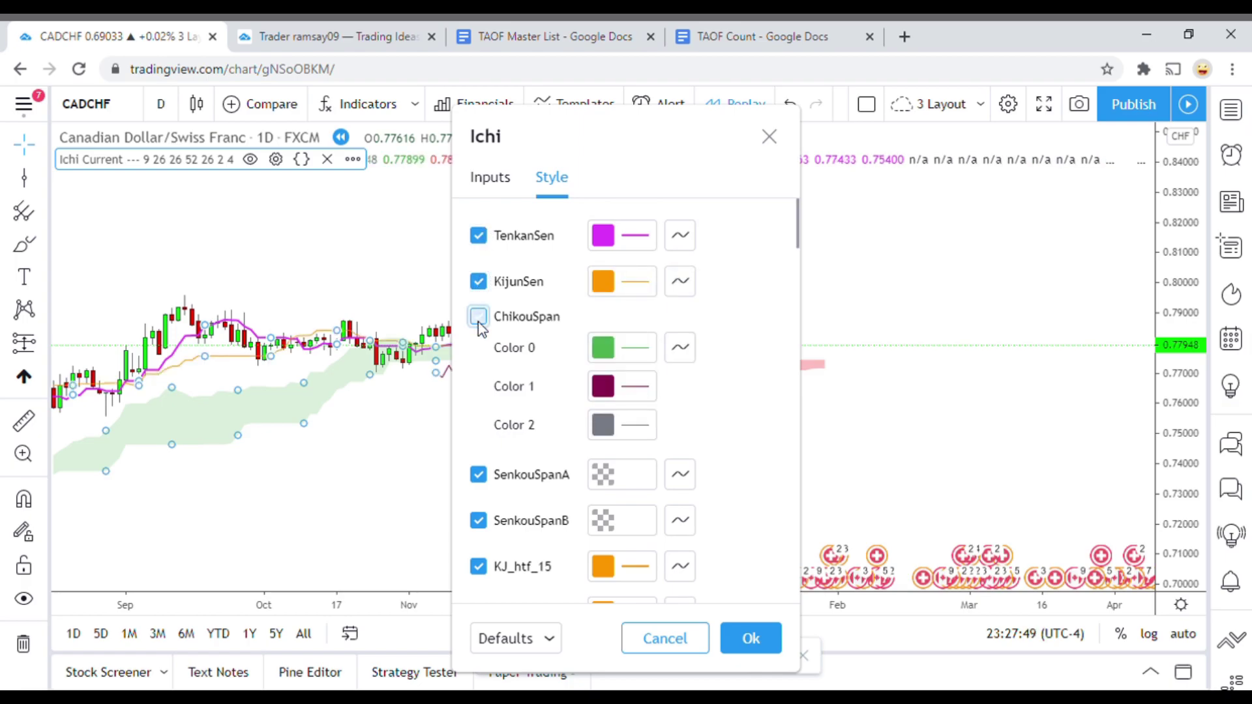
pyautogui.click(479, 318)
pyautogui.scroll(-3, 551, 346)
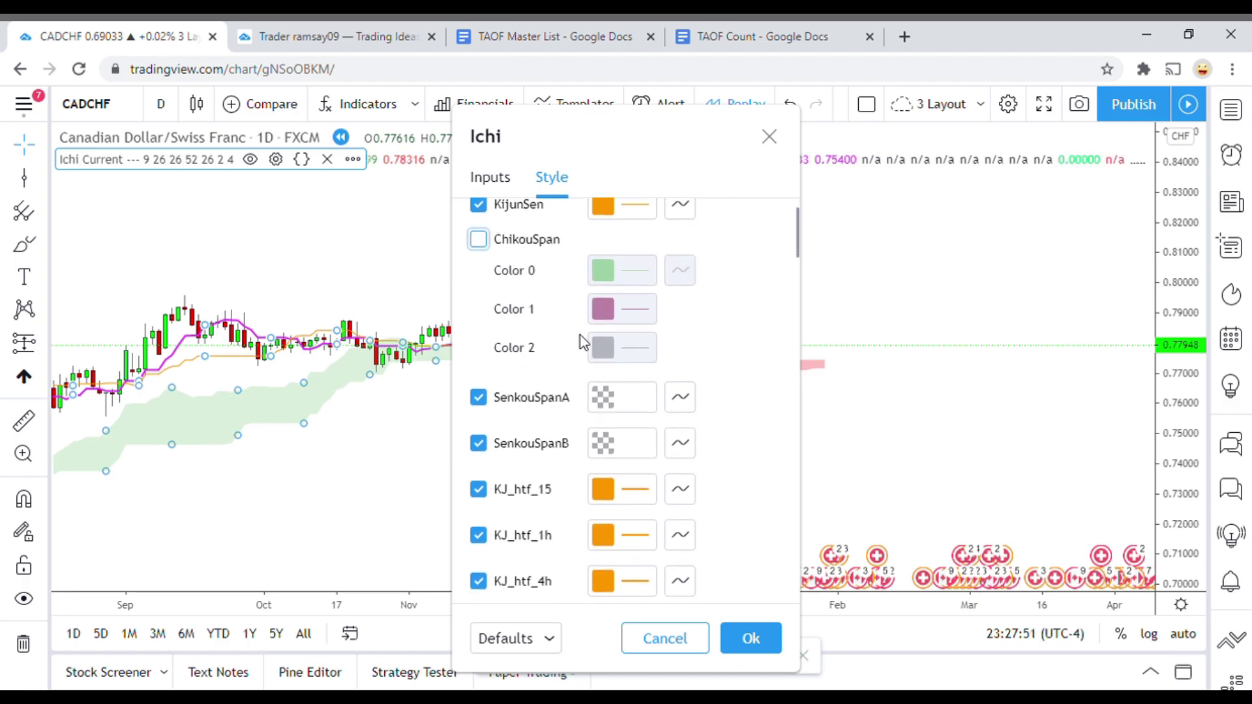
pyautogui.click(478, 293)
pyautogui.click(478, 338)
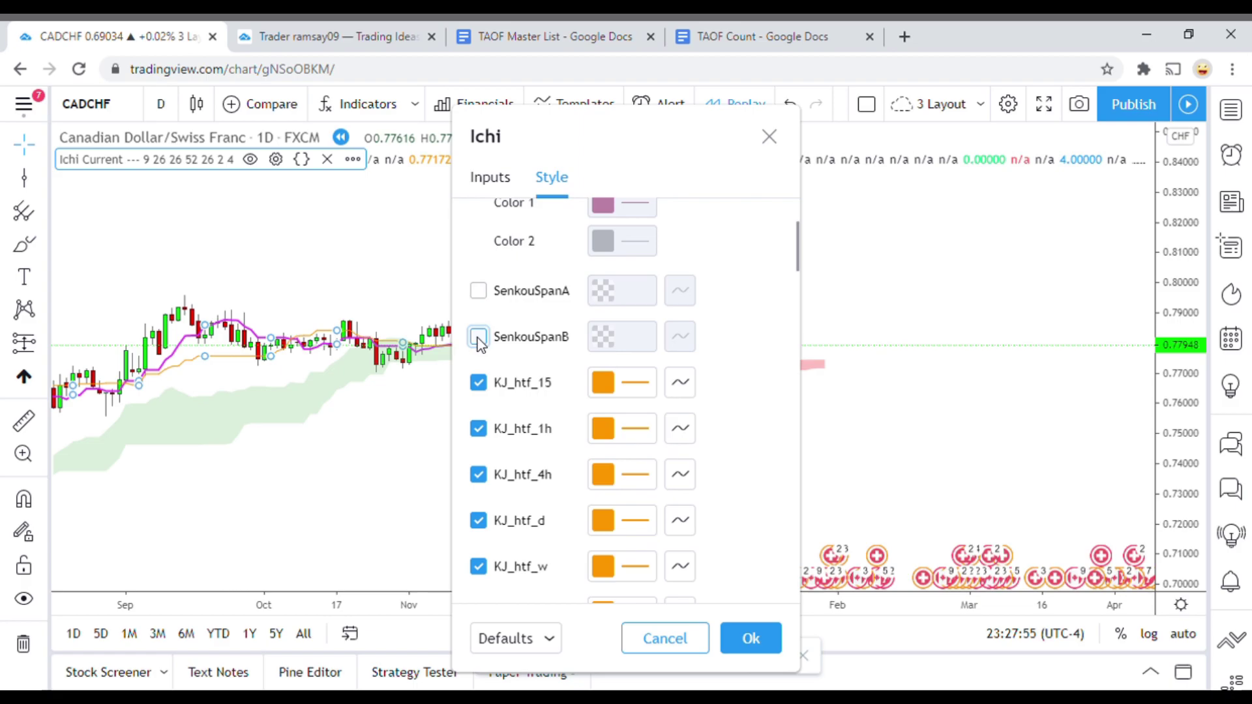
# Step: Hide the six higher-timeframe Kijun plots: KJ_htf_15, KJ_htf_1h, KJ_htf_4h, KJ_htf_d, KJ_htf_w and KJ_htf_m
pyautogui.scroll(-2, 521, 339)
pyautogui.click(478, 290)
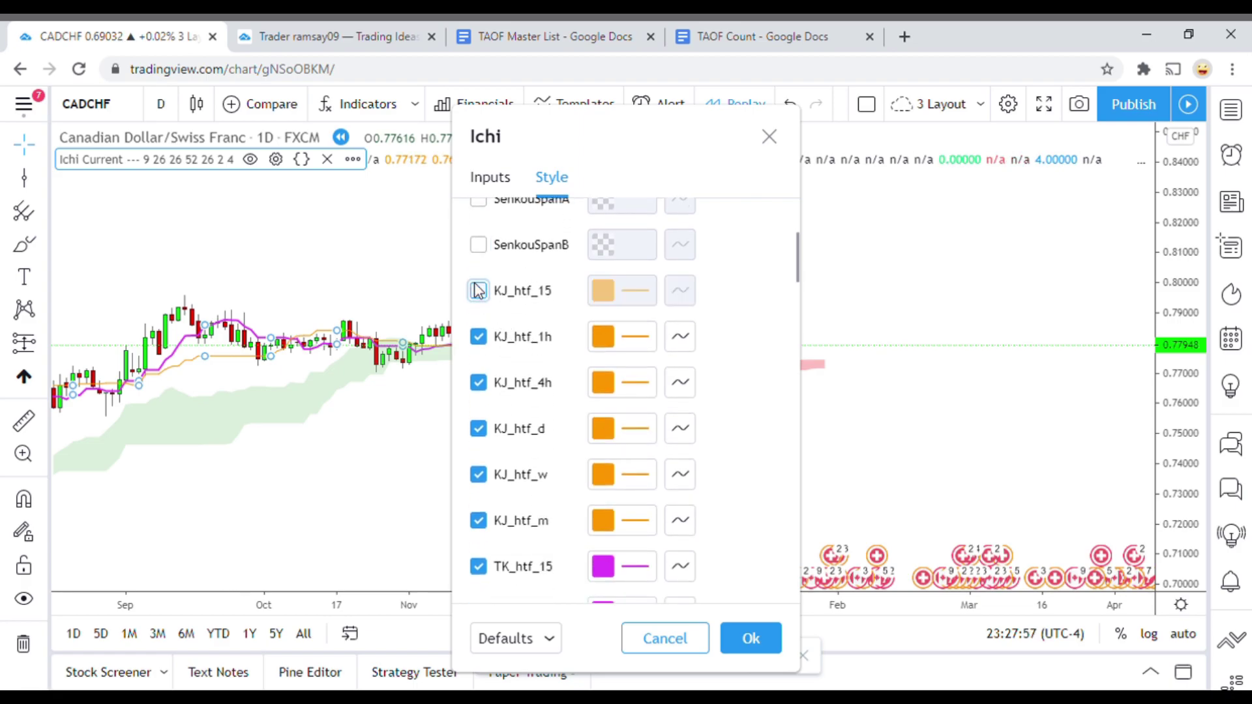
pyautogui.click(479, 338)
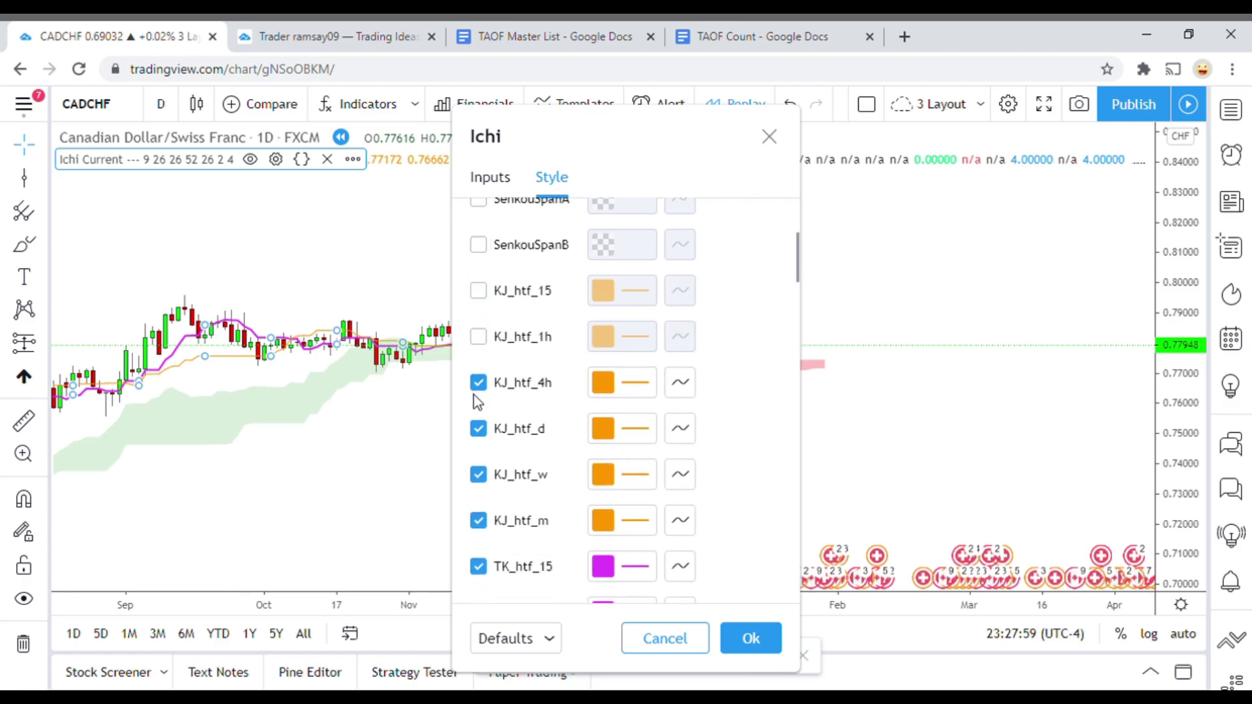
pyautogui.click(478, 382)
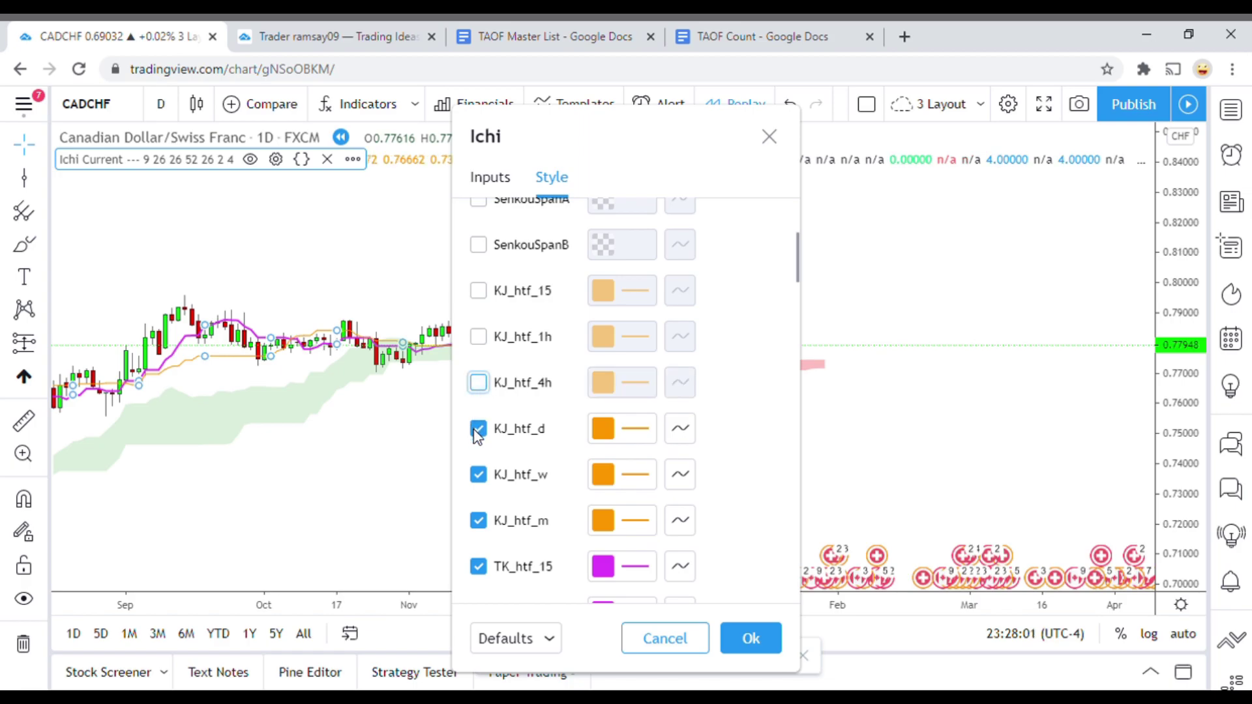
pyautogui.click(478, 428)
pyautogui.click(478, 475)
pyautogui.click(479, 520)
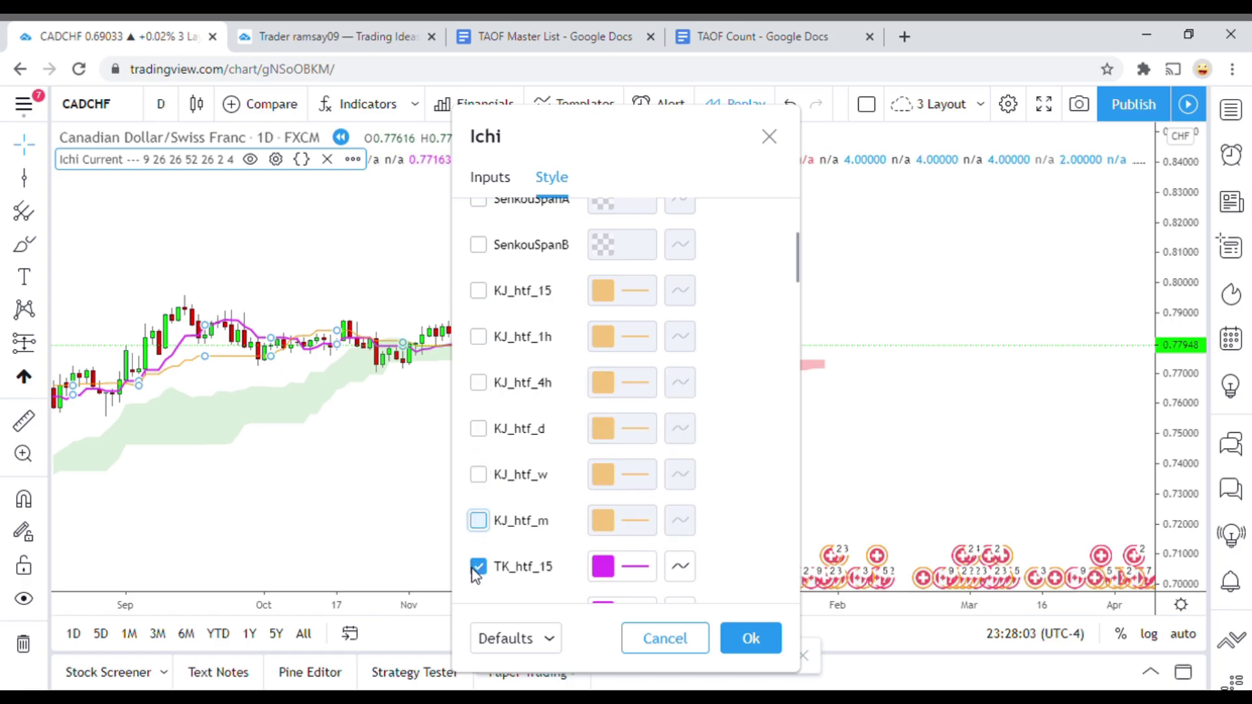
# Step: Hide the six higher-timeframe Tenkan plots, TK_htf_15 through TK_htf_m, and turn off the Price cross Kijun background color
pyautogui.click(478, 567)
pyautogui.scroll(-5, 558, 452)
pyautogui.click(478, 336)
pyautogui.click(479, 383)
pyautogui.click(478, 429)
pyautogui.click(479, 475)
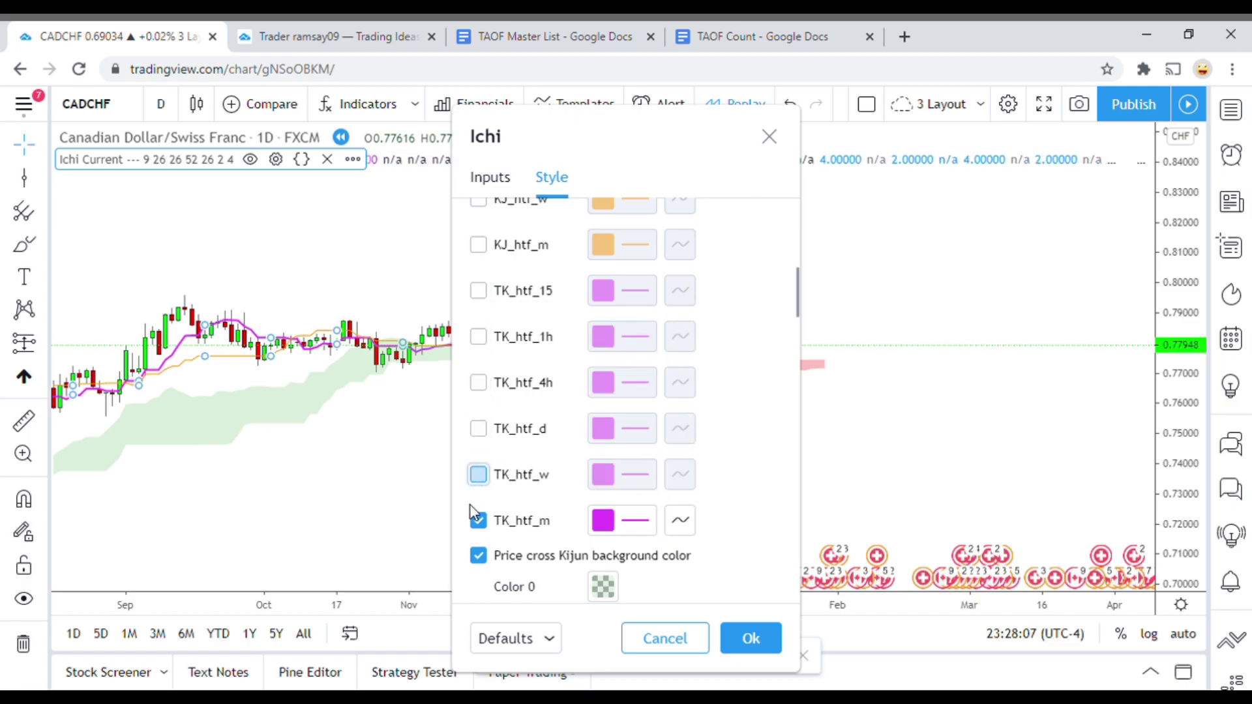
pyautogui.click(478, 520)
pyautogui.scroll(-5, 486, 495)
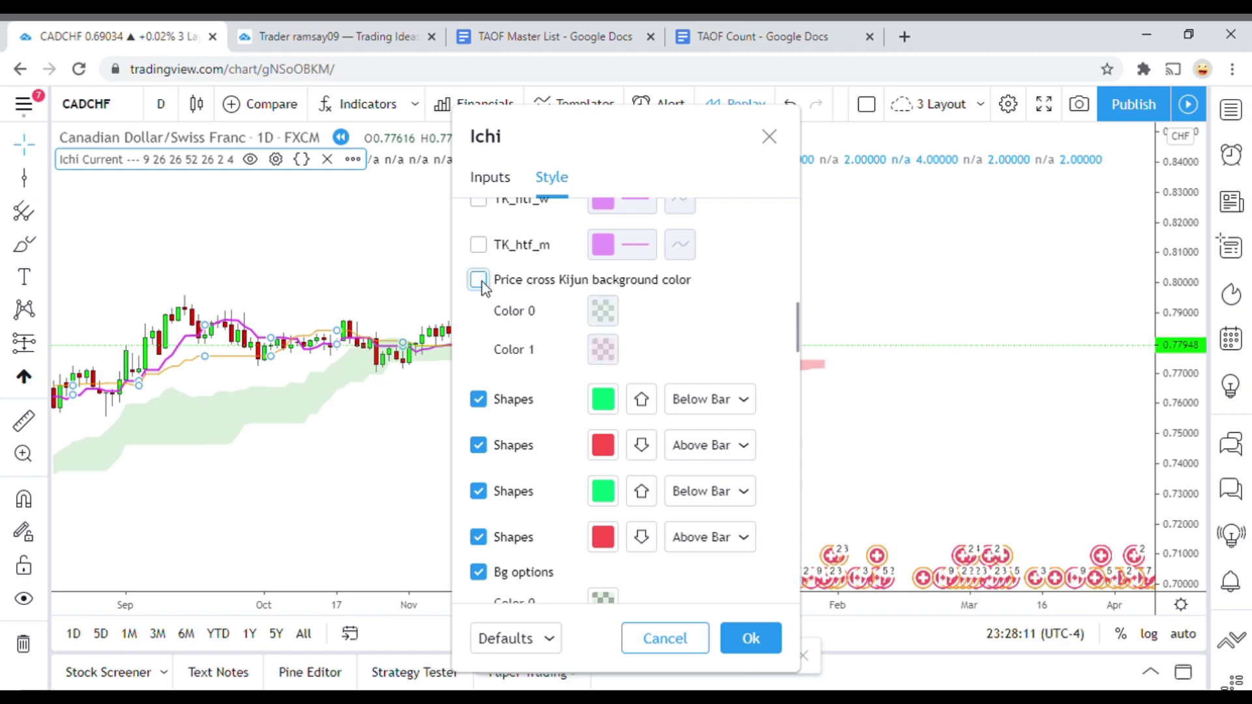
# Step: Review the Ichi style settings for Shapes, Bg options and Confluence signal background color
pyautogui.scroll(-3, 527, 374)
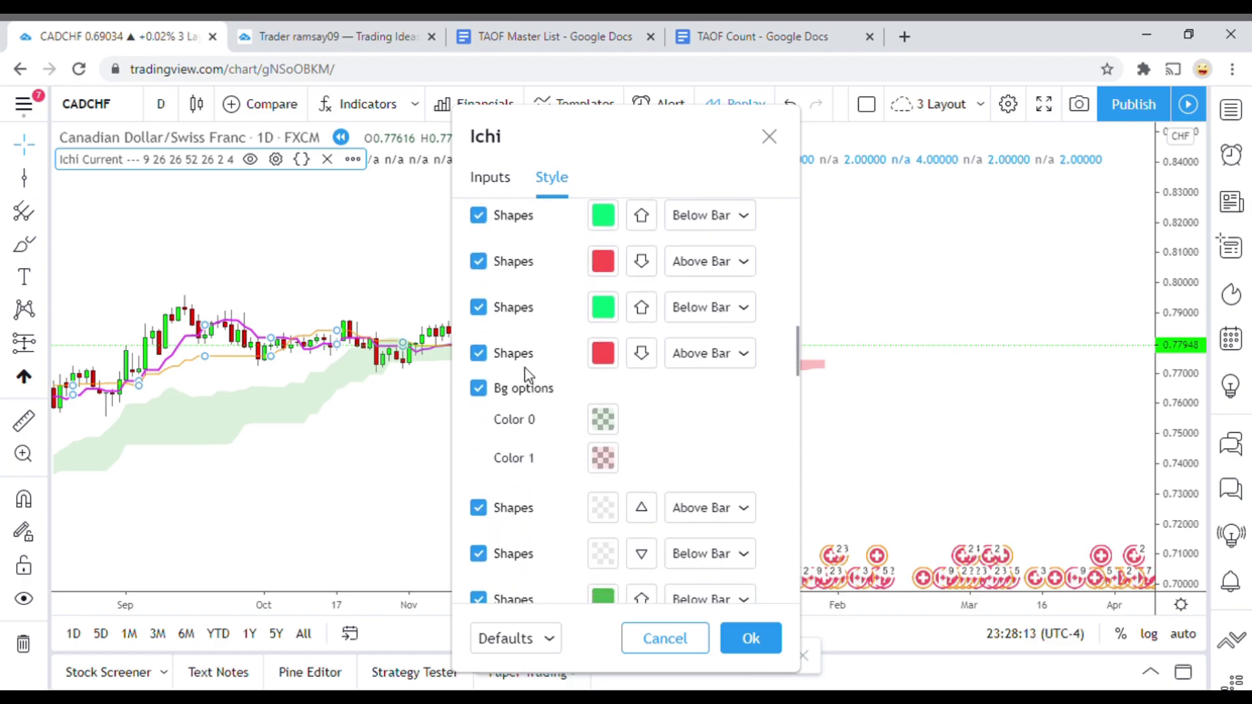
pyautogui.scroll(-1, 528, 374)
pyautogui.scroll(-1, 528, 375)
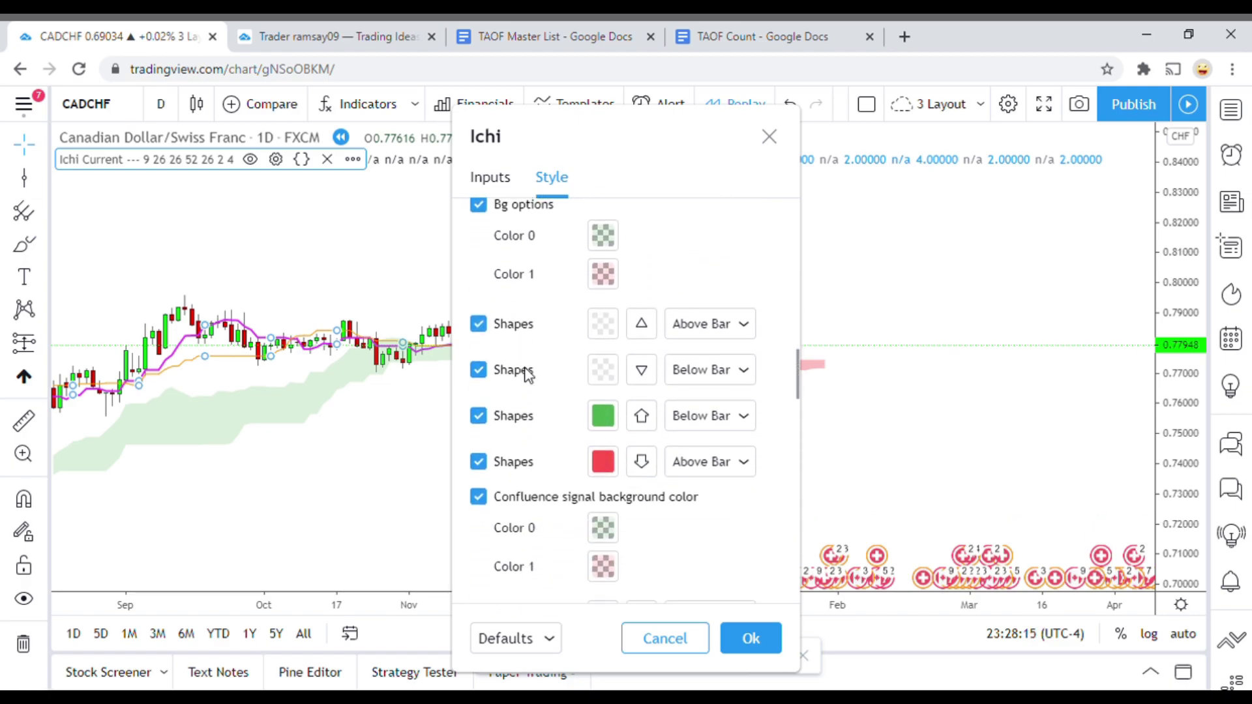
pyautogui.scroll(2, 520, 371)
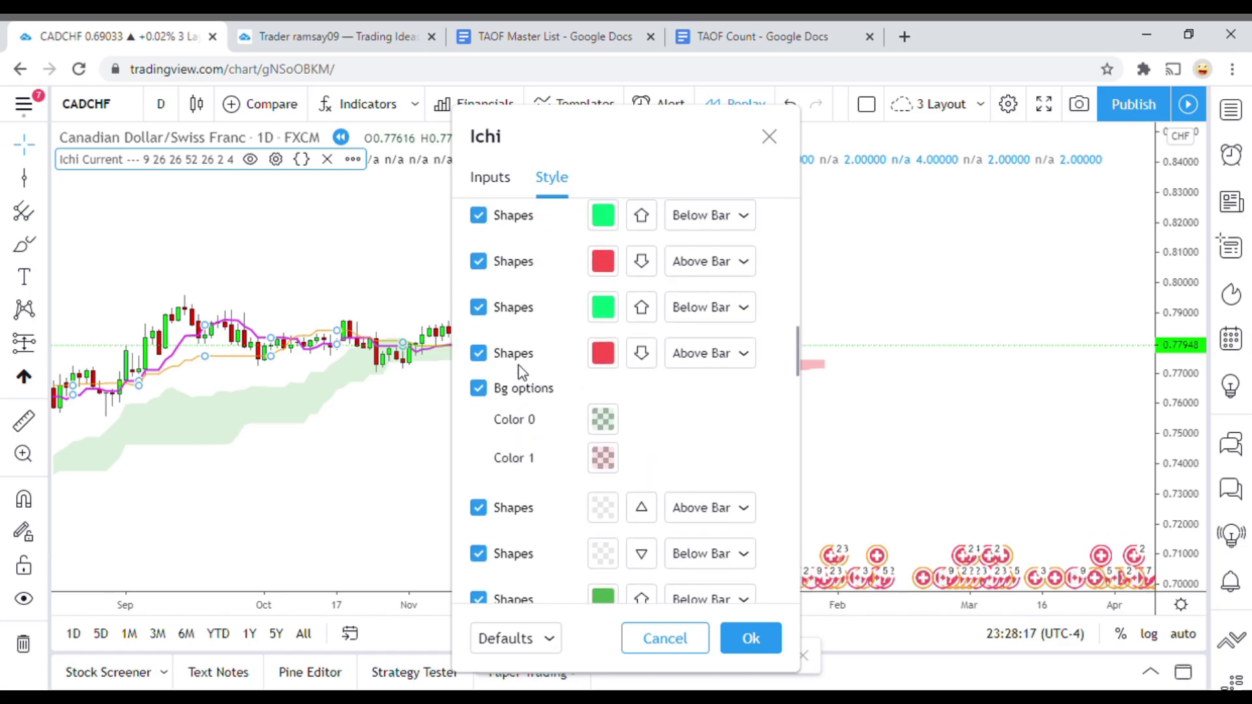
pyautogui.scroll(-1, 522, 372)
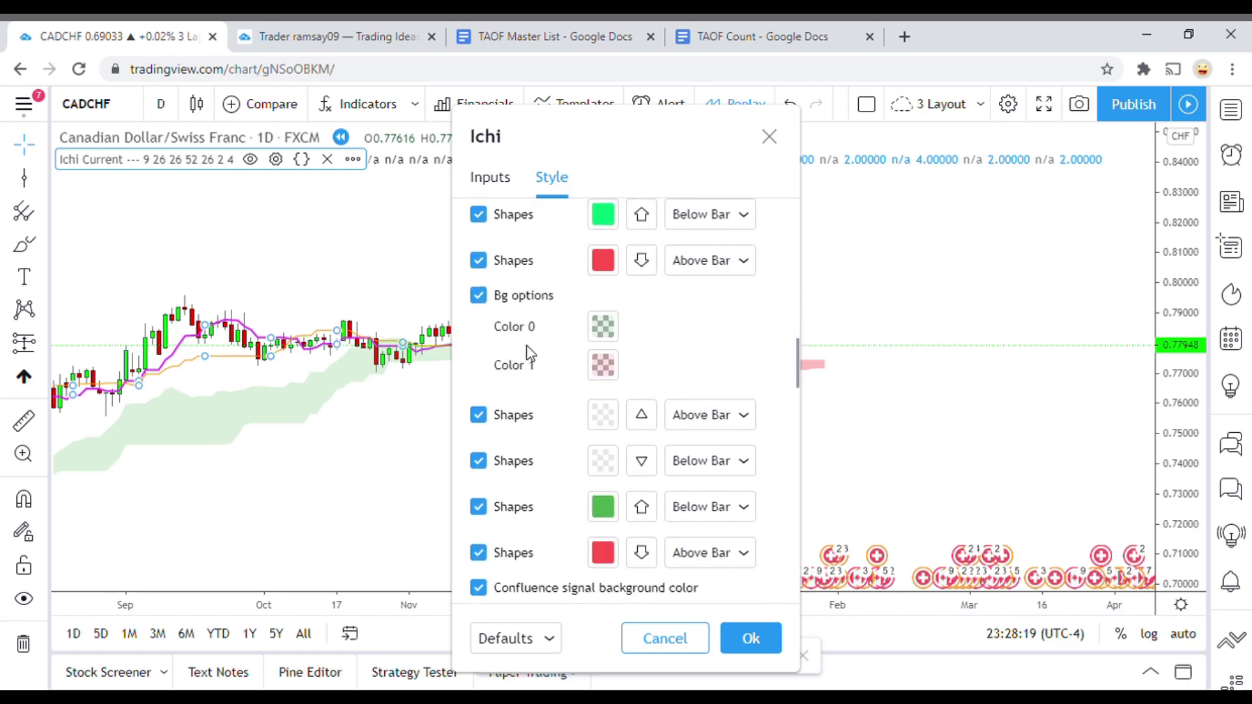
pyautogui.scroll(-6, 525, 352)
pyautogui.scroll(-1, 525, 356)
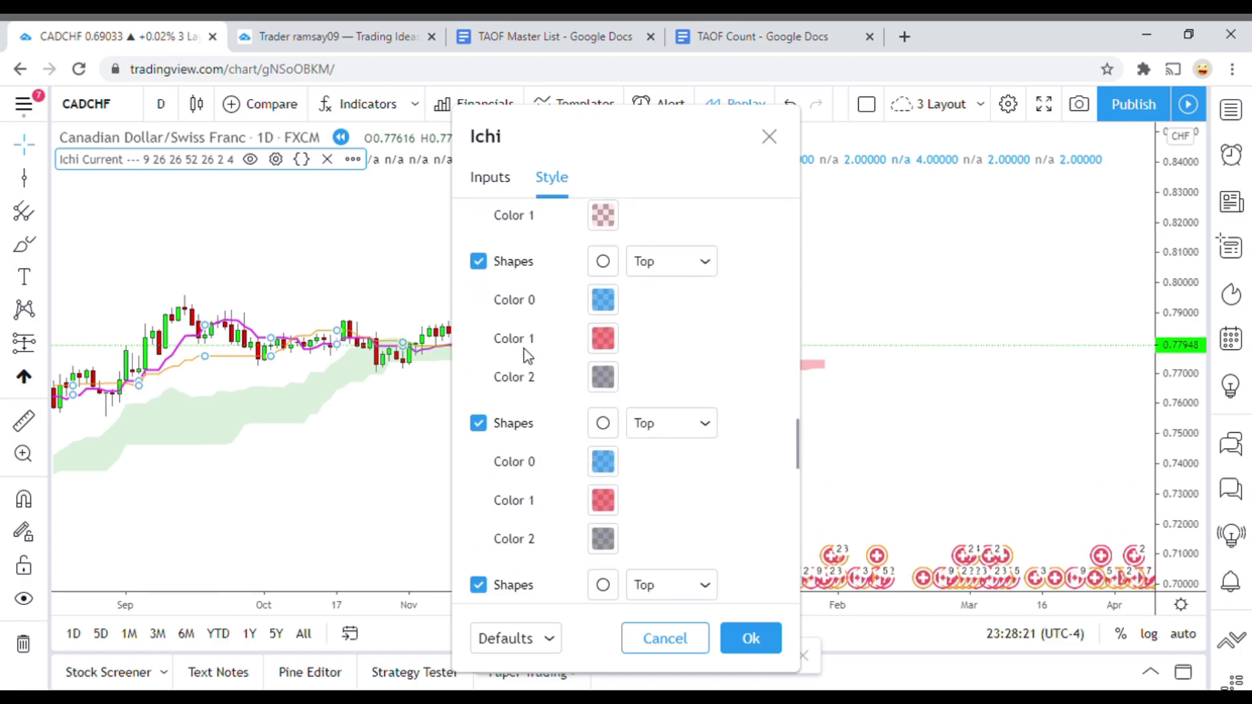
pyautogui.scroll(-2, 515, 313)
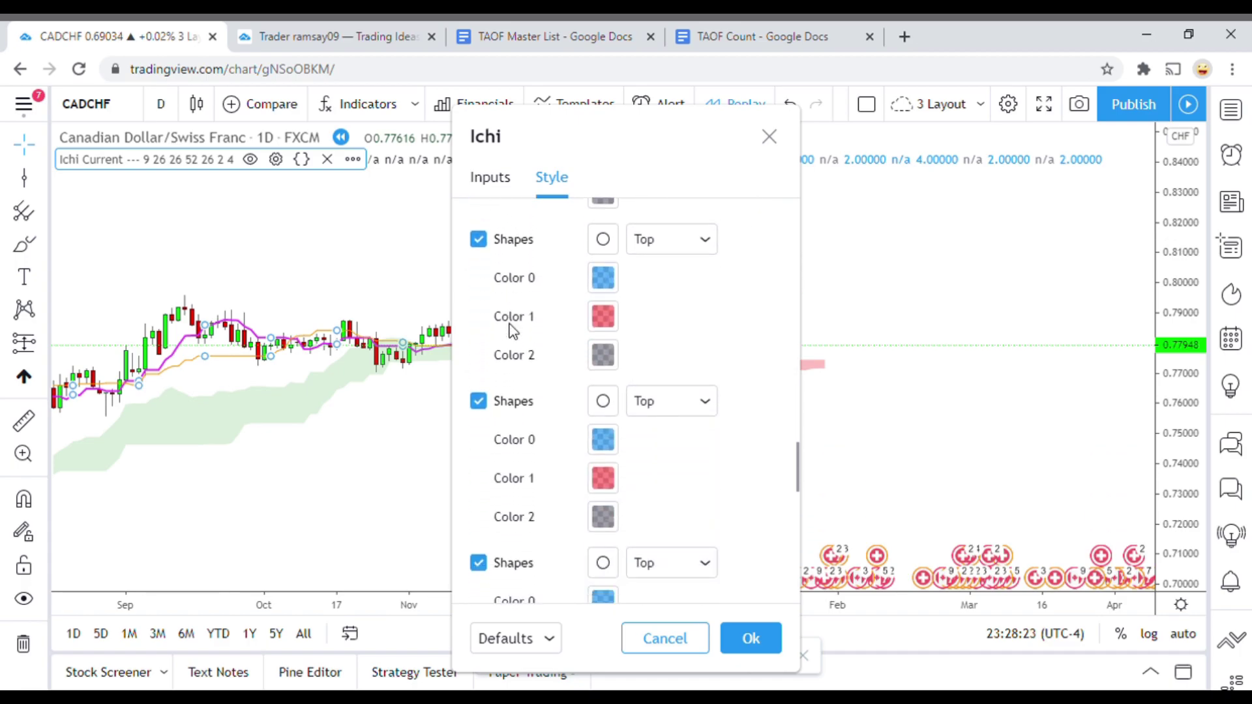
pyautogui.scroll(-1, 514, 332)
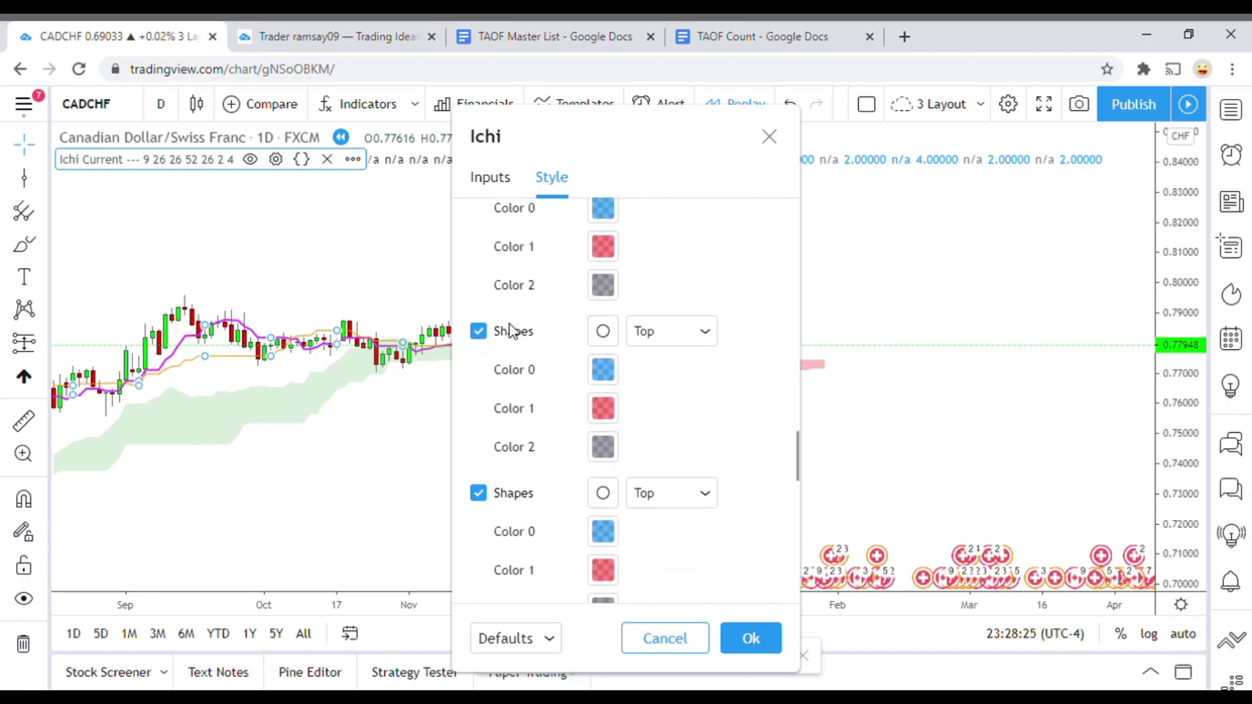
pyautogui.scroll(-1, 513, 332)
pyautogui.scroll(-1, 513, 331)
# Step: Turn off the first of the two Kumo fills in the Ichi style settings
pyautogui.scroll(-2, 513, 331)
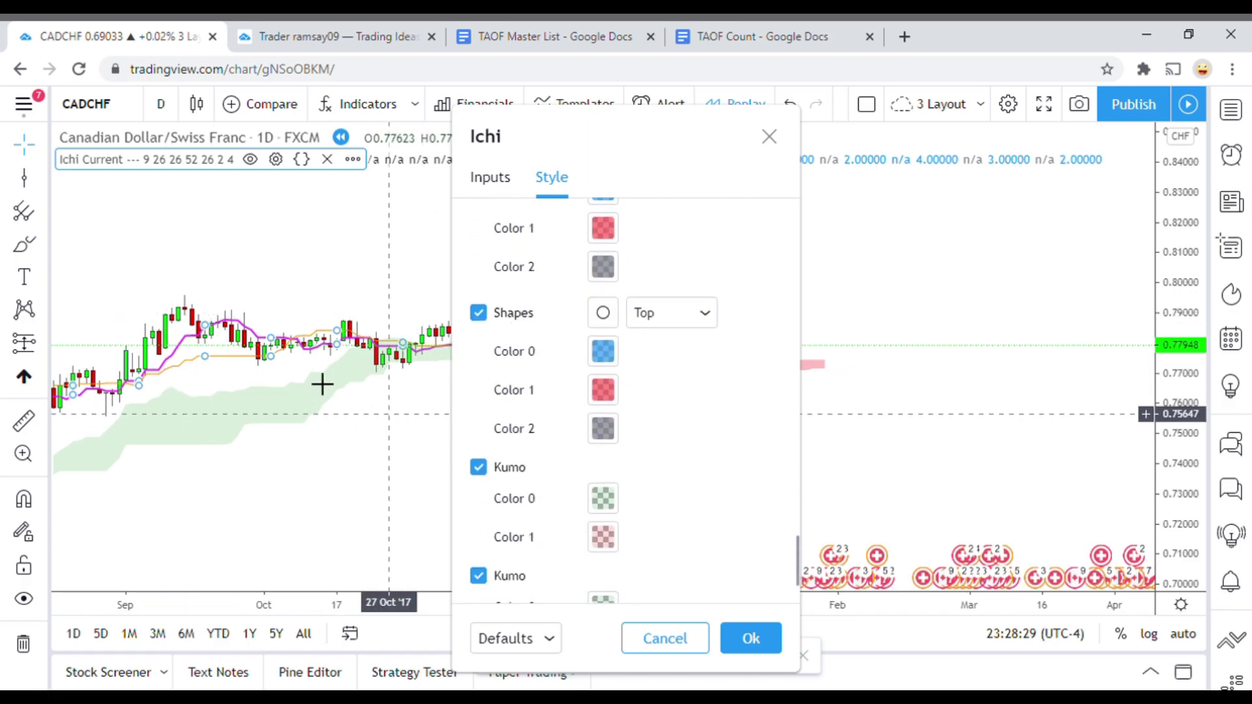
pyautogui.scroll(-1, 494, 430)
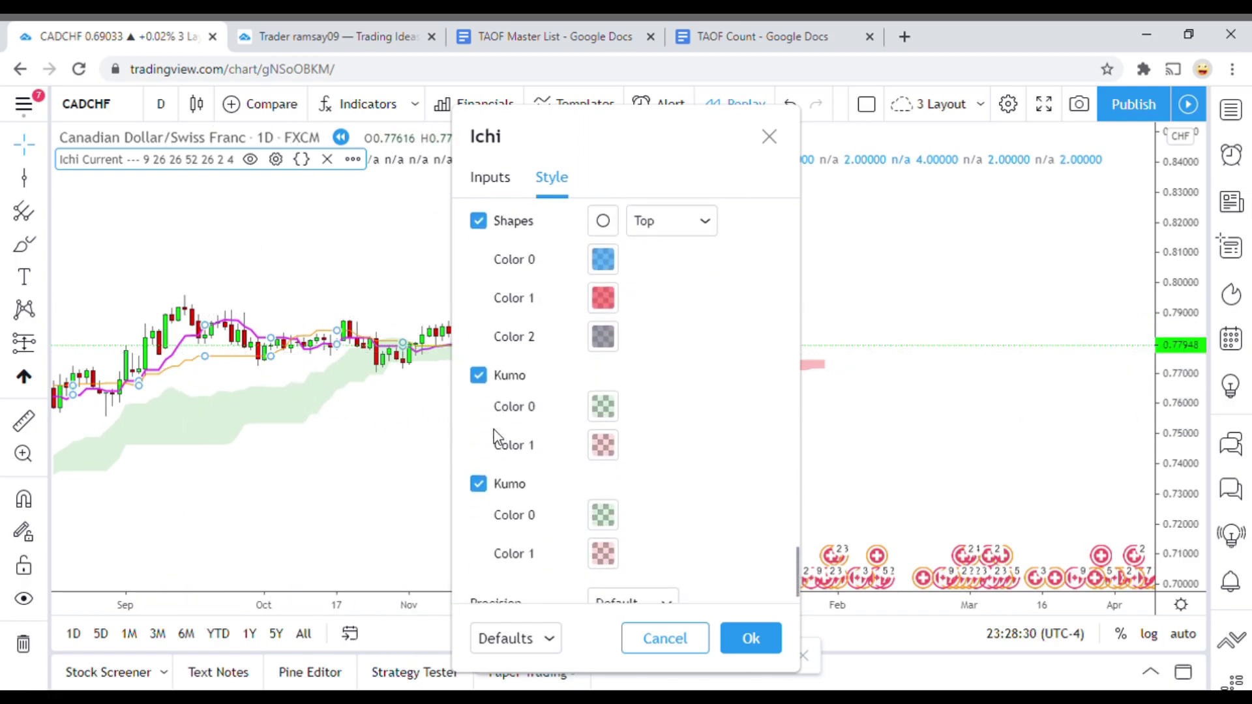
pyautogui.click(483, 376)
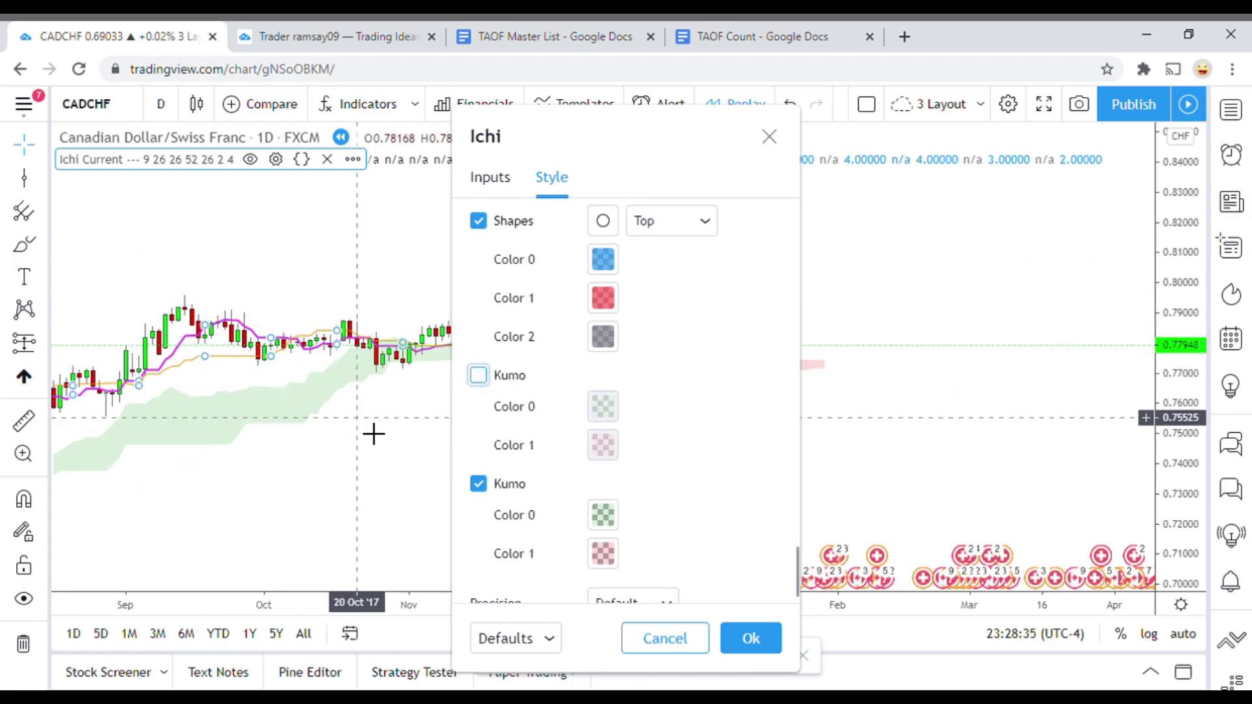
# Step: Turn off the second Kumo fill in the Ichi style settings and apply the changes
pyautogui.press('Escape')
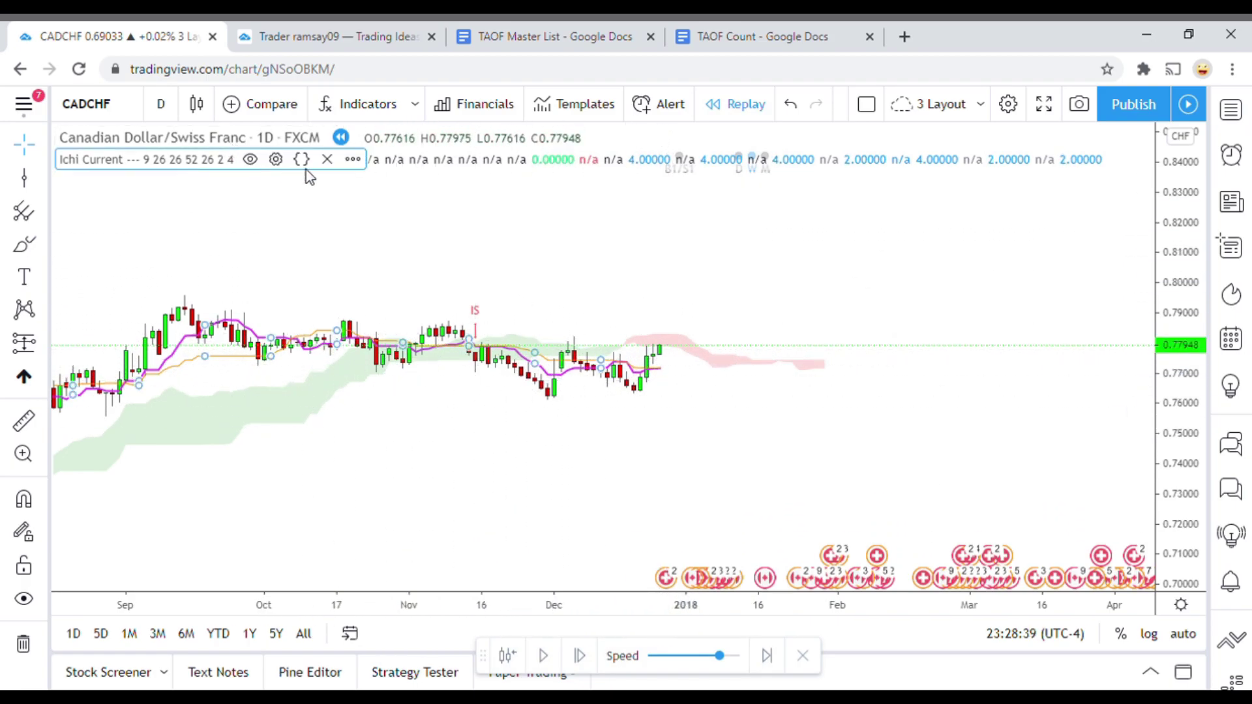
pyautogui.click(277, 160)
pyautogui.scroll(-15, 529, 400)
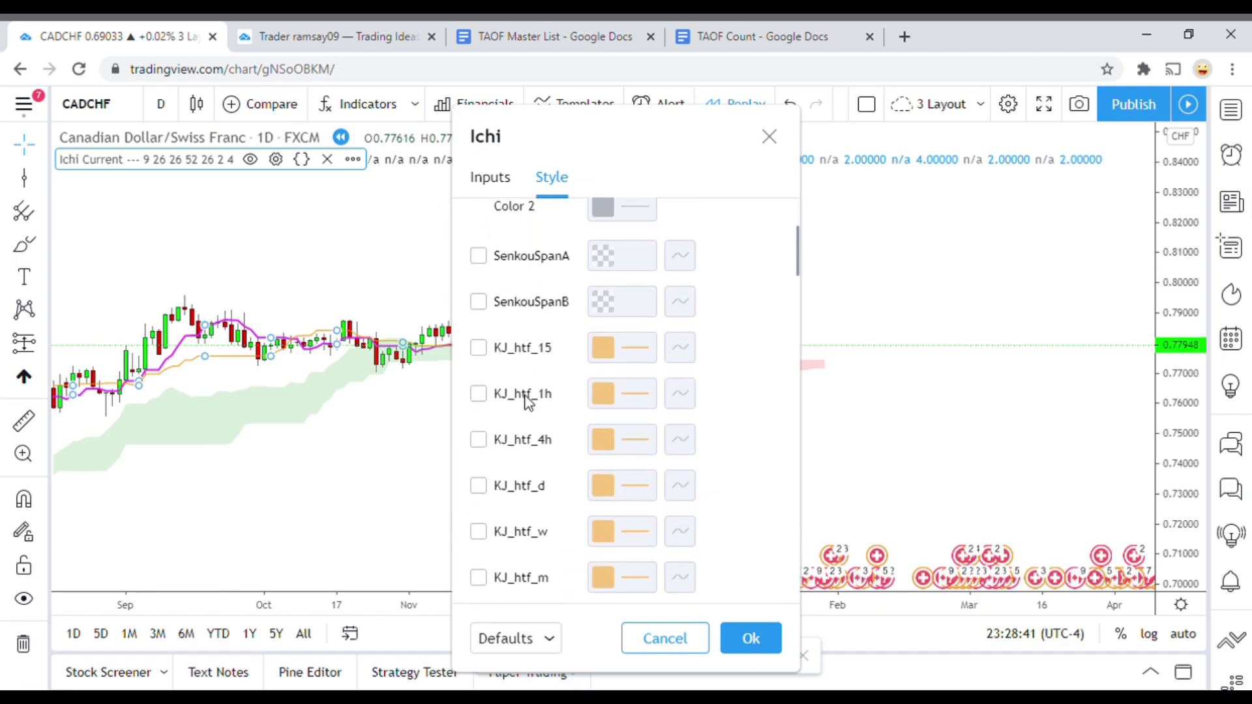
pyautogui.scroll(-10, 528, 401)
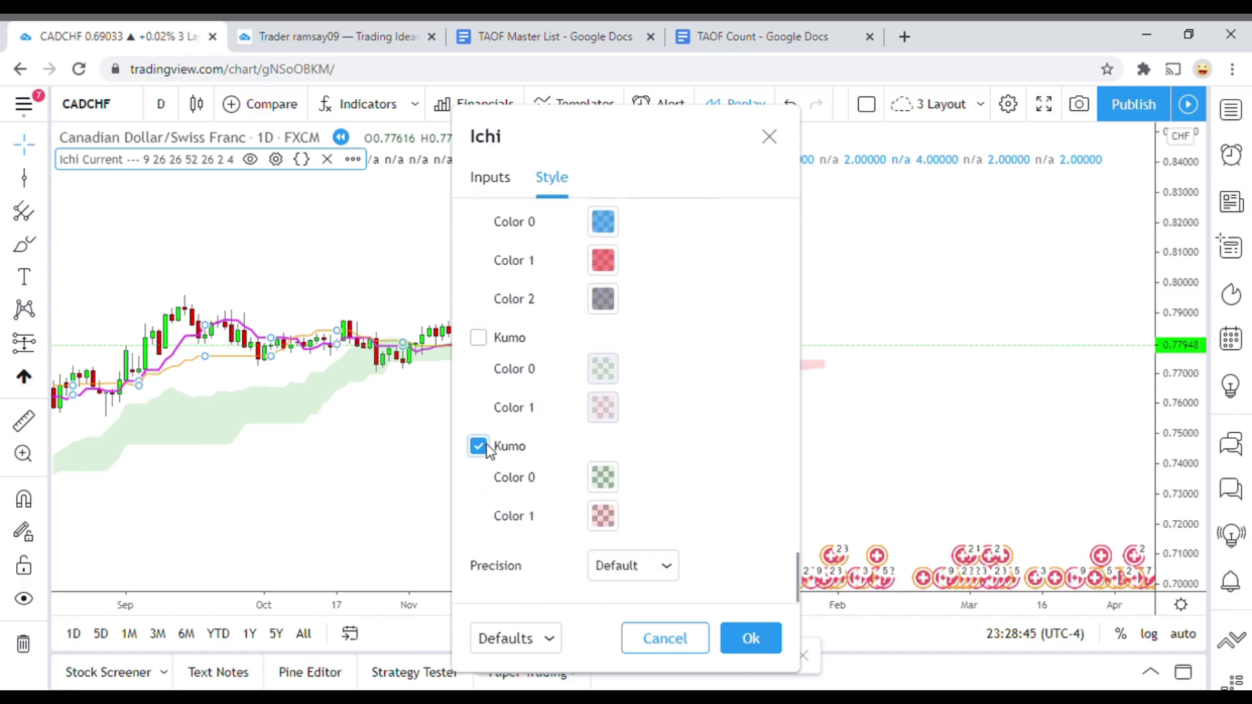
pyautogui.click(479, 446)
pyautogui.scroll(3, 554, 407)
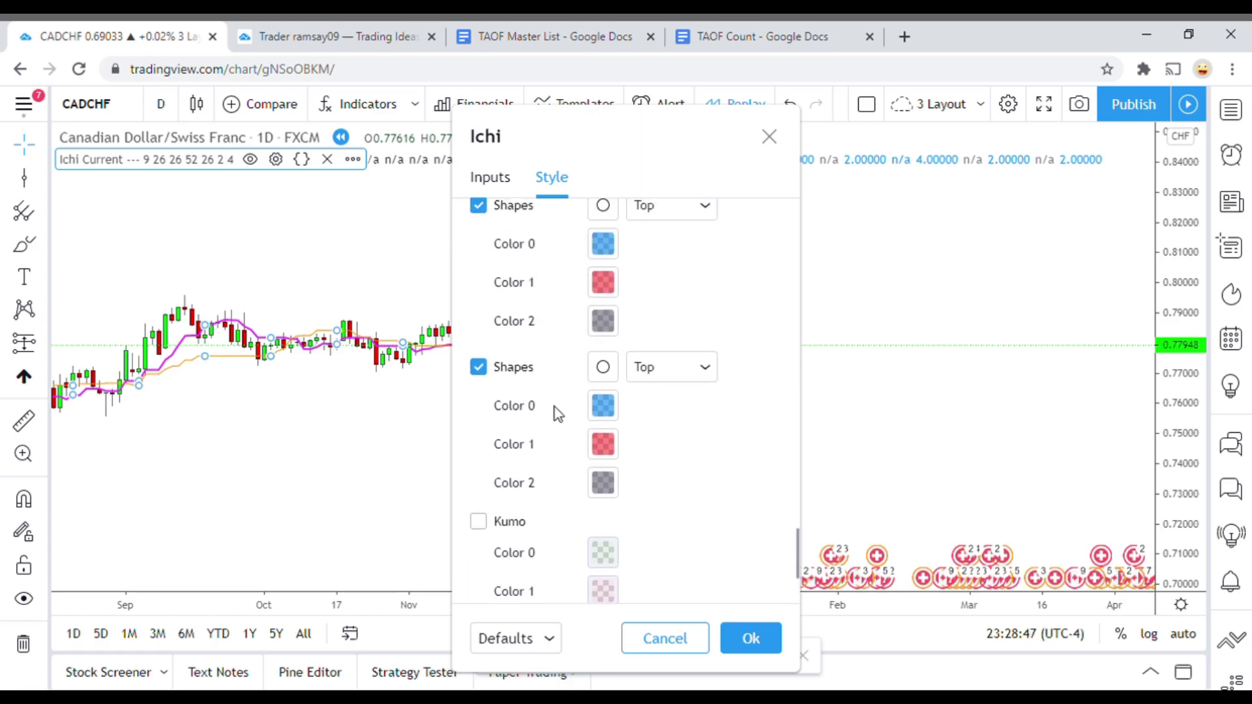
pyautogui.click(751, 638)
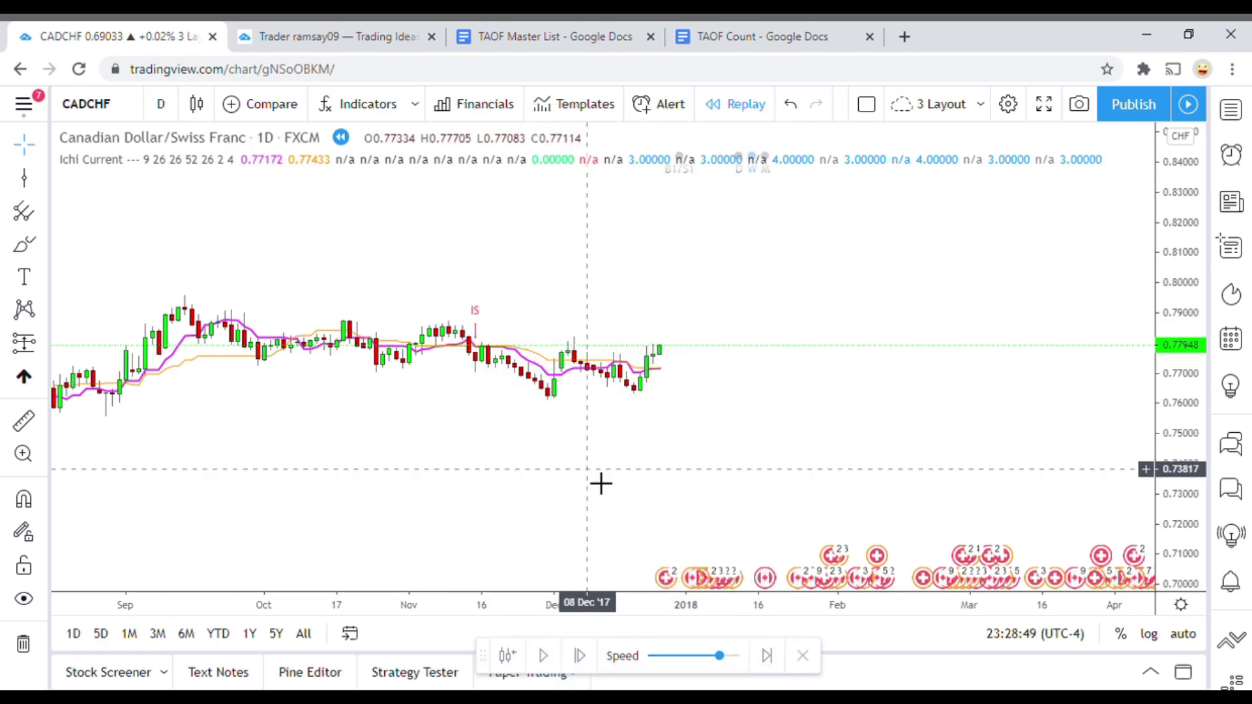
# Step: Examine the IS and IB signals against the Tenkan and Kijun lines on the June to December 2017 candles
pyautogui.moveTo(408, 473); pyautogui.dragTo(461, 464)
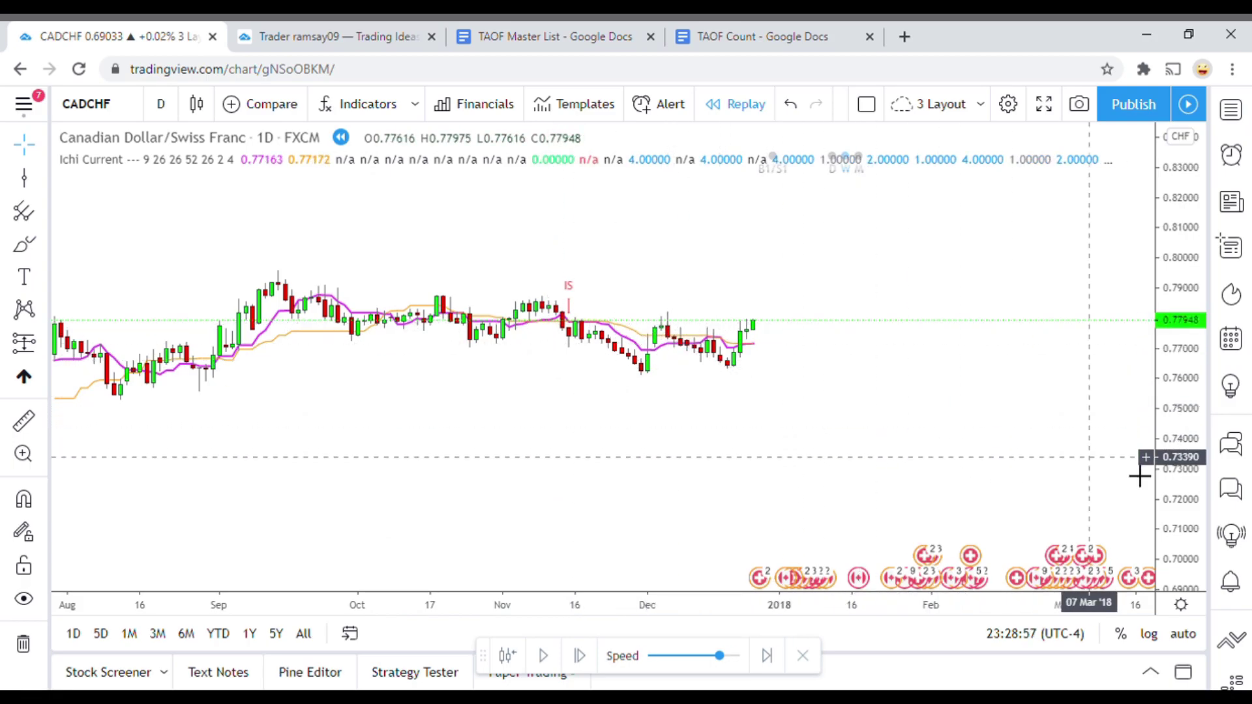
pyautogui.scroll(2, 1190, 473)
pyautogui.moveTo(951, 436); pyautogui.dragTo(816, 472)
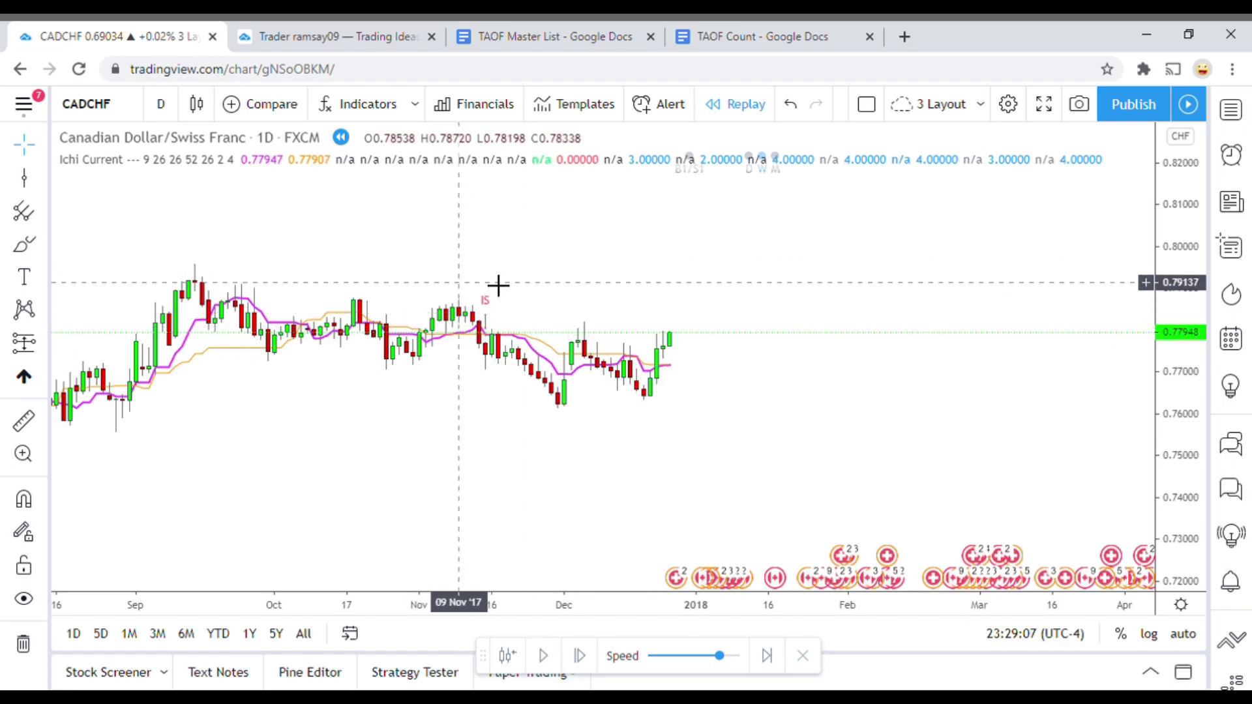
pyautogui.moveTo(231, 463); pyautogui.dragTo(576, 414)
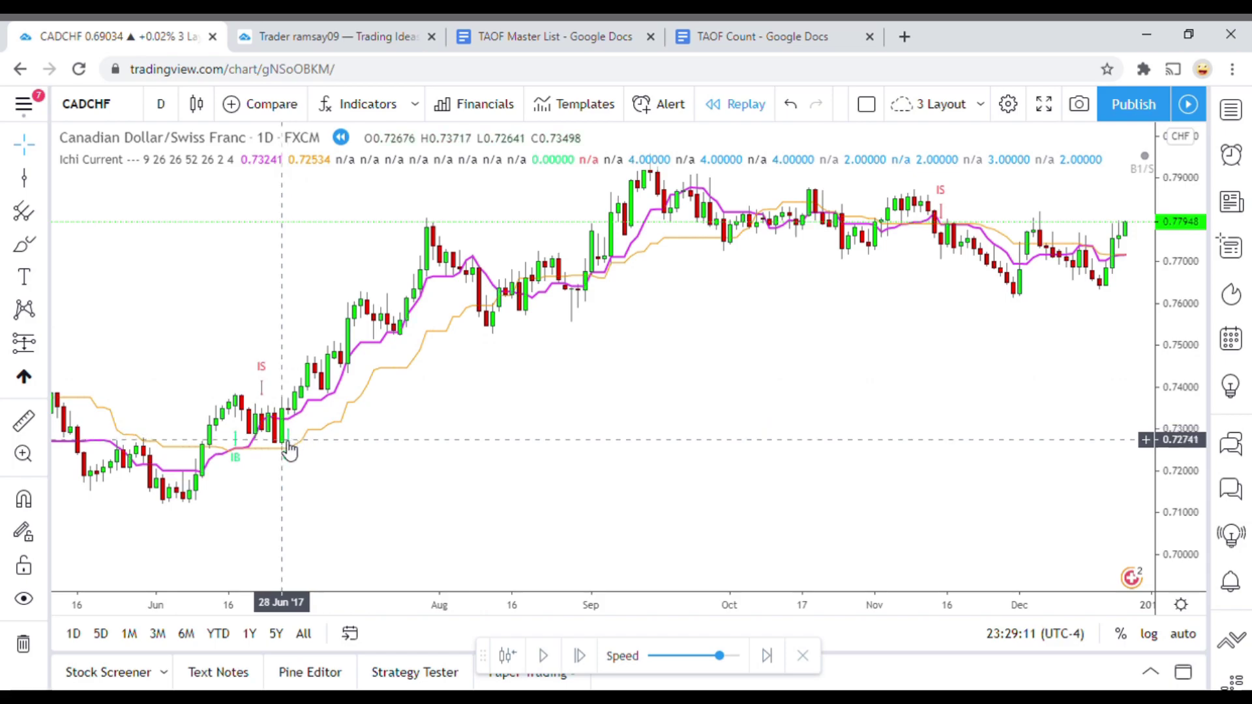
pyautogui.moveTo(599, 396); pyautogui.dragTo(184, 511)
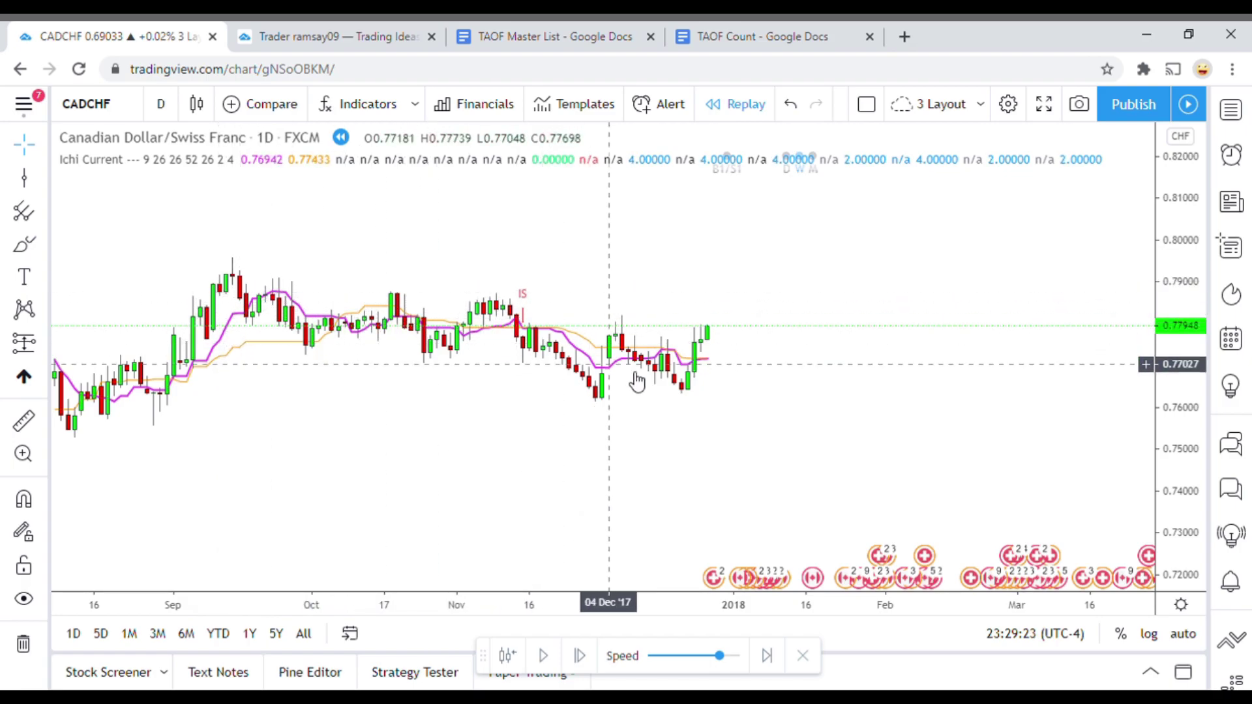
pyautogui.moveTo(489, 374); pyautogui.dragTo(402, 411)
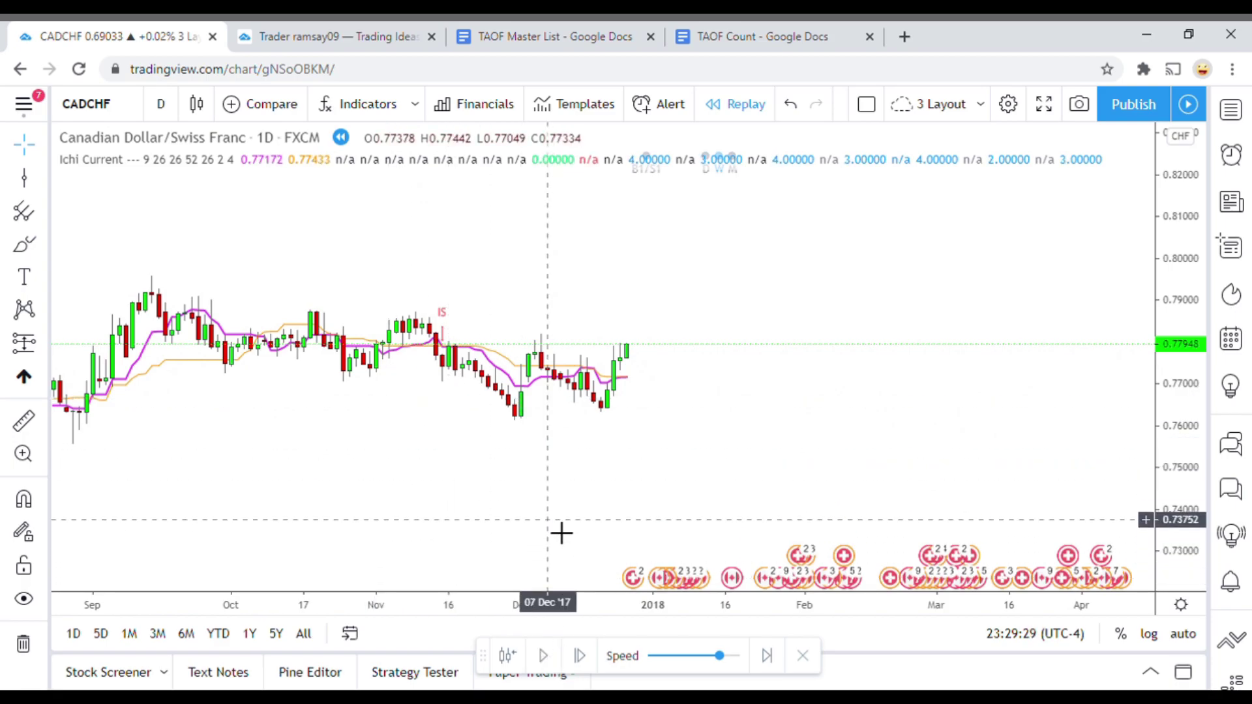
pyautogui.moveTo(561, 531); pyautogui.dragTo(509, 510)
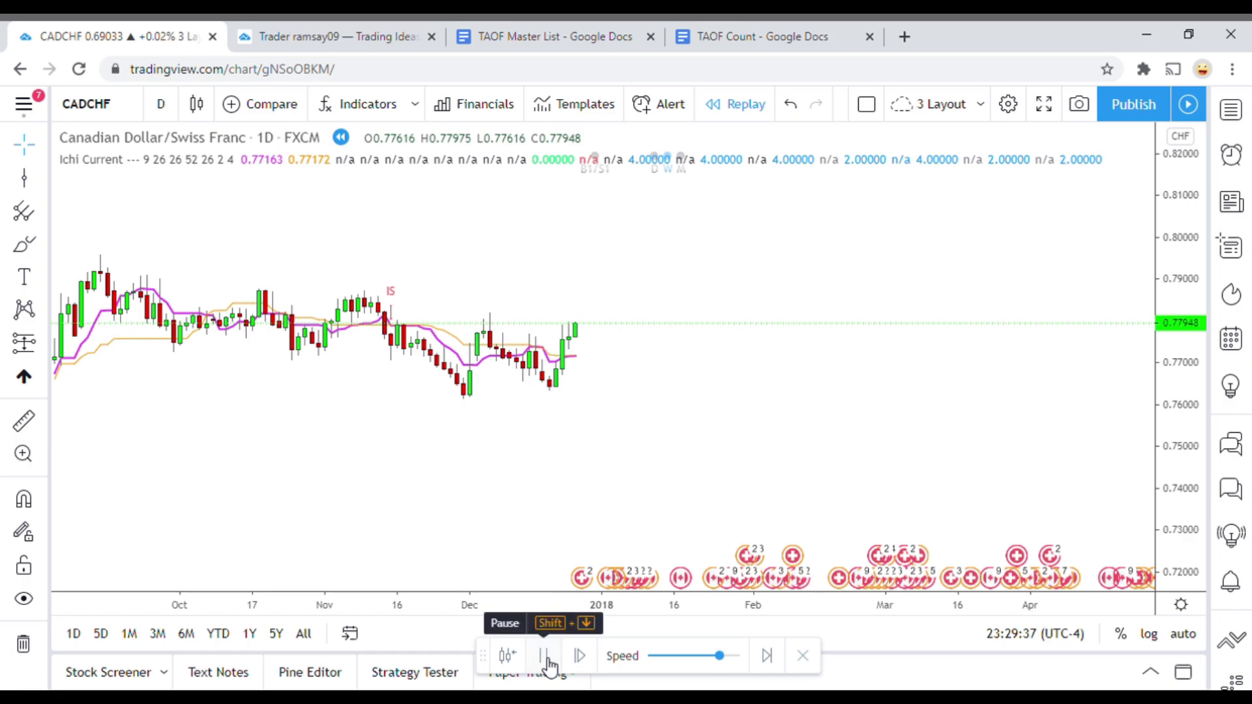
# Step: Play the bar replay in short bursts into January 2018, pausing shortly after the new IB signal
pyautogui.click(545, 657)
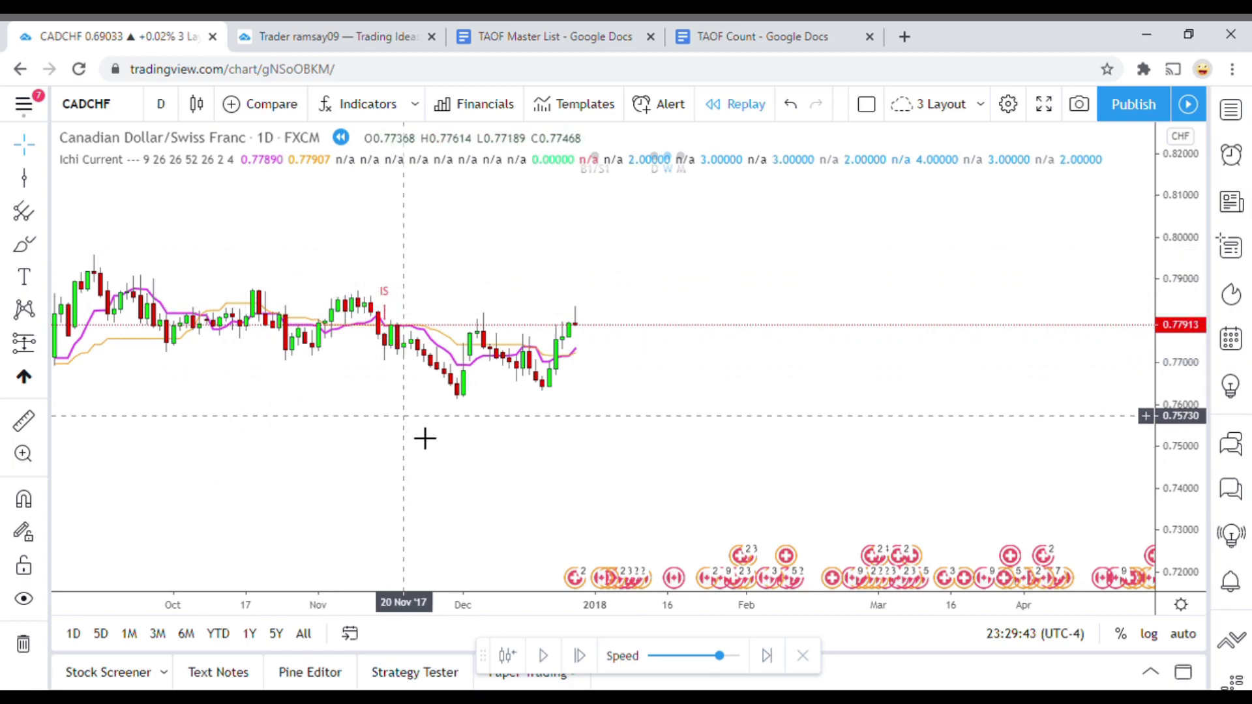
pyautogui.click(545, 657)
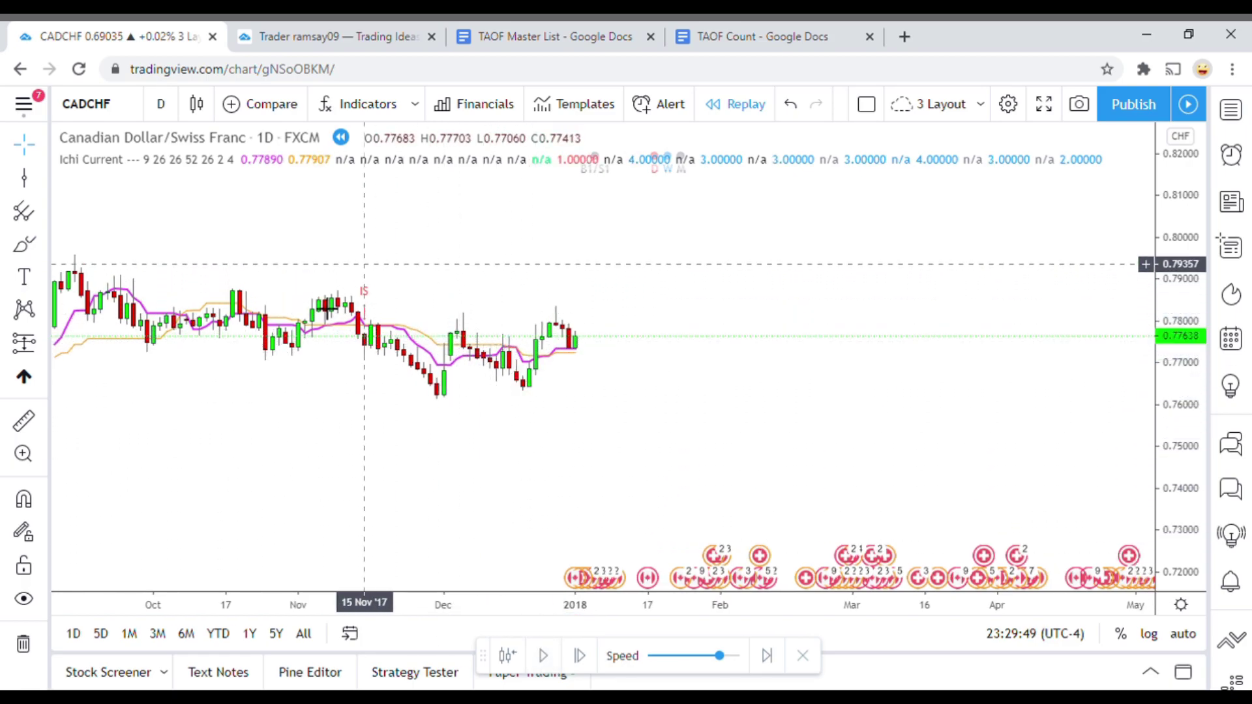
pyautogui.moveTo(593, 399)
pyautogui.mouseDown()
pyautogui.moveTo(567, 452)
pyautogui.moveTo(588, 412)
pyautogui.mouseUp()
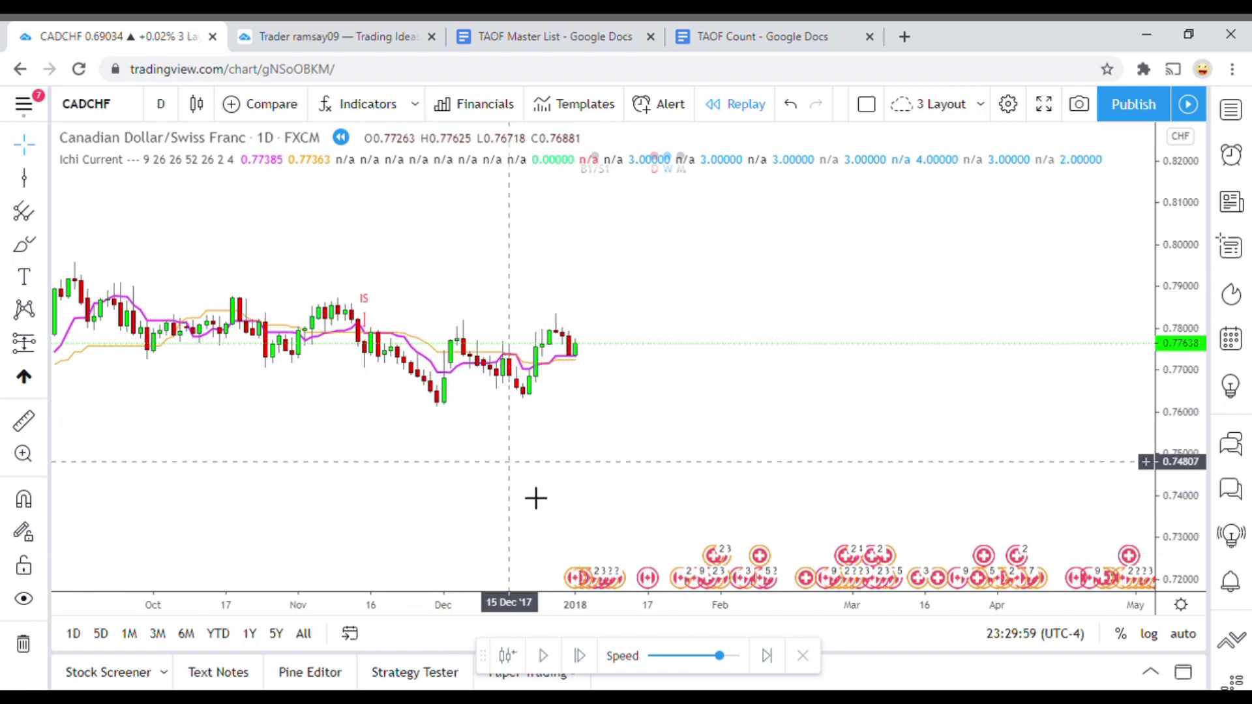
pyautogui.moveTo(581, 522); pyautogui.dragTo(552, 506)
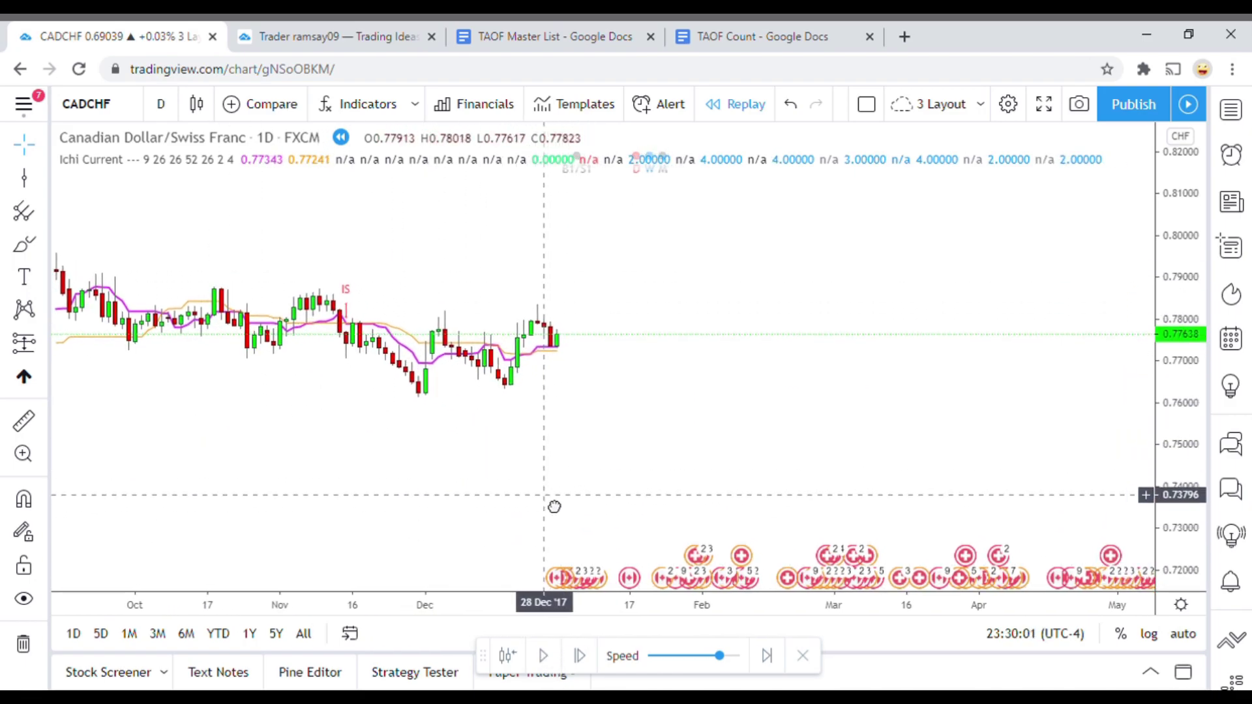
pyautogui.click(546, 656)
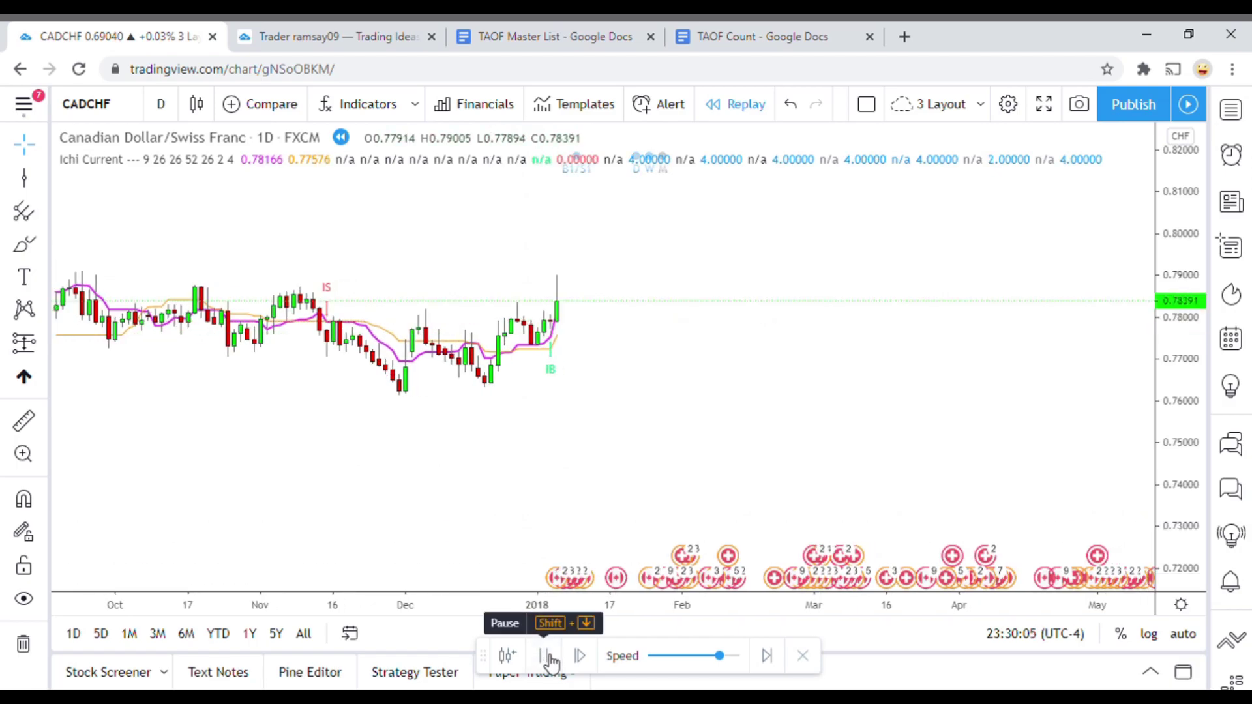
pyautogui.click(548, 656)
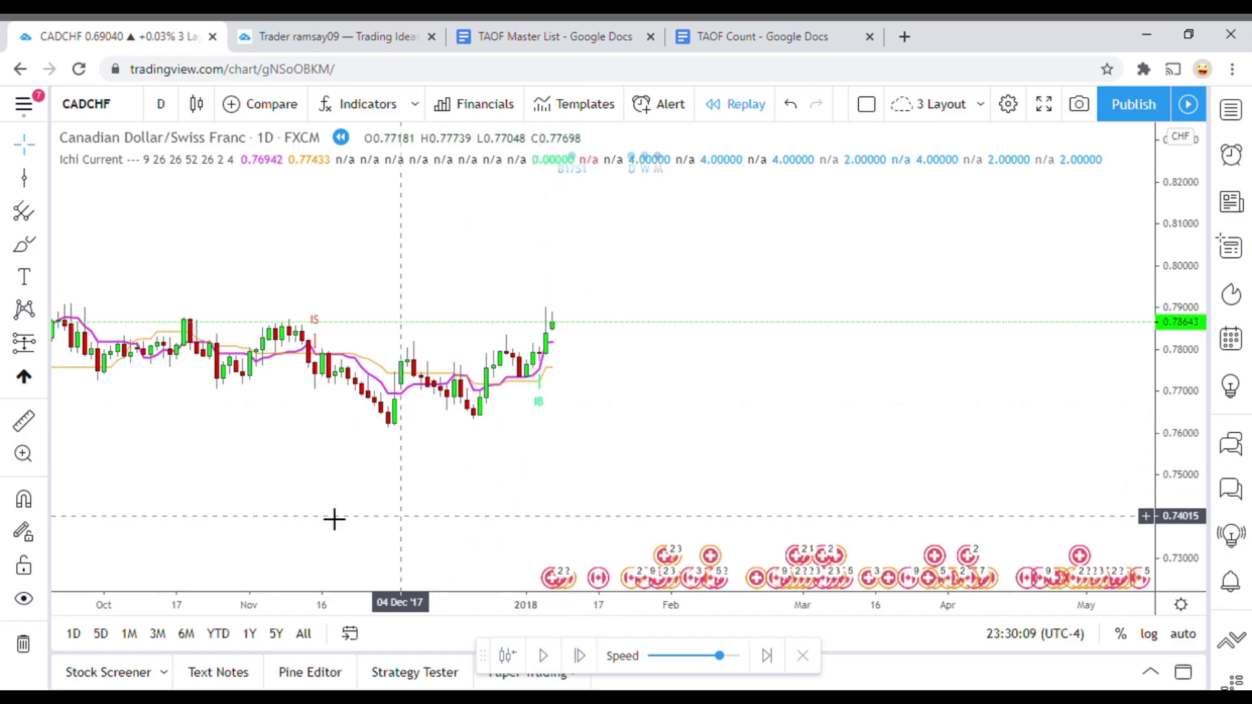
# Step: Mark the IB signal with a vertical line at 4 January 2018 and add the note "50 Pip TP / 75 Stop" above the candles
pyautogui.click(29, 180)
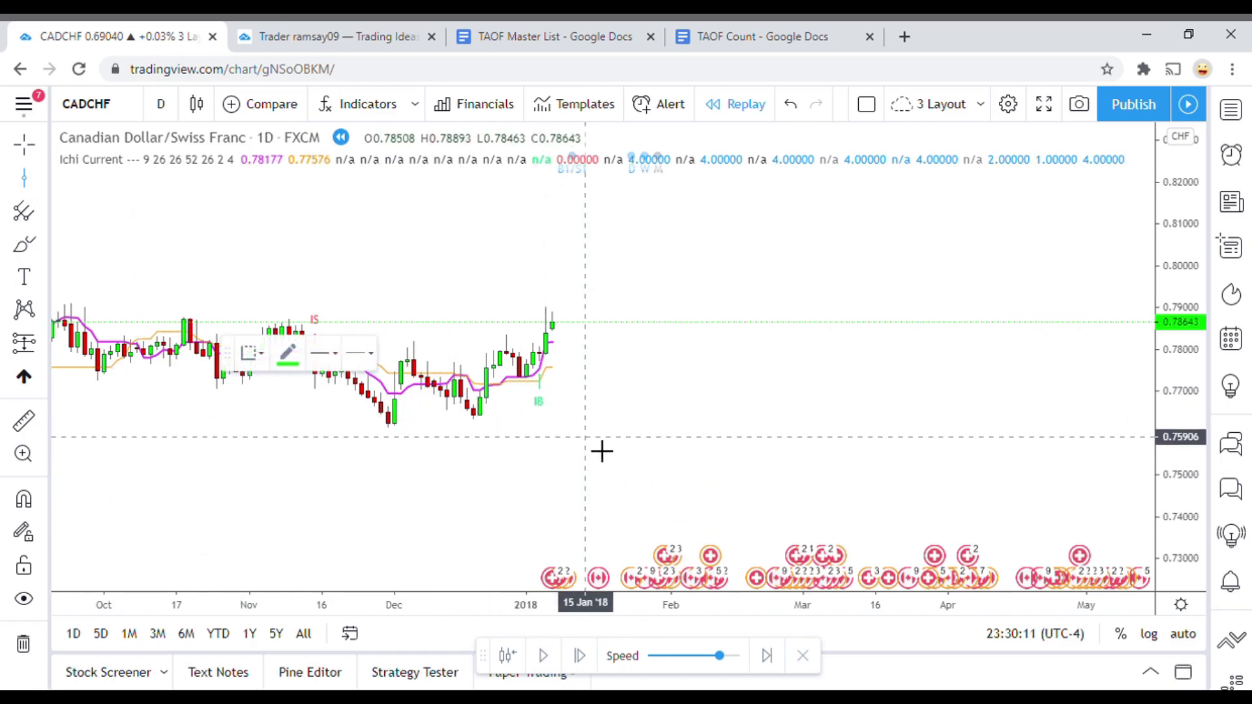
pyautogui.click(554, 486)
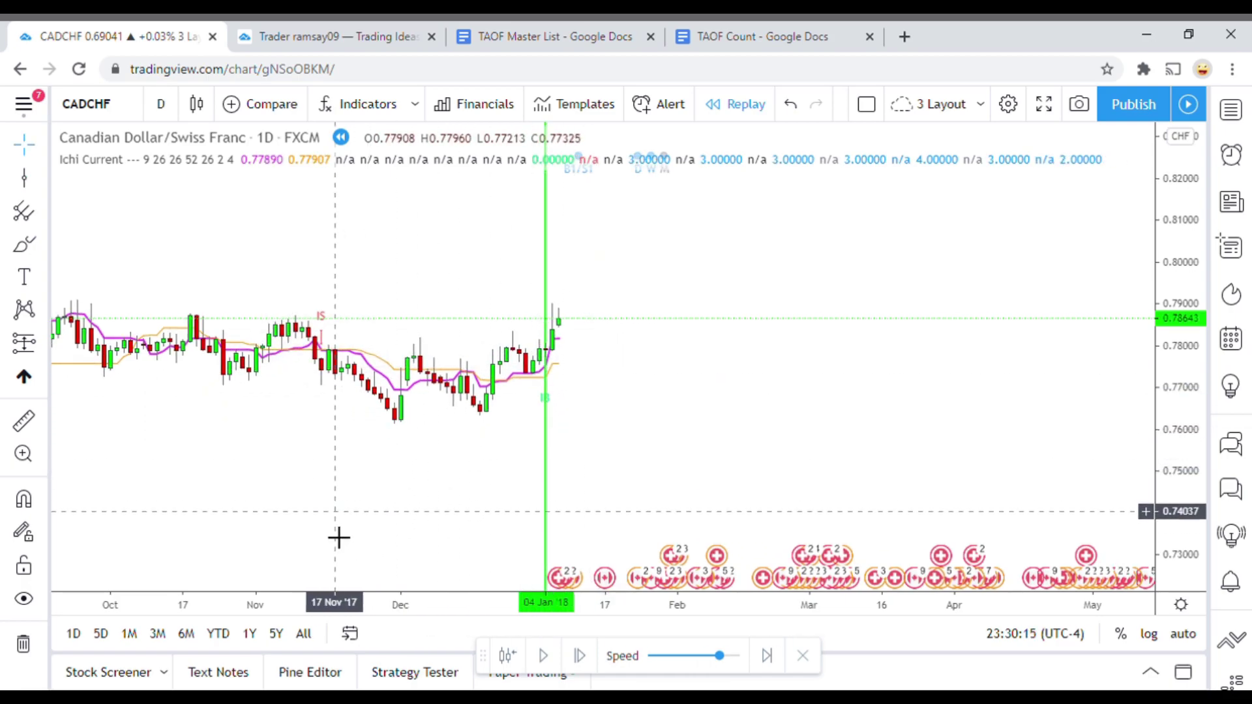
pyautogui.click(19, 279)
pyautogui.click(401, 231)
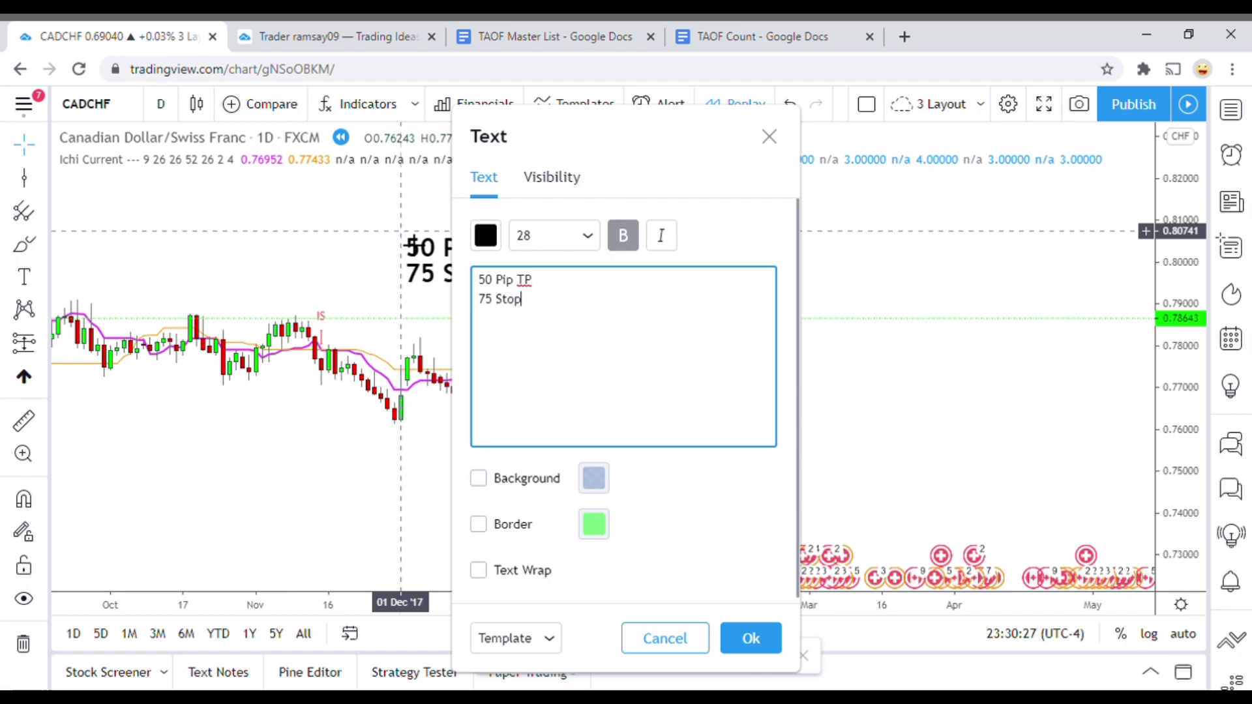
pyautogui.click(750, 638)
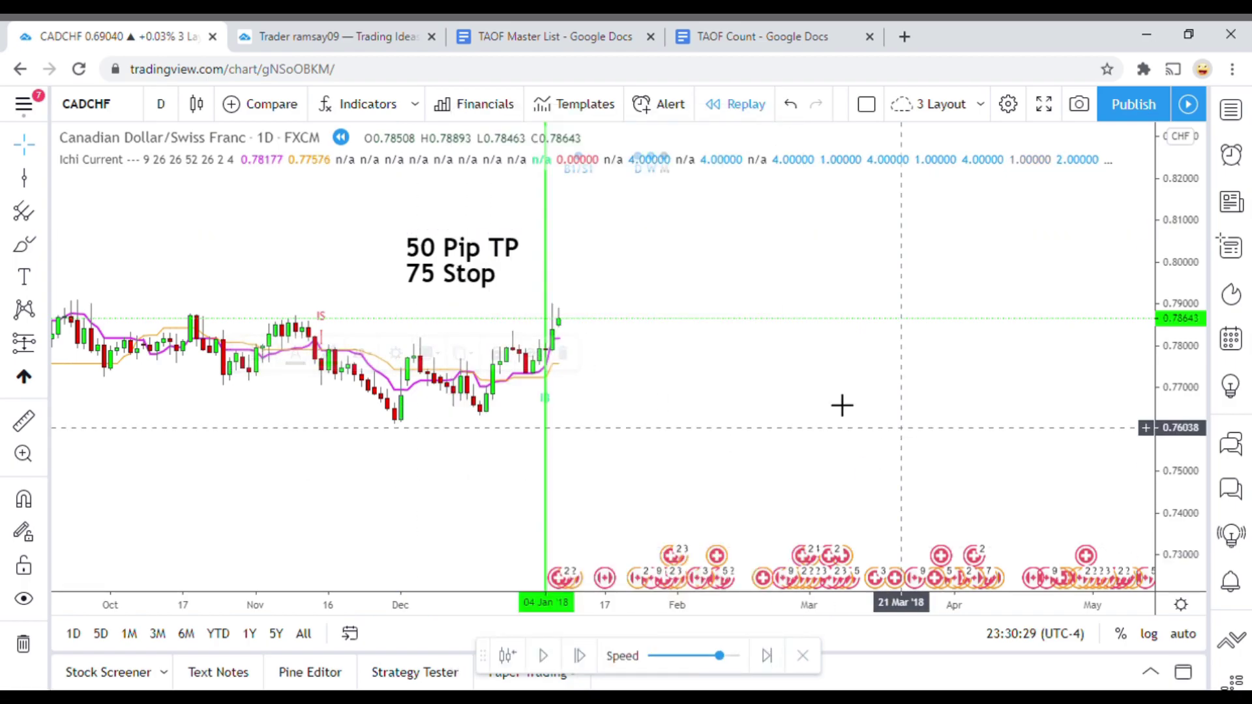
pyautogui.moveTo(427, 251)
pyautogui.mouseDown()
pyautogui.moveTo(401, 253)
pyautogui.moveTo(431, 259)
pyautogui.moveTo(424, 224)
pyautogui.moveTo(421, 235)
pyautogui.mouseUp()
pyautogui.click(584, 466)
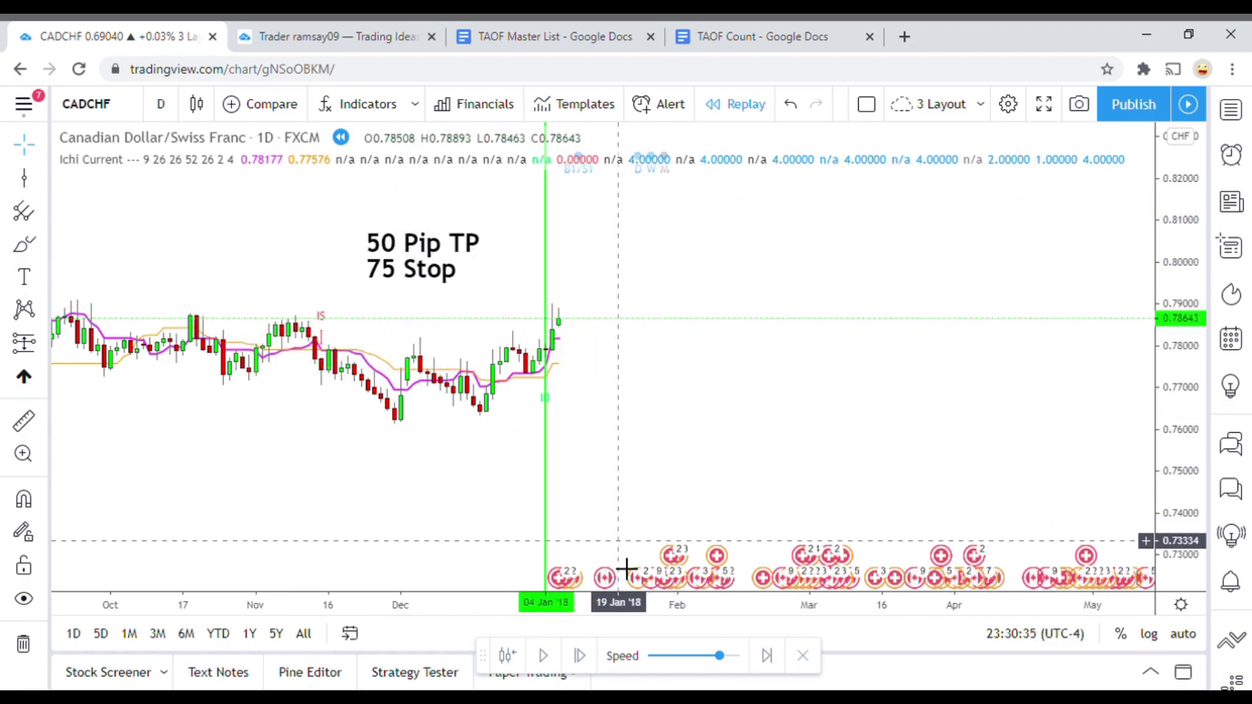
# Step: Advance the bar replay by one candle and measure the upward price distance beside the latest candles
pyautogui.click(552, 657)
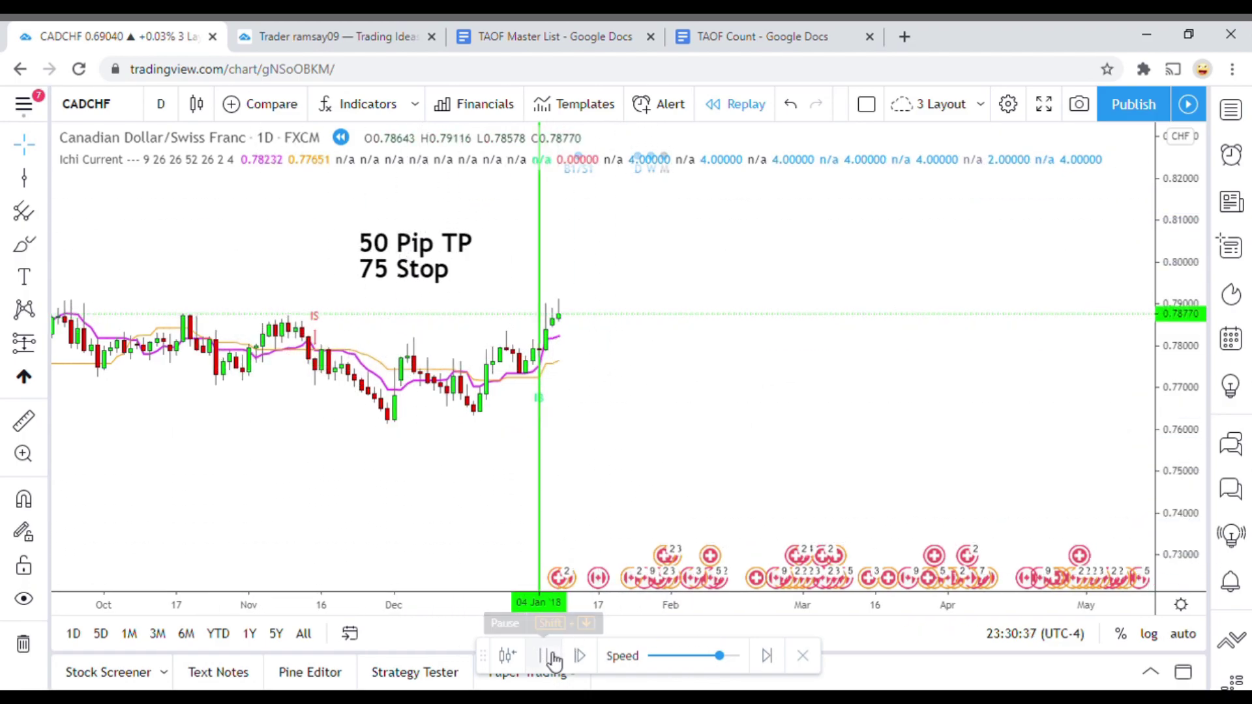
pyautogui.click(23, 421)
pyautogui.click(627, 360)
pyautogui.click(636, 306)
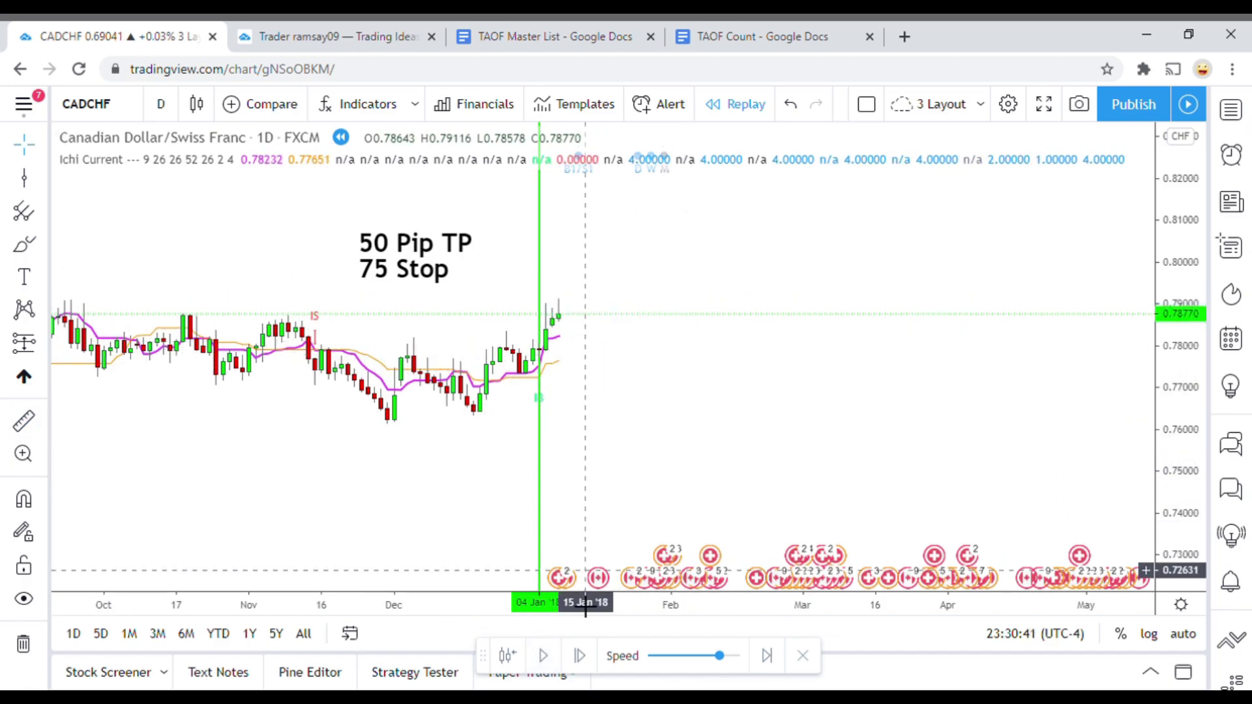
# Step: Play the bar replay on through mid-January 2018 and pause it
pyautogui.click(543, 657)
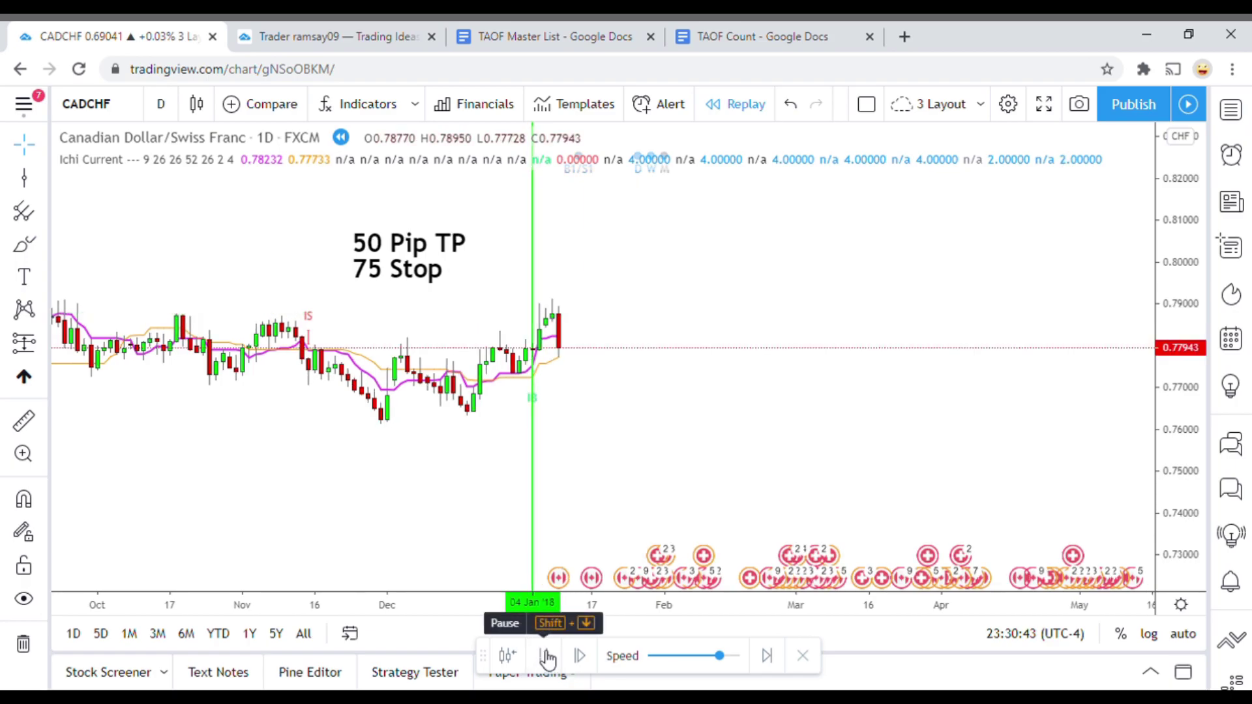
pyautogui.click(555, 655)
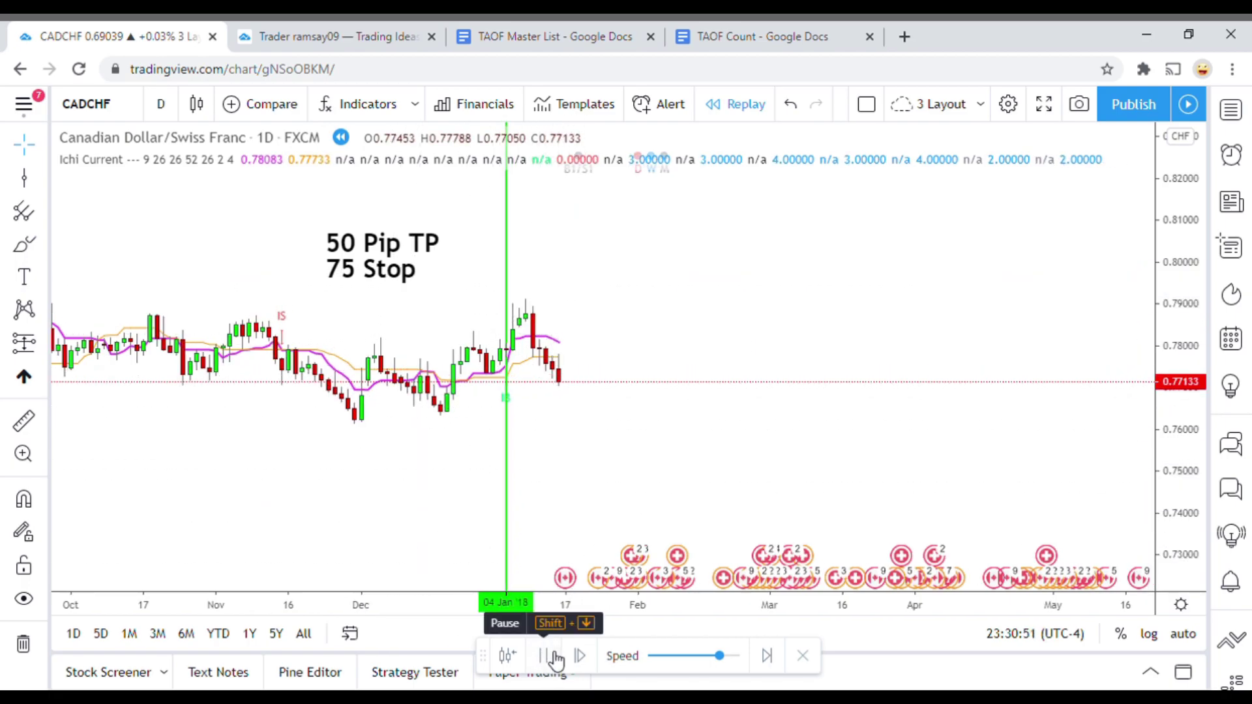
pyautogui.click(553, 655)
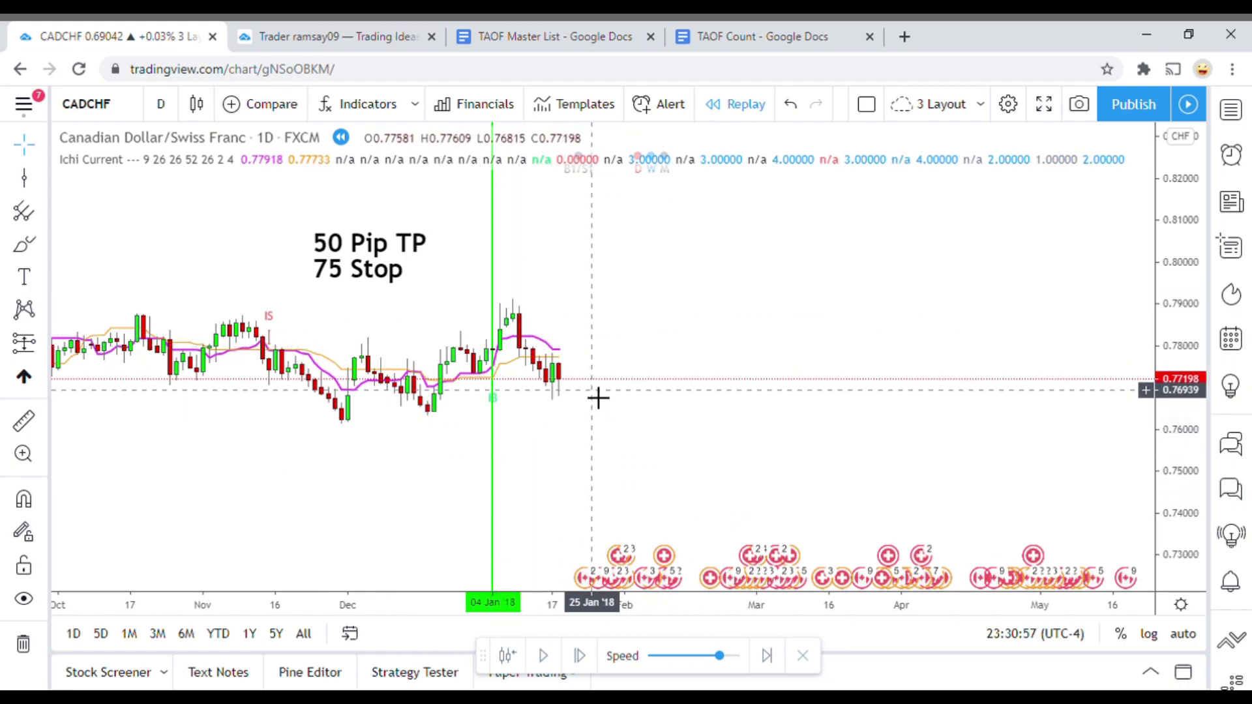
# Step: Draw a black horizontal line at 0.78895, near the January 2018 highs
pyautogui.click(44, 181)
pyautogui.click(128, 298)
pyautogui.click(329, 370)
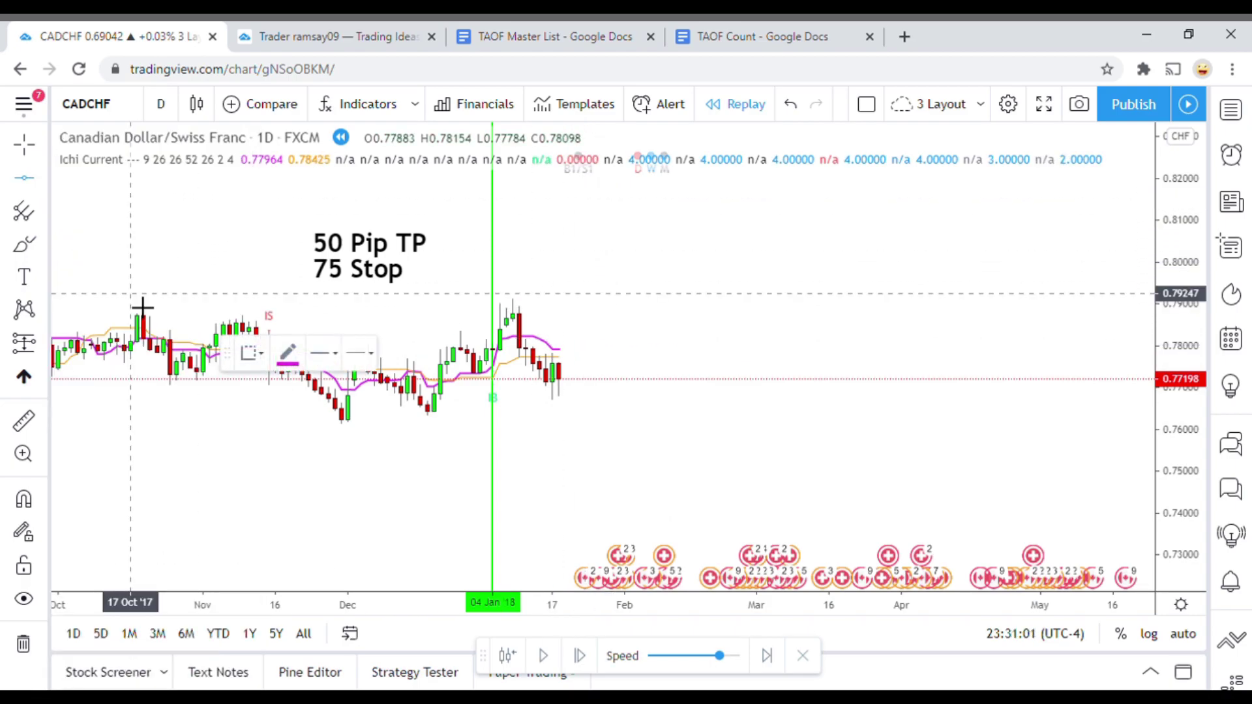
pyautogui.click(288, 355)
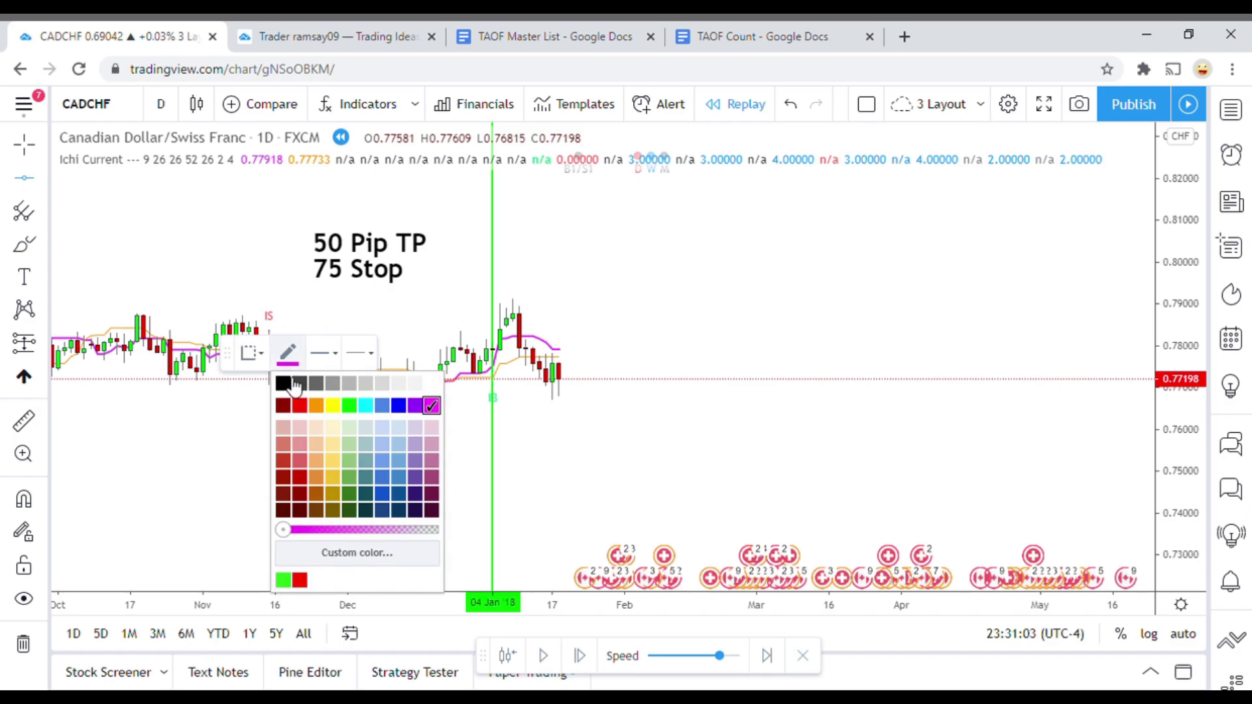
pyautogui.click(295, 385)
pyautogui.moveTo(581, 377); pyautogui.dragTo(654, 322)
pyautogui.click(839, 282)
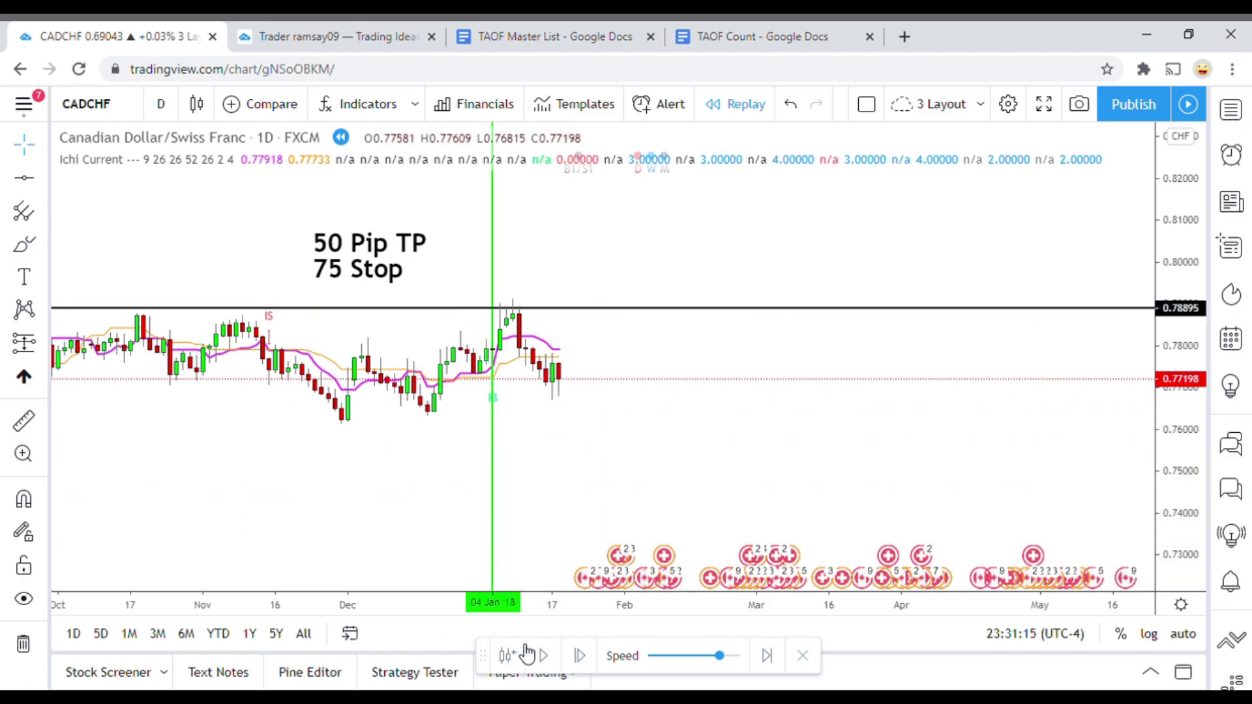
# Step: Advance the bar replay one candle past the 23 January 2018 IS signal and measure the latest candle's drop
pyautogui.click(548, 659)
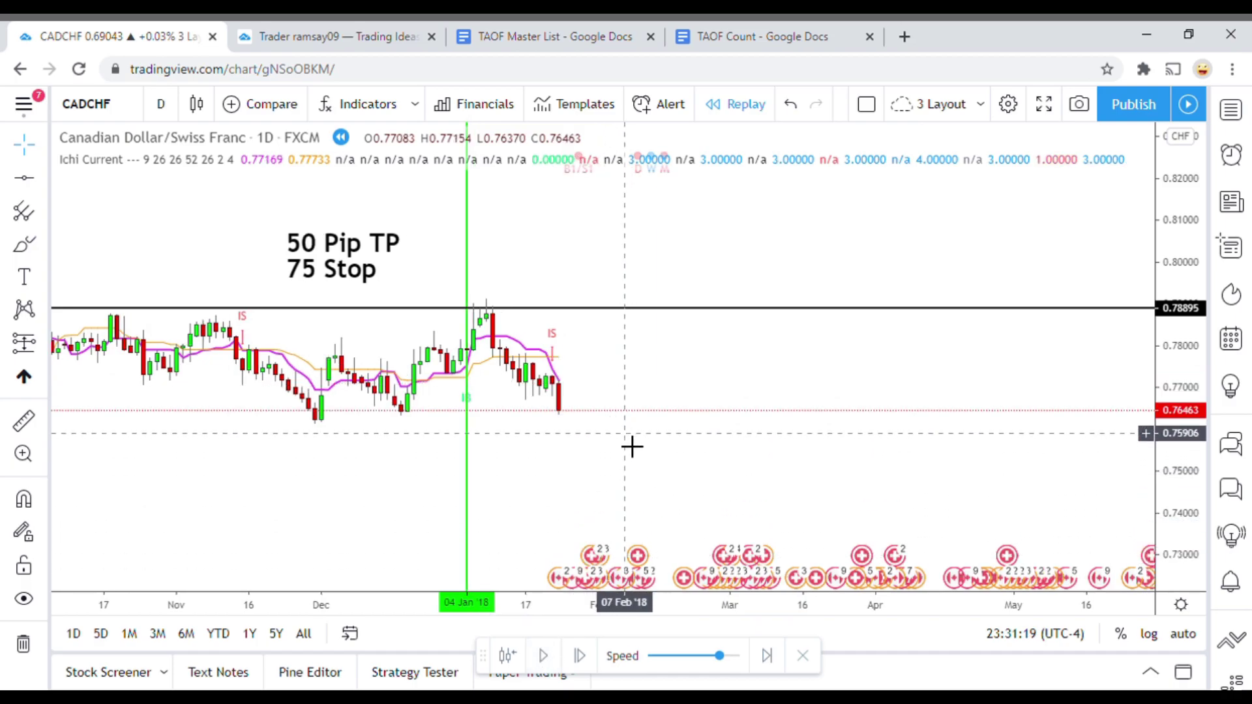
pyautogui.moveTo(580, 479); pyautogui.dragTo(568, 473)
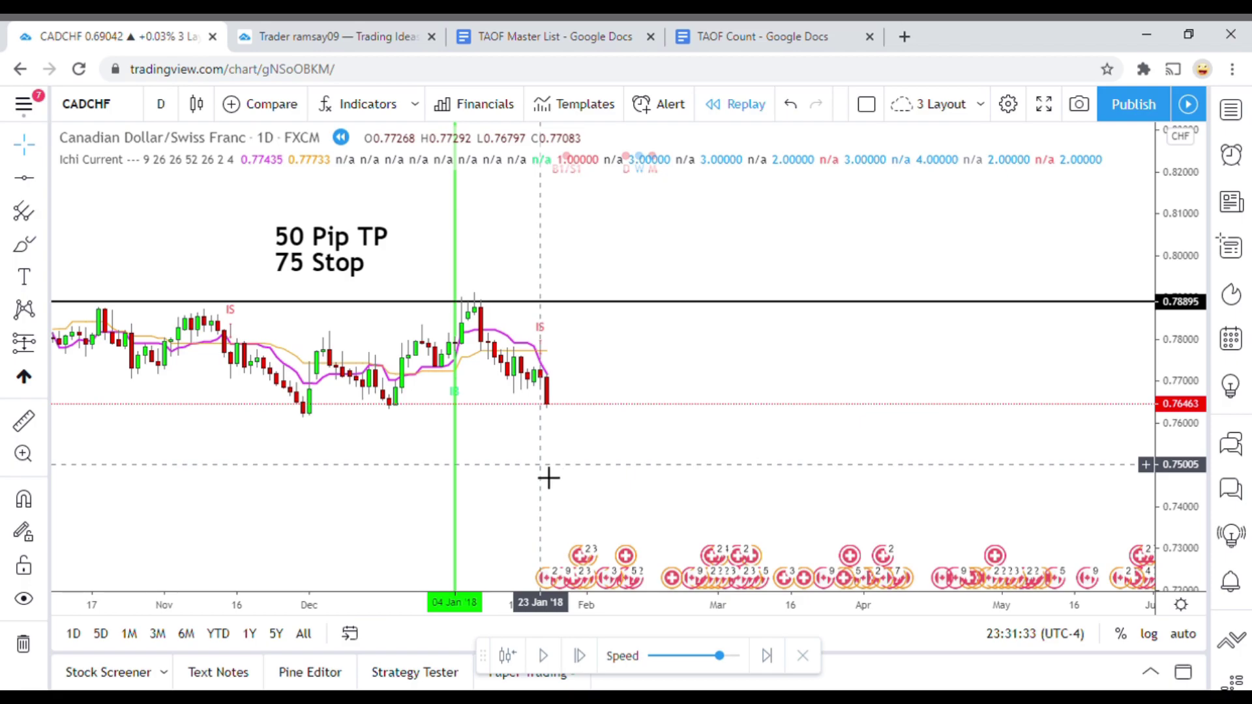
pyautogui.click(24, 420)
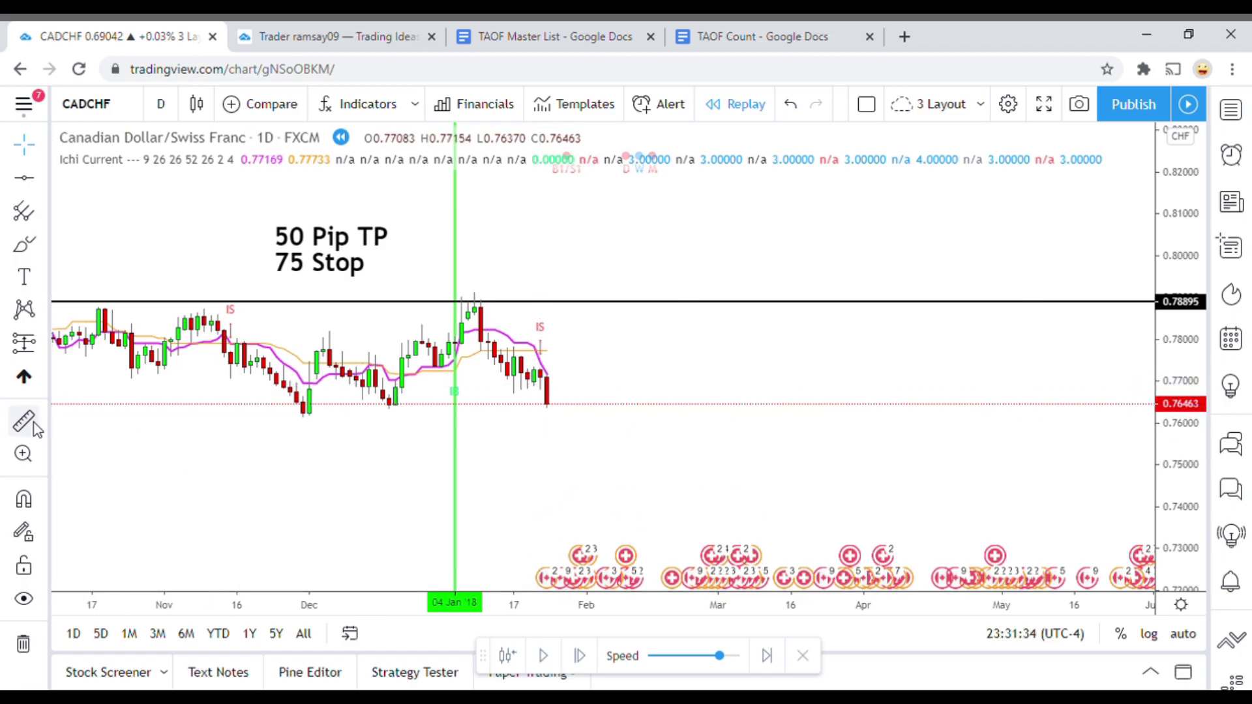
pyautogui.click(592, 391)
pyautogui.click(597, 420)
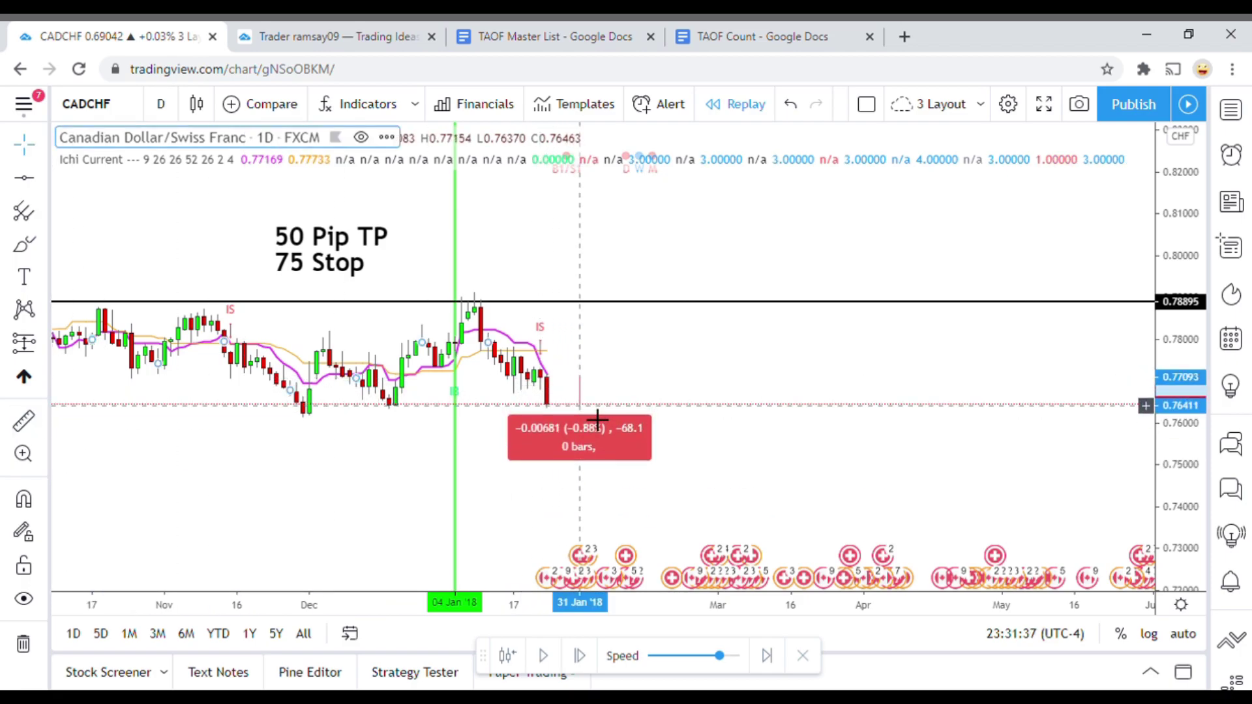
pyautogui.click(597, 420)
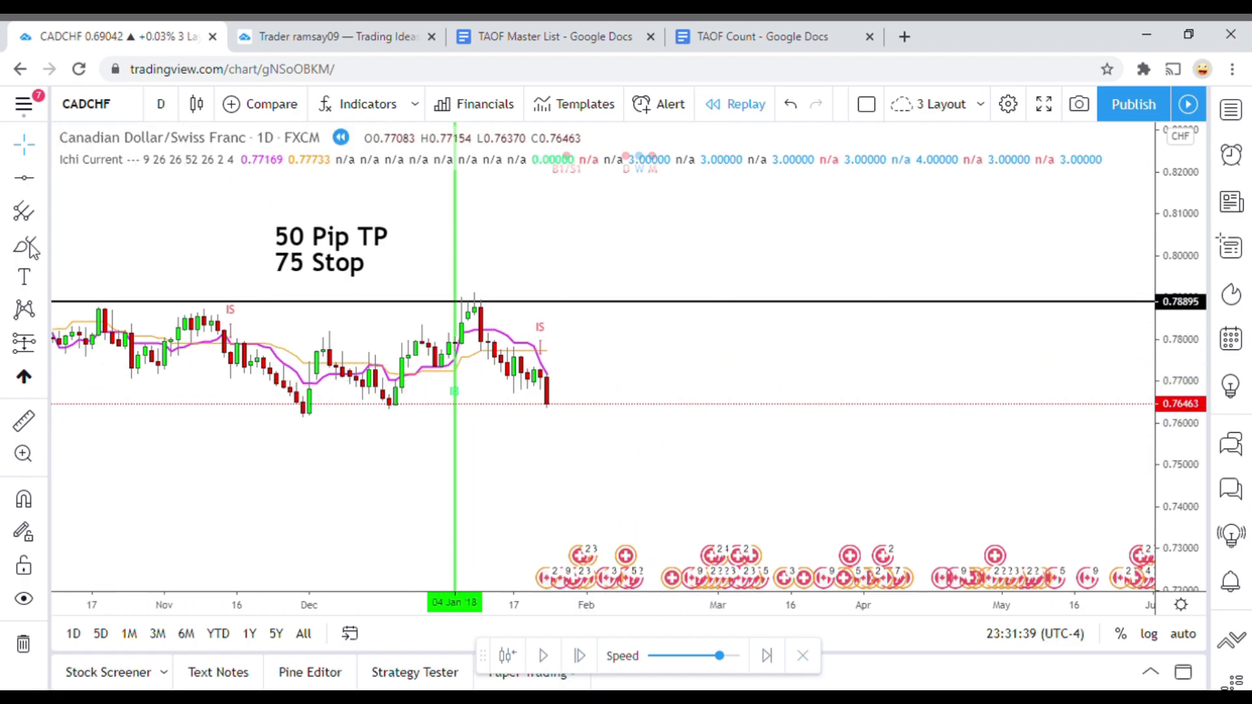
# Step: Mark the 23 January 2018 IS signal with a green vertical line and play the bar replay on into February 2018
pyautogui.click(43, 185)
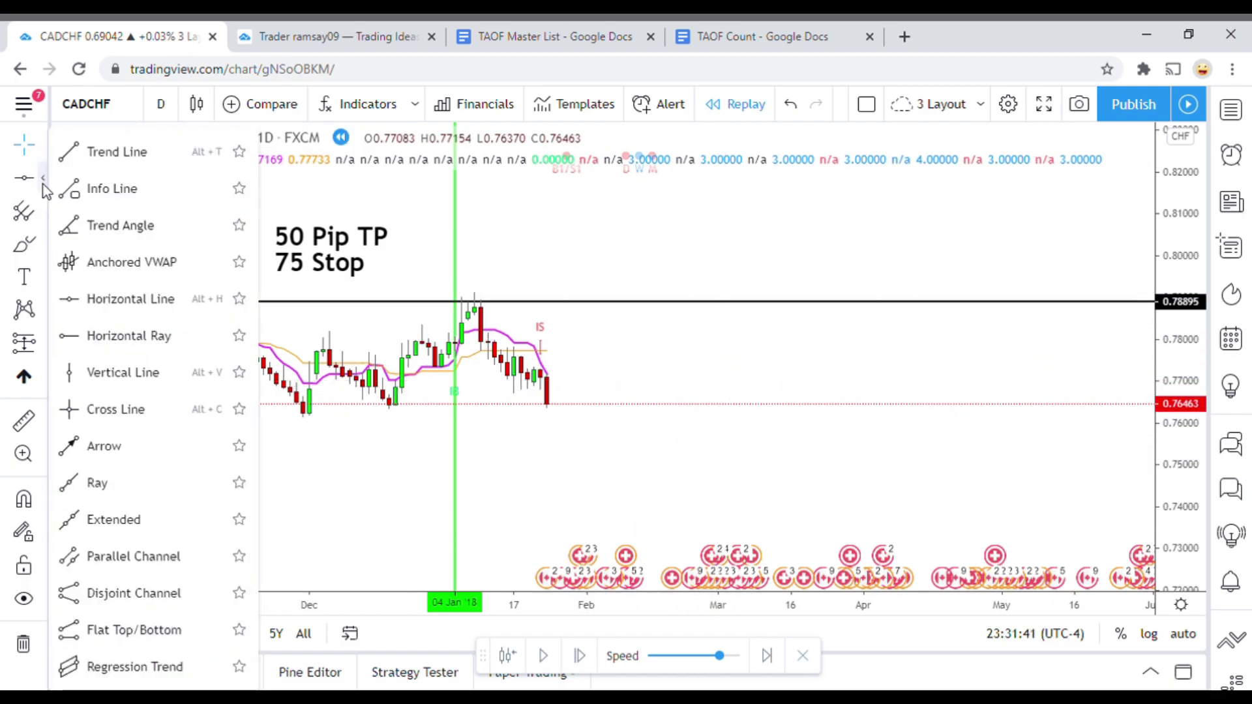
pyautogui.click(80, 357)
pyautogui.click(554, 452)
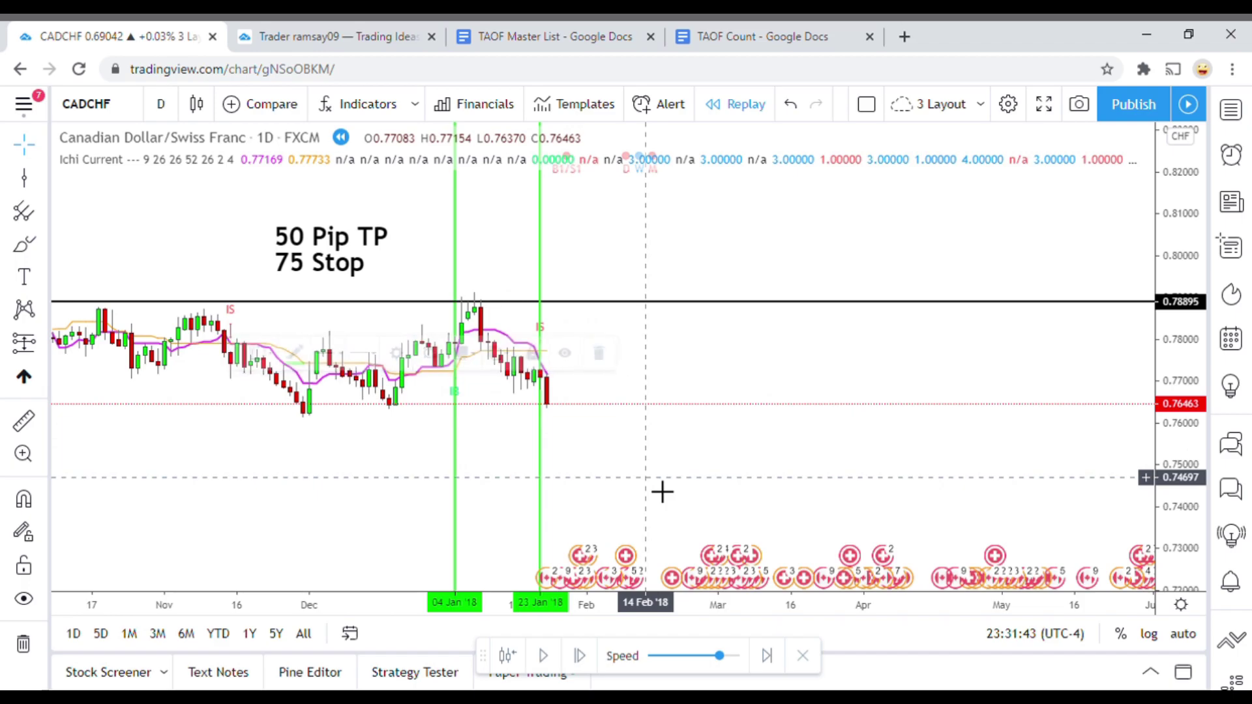
pyautogui.click(545, 657)
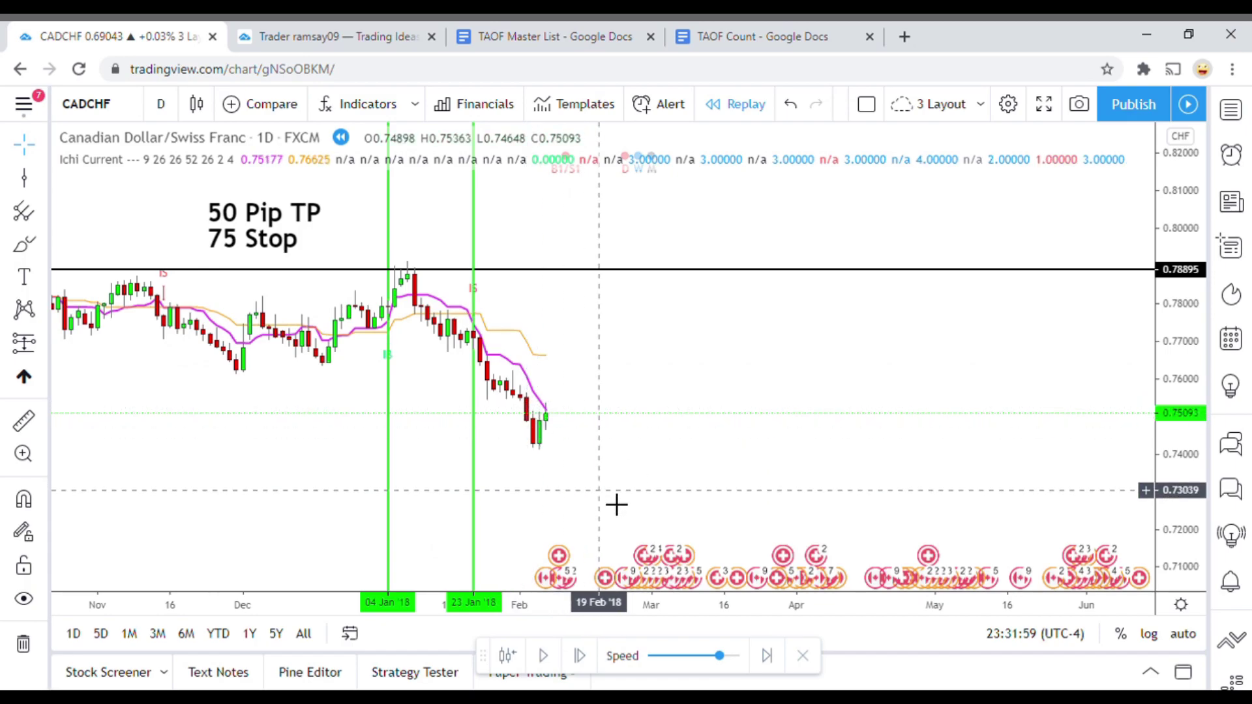
# Step: Examine the CADCHF price history from 2011 to early 2018 for major support and resistance levels
pyautogui.scroll(-5, 307, 508)
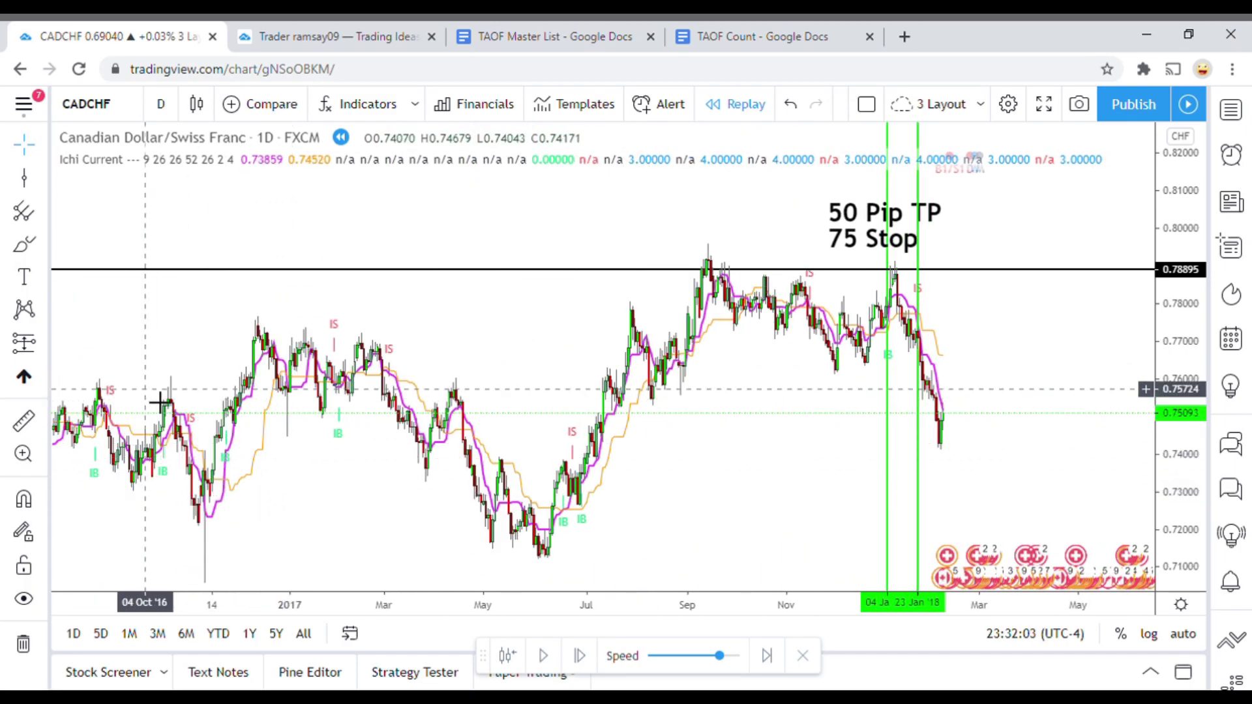
pyautogui.scroll(-5, 394, 551)
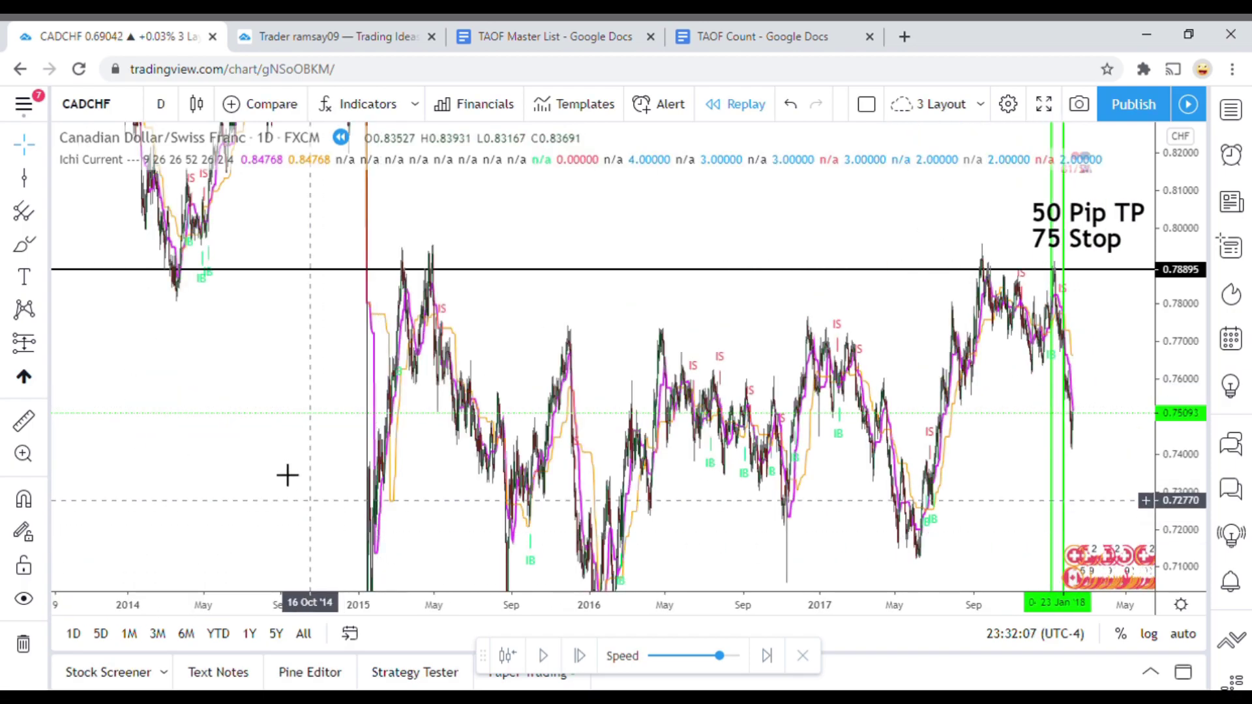
pyautogui.moveTo(290, 476); pyautogui.dragTo(177, 393)
pyautogui.moveTo(1180, 397); pyautogui.dragTo(1181, 440)
pyautogui.moveTo(833, 483); pyautogui.dragTo(774, 508)
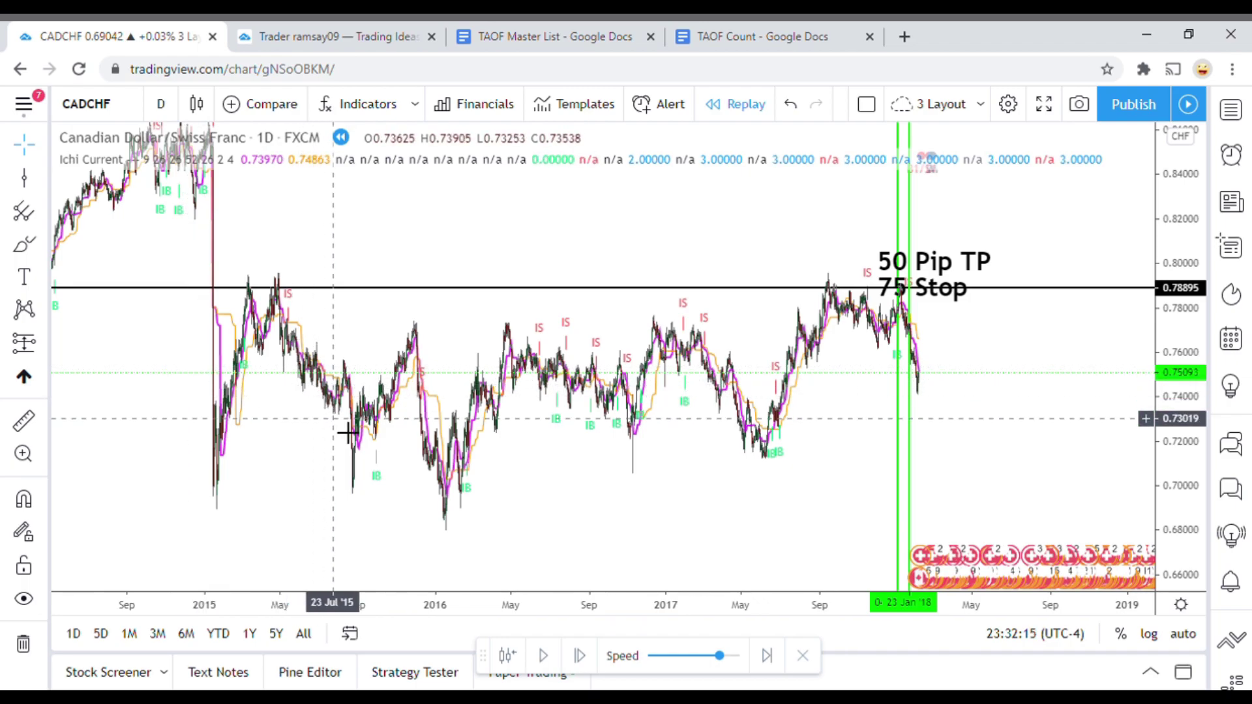
pyautogui.scroll(-3, 347, 432)
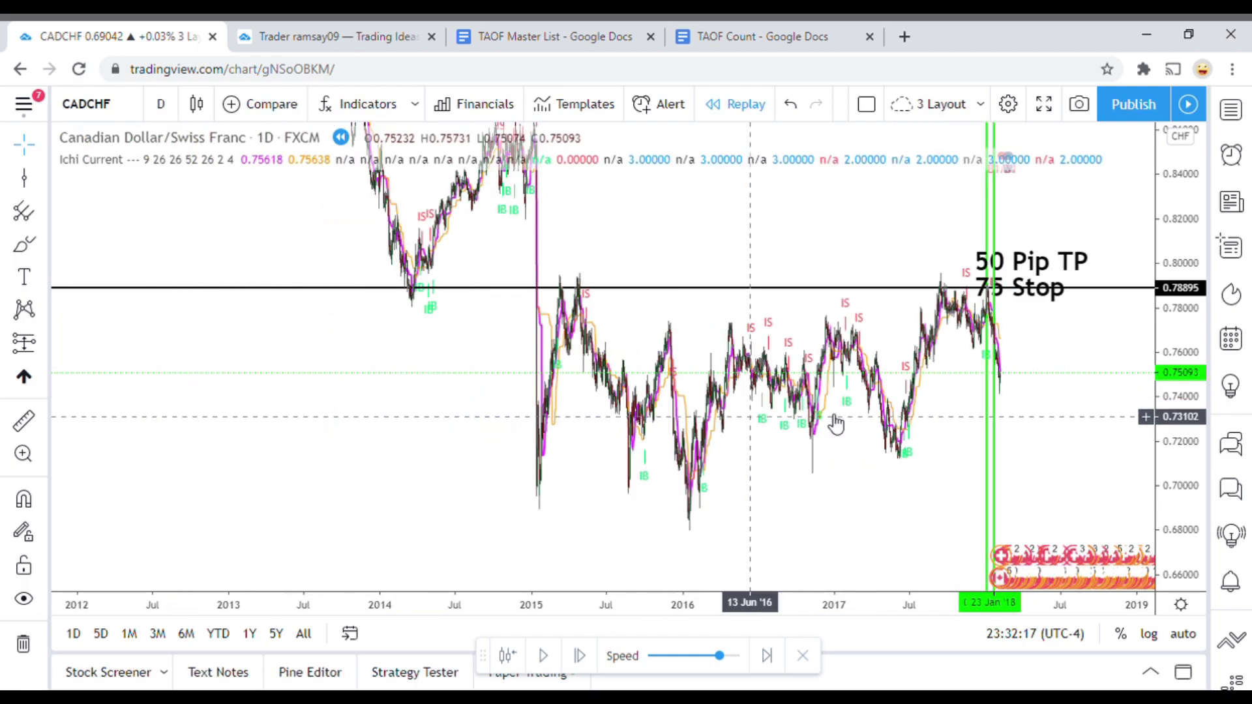
pyautogui.moveTo(804, 509); pyautogui.dragTo(745, 522)
pyautogui.scroll(-2, 748, 523)
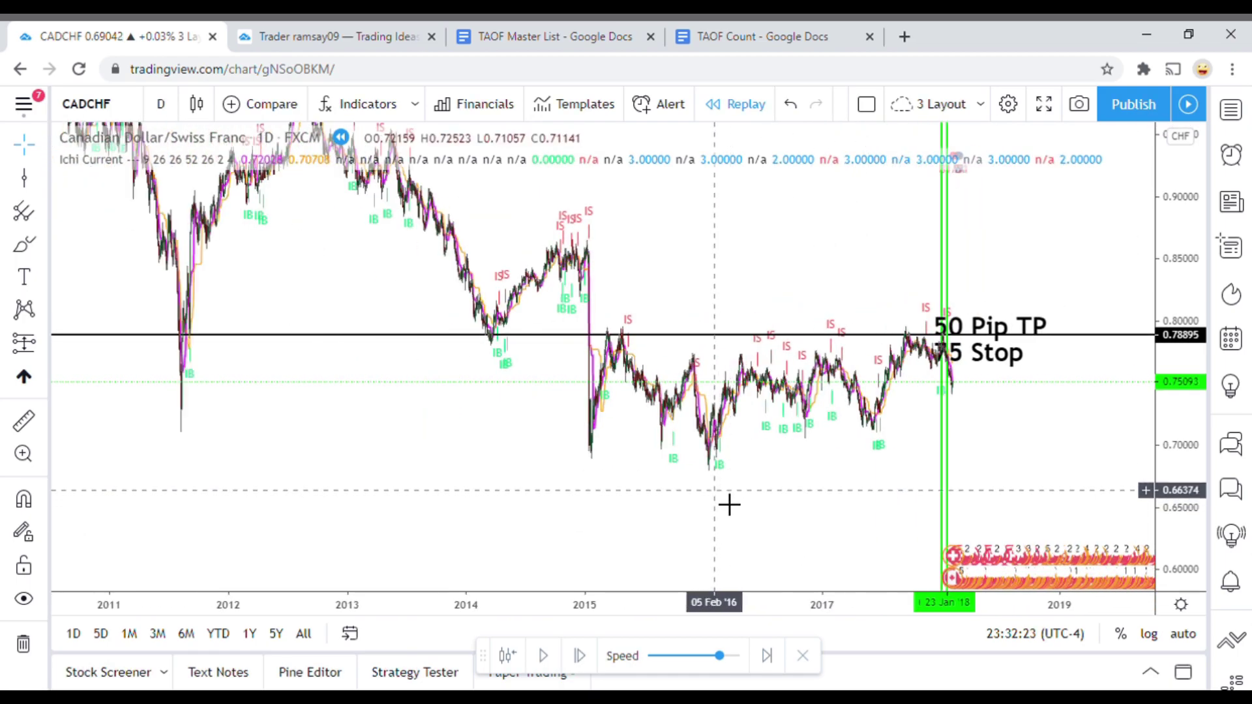
pyautogui.moveTo(1190, 282); pyautogui.dragTo(1180, 270)
pyautogui.scroll(1, 599, 536)
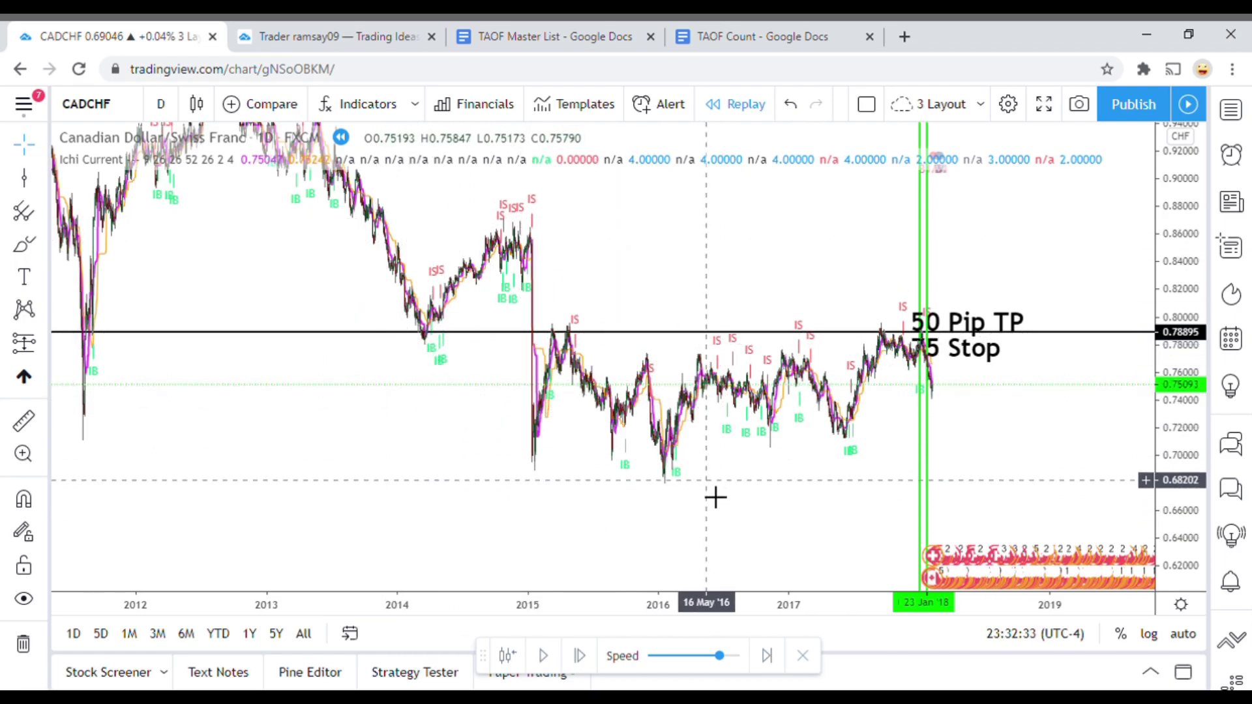
pyautogui.scroll(1, 640, 532)
pyautogui.scroll(1, 640, 532)
pyautogui.moveTo(639, 532); pyautogui.dragTo(772, 530)
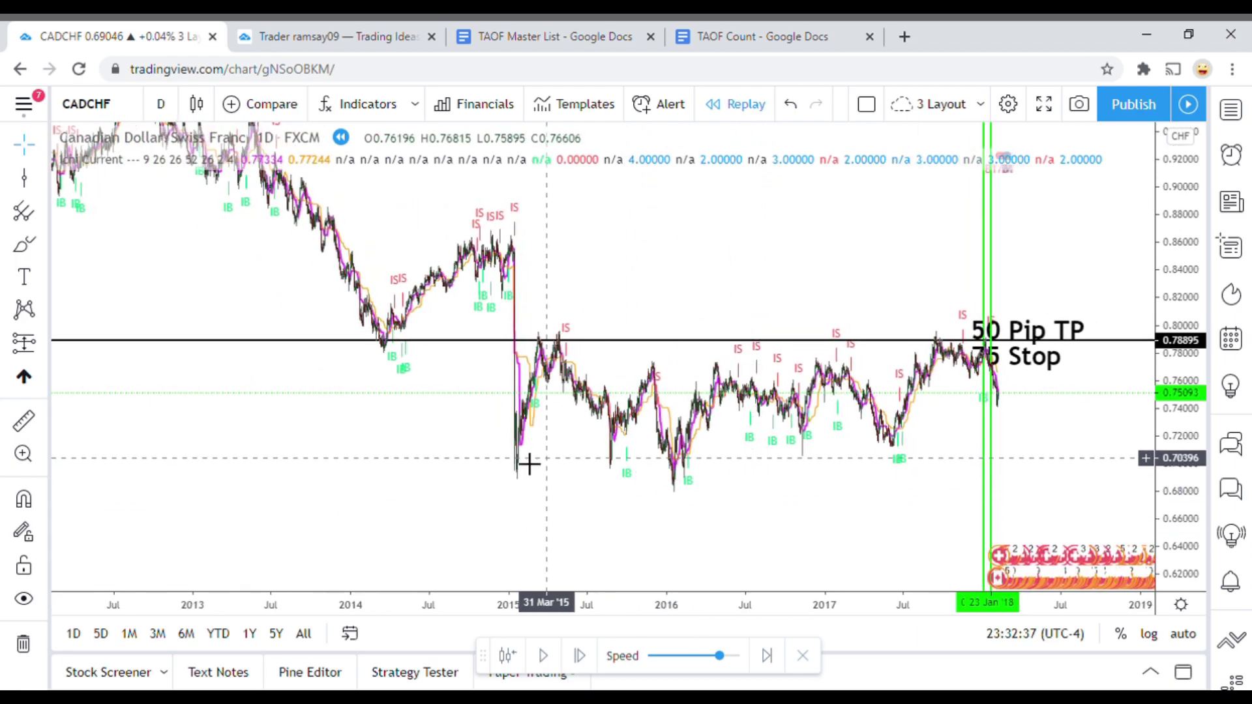
pyautogui.moveTo(1190, 236); pyautogui.dragTo(1184, 397)
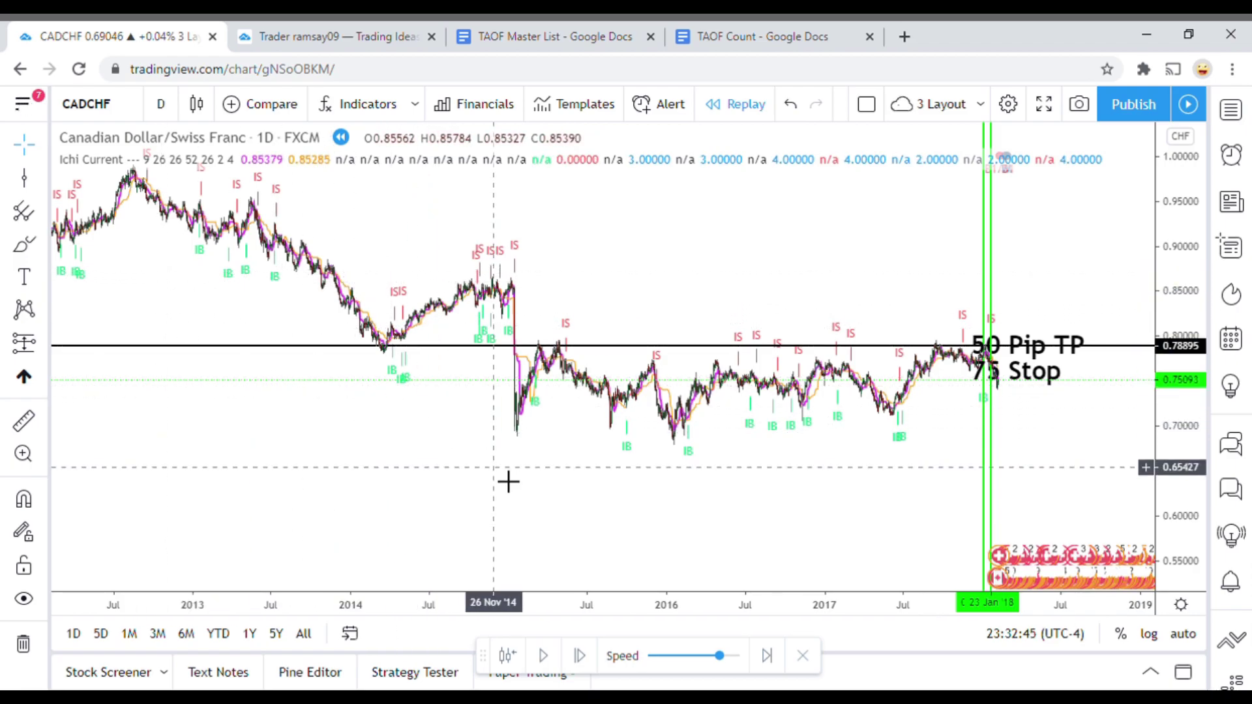
pyautogui.moveTo(1193, 551); pyautogui.dragTo(1180, 474)
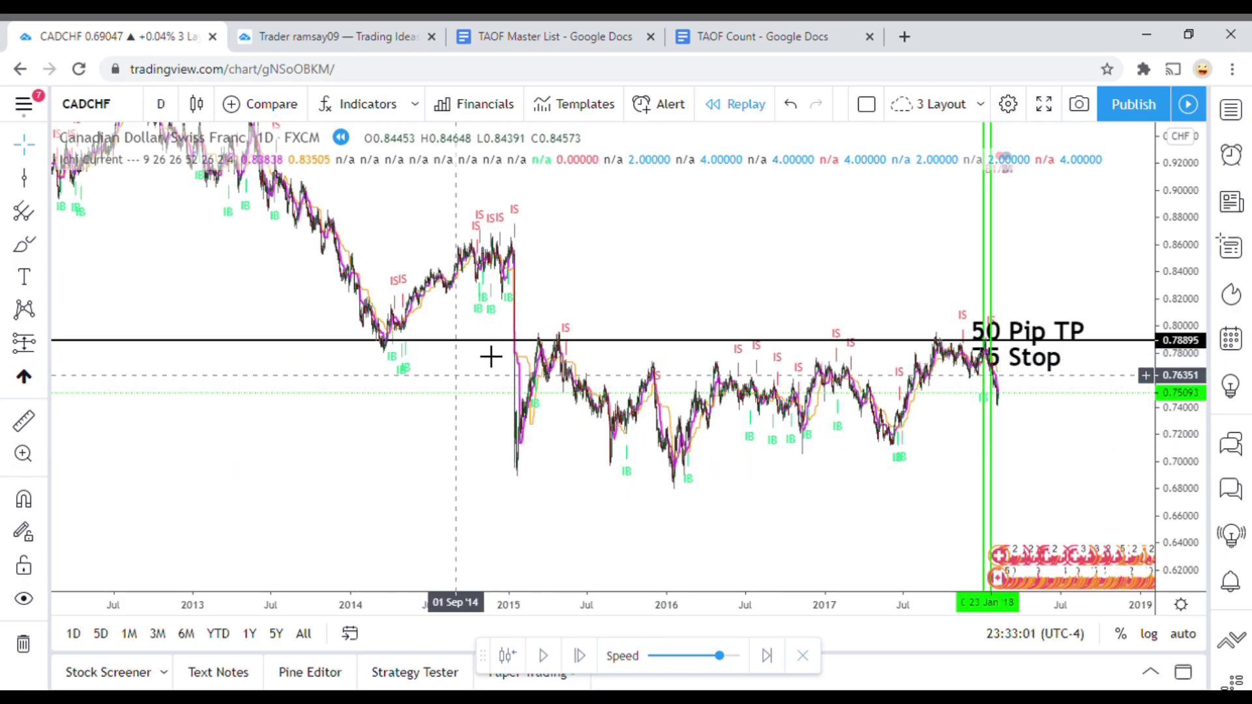
pyautogui.moveTo(807, 499); pyautogui.dragTo(695, 511)
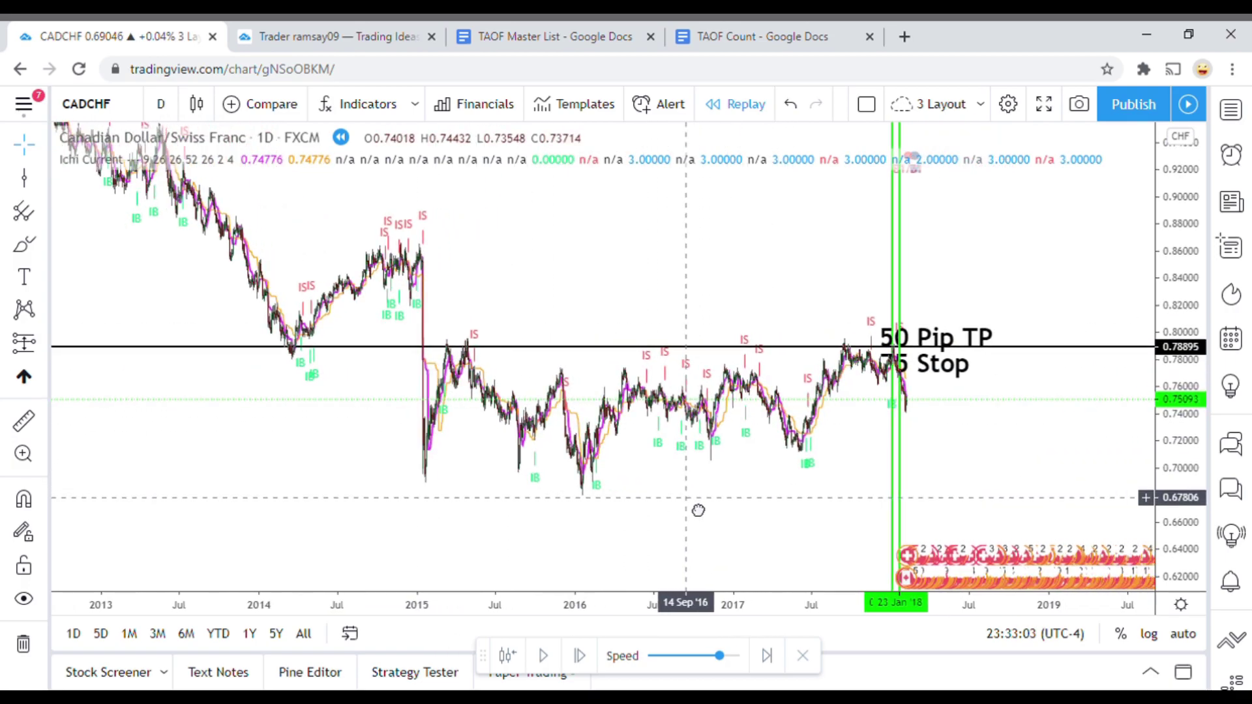
# Step: Draw a black horizontal line at 0.77300, just below the 0.78895 line
pyautogui.click(43, 178)
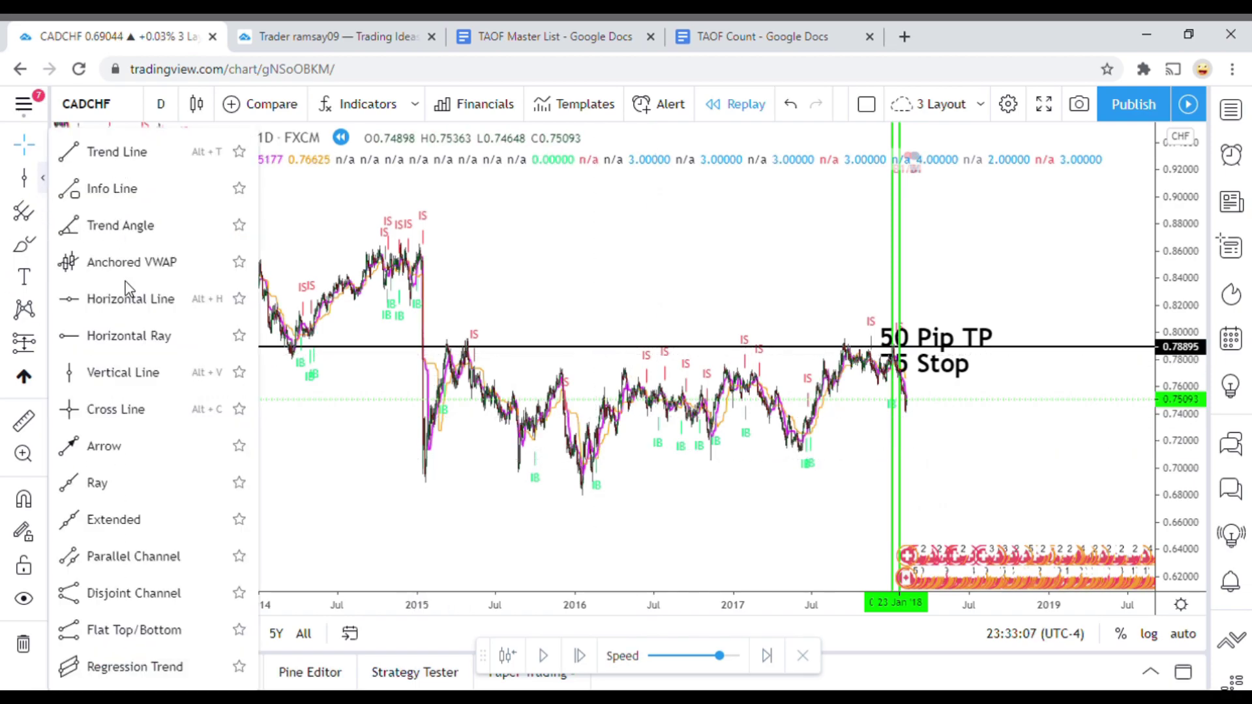
pyautogui.click(130, 301)
pyautogui.click(387, 360)
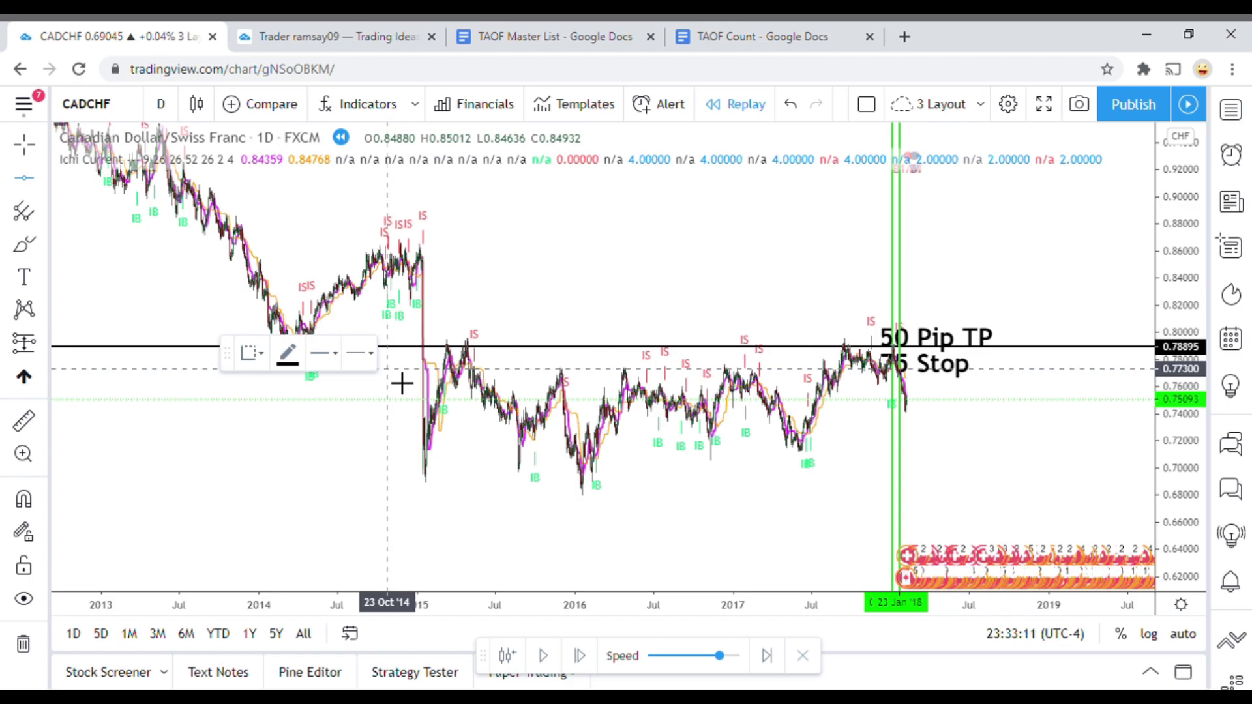
pyautogui.click(401, 383)
pyautogui.click(537, 522)
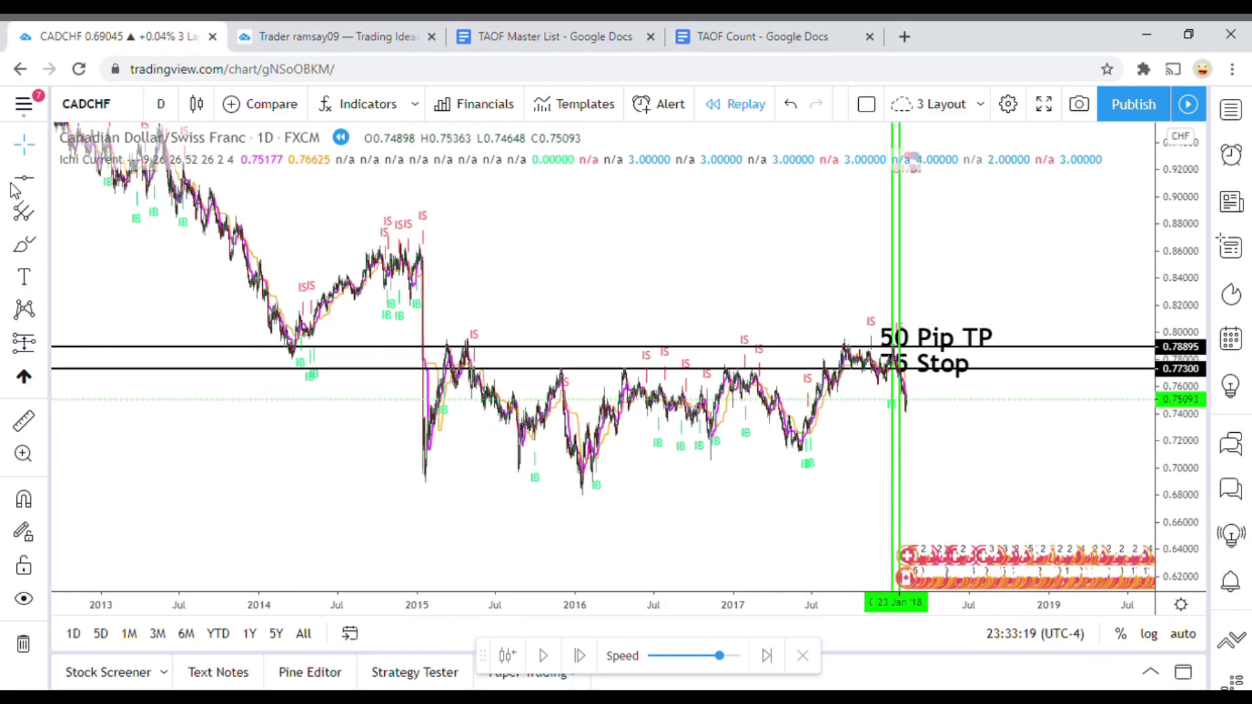
# Step: Draw two horizontal support lines across the 2015–2017 lows, at 0.69569 and 0.71943
pyautogui.click(261, 367)
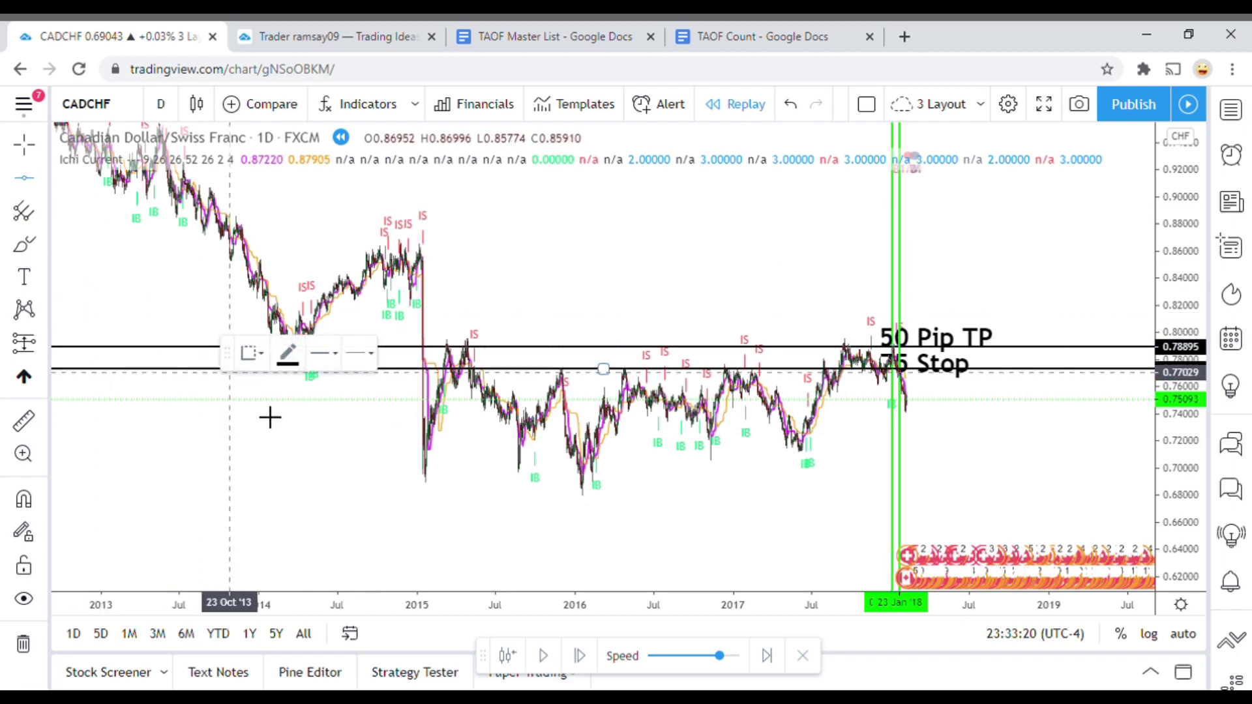
pyautogui.click(319, 488)
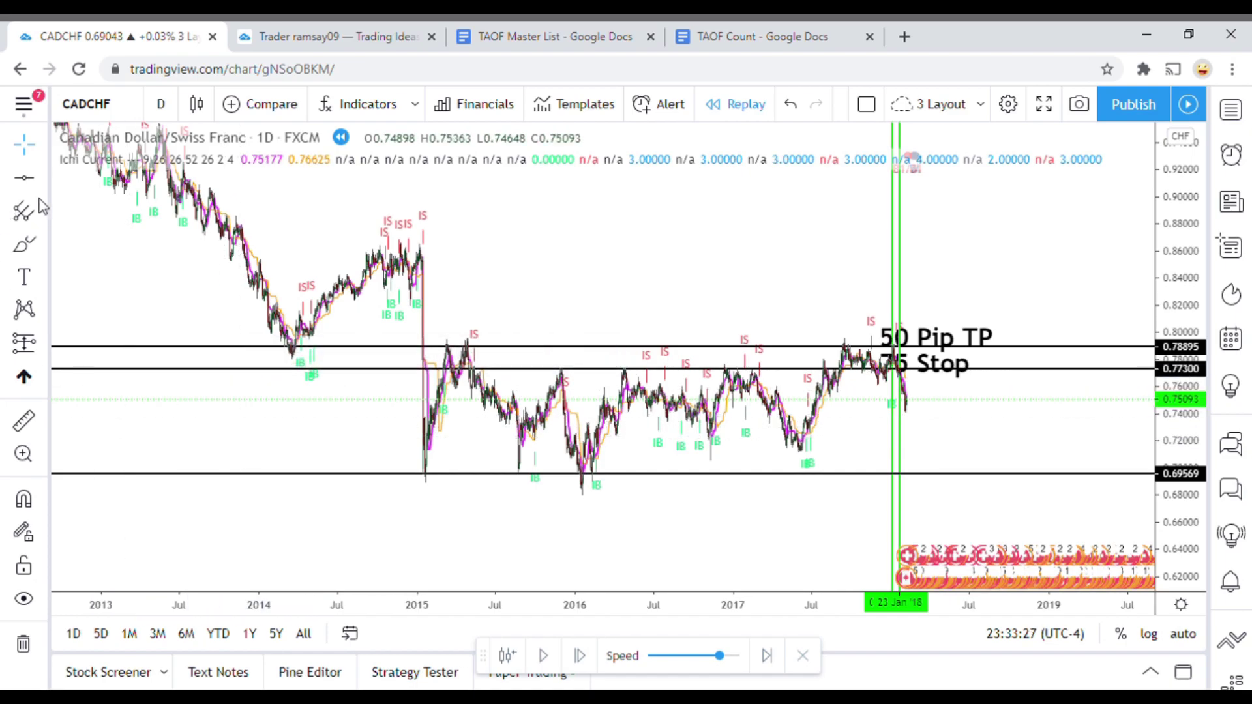
pyautogui.click(251, 368)
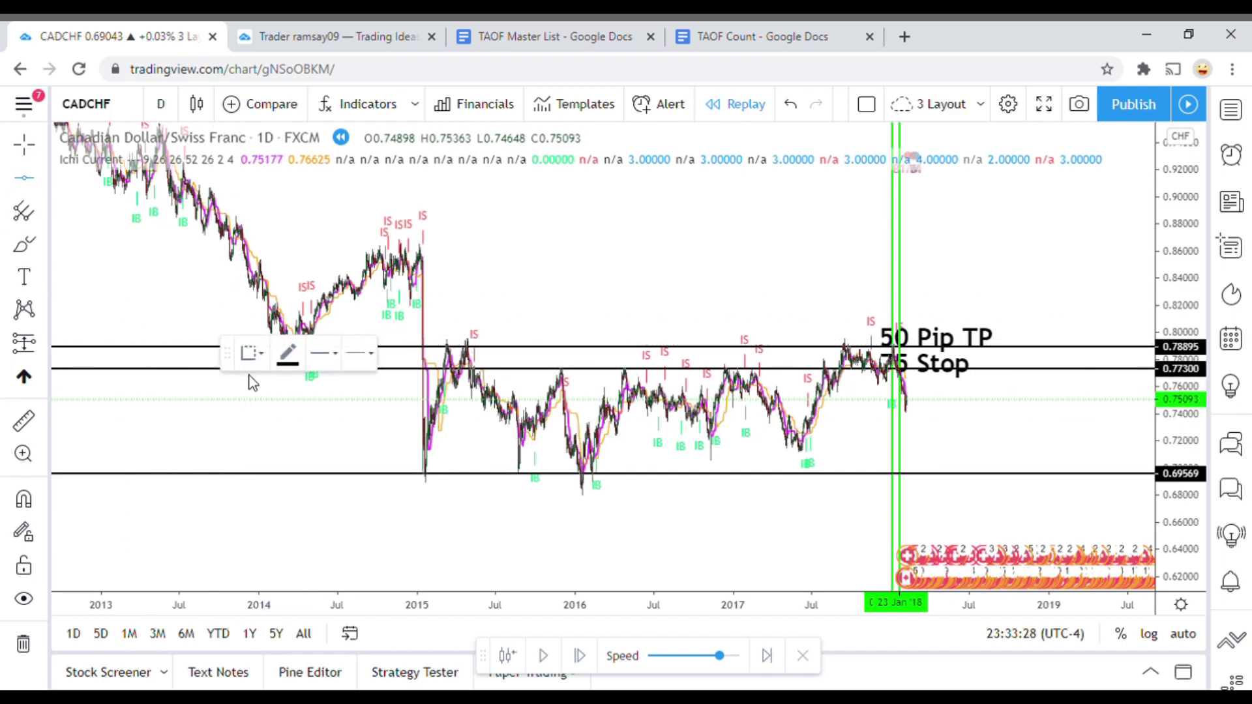
pyautogui.click(326, 455)
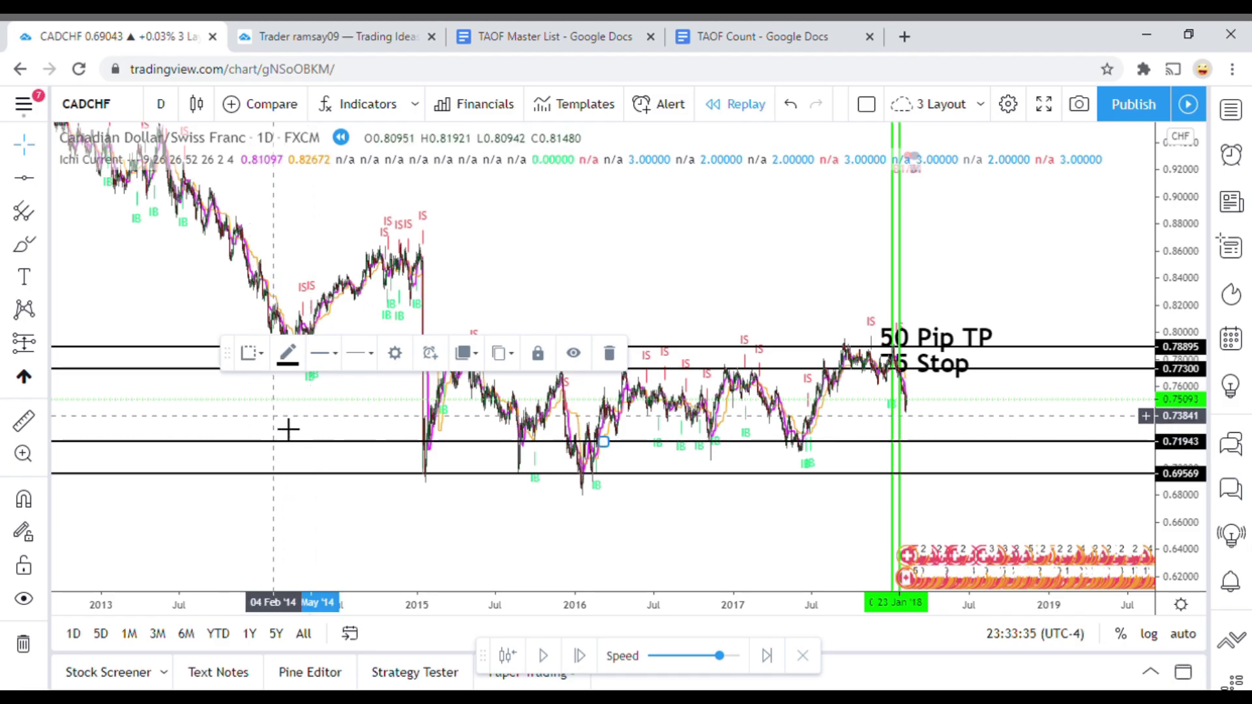
pyautogui.click(282, 436)
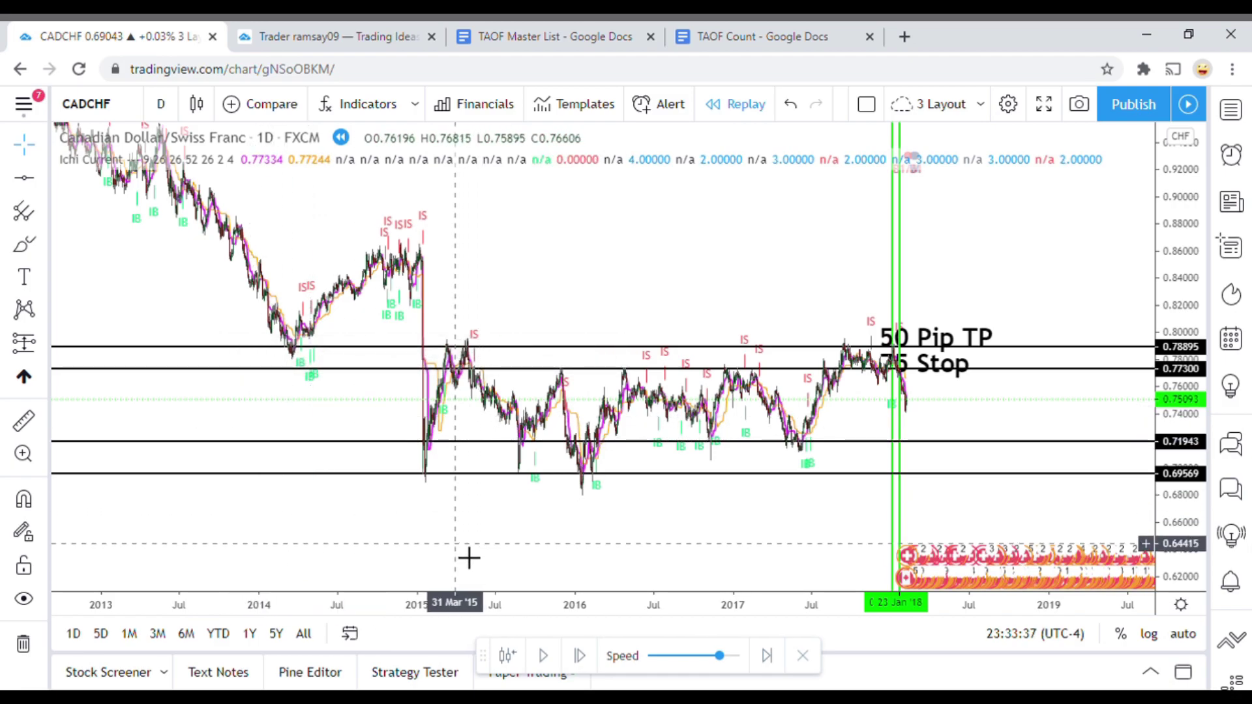
# Step: Draw horizontal lines at 0.86252 and 0.82658, across the highs and lows of the late-2014 range
pyautogui.scroll(3, 468, 558)
pyautogui.moveTo(461, 558); pyautogui.dragTo(790, 573)
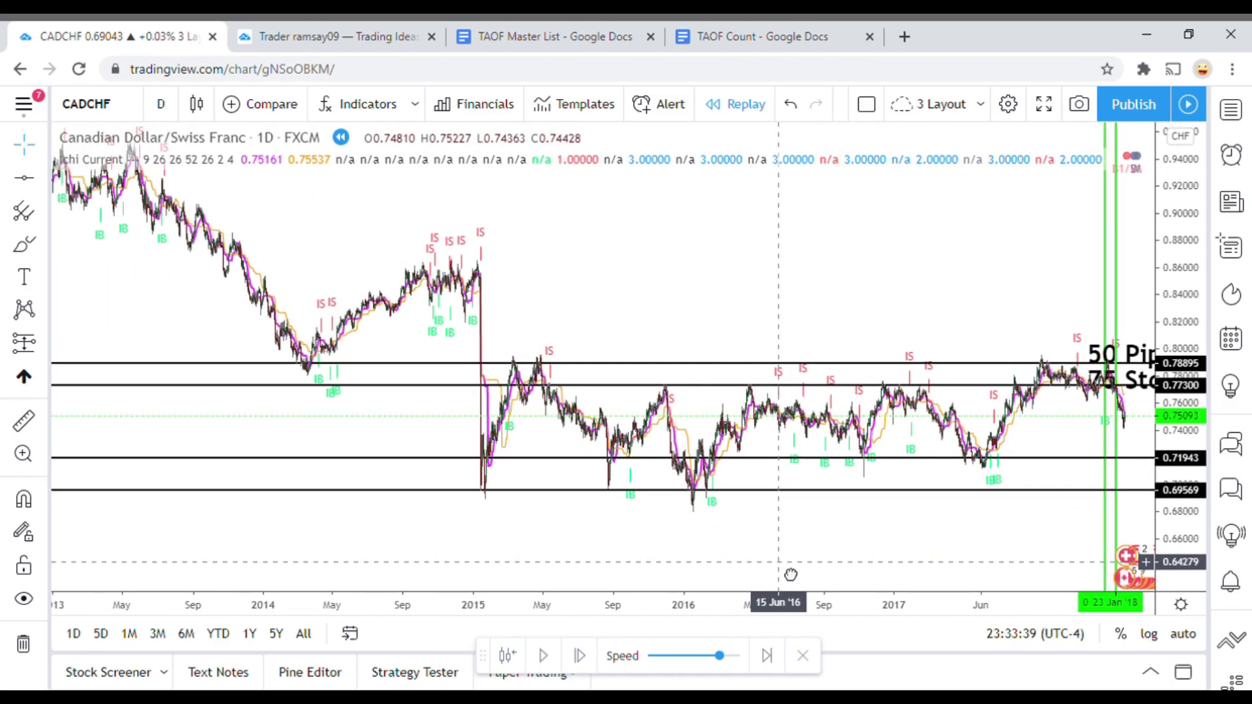
pyautogui.moveTo(718, 283); pyautogui.dragTo(809, 363)
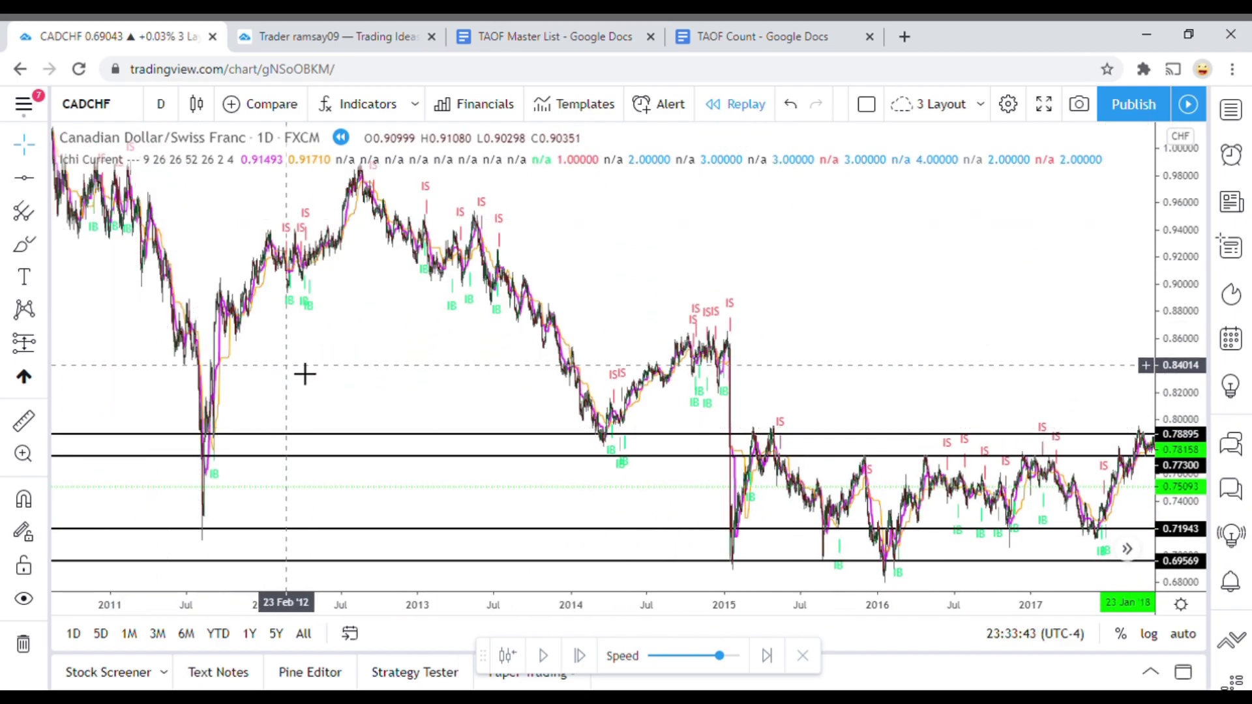
pyautogui.click(22, 180)
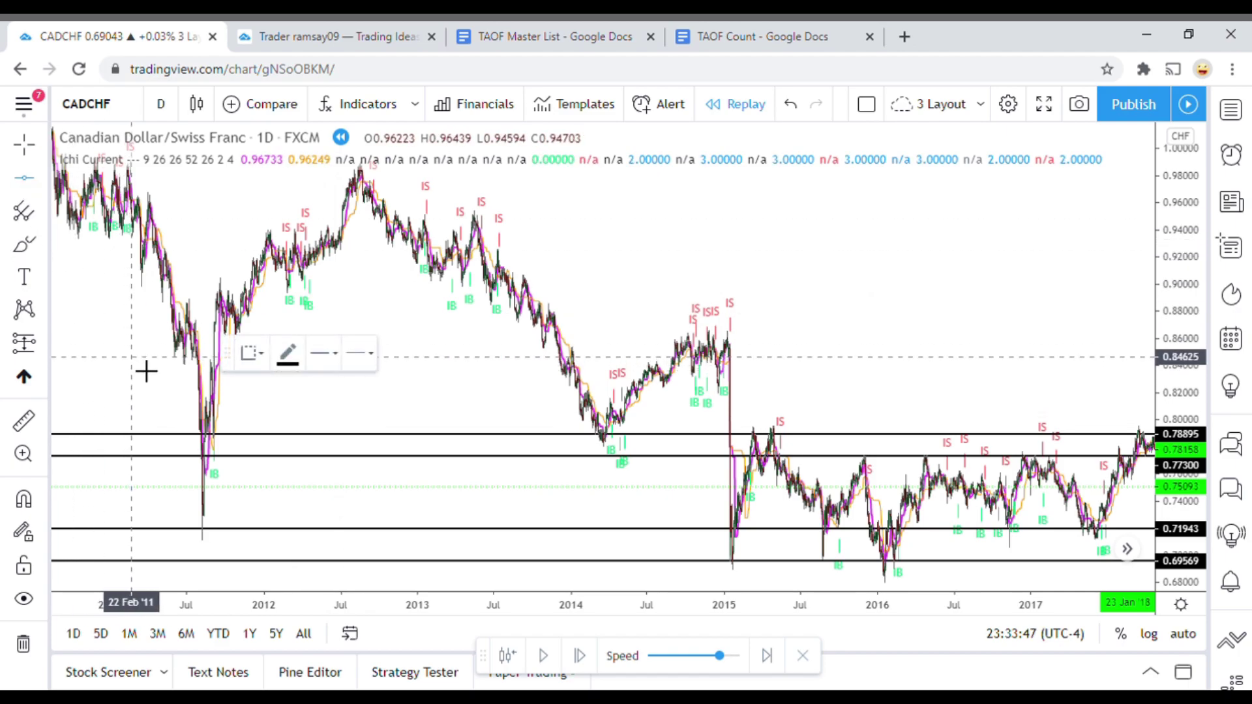
pyautogui.click(135, 335)
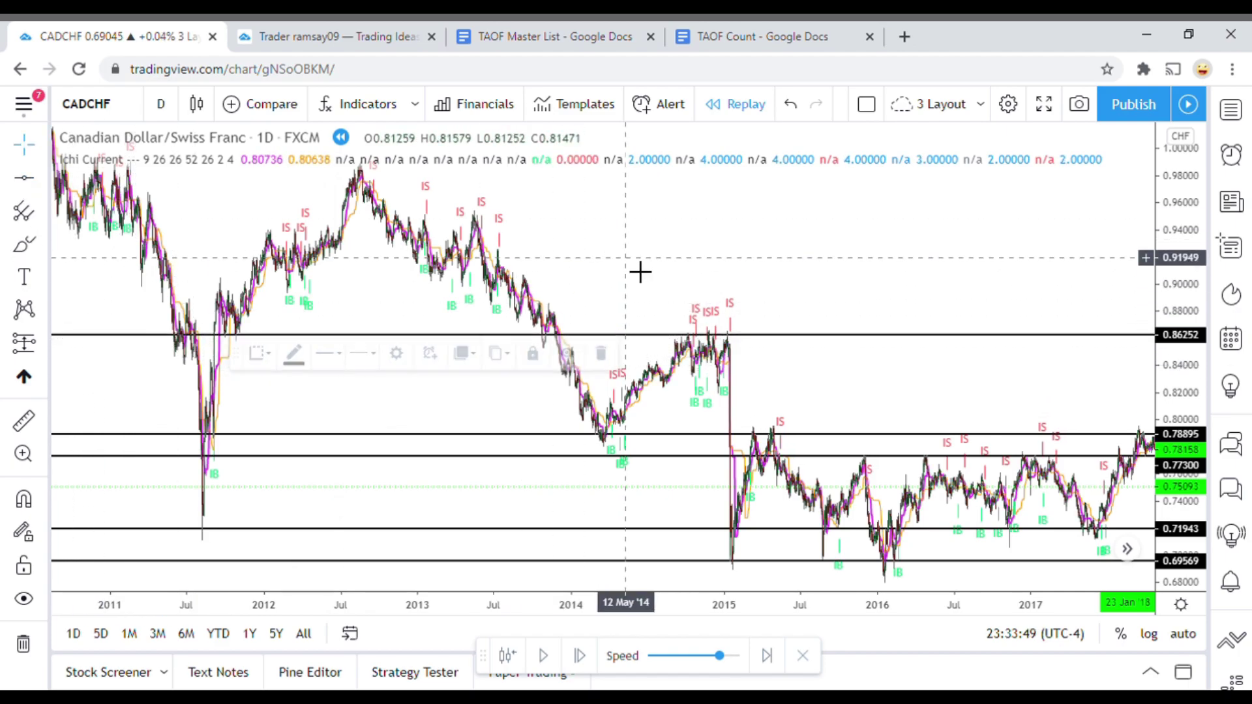
pyautogui.click(30, 182)
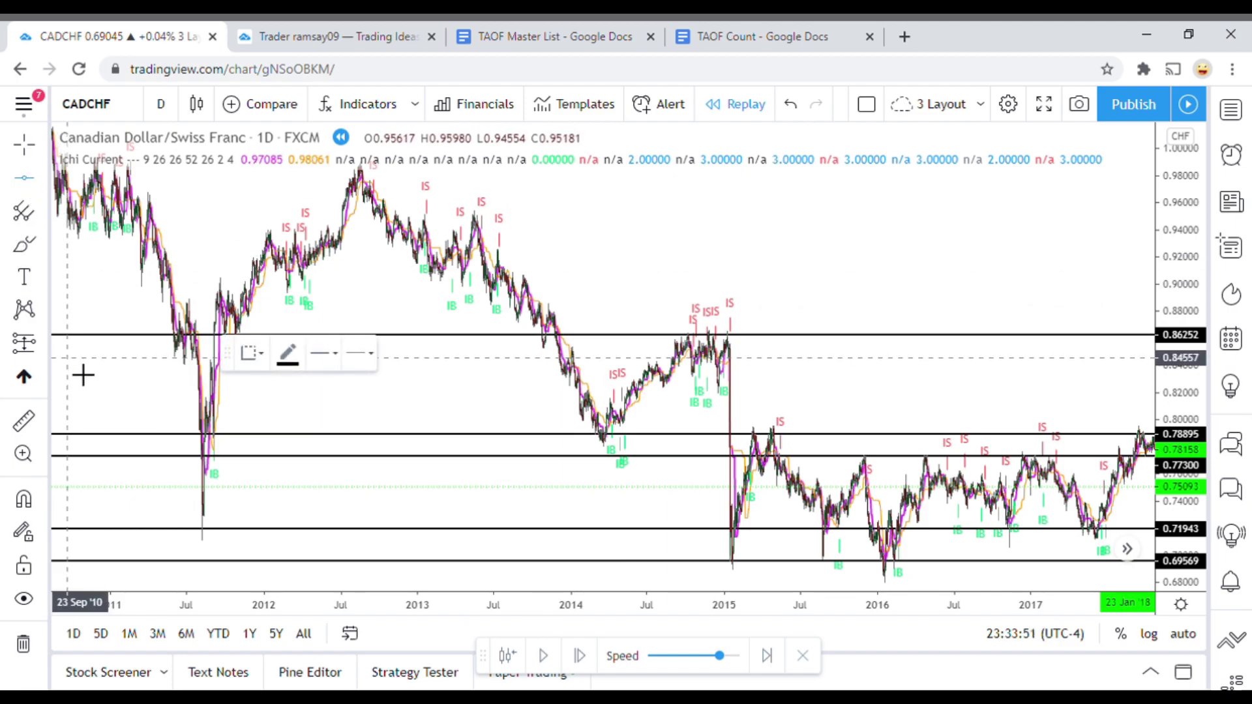
pyautogui.click(88, 398)
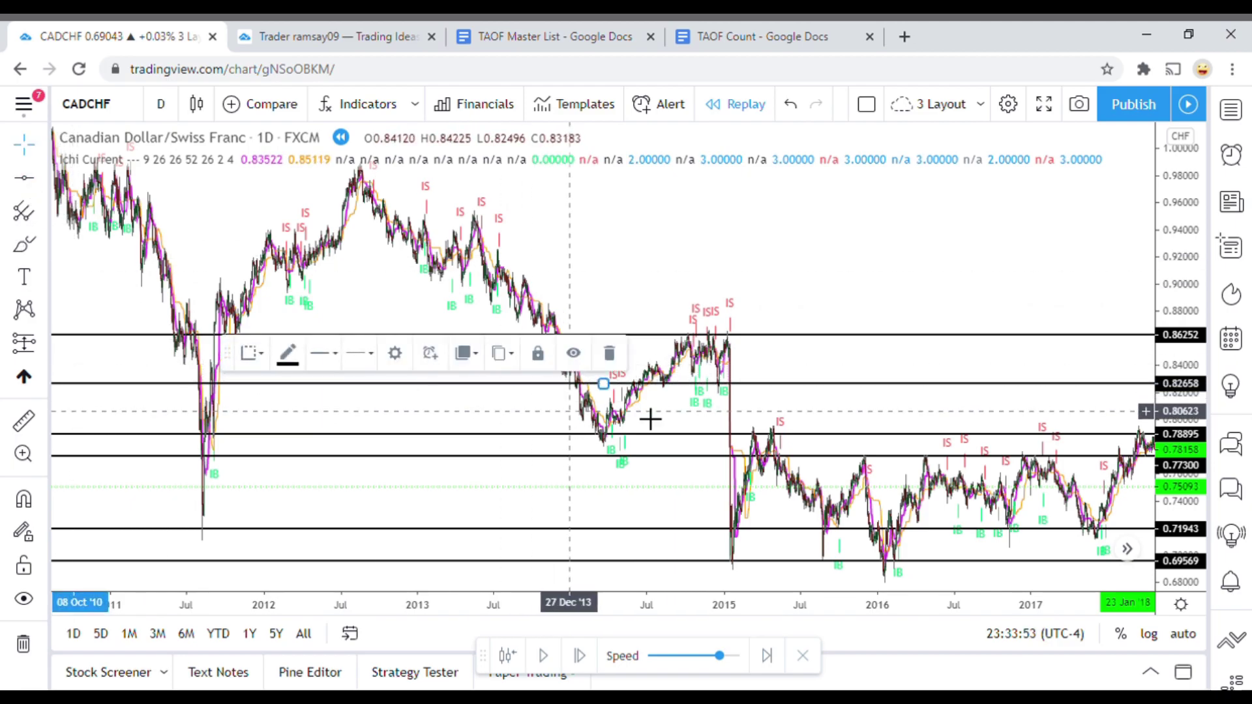
# Step: Draw two more horizontal lines between the 0.77300 and 0.71943 levels, at 0.73435 and 0.75808
pyautogui.moveTo(727, 407); pyautogui.dragTo(236, 321)
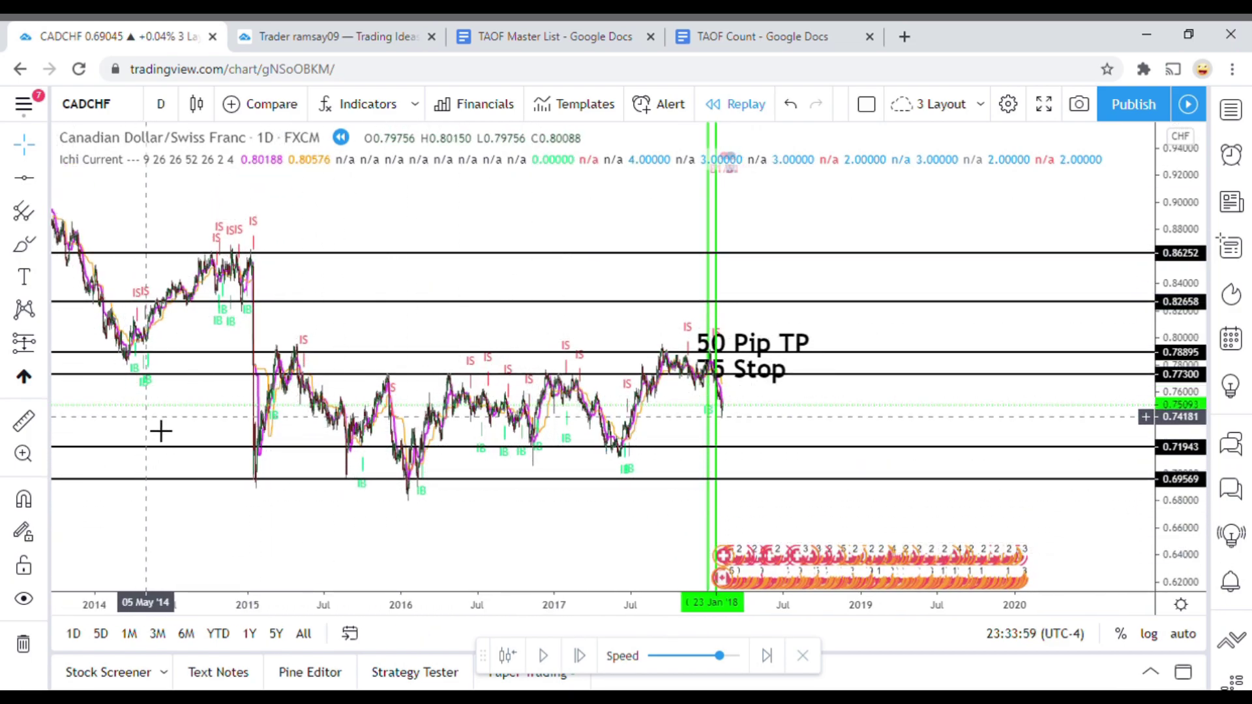
pyautogui.scroll(3, 97, 433)
pyautogui.moveTo(209, 553); pyautogui.dragTo(843, 509)
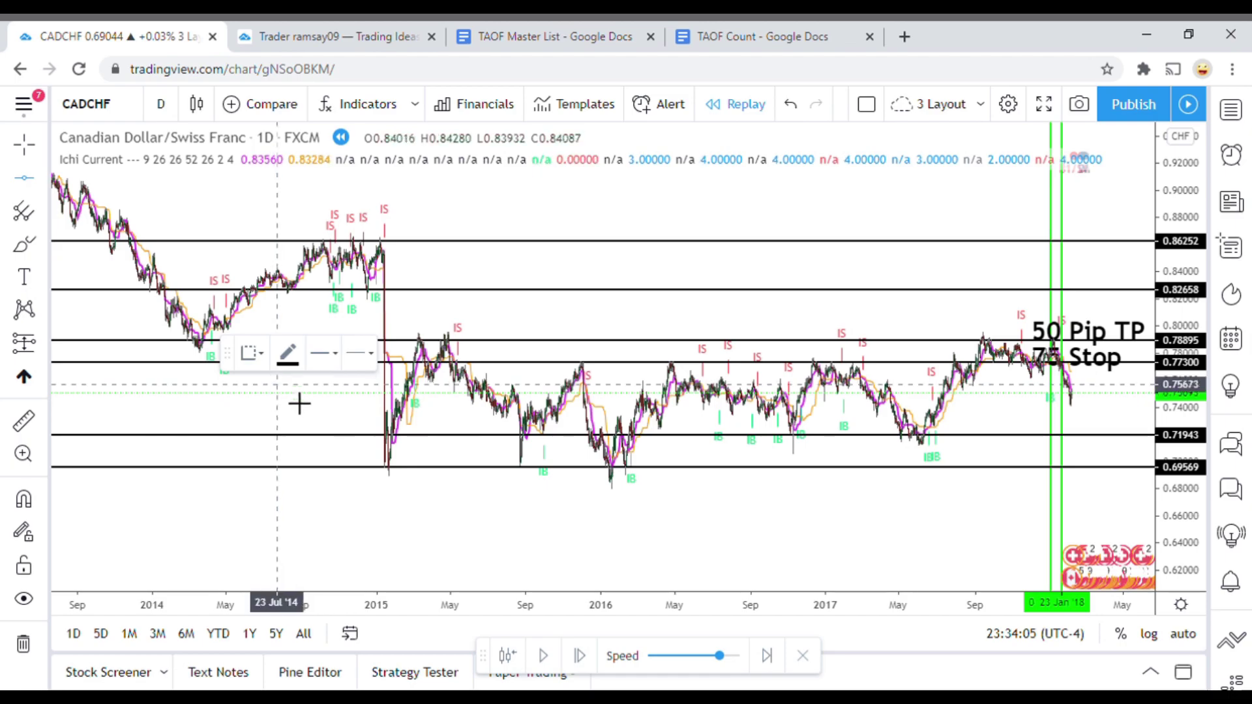
pyautogui.click(347, 428)
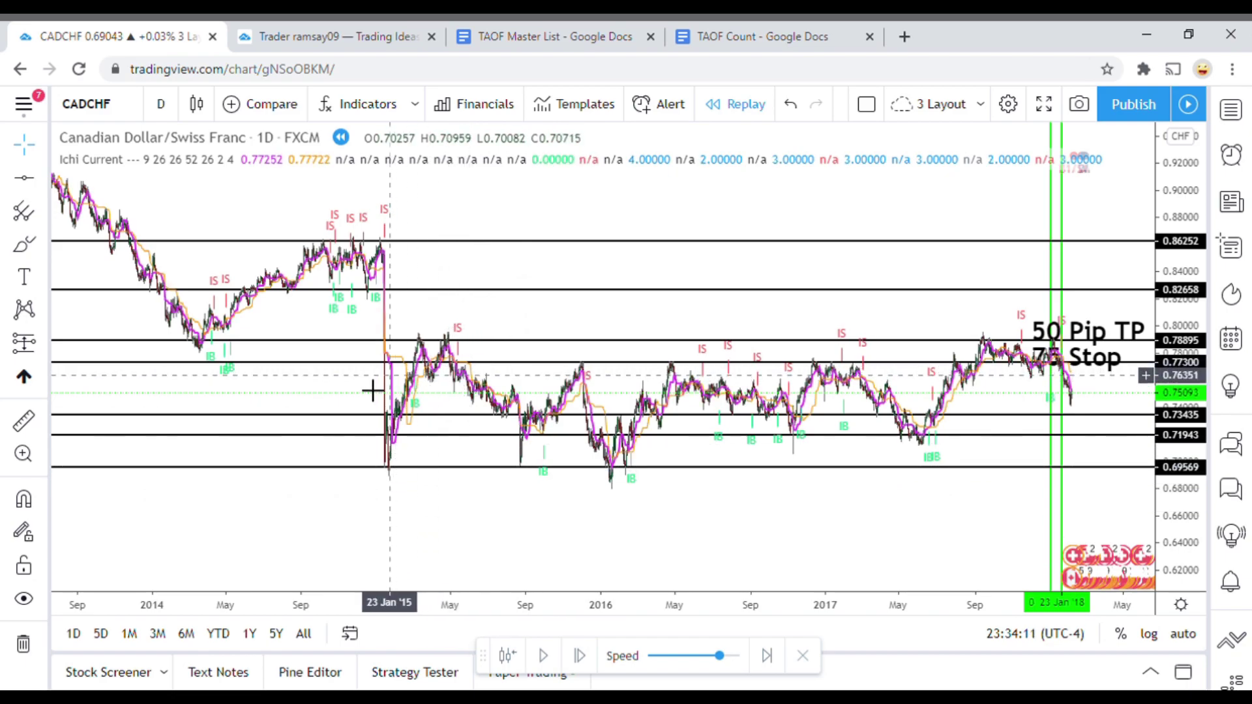
pyautogui.click(24, 181)
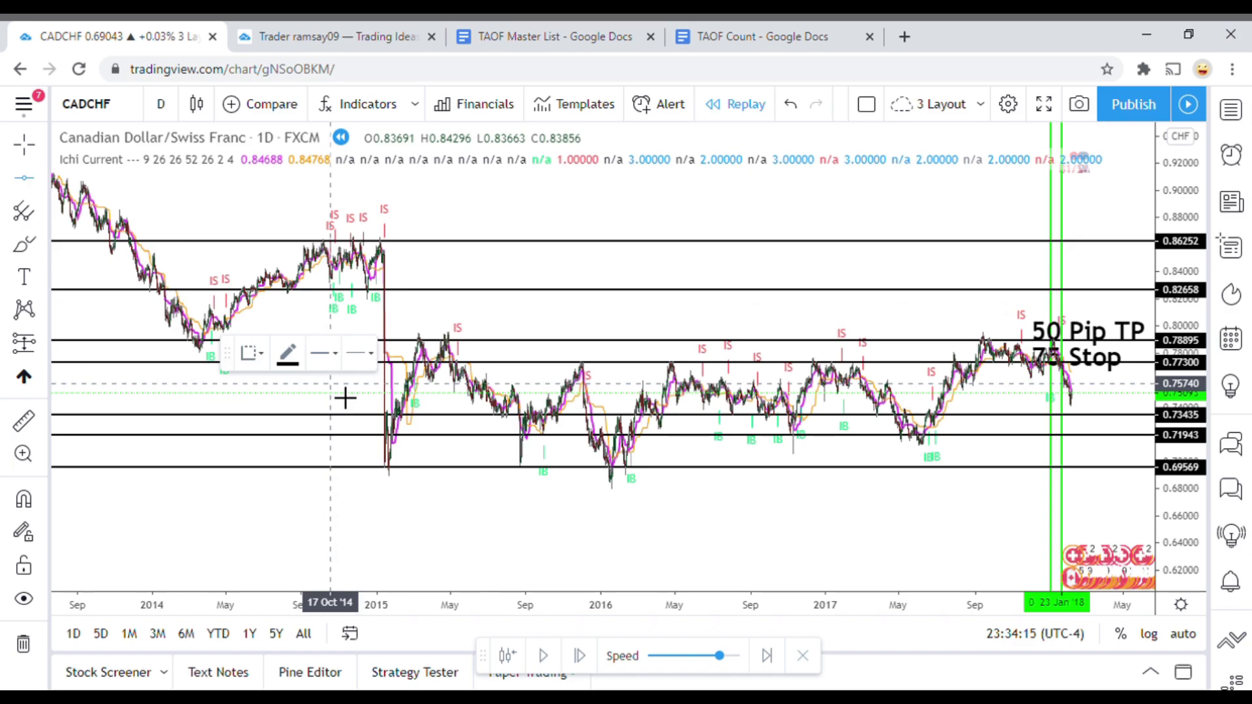
pyautogui.press('Escape')
# Step: Examine the latest February 2018 candles up close against the surrounding horizontal levels
pyautogui.moveTo(659, 506); pyautogui.dragTo(464, 539)
pyautogui.scroll(3, 464, 539)
pyautogui.scroll(5, 464, 539)
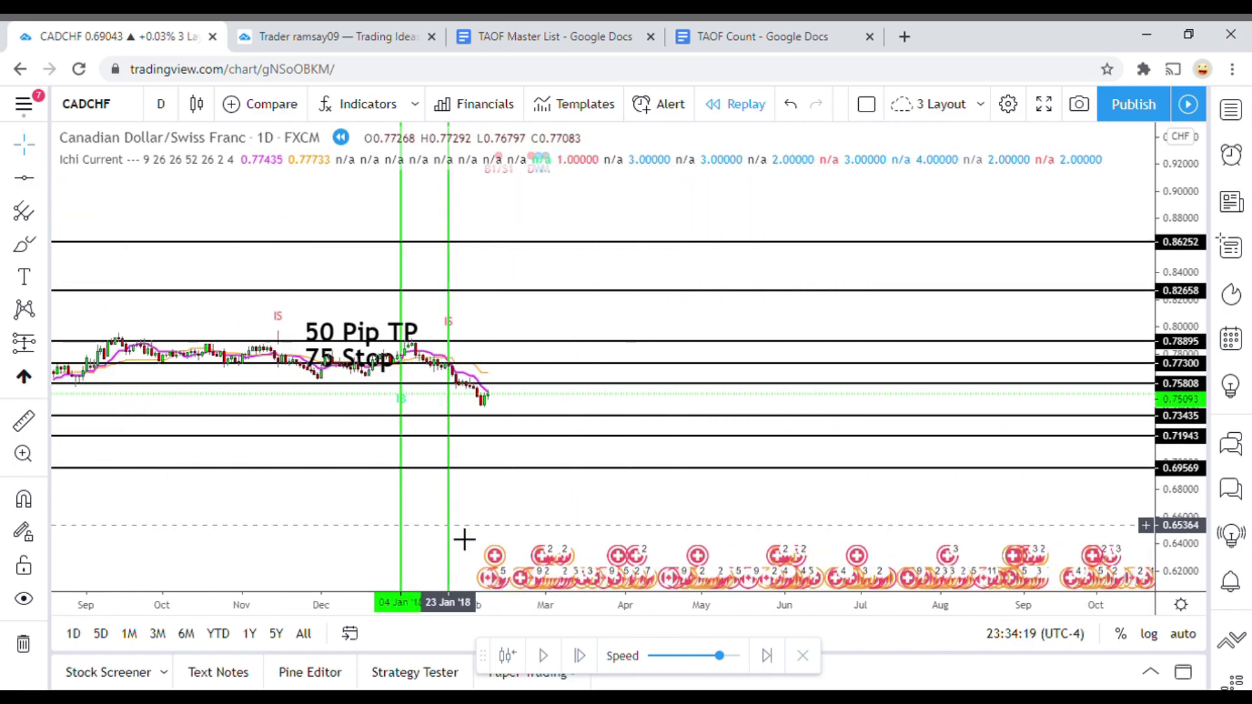
pyautogui.moveTo(706, 517); pyautogui.dragTo(777, 489)
pyautogui.moveTo(1182, 515); pyautogui.dragTo(1180, 483)
pyautogui.moveTo(875, 522); pyautogui.dragTo(894, 547)
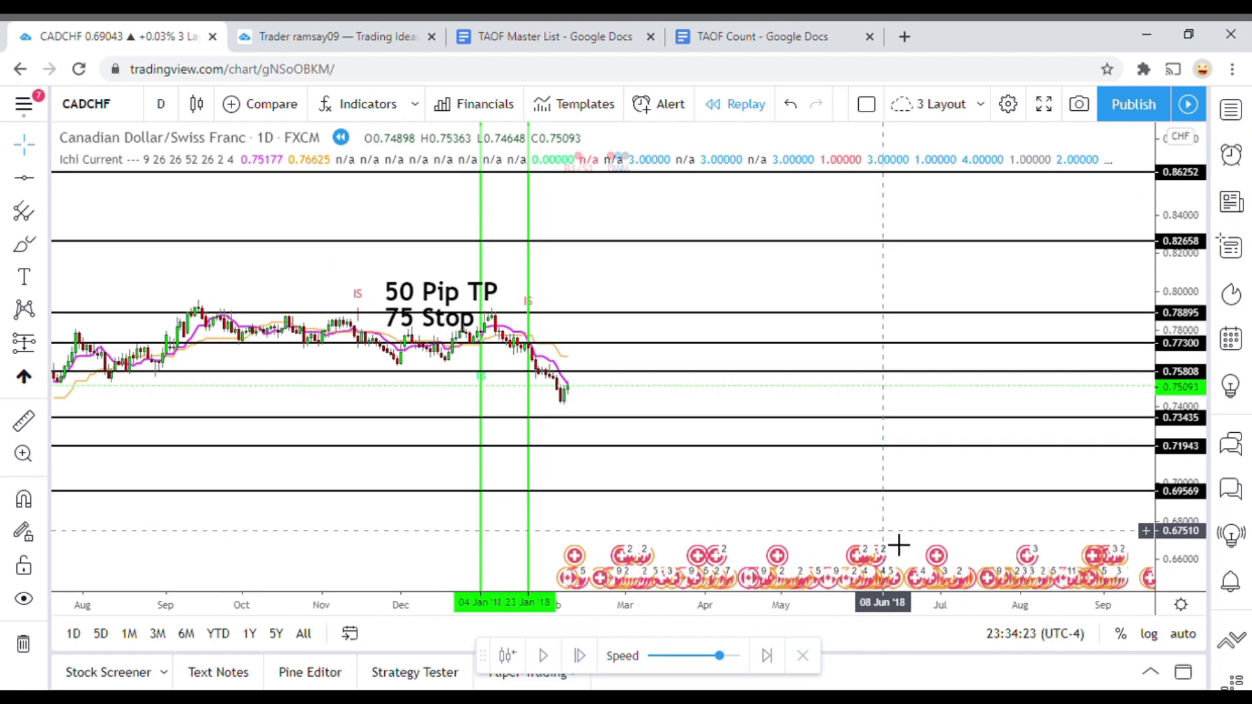
pyautogui.moveTo(1180, 541); pyautogui.dragTo(1190, 456)
pyautogui.scroll(3, 607, 461)
pyautogui.moveTo(575, 456); pyautogui.dragTo(787, 408)
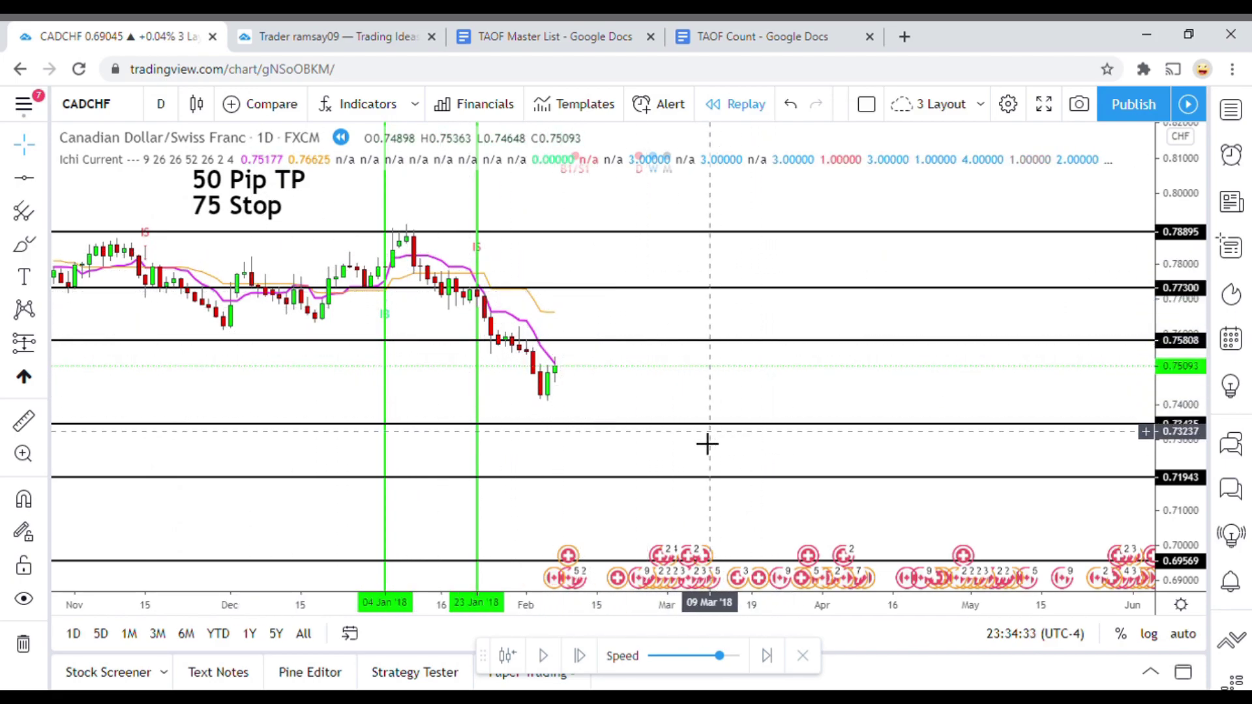
pyautogui.moveTo(664, 428); pyautogui.dragTo(676, 400)
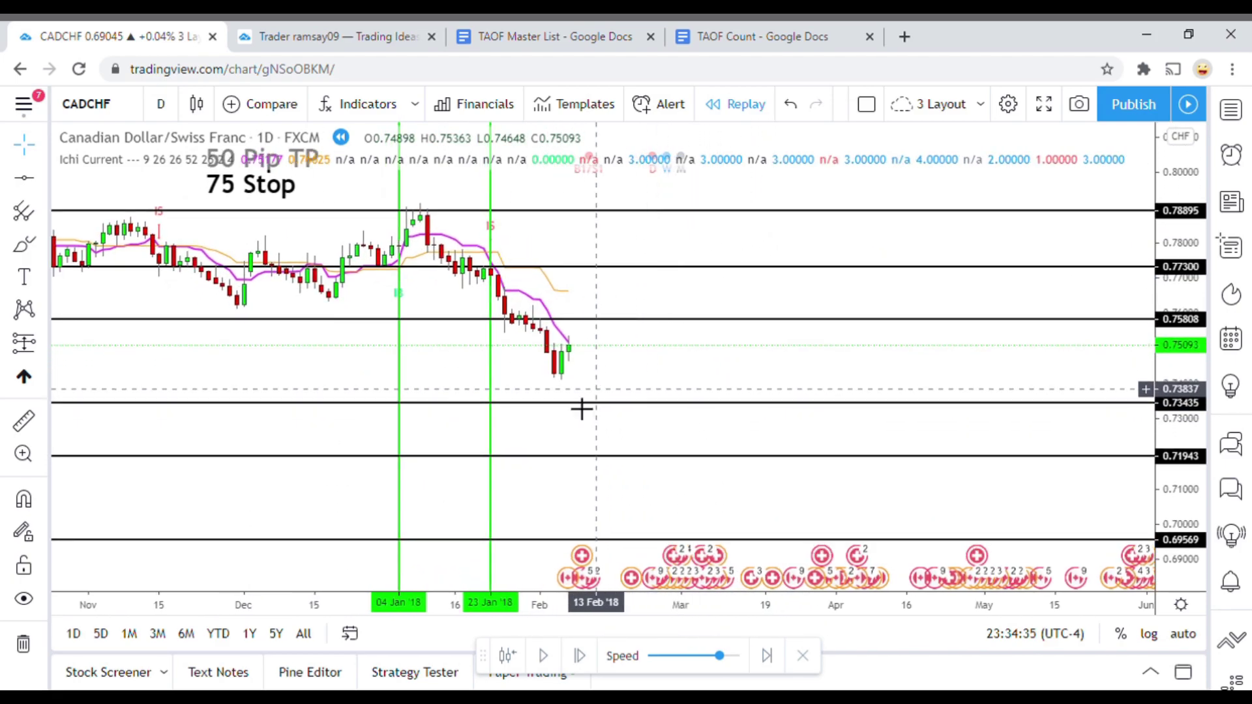
# Step: Play the replay forward in short runs through mid-February 2018, pausing as price nears the 0.73435 level
pyautogui.click(547, 658)
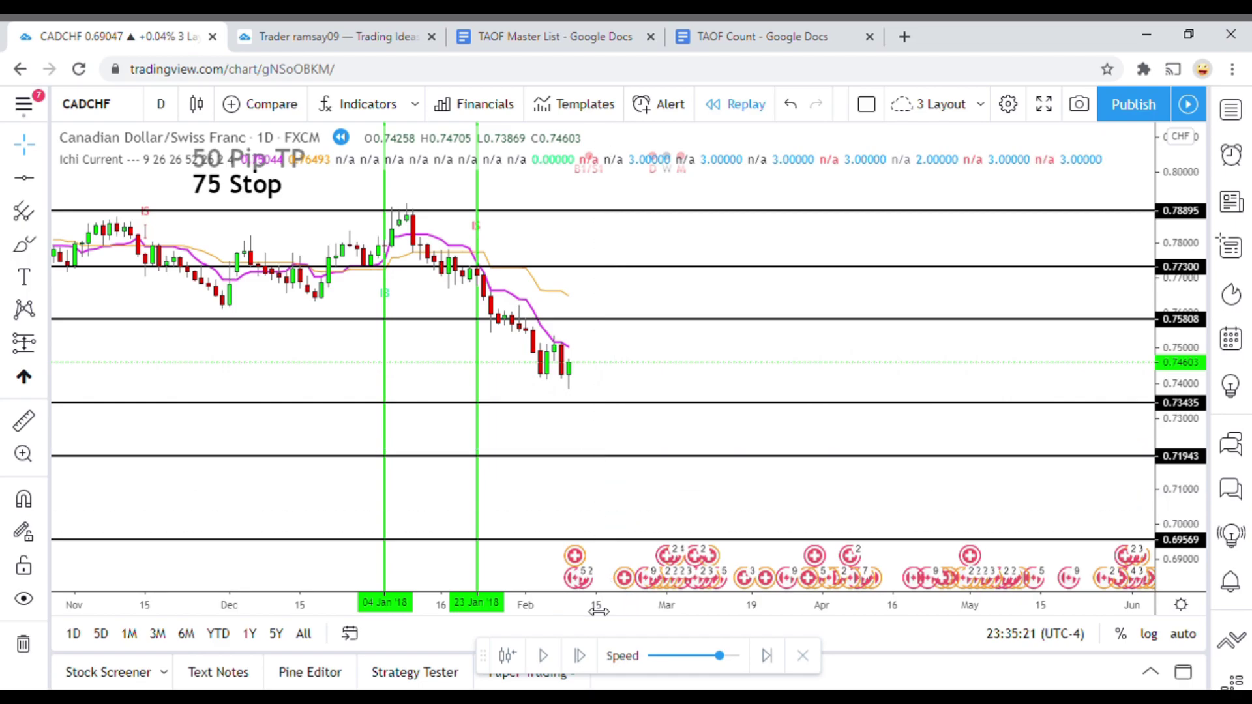
pyautogui.click(546, 658)
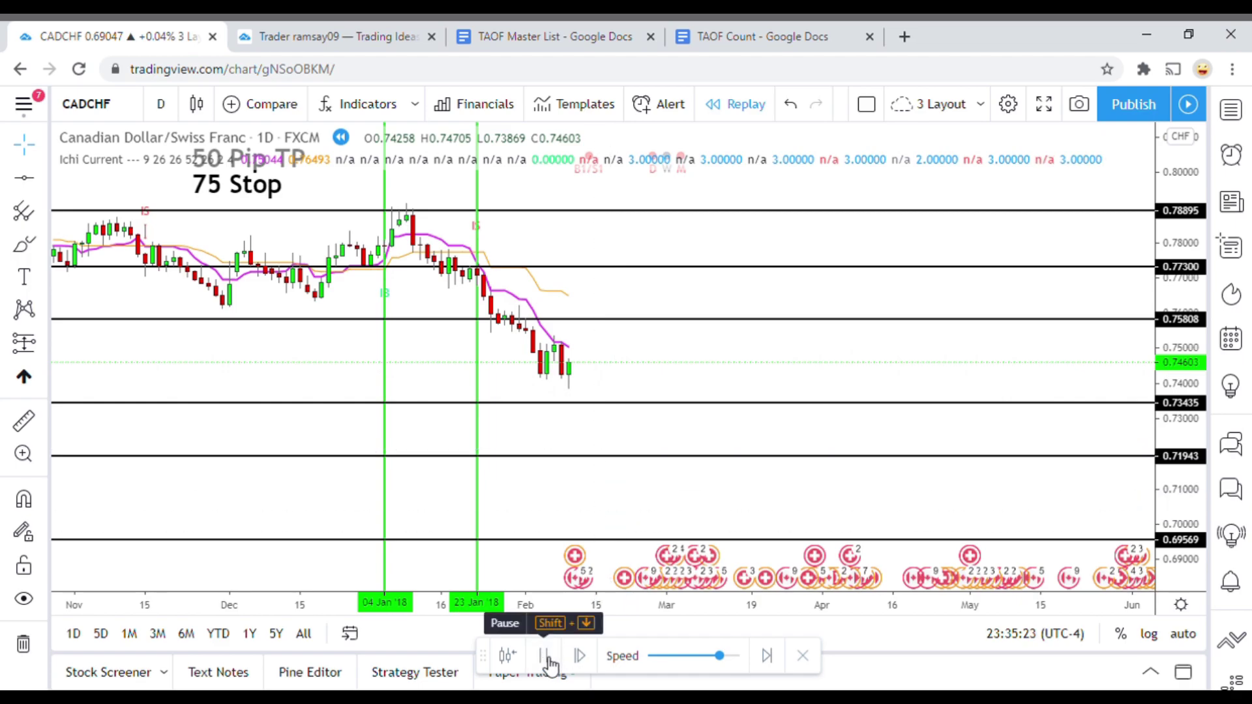
pyautogui.click(546, 657)
pyautogui.click(546, 656)
pyautogui.click(546, 657)
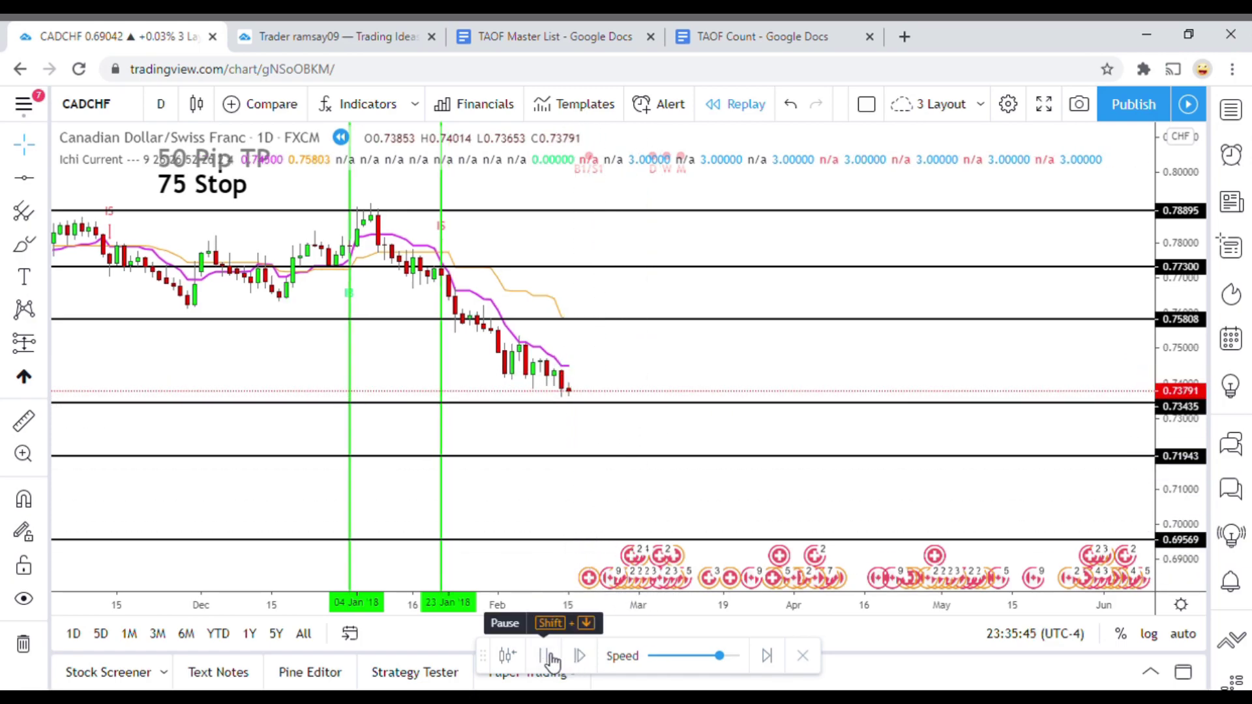
pyautogui.click(547, 657)
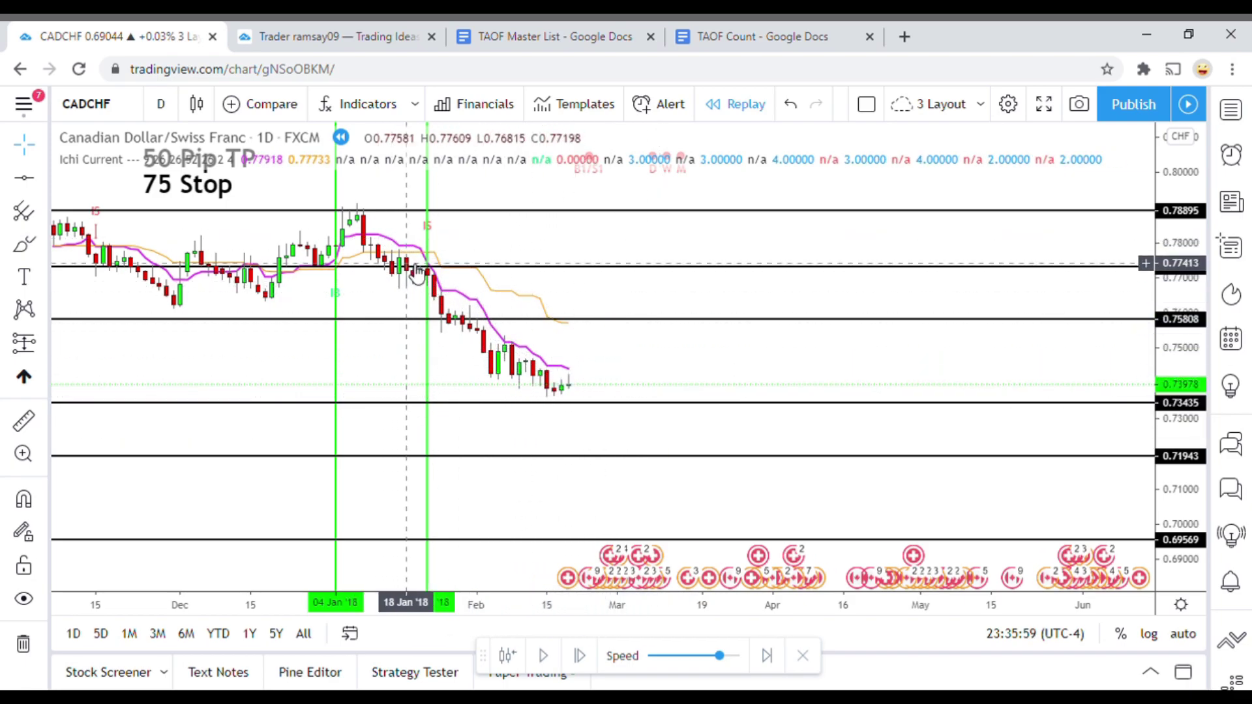
# Step: Check the TenkanSen and KijunSen lines in the Ichi indicator's style settings
pyautogui.click(120, 160)
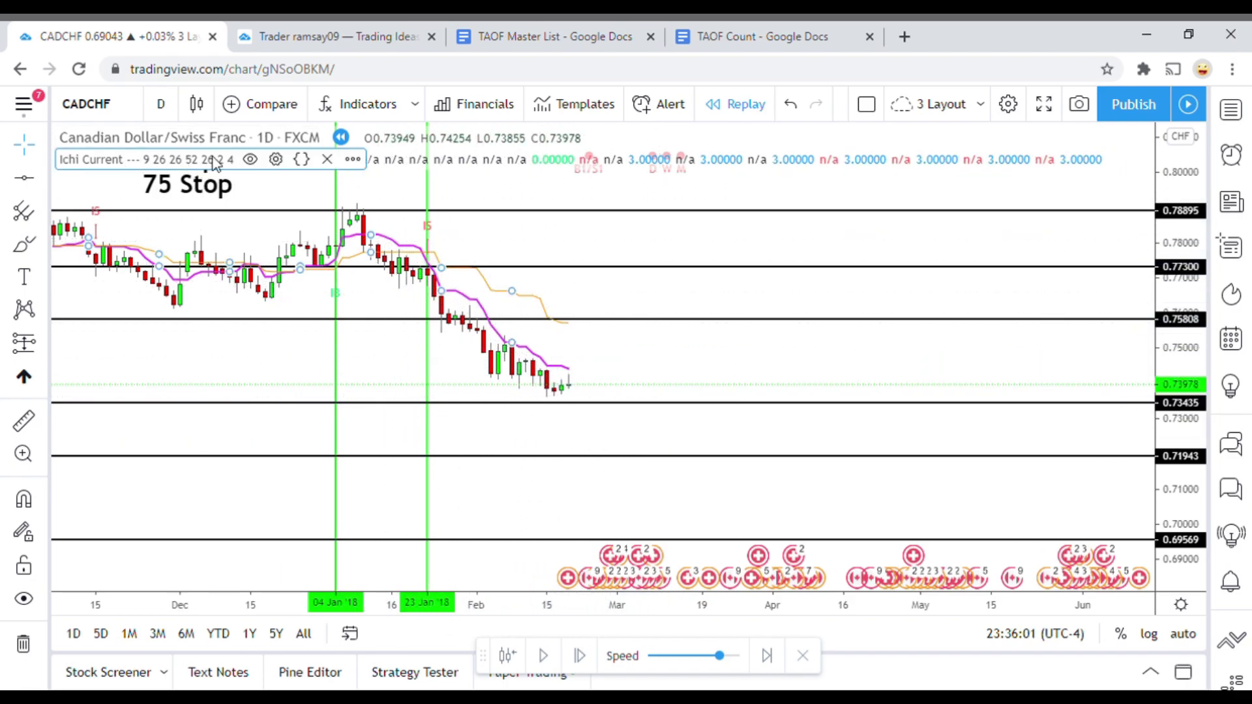
pyautogui.click(276, 159)
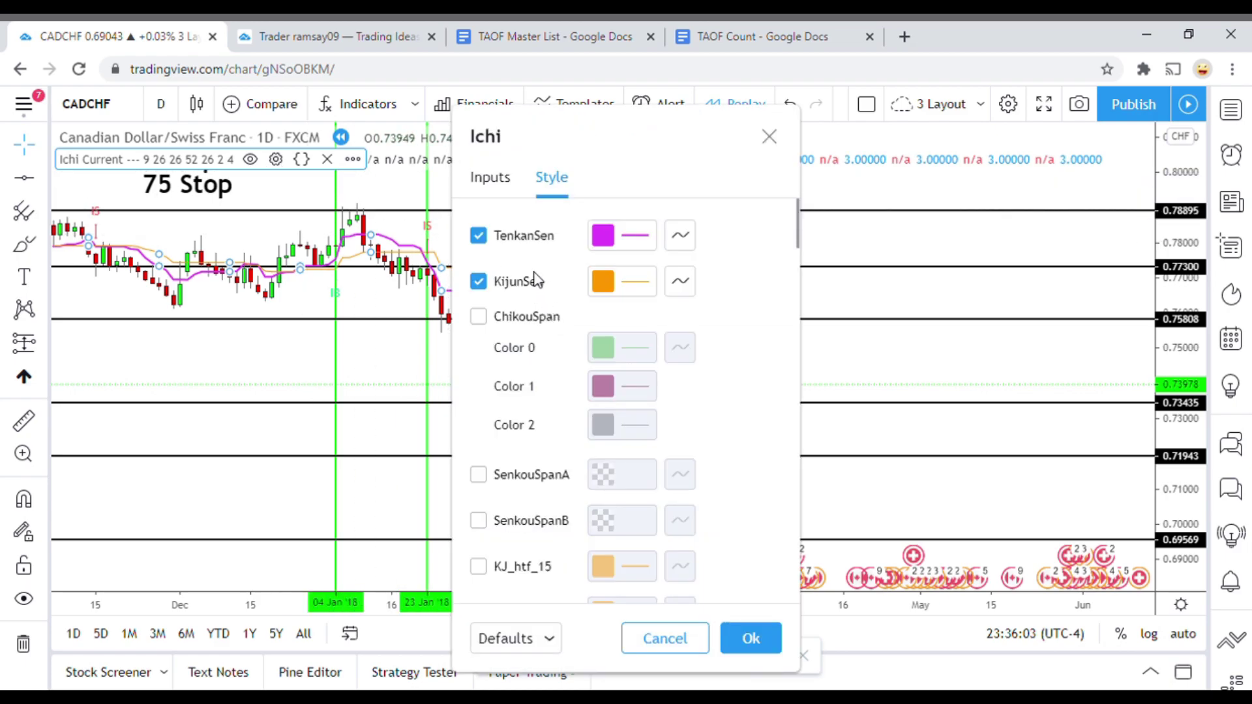
pyautogui.click(769, 137)
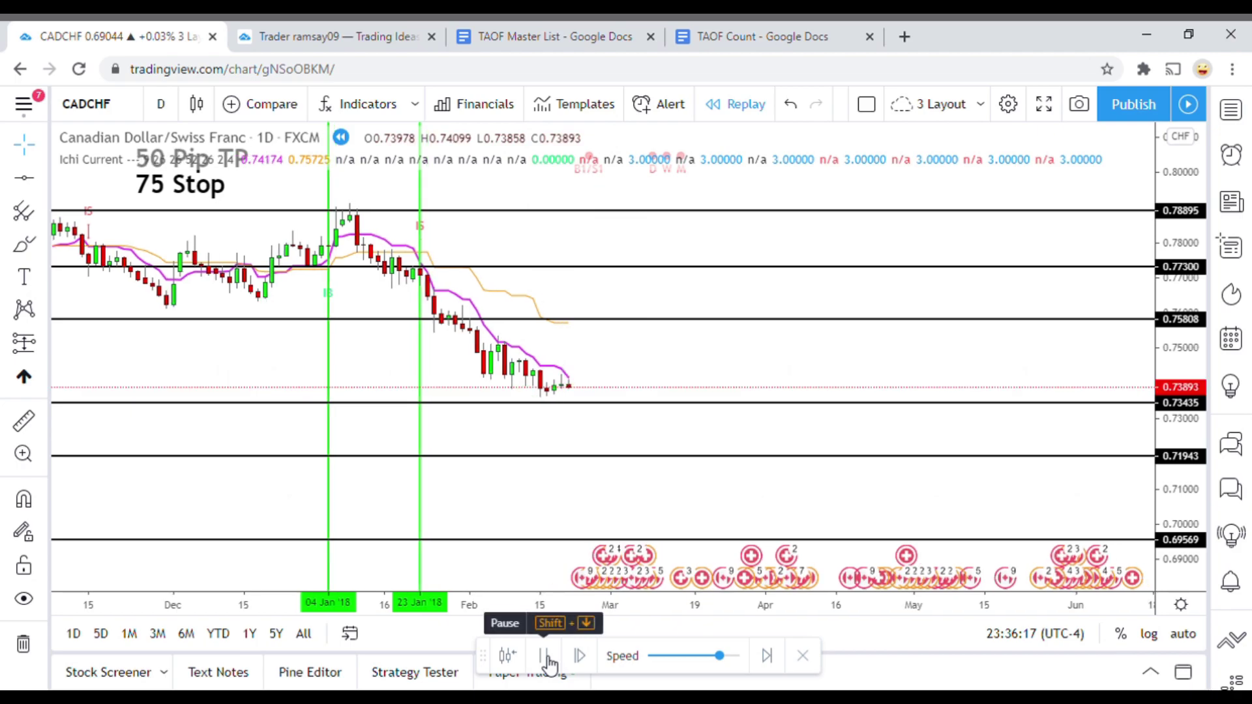
# Step: Advance the replay in short runs to early March 2018, until a candle closes clearly below the 0.73435 level
pyautogui.click(545, 656)
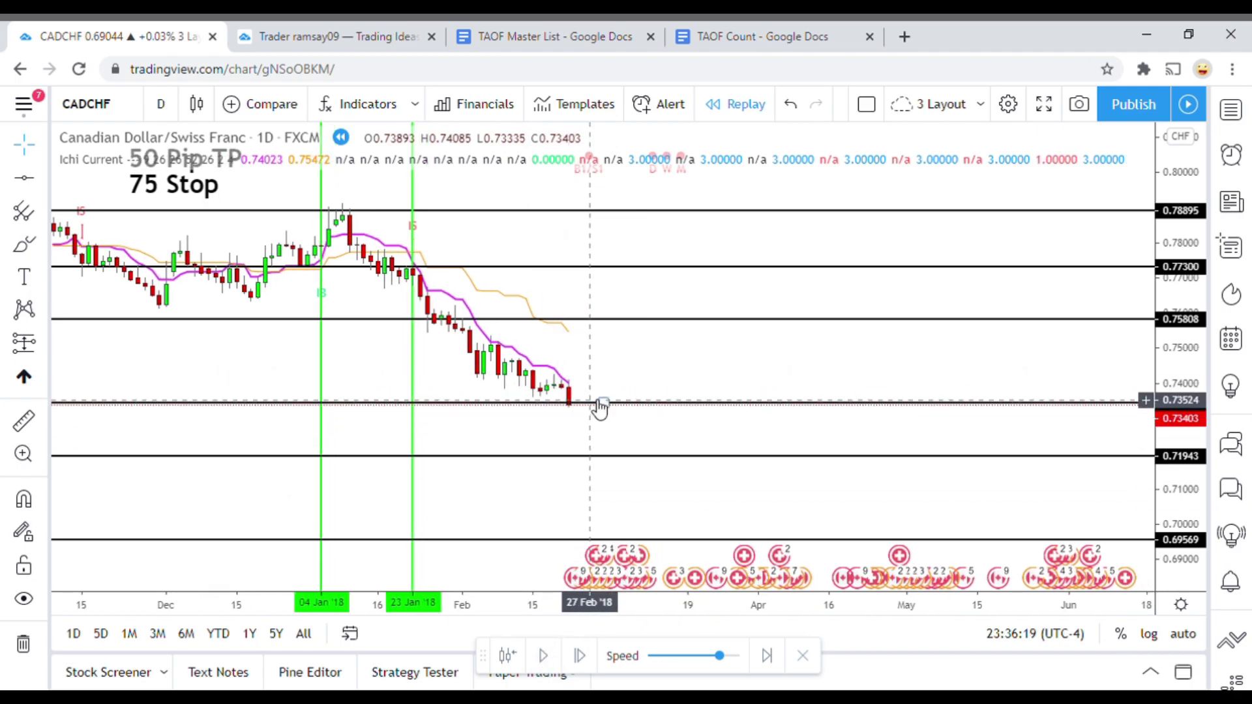
pyautogui.click(549, 657)
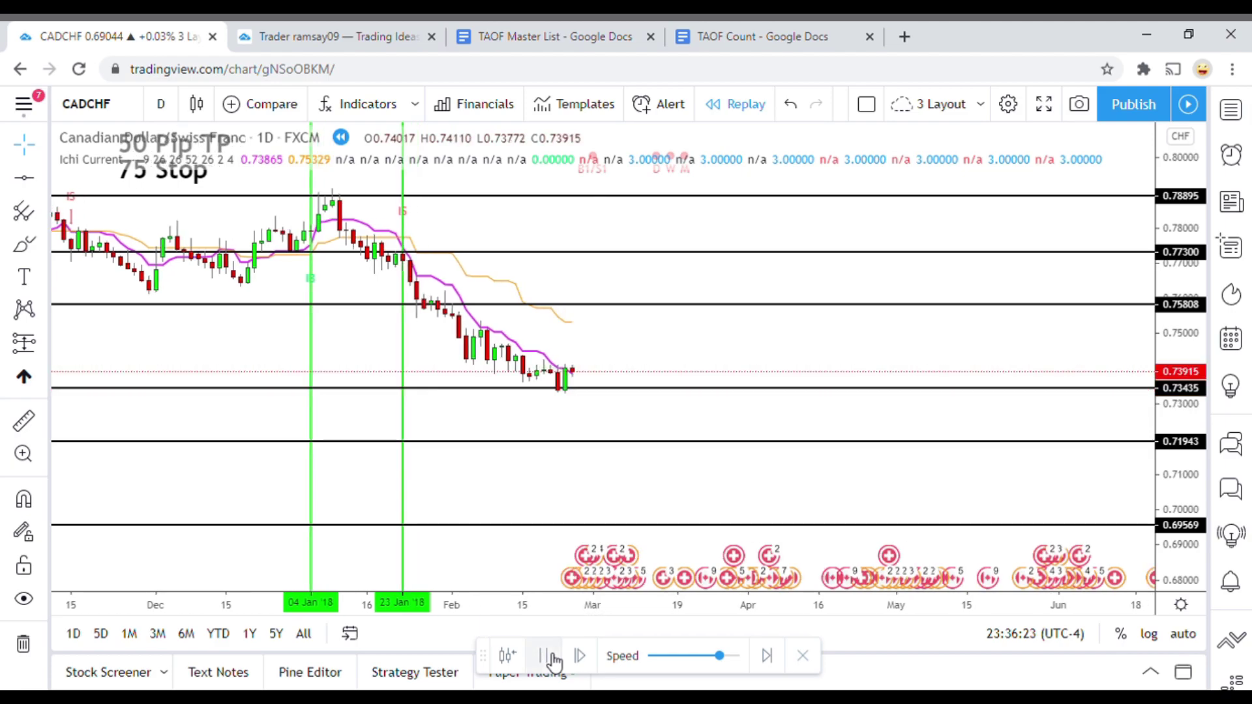
pyautogui.click(549, 389)
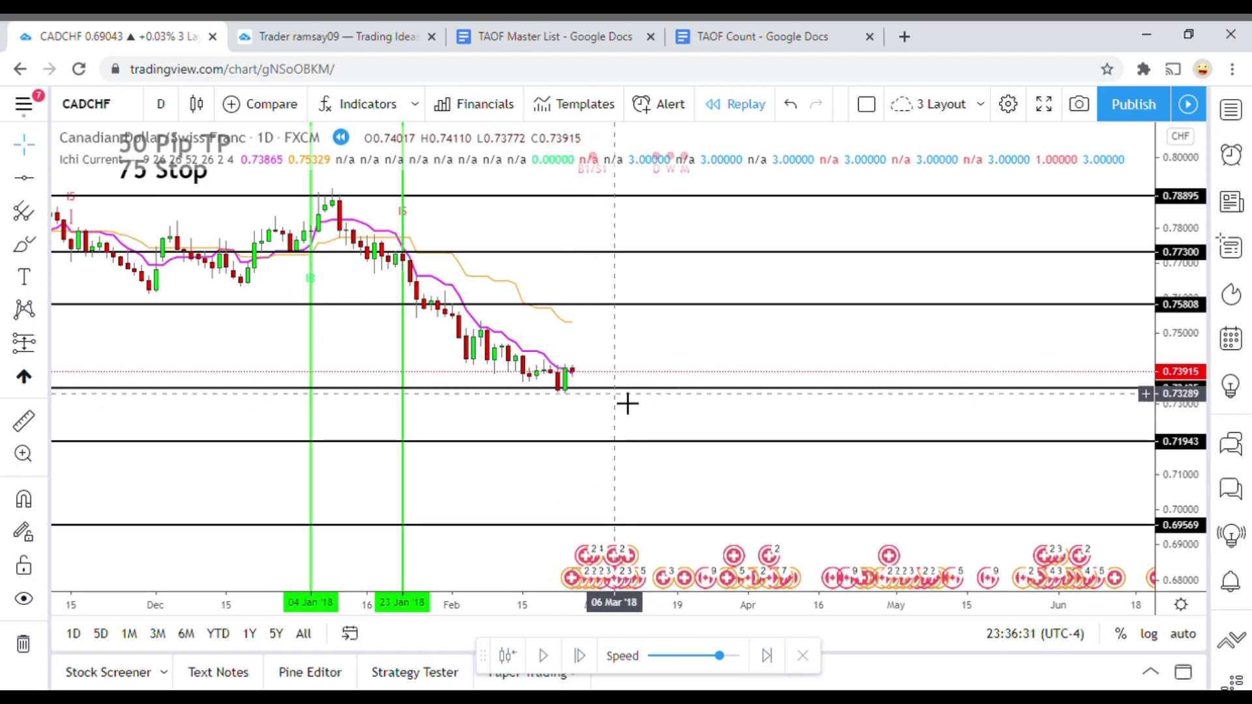
pyautogui.click(547, 656)
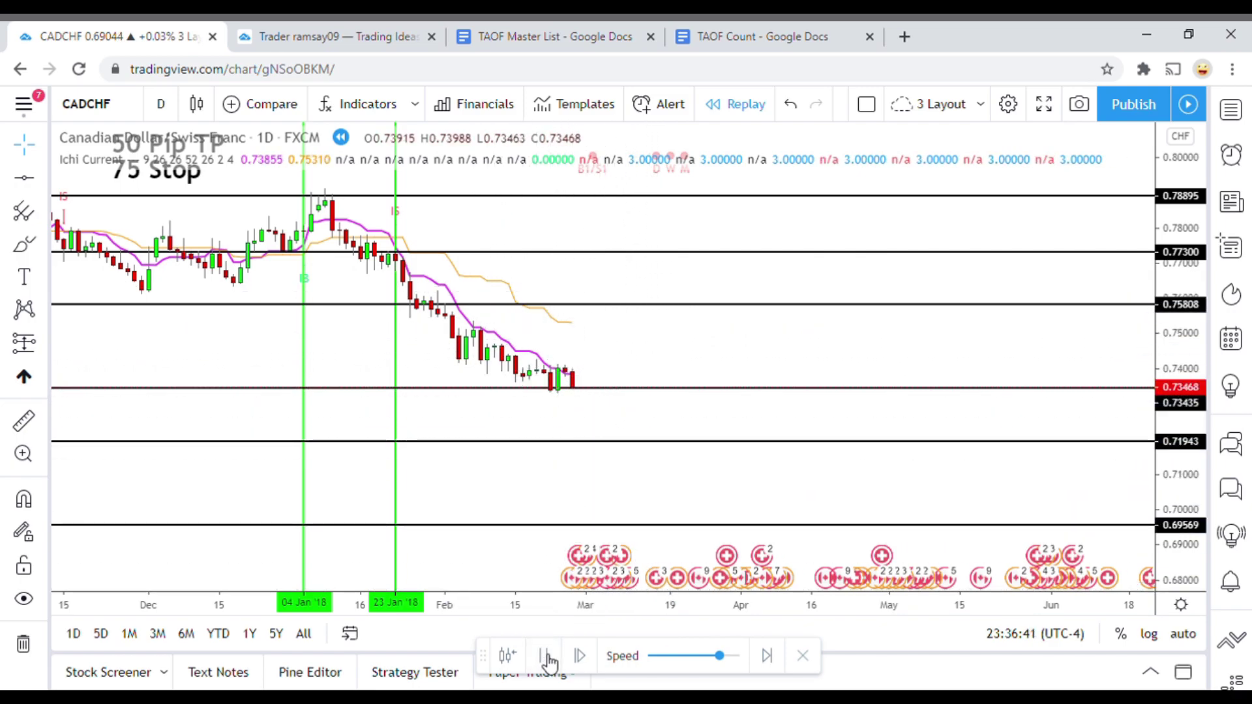
pyautogui.click(546, 656)
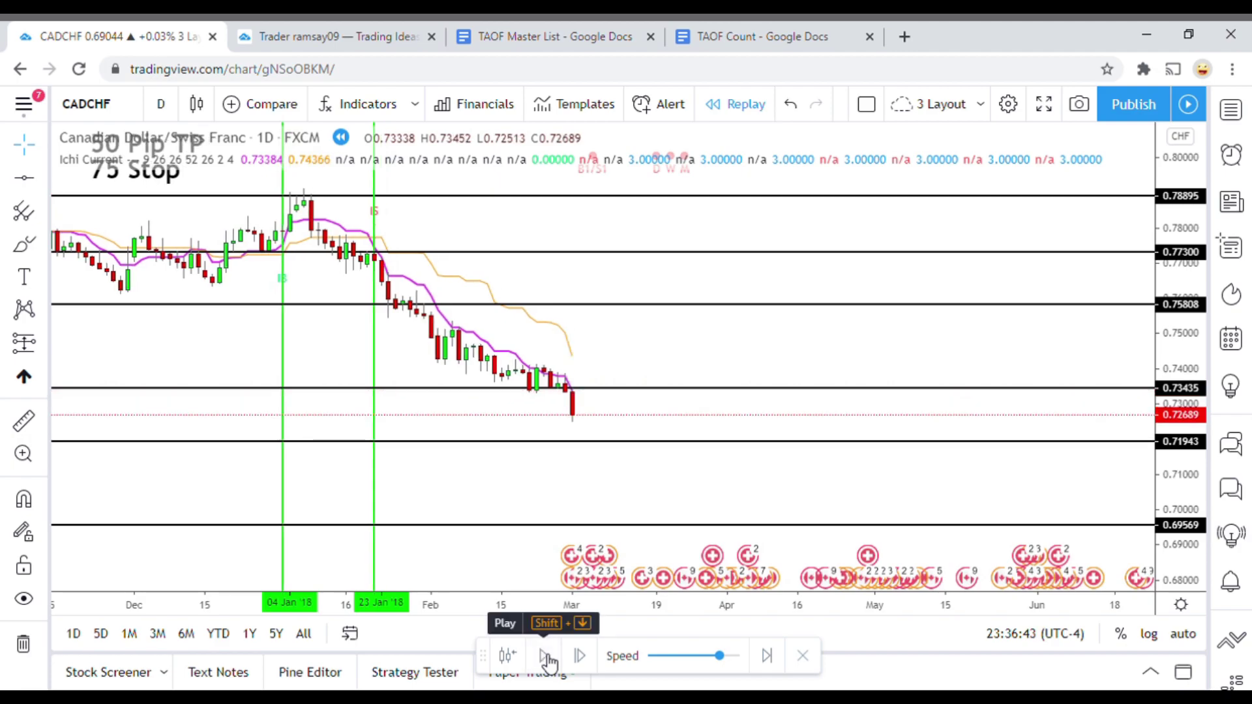
pyautogui.moveTo(628, 439); pyautogui.dragTo(626, 405)
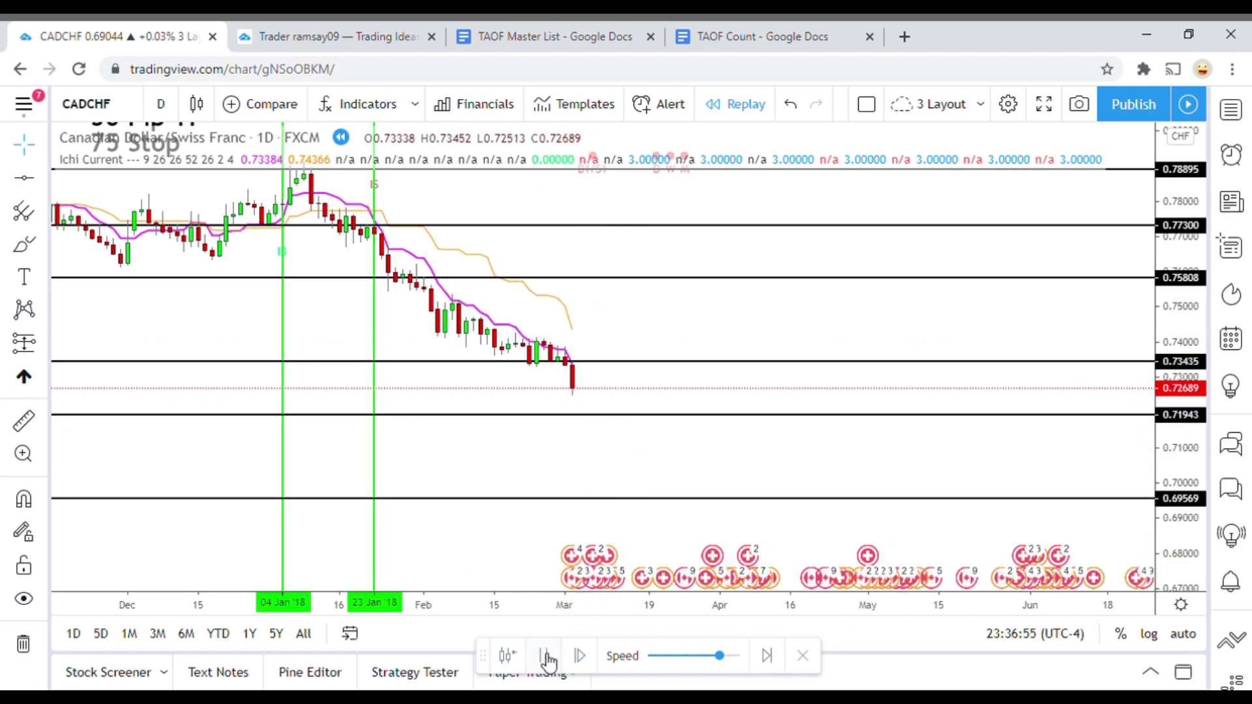
# Step: Run the replay on to 9 March 2018, through the recovery above the 0.73435 level
pyautogui.click(547, 657)
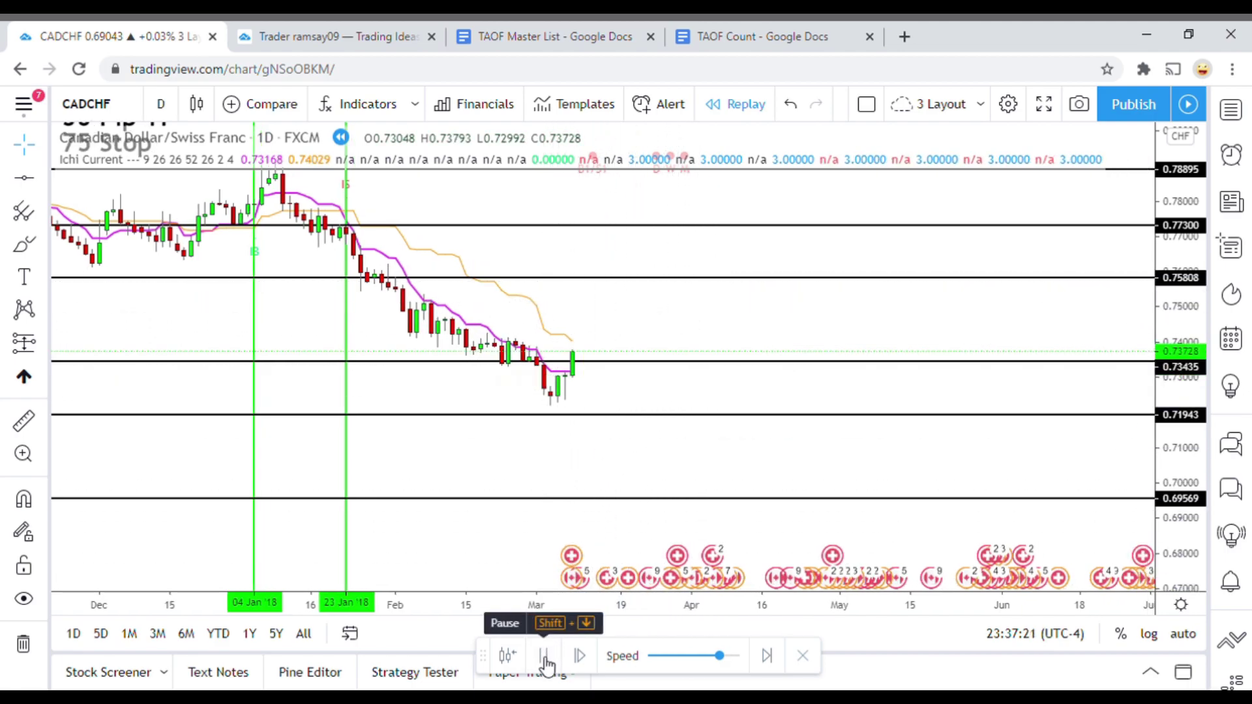
pyautogui.click(545, 657)
pyautogui.moveTo(625, 422); pyautogui.dragTo(625, 430)
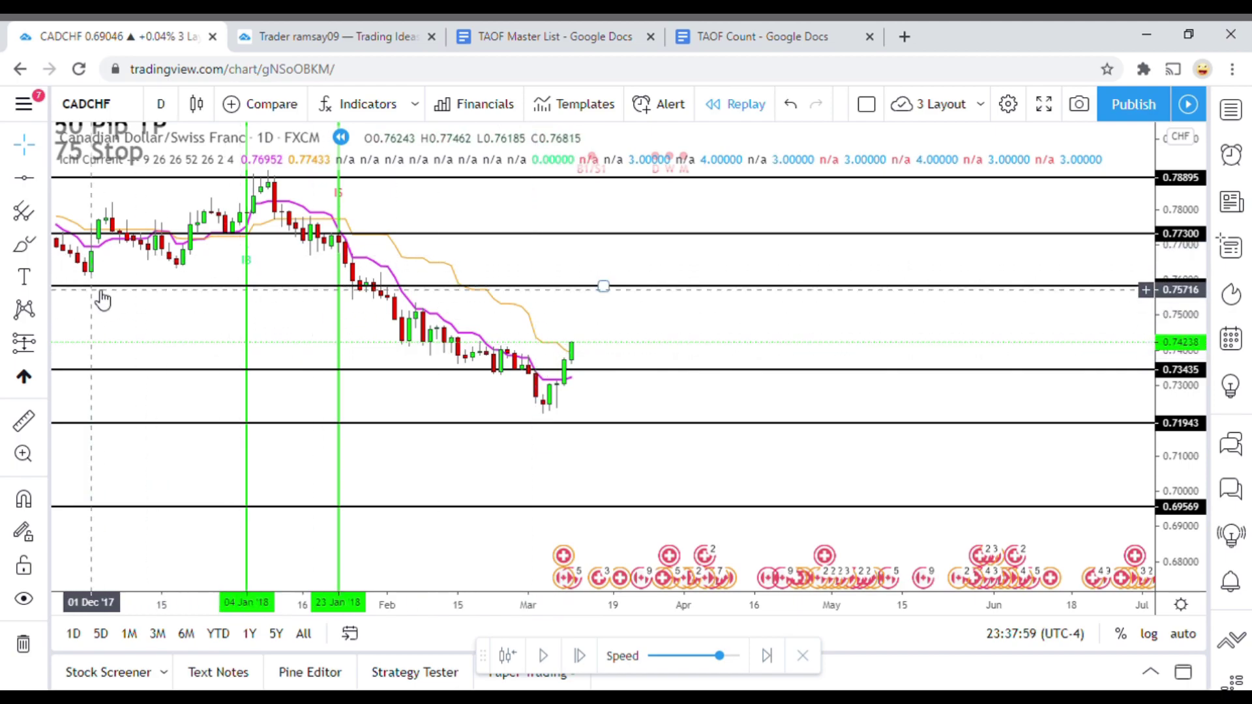
# Step: Draw a horizontal line at 0.73863, just above the 0.73435 level, and colour it magenta
pyautogui.click(33, 185)
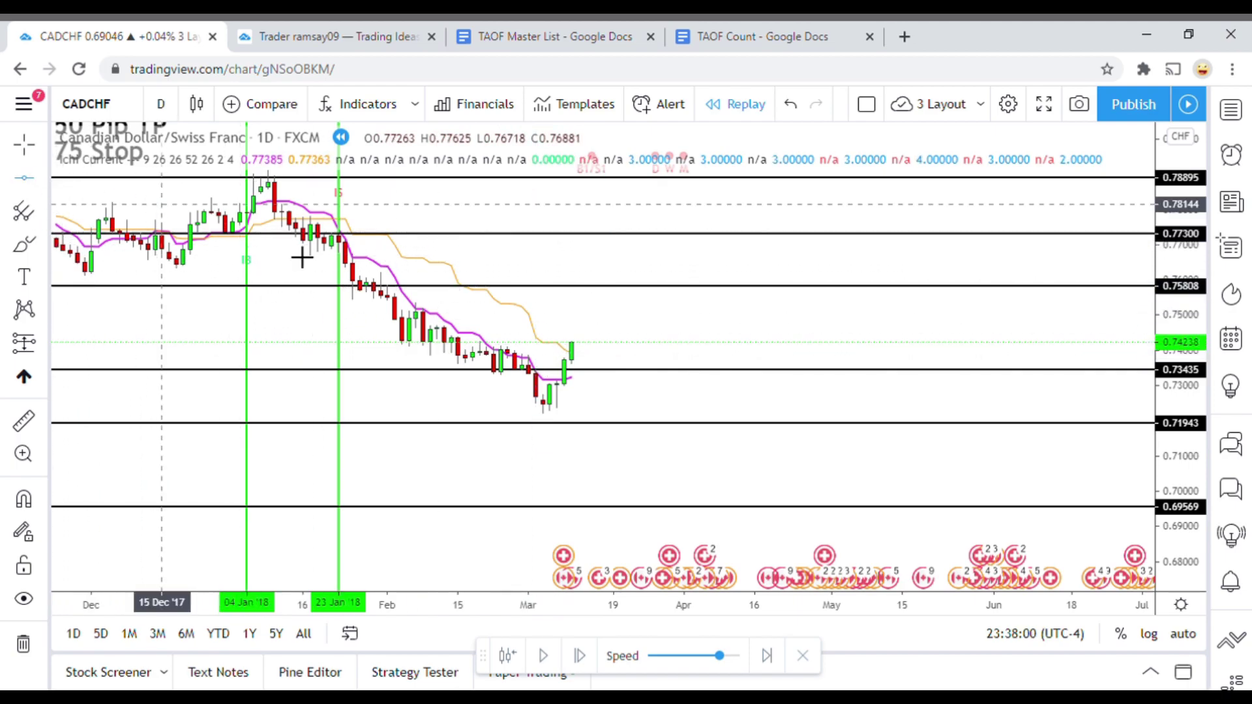
pyautogui.click(611, 357)
pyautogui.click(289, 356)
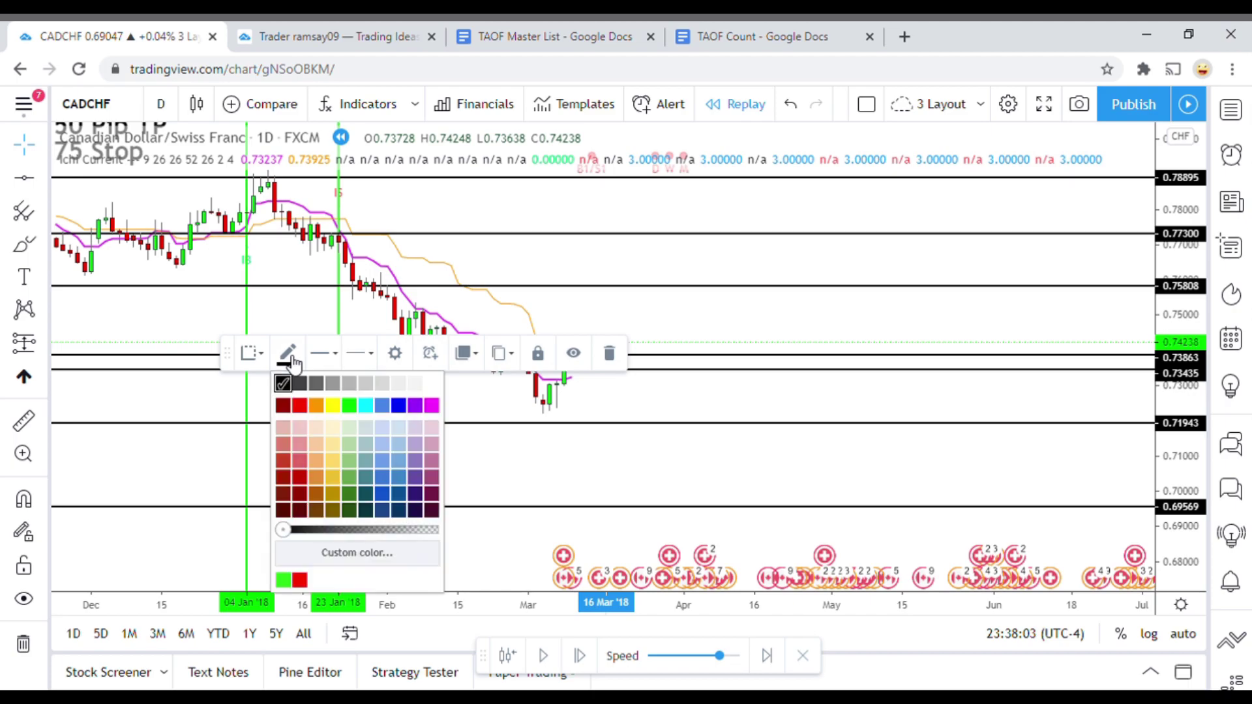
pyautogui.click(431, 405)
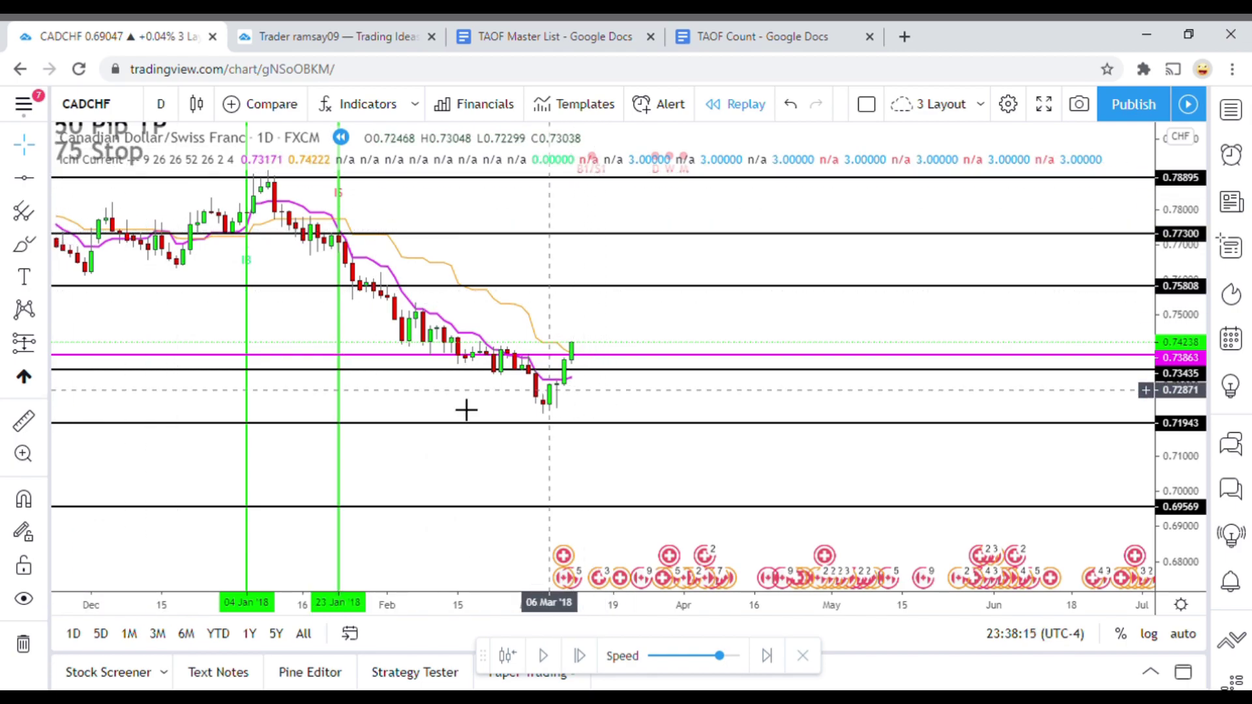
# Step: Measure the pip distance between the magenta line and the latest candle's high
pyautogui.click(24, 422)
pyautogui.click(688, 358)
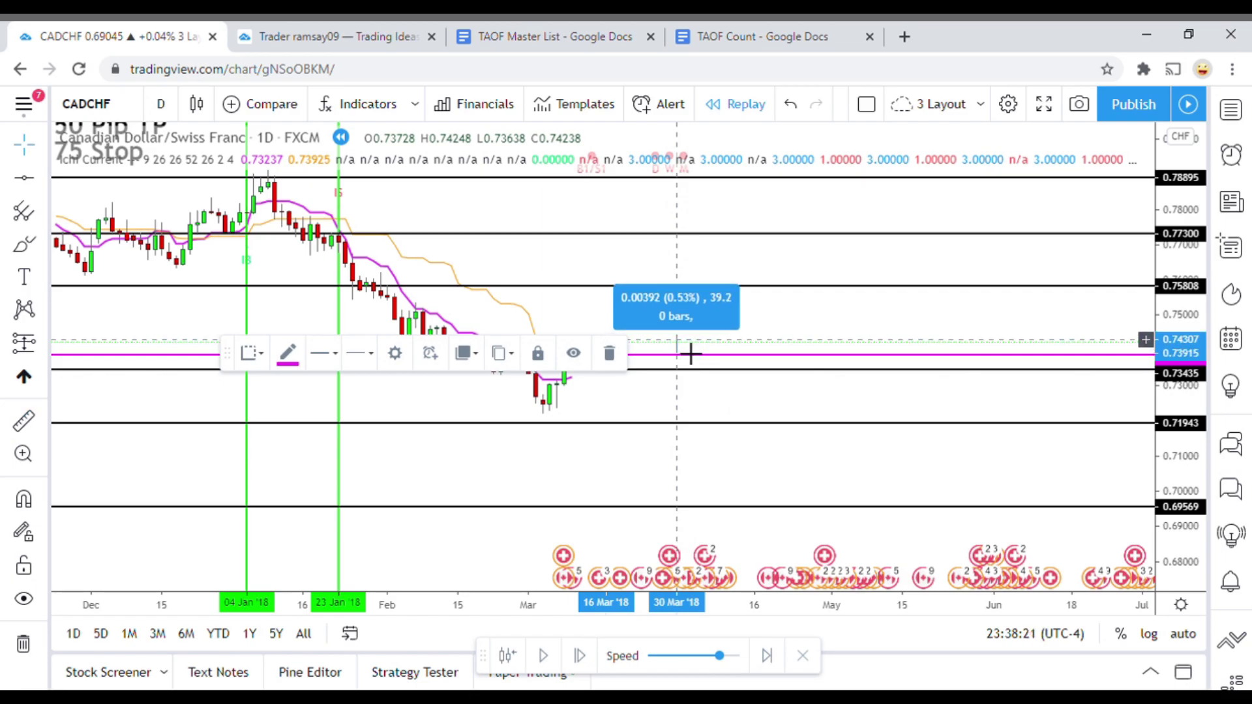
pyautogui.click(688, 354)
pyautogui.click(668, 416)
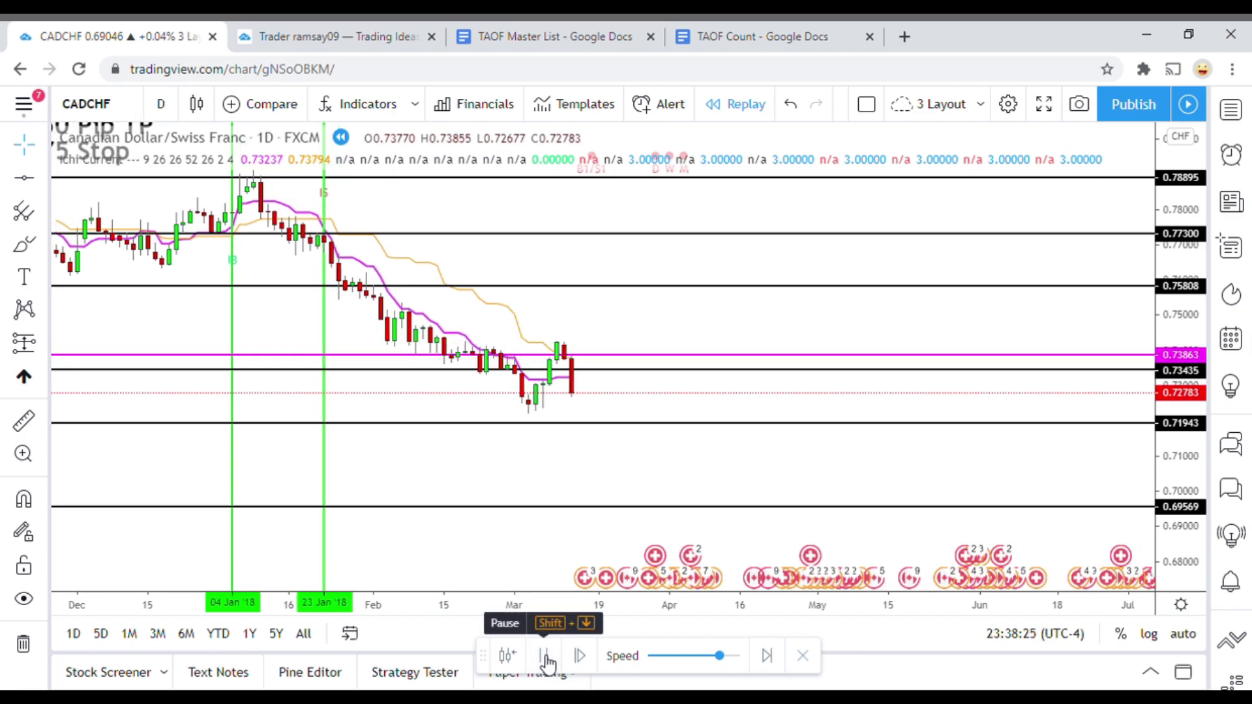
# Step: Pause the replay at the 16 March 2018 candle and delete the magenta horizontal line
pyautogui.click(545, 656)
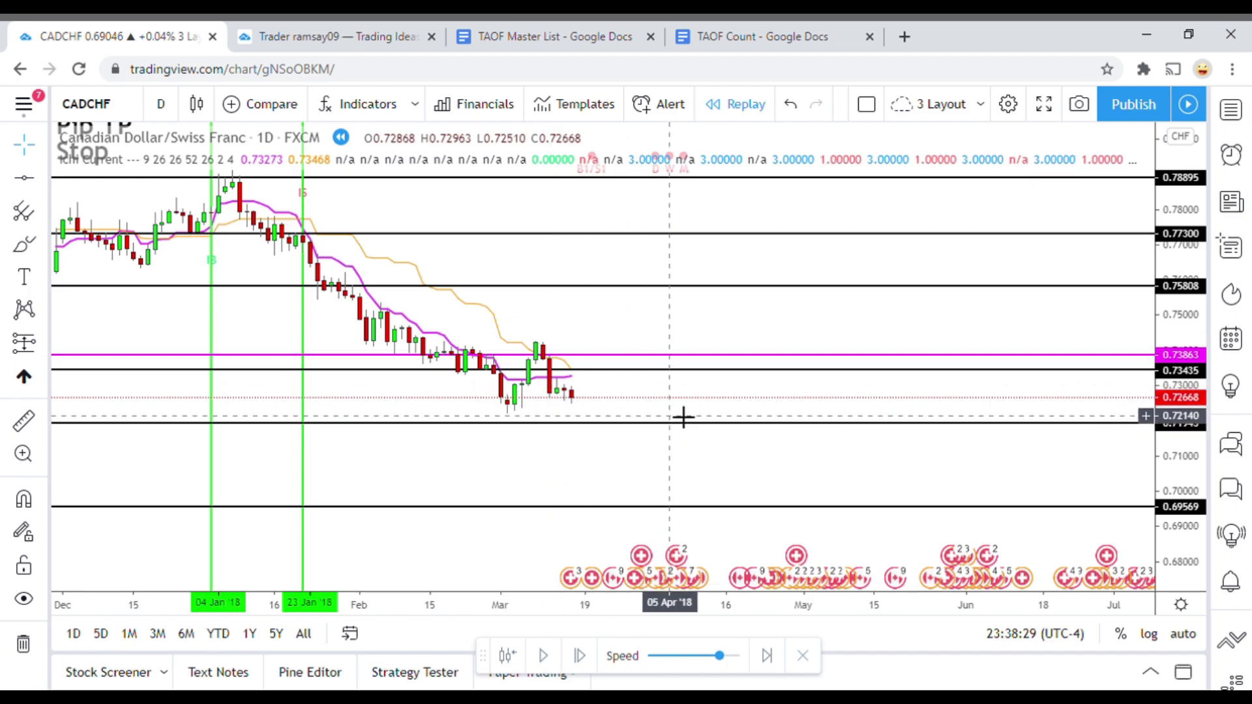
pyautogui.click(637, 360)
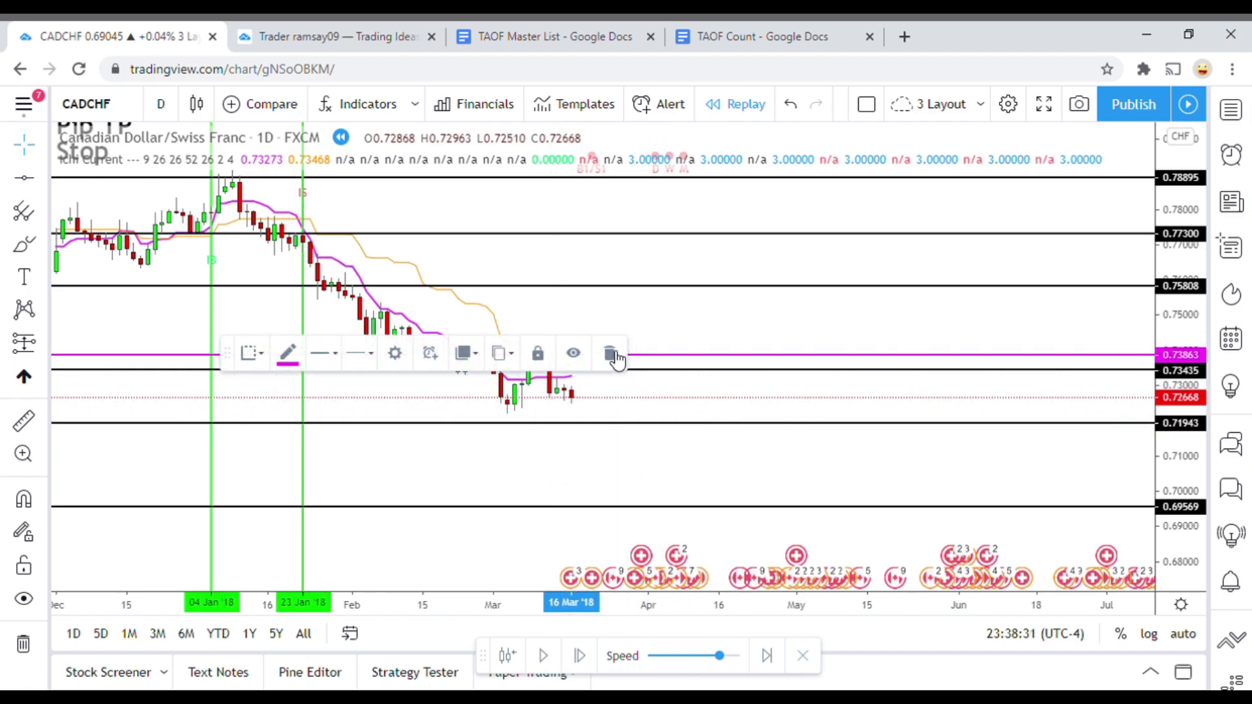
pyautogui.click(609, 354)
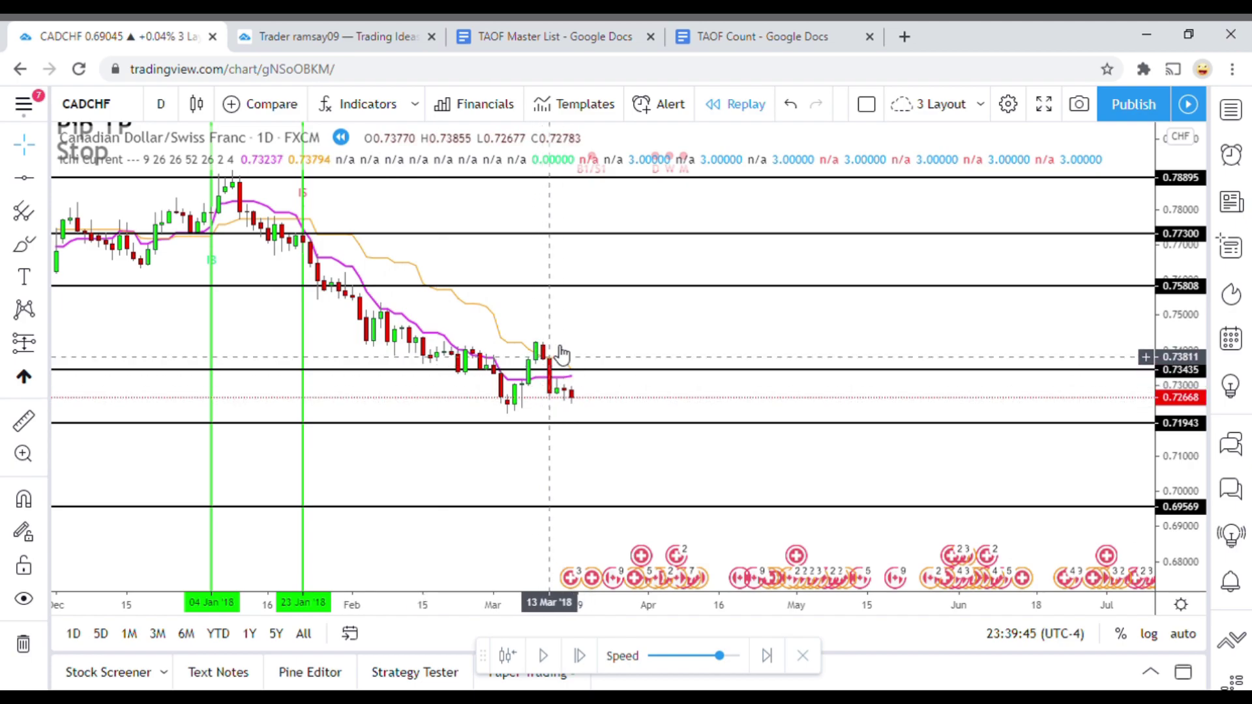
# Step: Advance the replay to 21 March 2018 and check the TenkanSen and KijunSen entries in the Ichi style settings
pyautogui.click(545, 656)
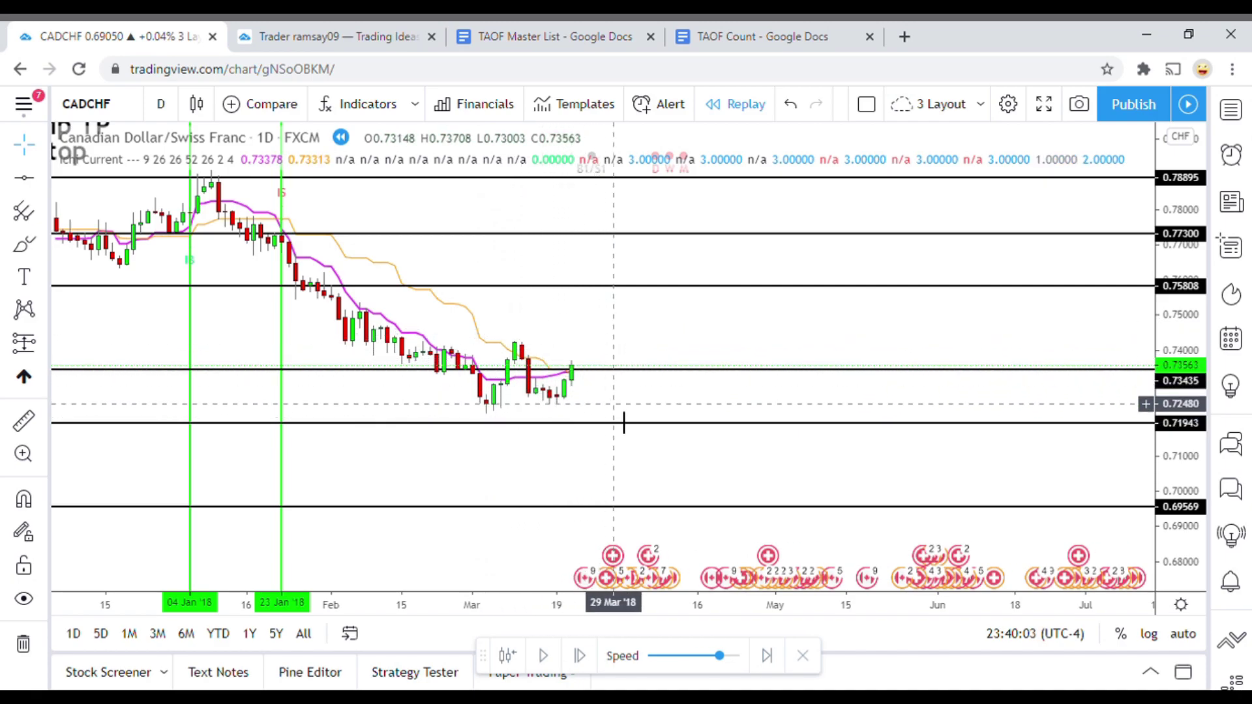
pyautogui.click(259, 167)
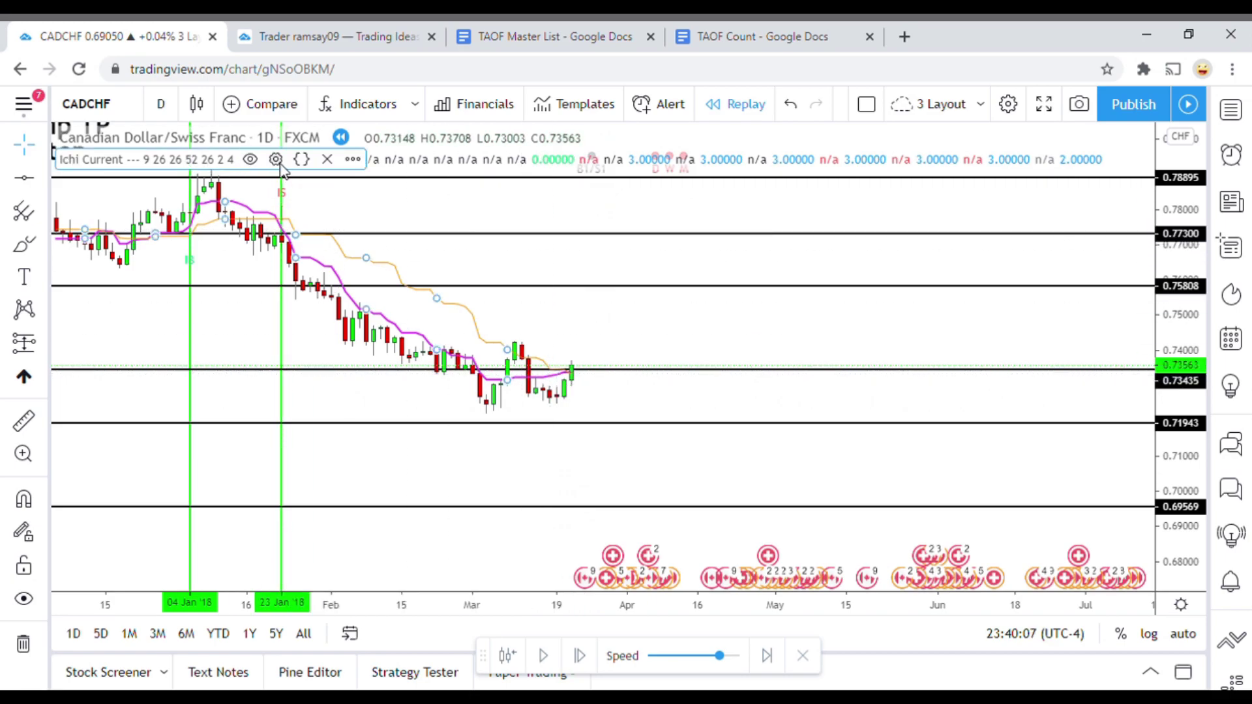
pyautogui.click(276, 161)
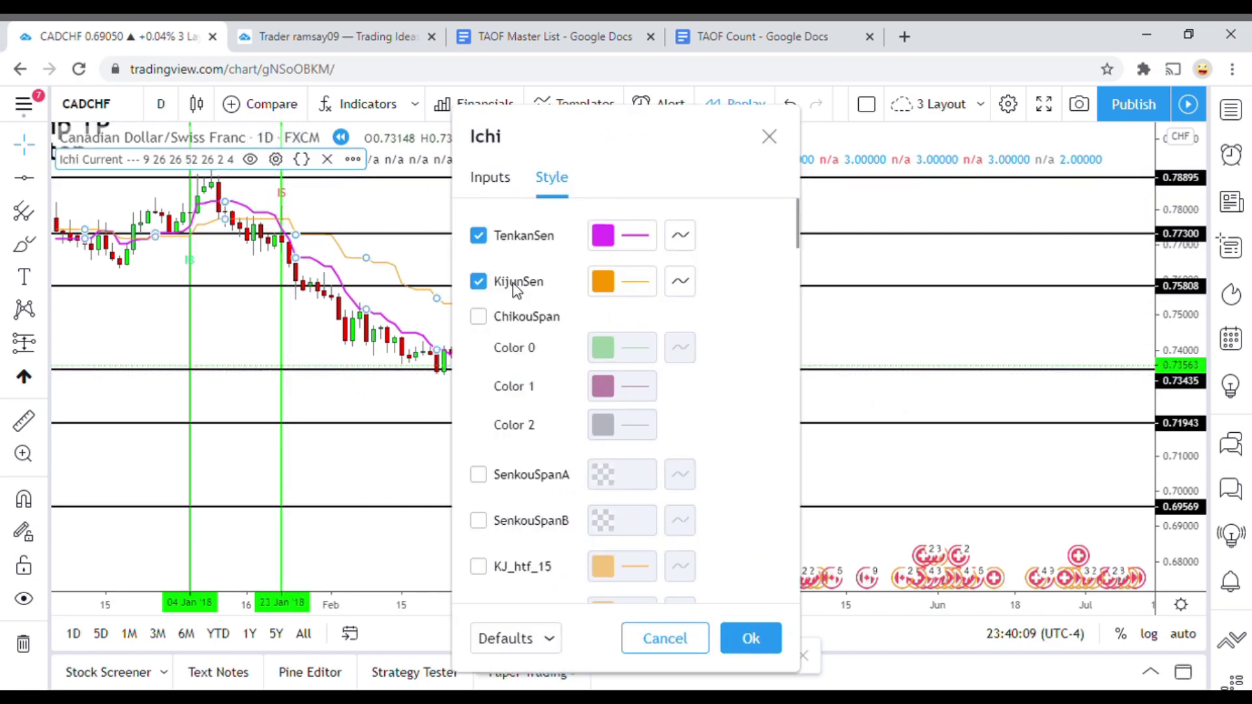
pyautogui.click(769, 139)
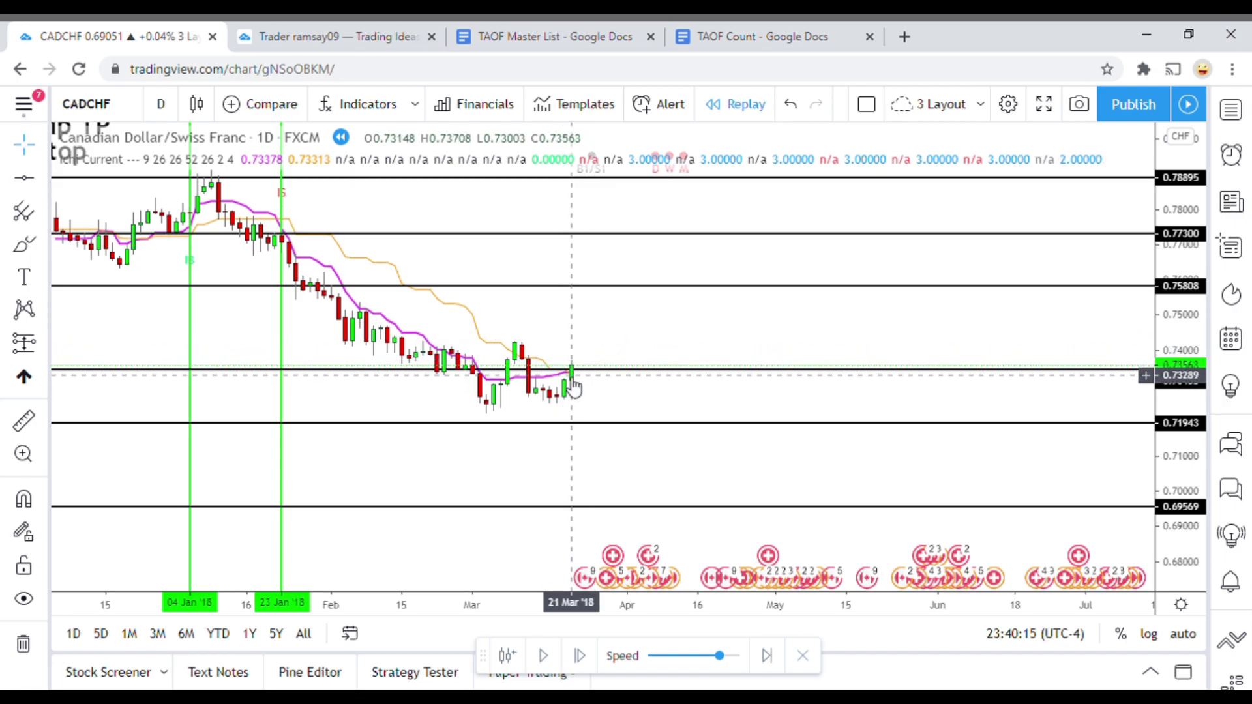
# Step: Advance the replay to 10 April 2018, one candle past the new IB signal
pyautogui.hotkey('shift', 'Right')
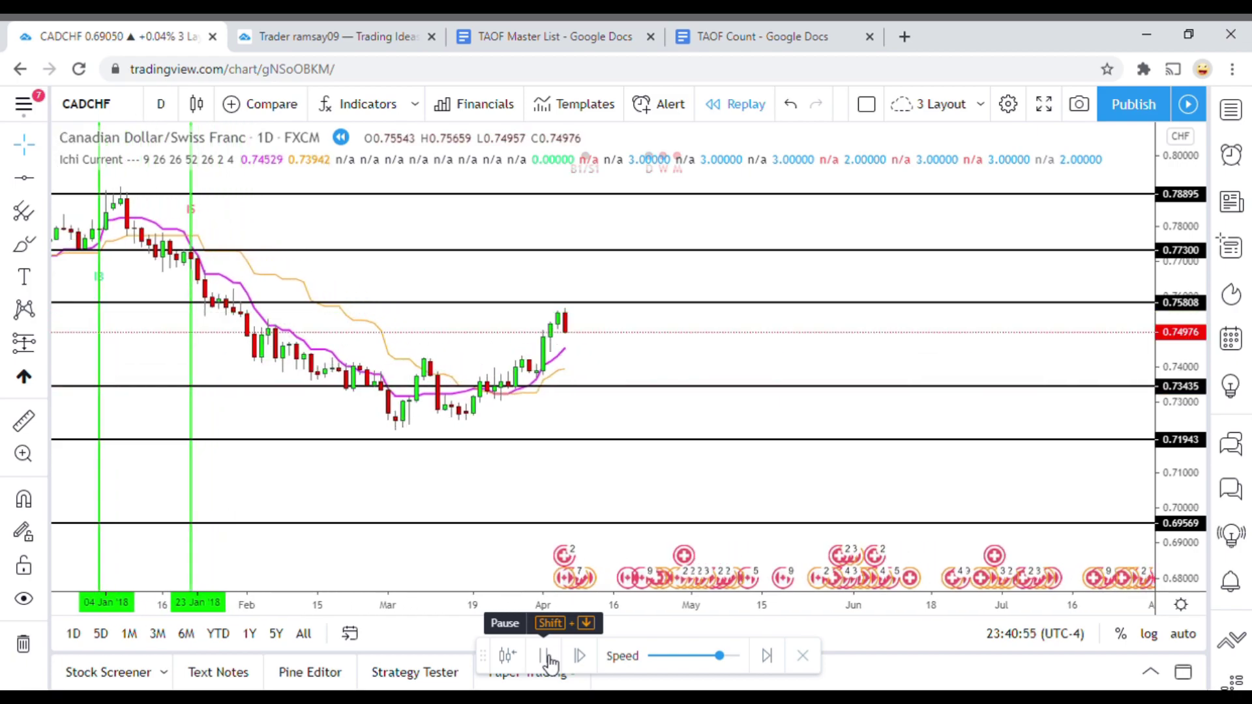
pyautogui.click(546, 656)
pyautogui.moveTo(570, 424); pyautogui.dragTo(569, 441)
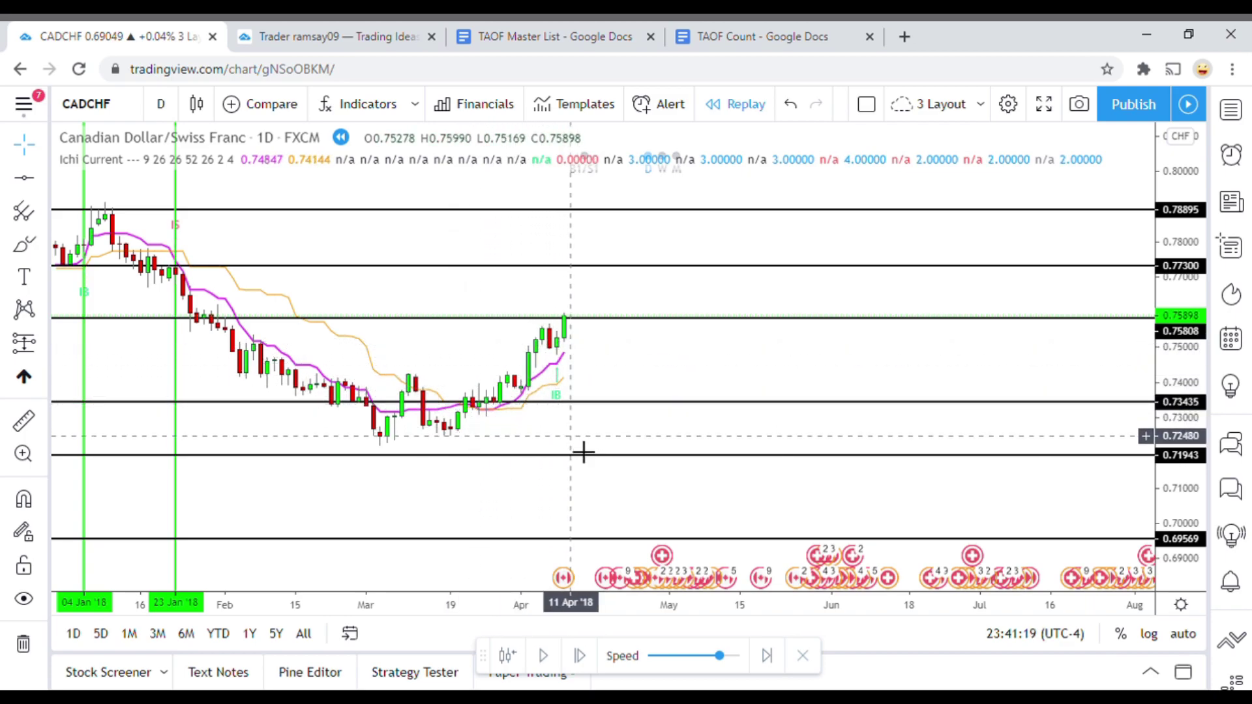
pyautogui.moveTo(581, 450); pyautogui.dragTo(580, 438)
pyautogui.click(377, 399)
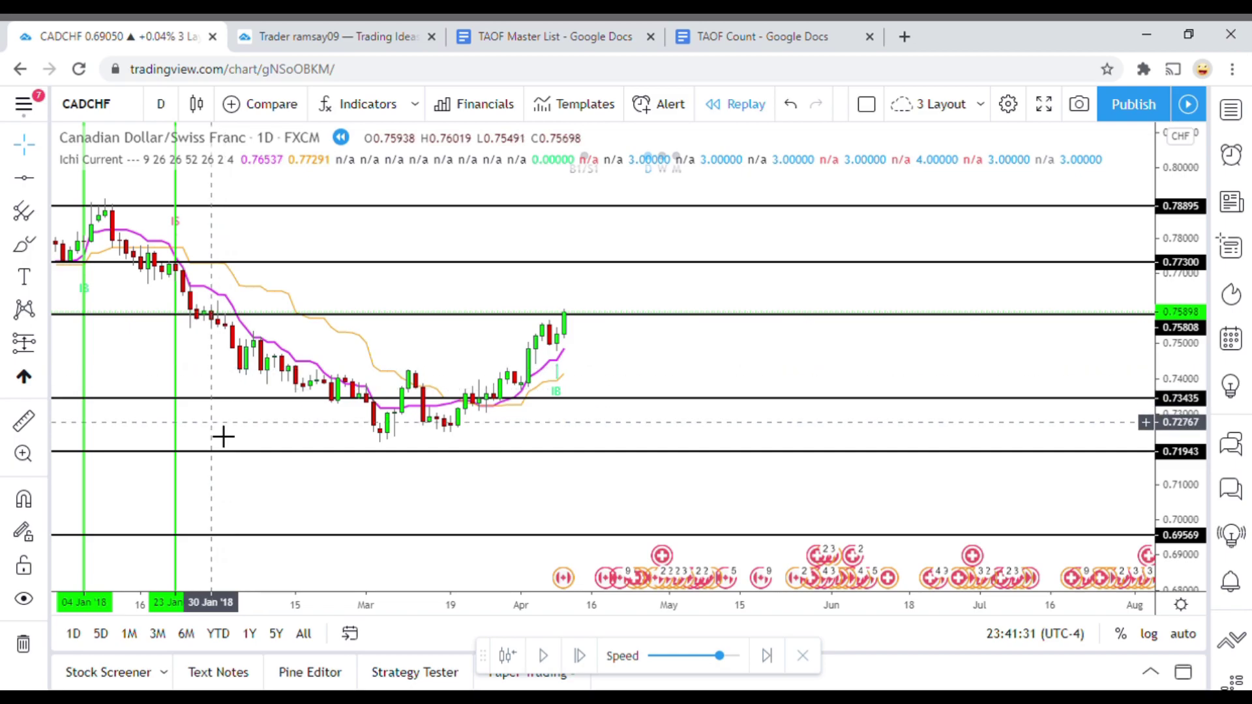
# Step: Measure the pips from the April IB signal candle's close up to the next candle's high
pyautogui.click(35, 422)
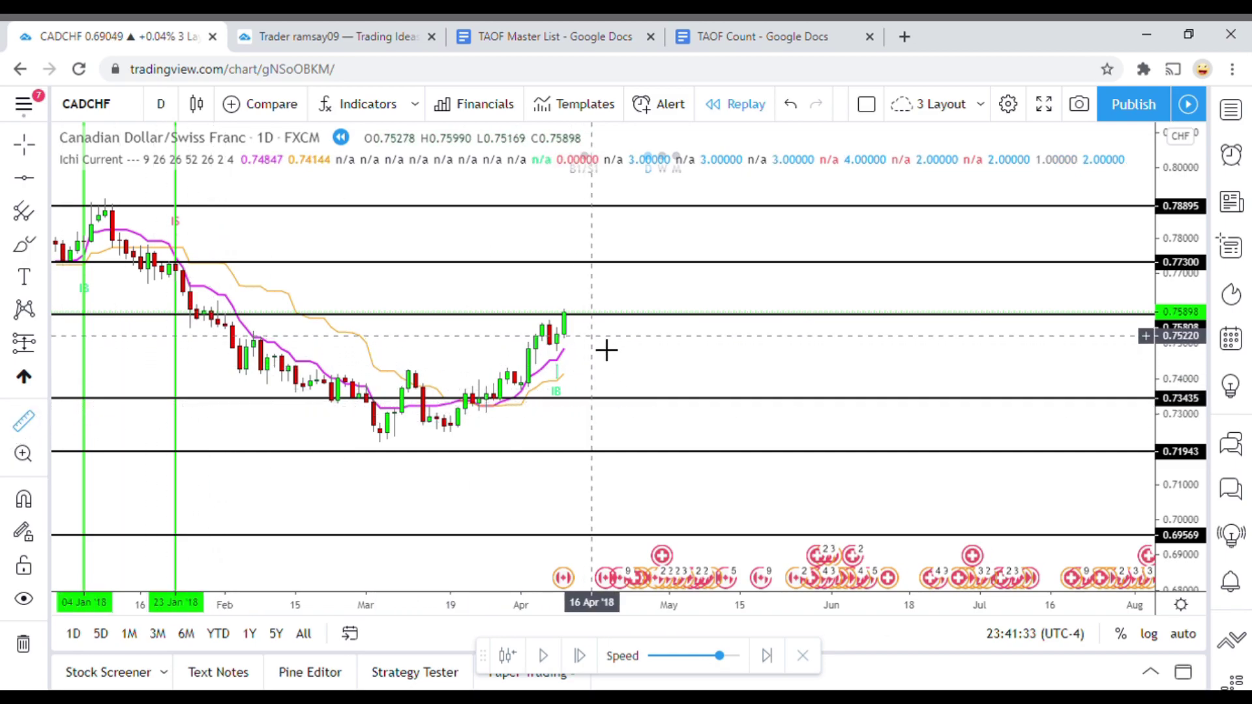
pyautogui.click(600, 331)
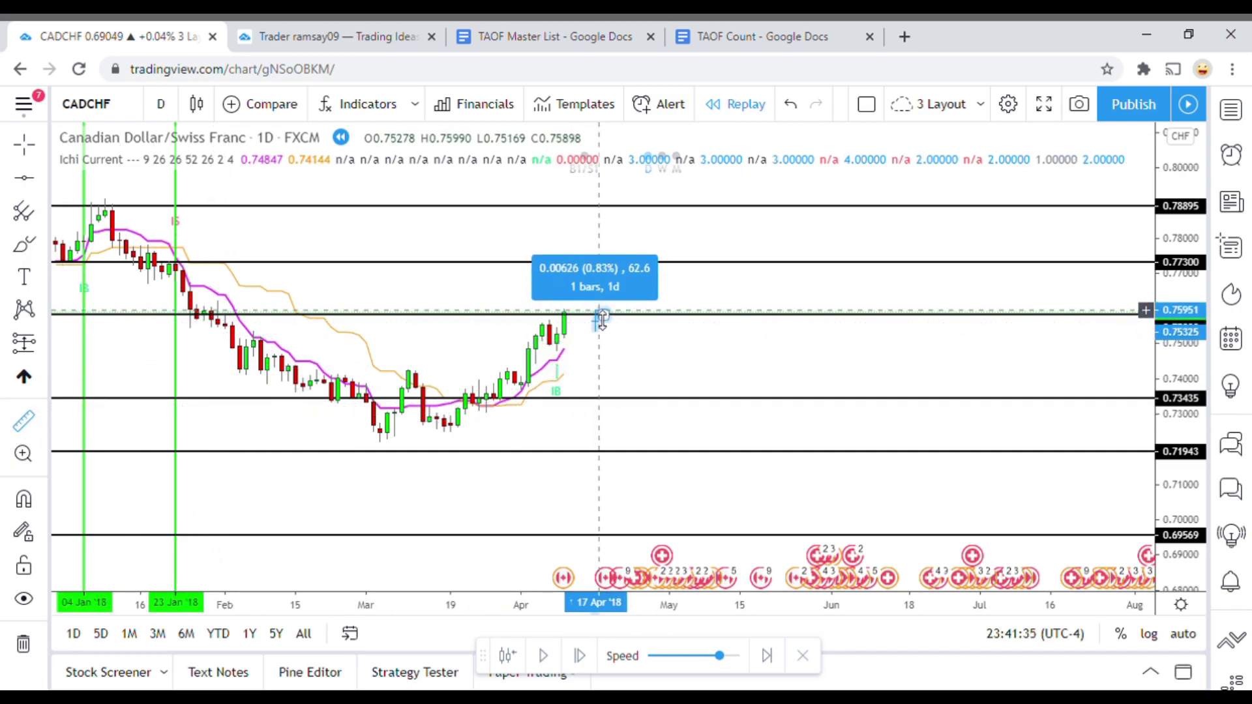
pyautogui.click(600, 320)
pyautogui.click(321, 338)
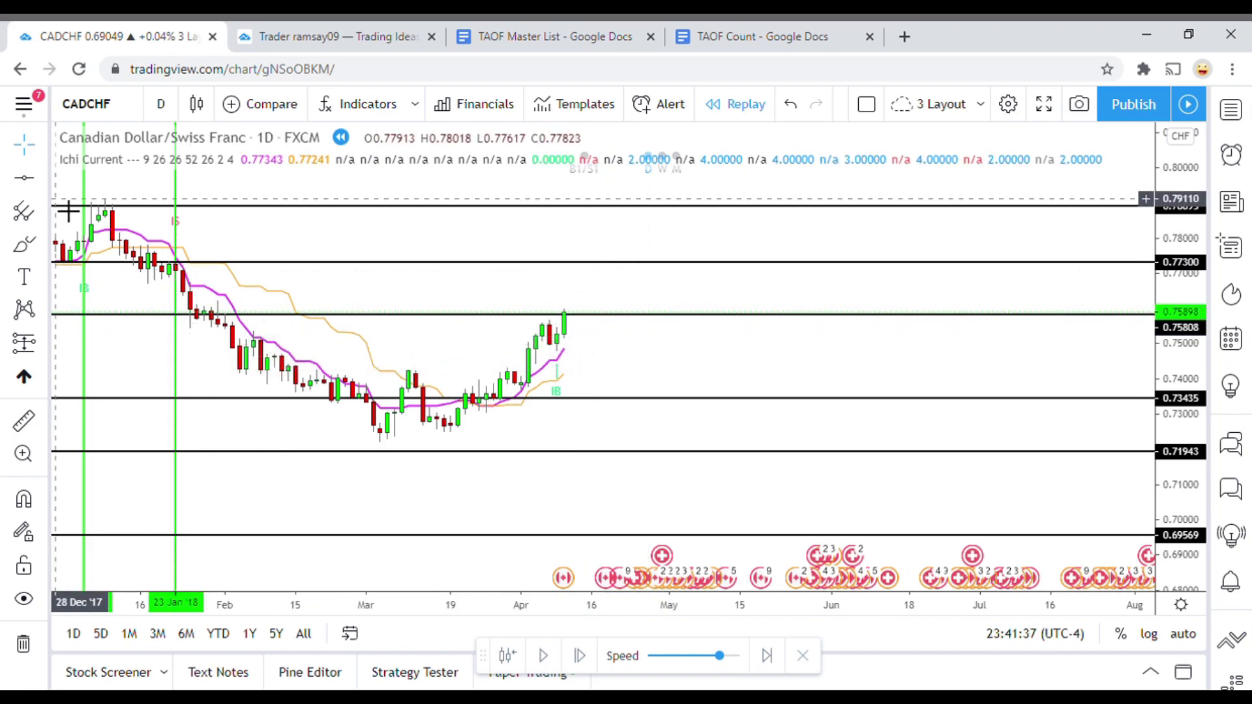
# Step: Mark the April IB signal candle with a green vertical line at 9 April 2018
pyautogui.click(47, 186)
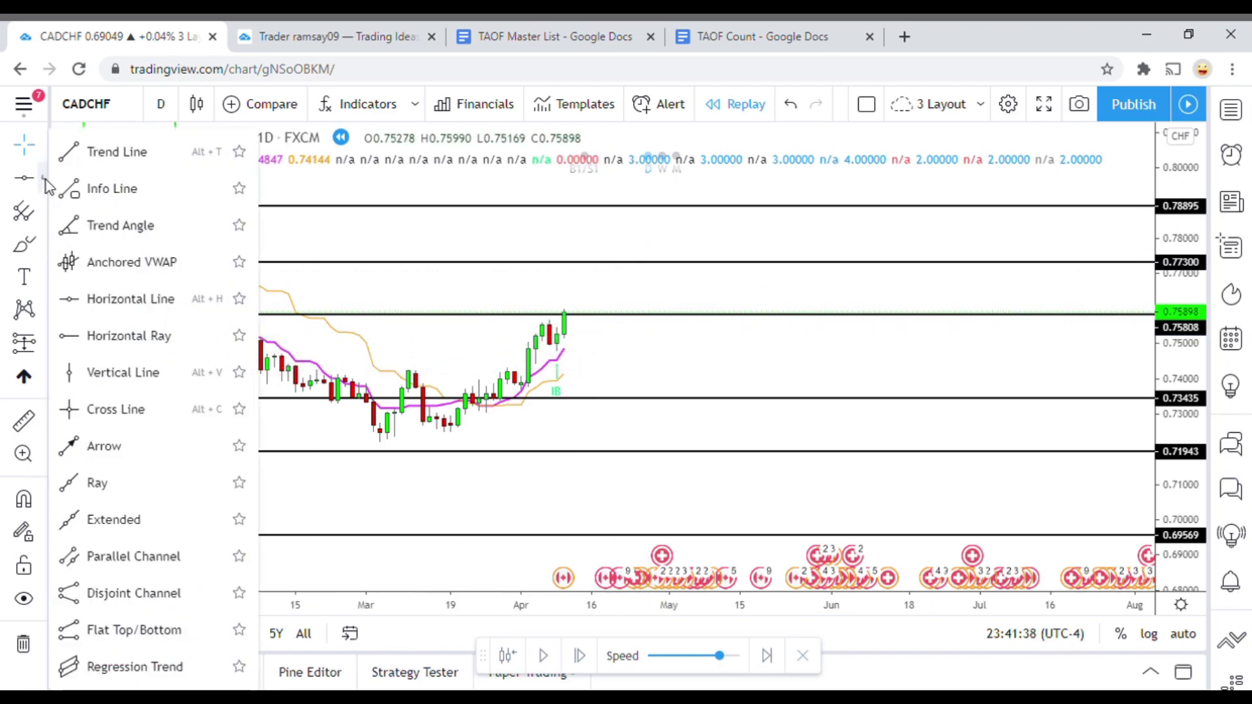
pyautogui.click(119, 385)
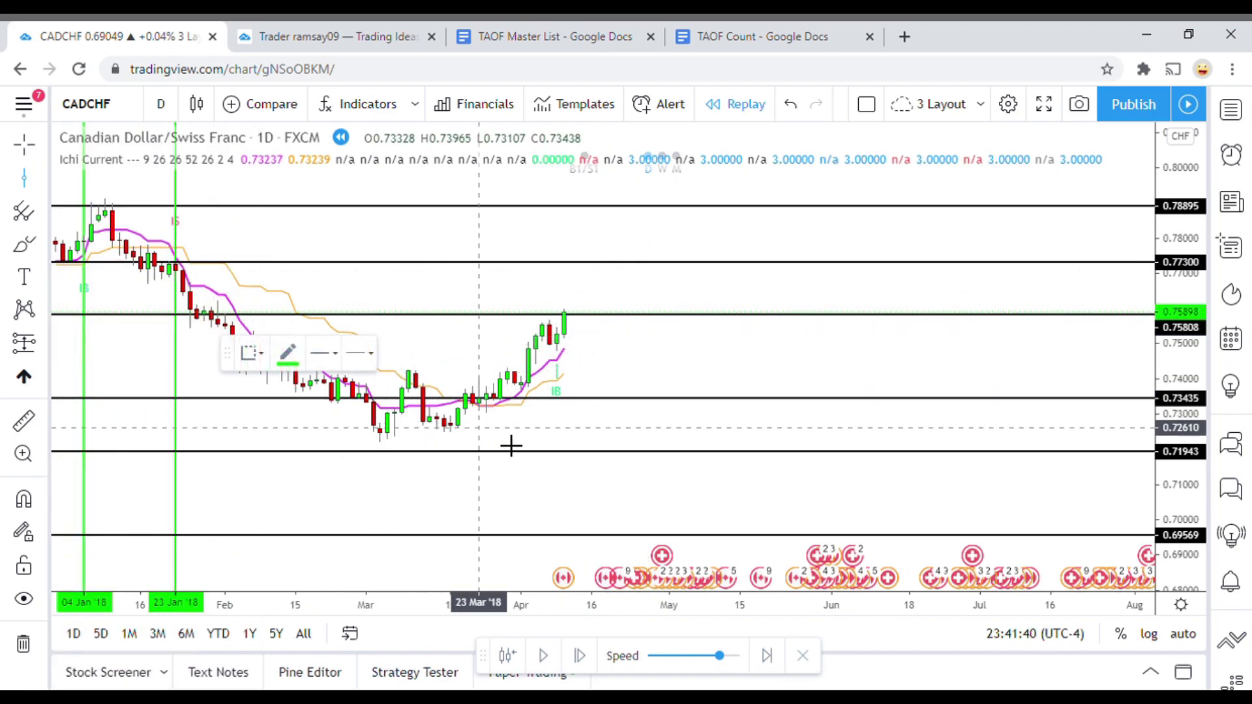
pyautogui.click(565, 438)
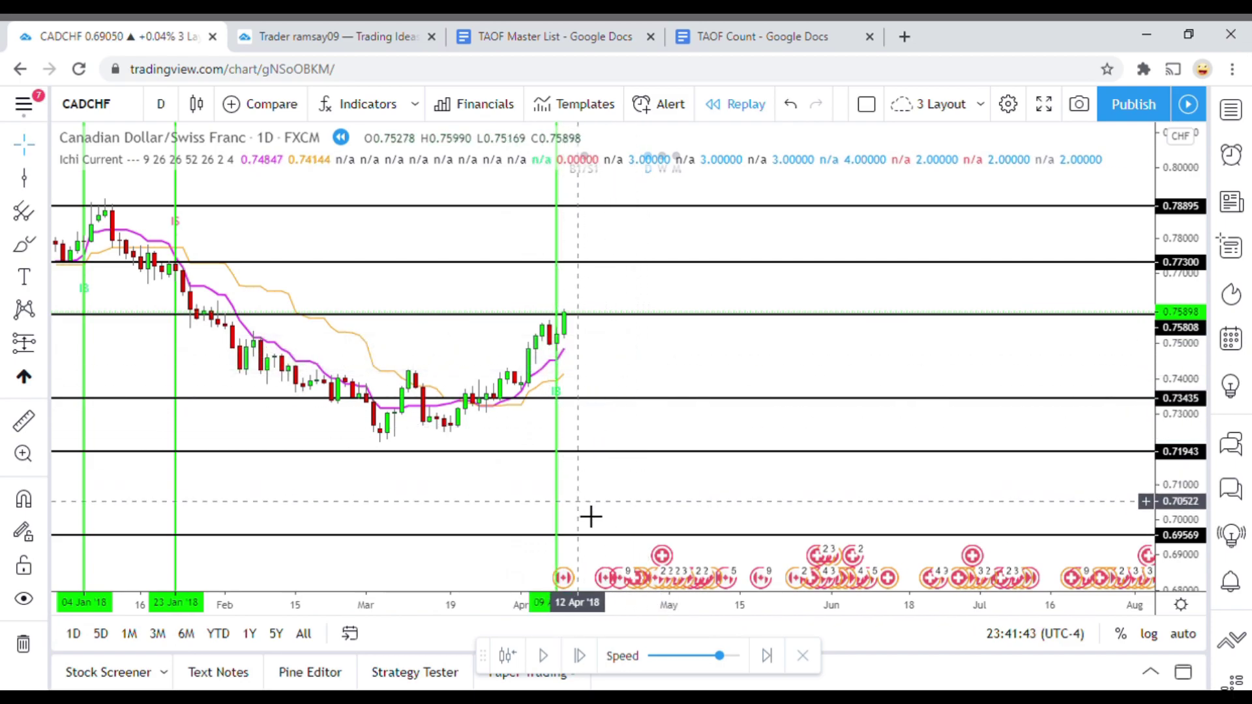
# Step: Advance the replay to the 23 April 2018 candle and pause it there
pyautogui.click(547, 656)
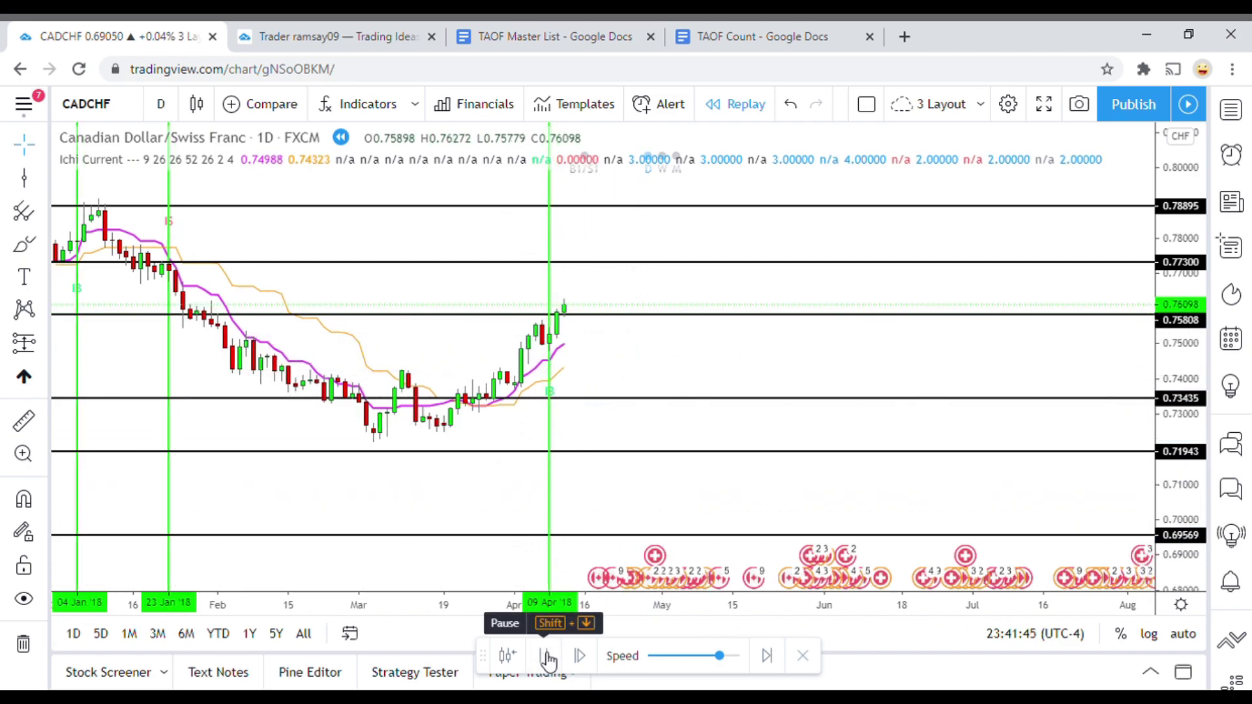
pyautogui.click(547, 656)
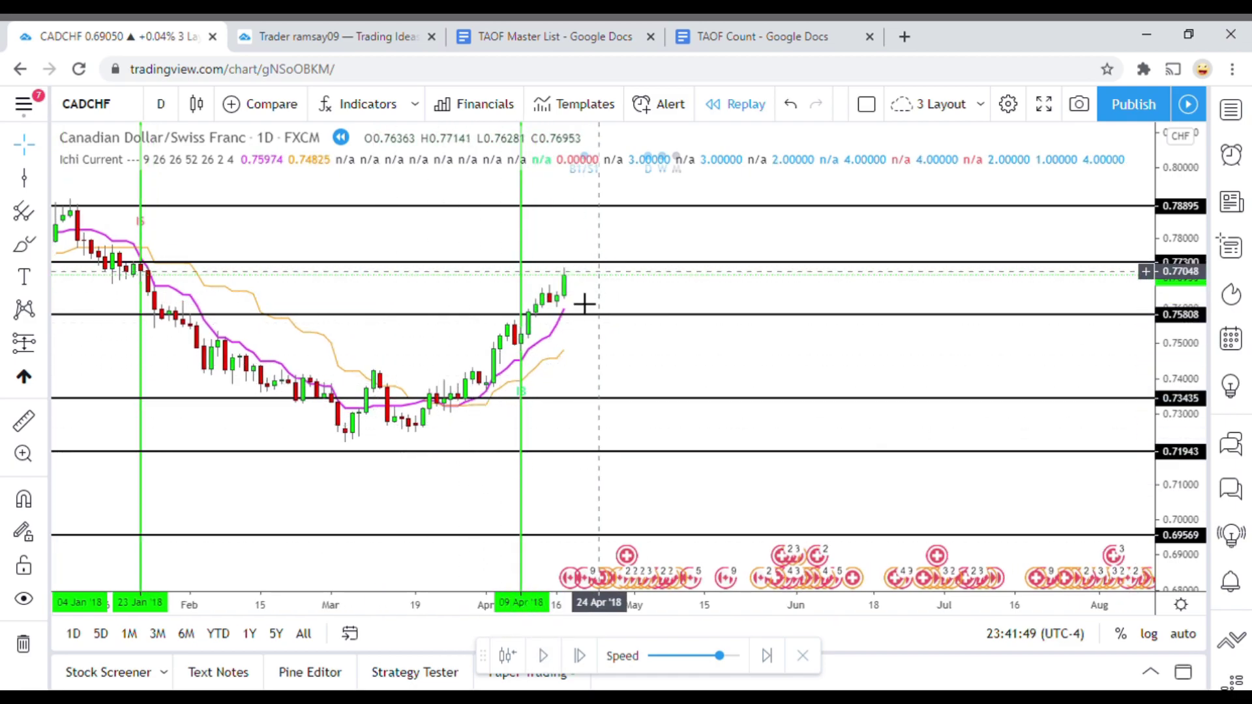
pyautogui.moveTo(631, 385); pyautogui.dragTo(606, 394)
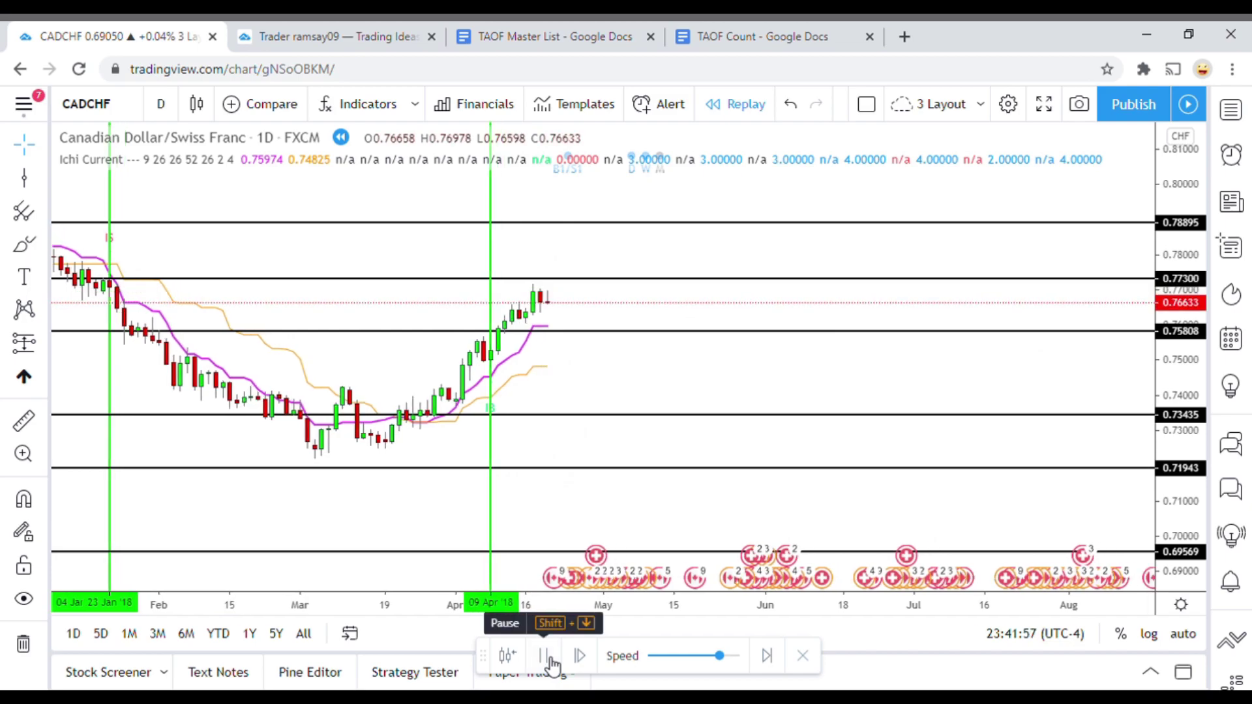
pyautogui.click(546, 656)
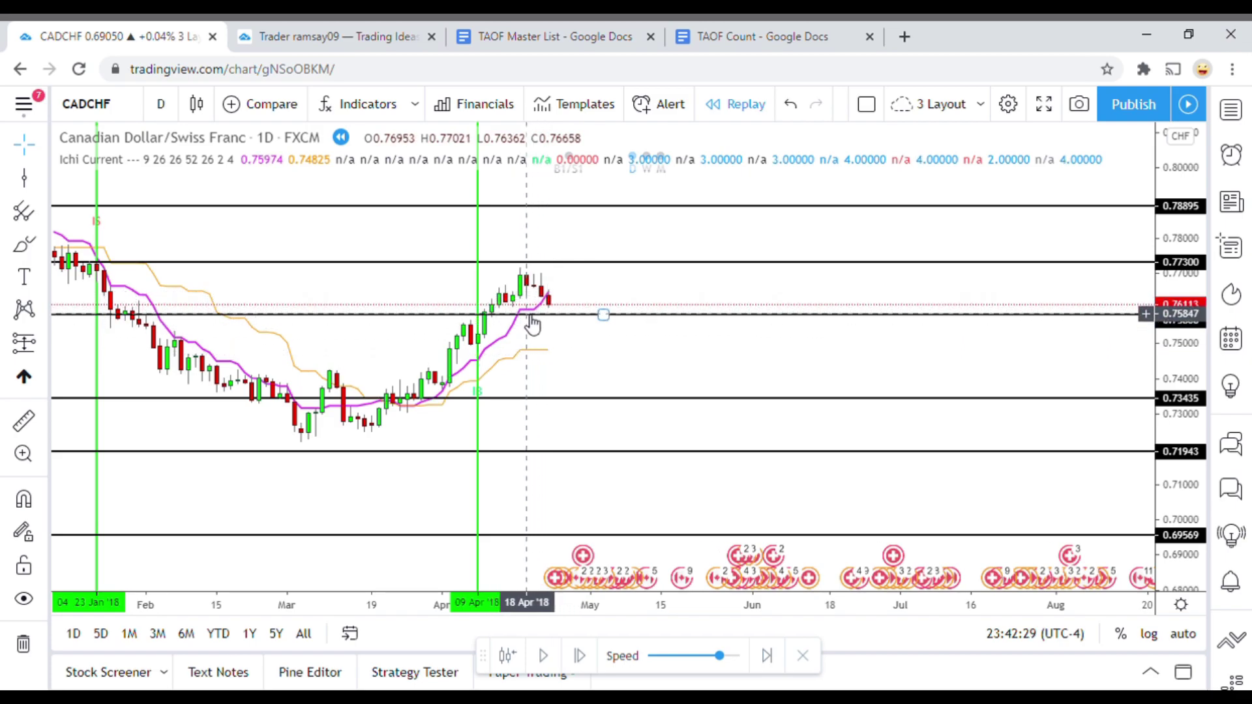
# Step: Advance the replay in stages to the 18 May 2018 candle, following price above the 0.77300 level
pyautogui.click(545, 655)
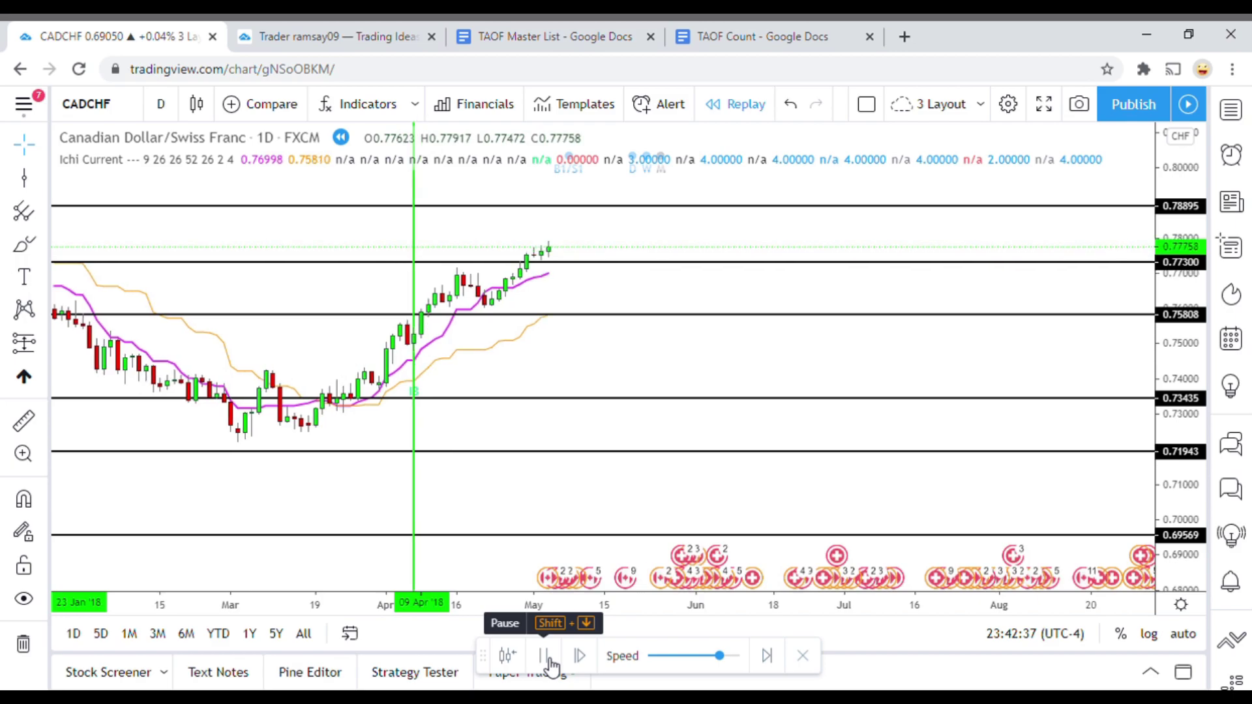
pyautogui.click(548, 658)
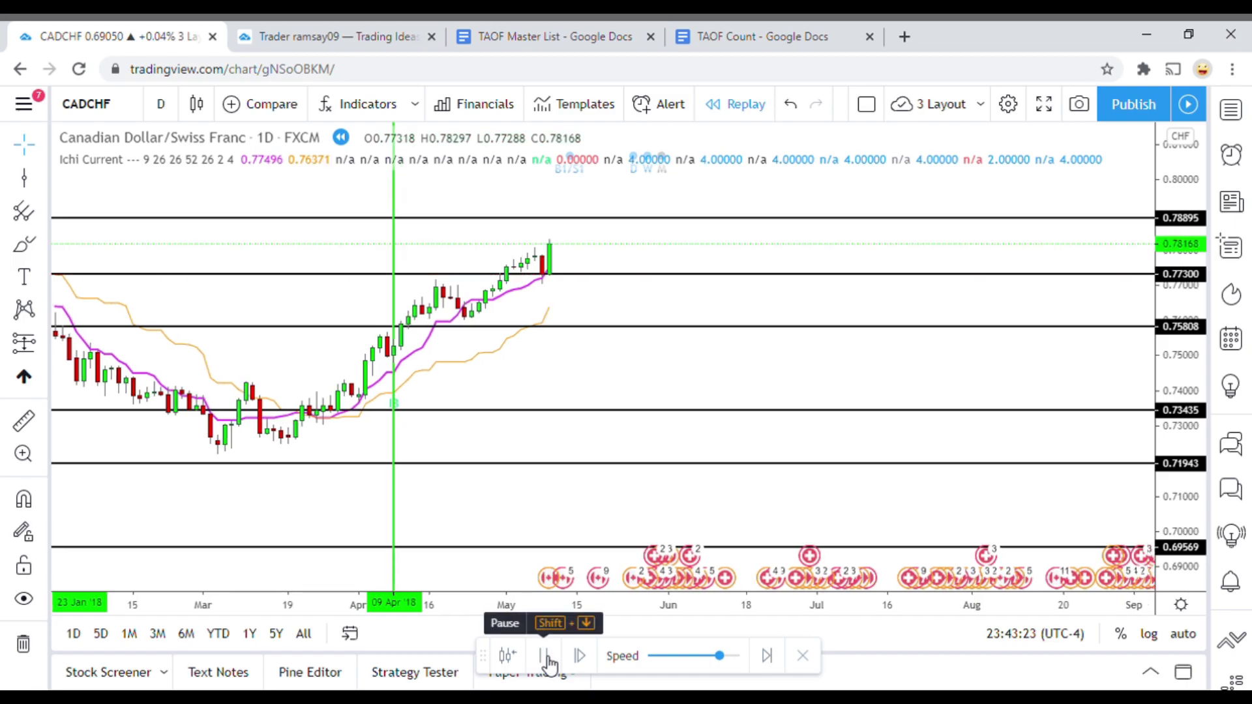
pyautogui.click(547, 656)
pyautogui.moveTo(601, 326); pyautogui.dragTo(599, 310)
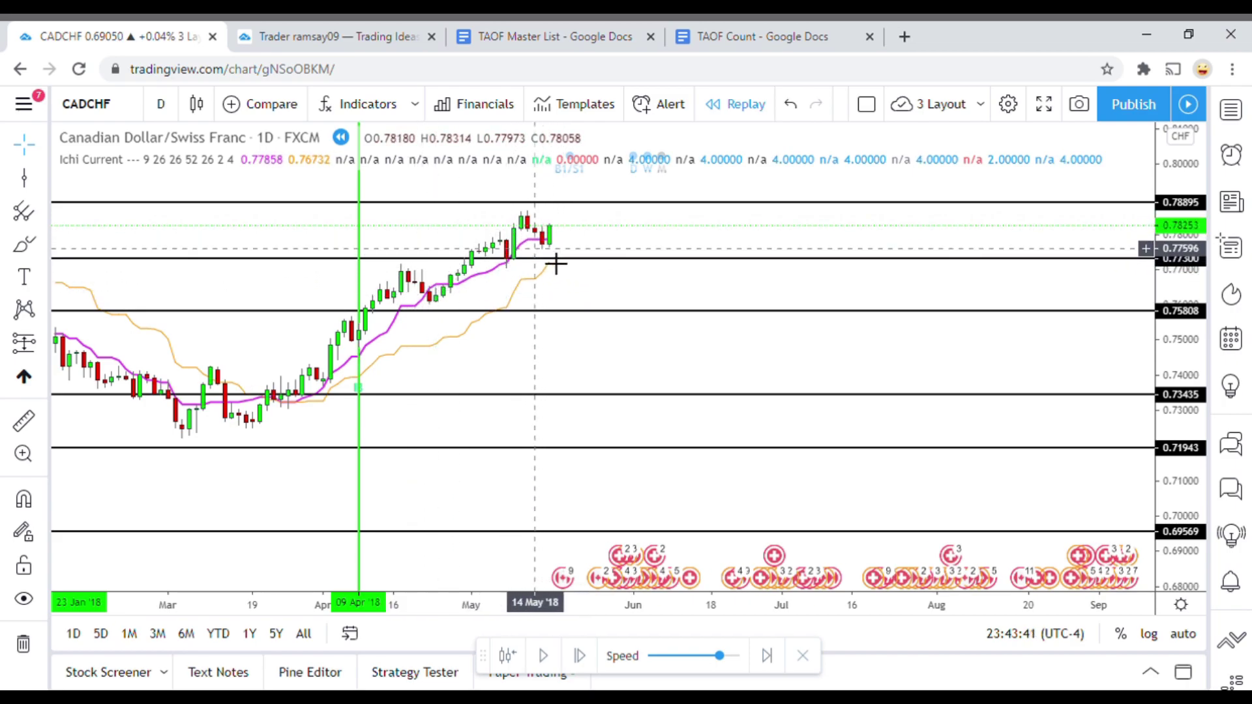
pyautogui.moveTo(577, 289); pyautogui.dragTo(578, 319)
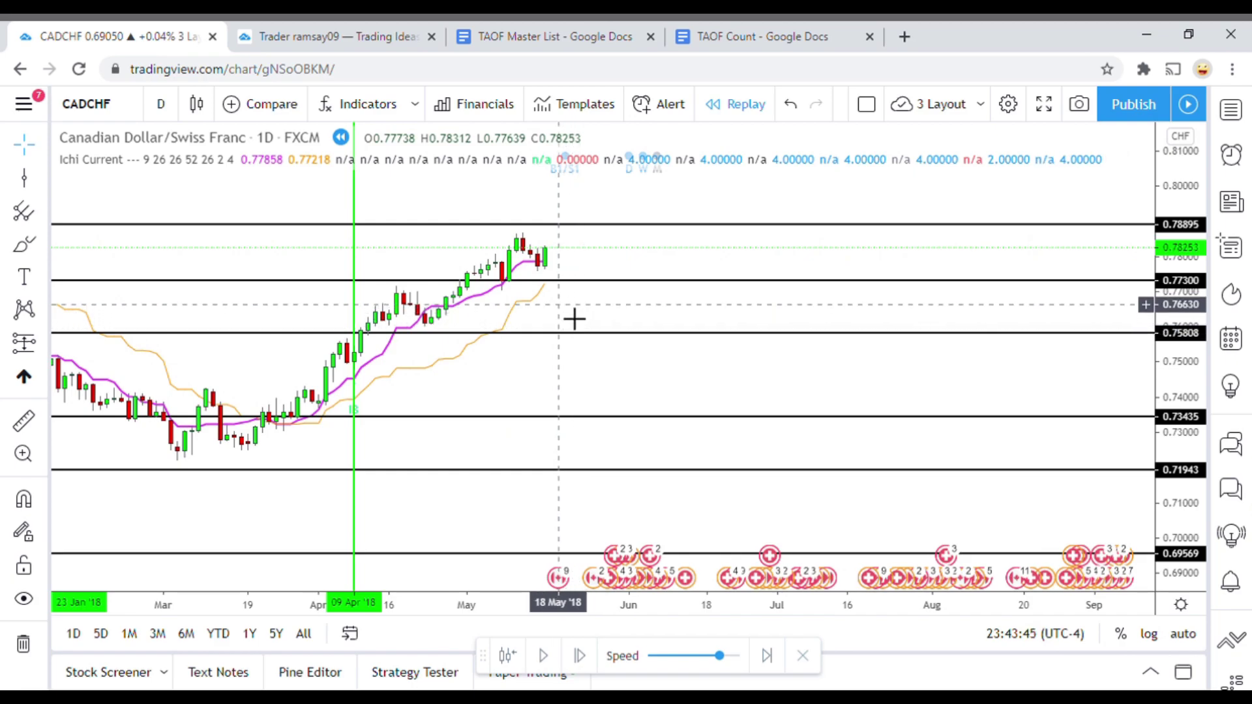
pyautogui.moveTo(576, 317); pyautogui.dragTo(569, 346)
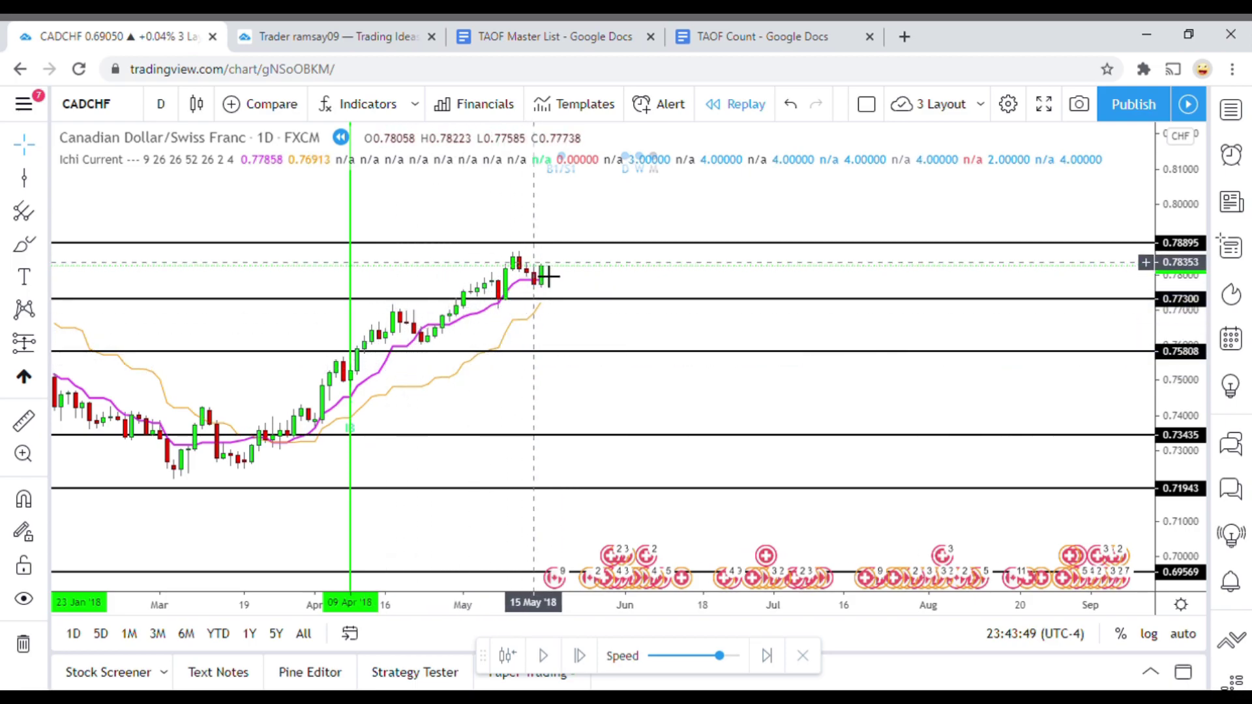
pyautogui.click(546, 656)
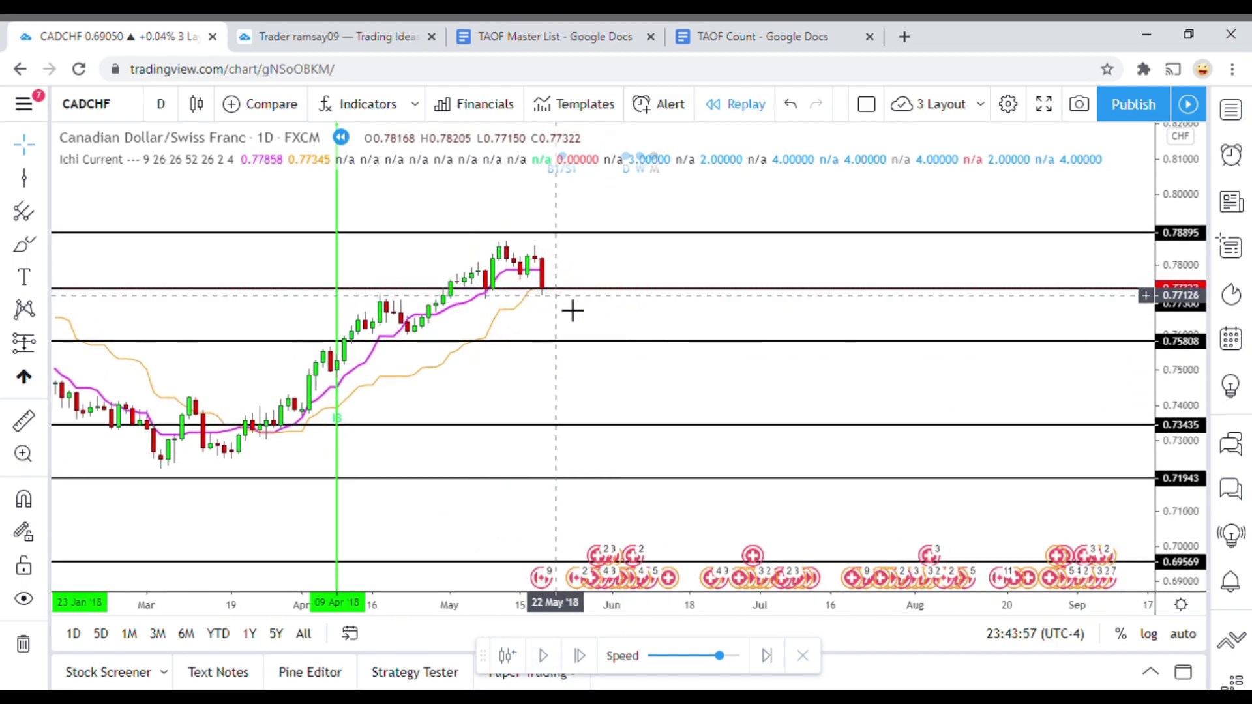
pyautogui.click(24, 178)
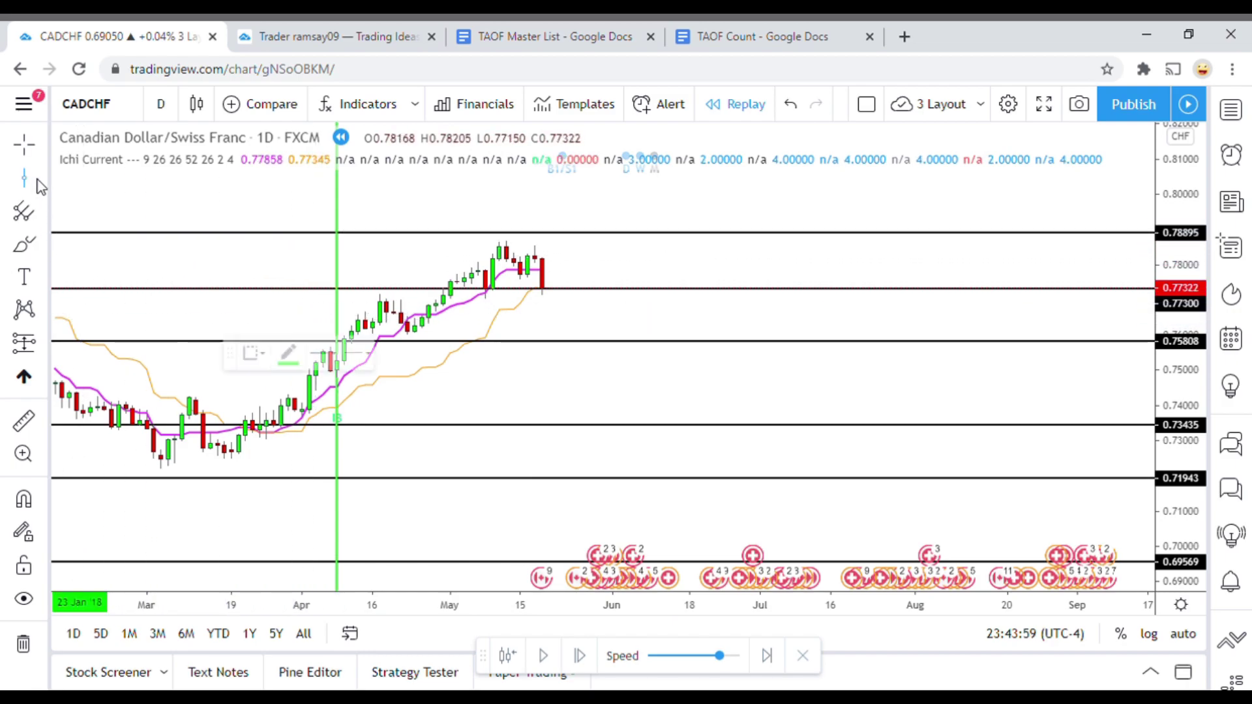
pyautogui.click(288, 353)
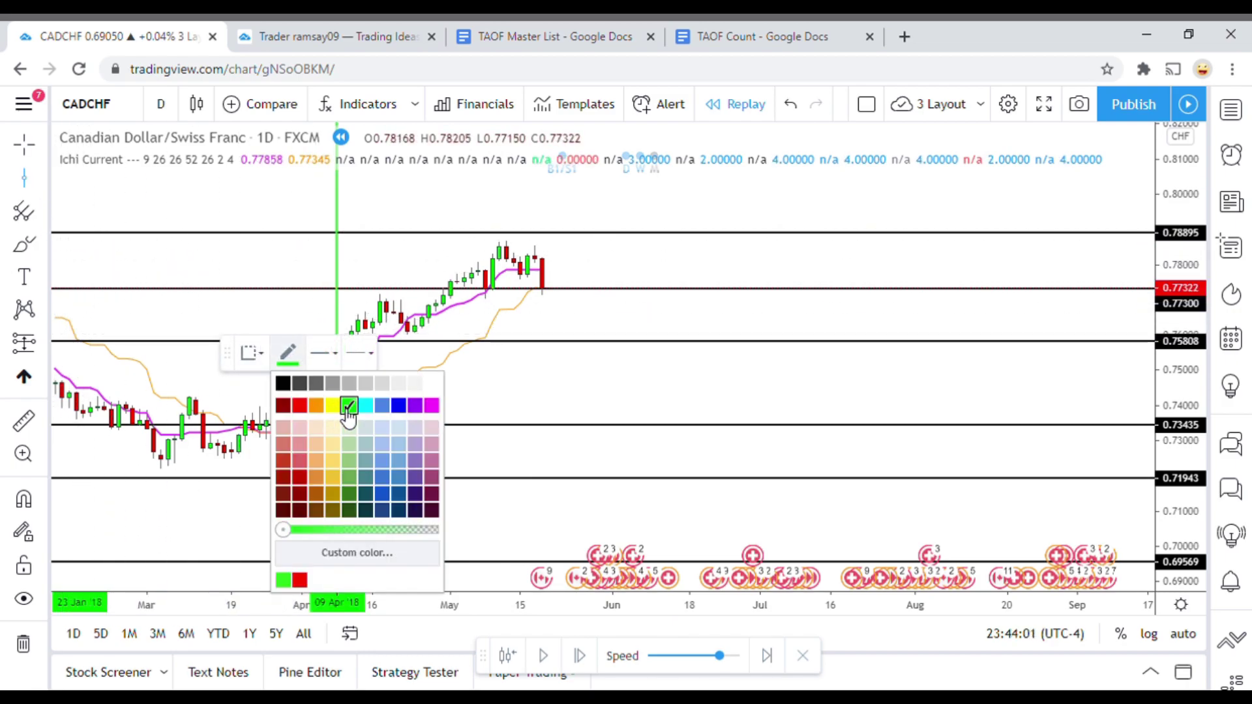
pyautogui.click(436, 406)
pyautogui.click(591, 316)
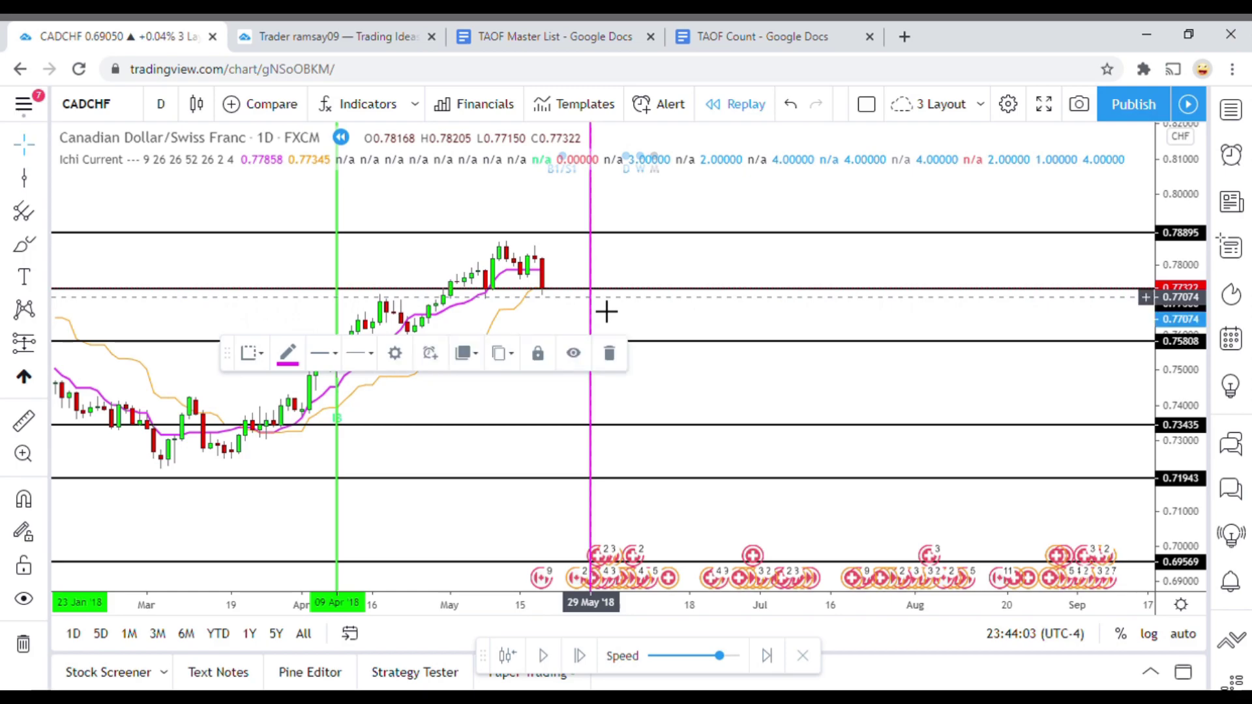
pyautogui.click(646, 277)
pyautogui.click(611, 353)
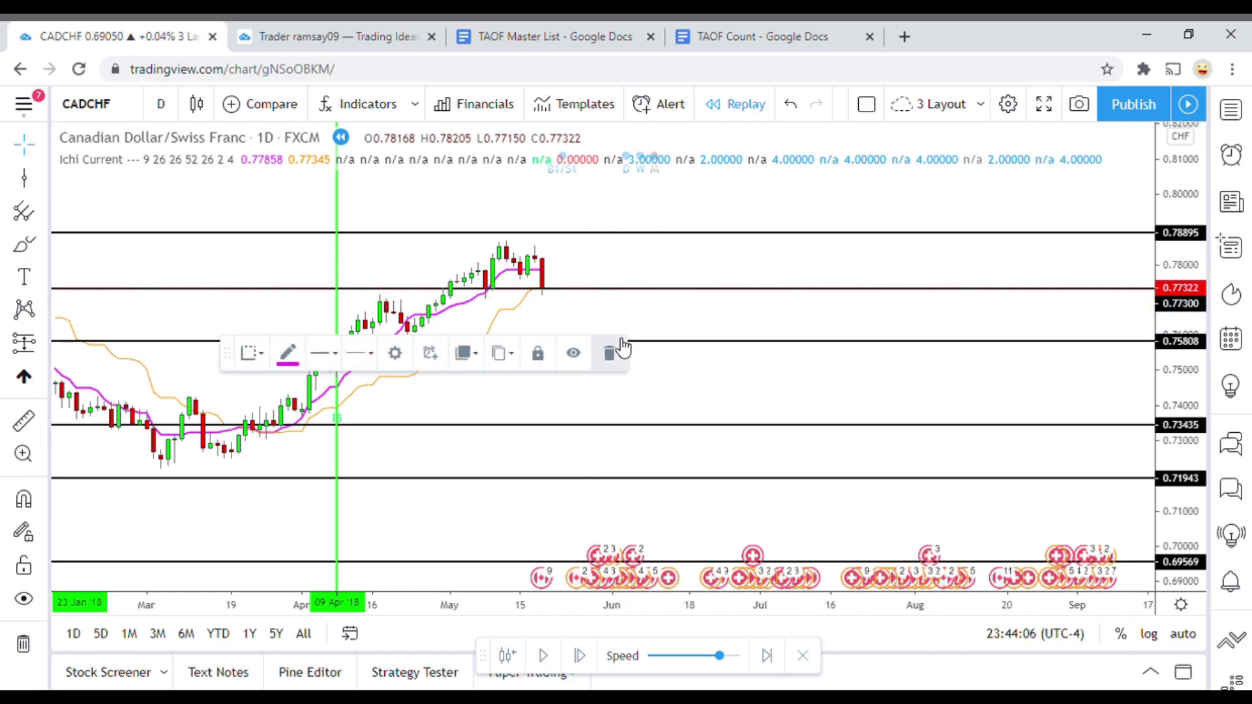
# Step: Place a magenta horizontal line at about 0.77021, just below the 0.77300 level
pyautogui.click(41, 189)
pyautogui.click(80, 287)
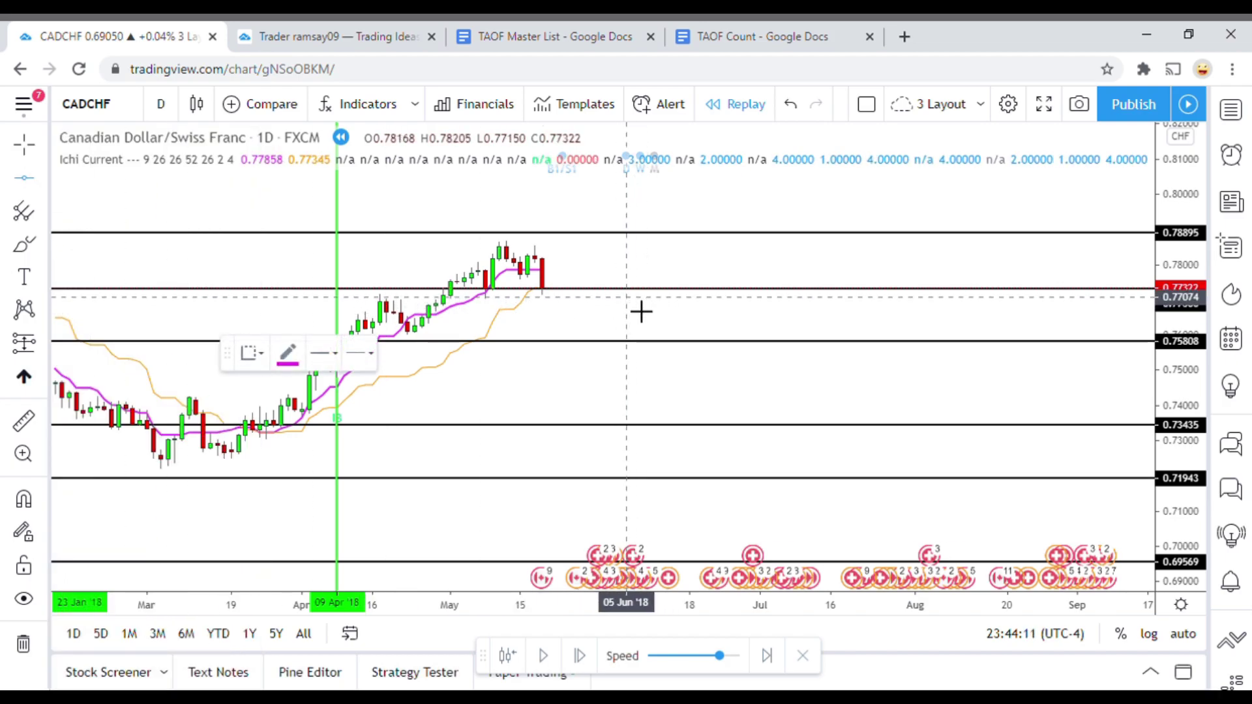
pyautogui.click(627, 299)
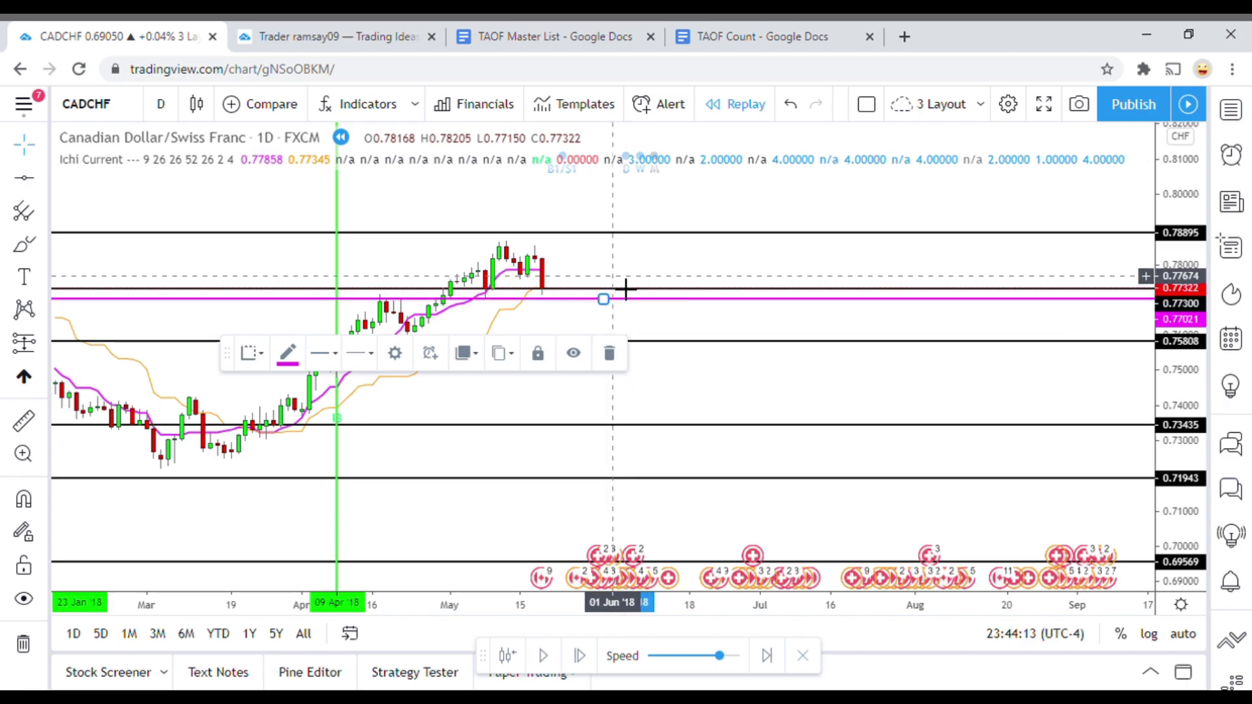
pyautogui.click(582, 280)
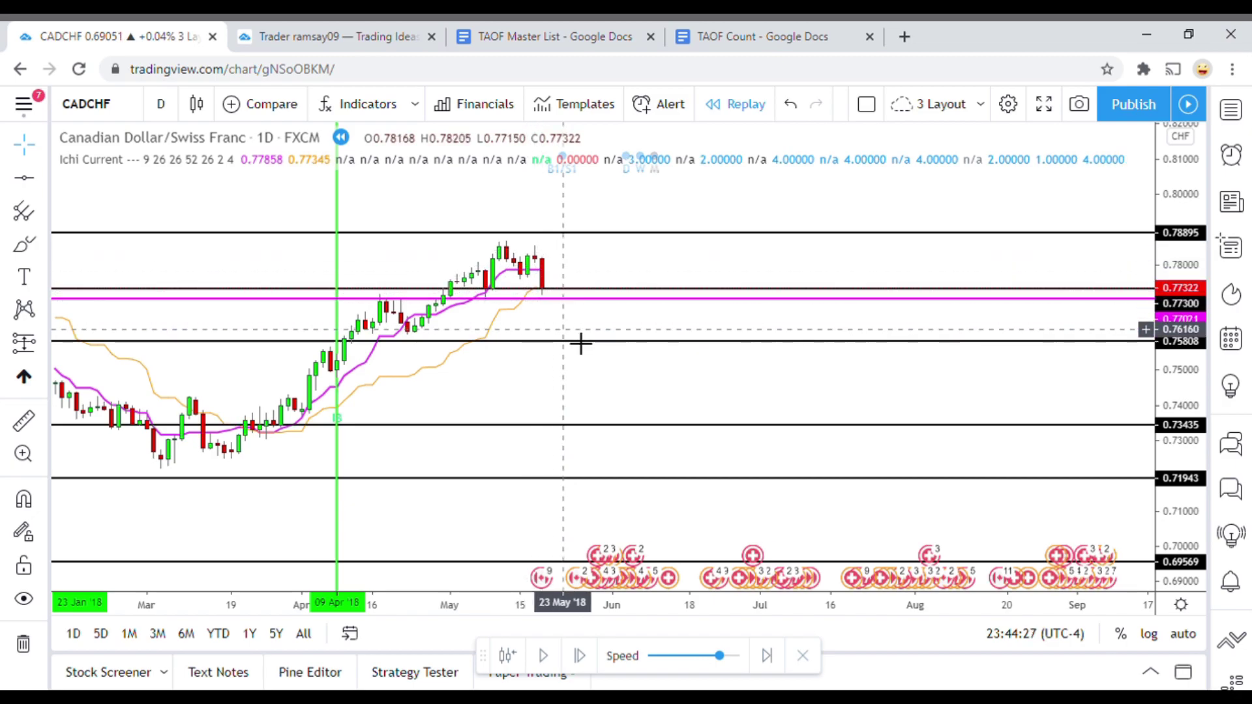
# Step: Advance the replay to 31 May 2018 and delete the magenta horizontal line
pyautogui.moveTo(580, 342); pyautogui.dragTo(572, 330)
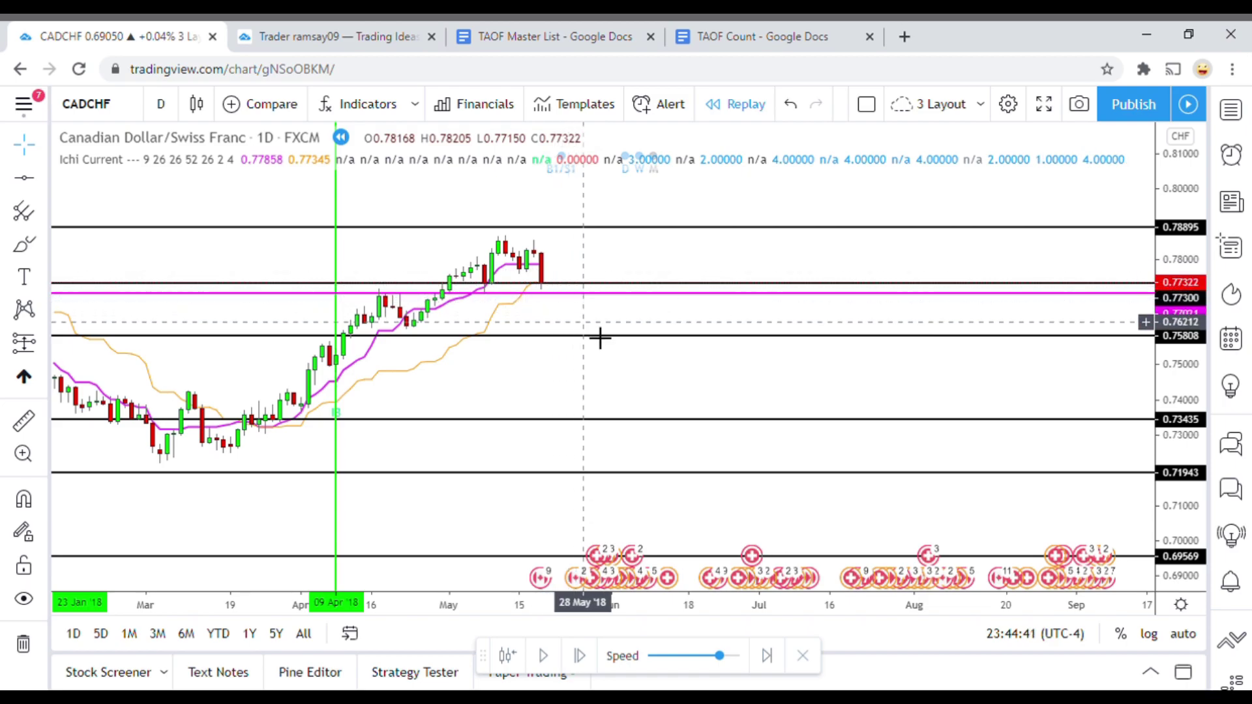
pyautogui.click(547, 656)
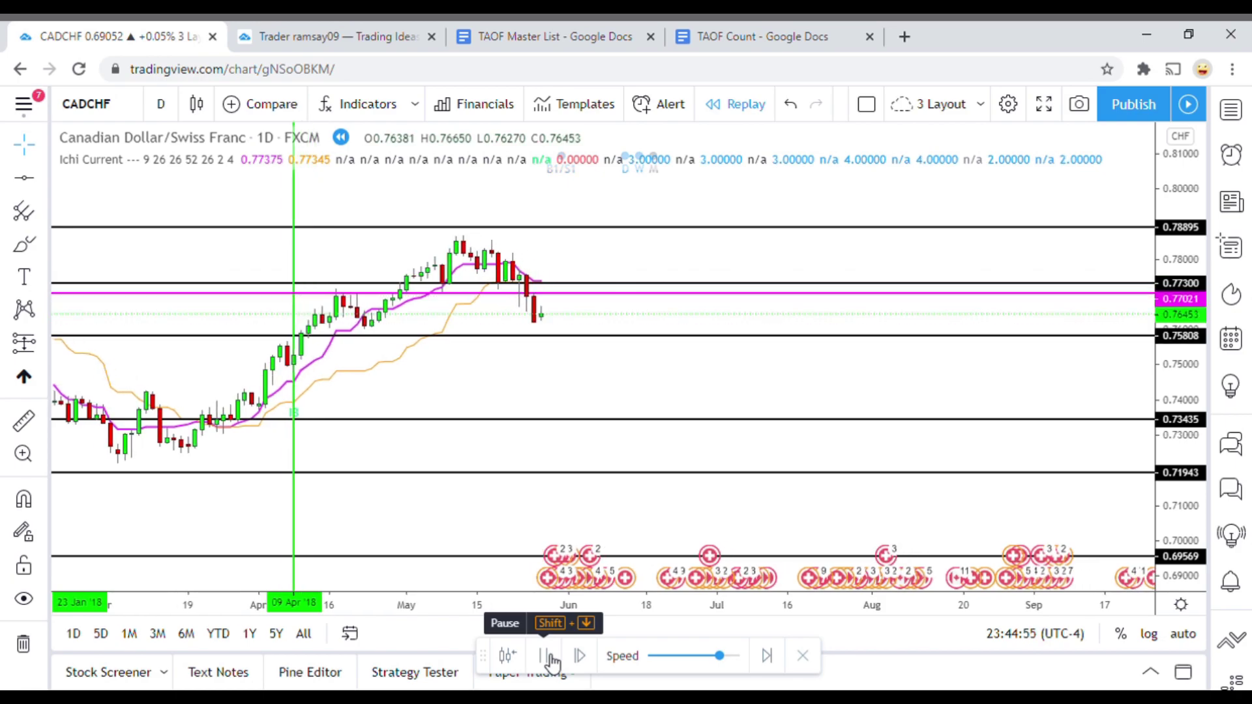
pyautogui.click(548, 656)
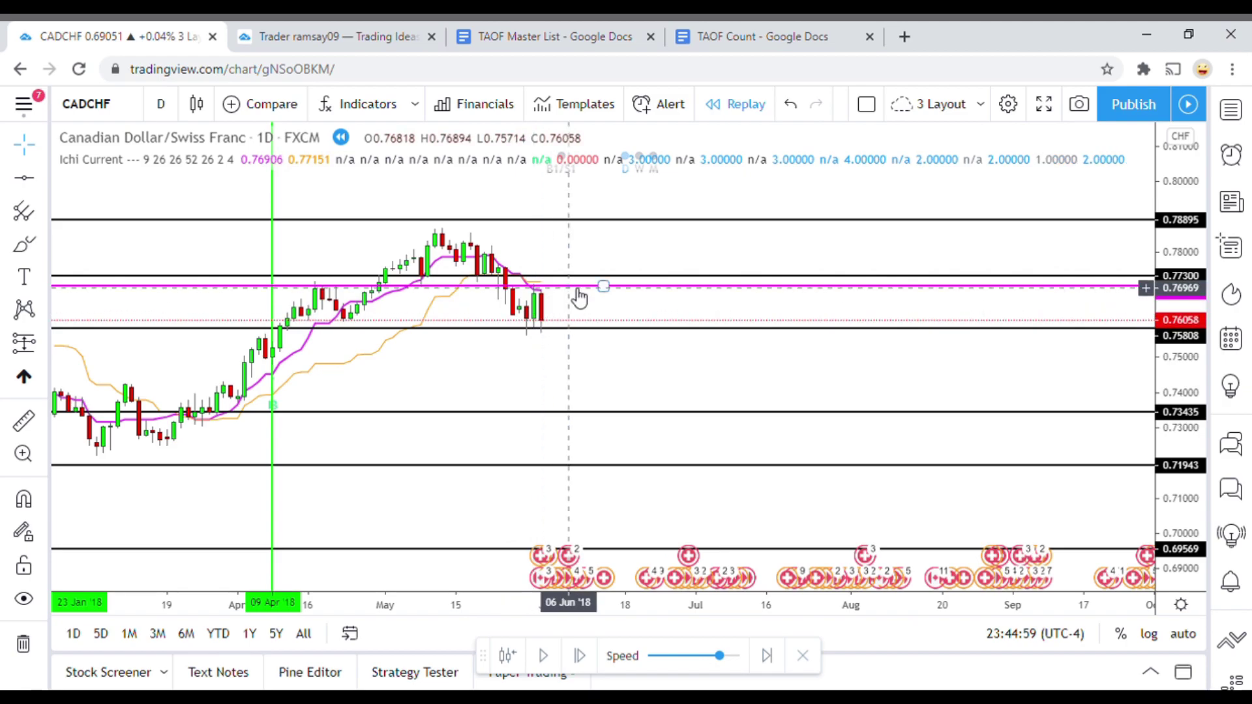
pyautogui.click(603, 286)
pyautogui.click(619, 355)
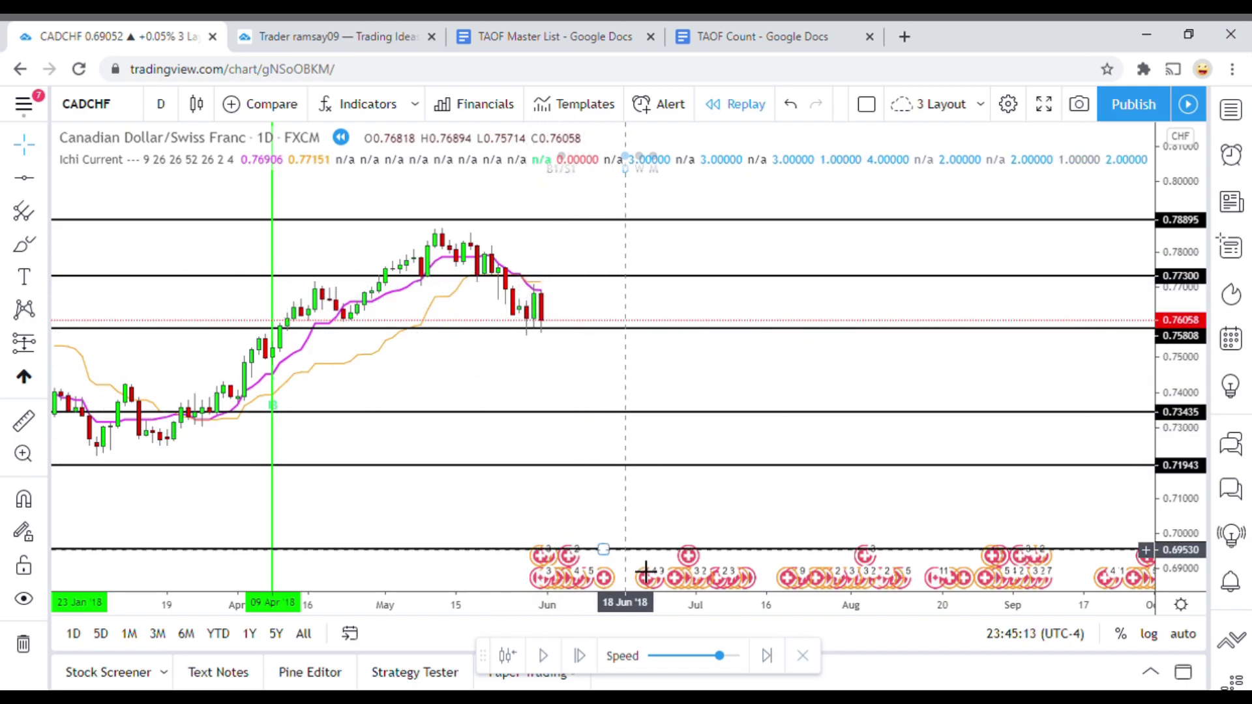
# Step: Advance the replay to 19 June 2018, two candles past the new IS signal
pyautogui.moveTo(609, 427); pyautogui.dragTo(618, 404)
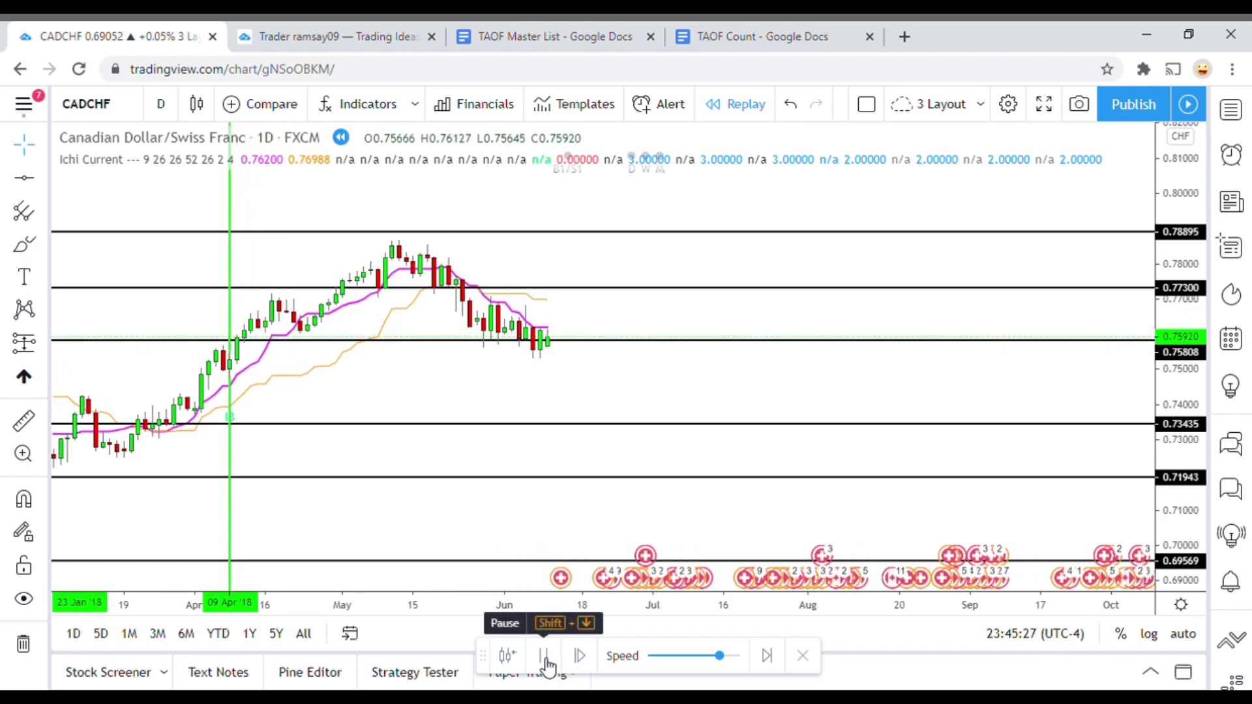
pyautogui.click(545, 658)
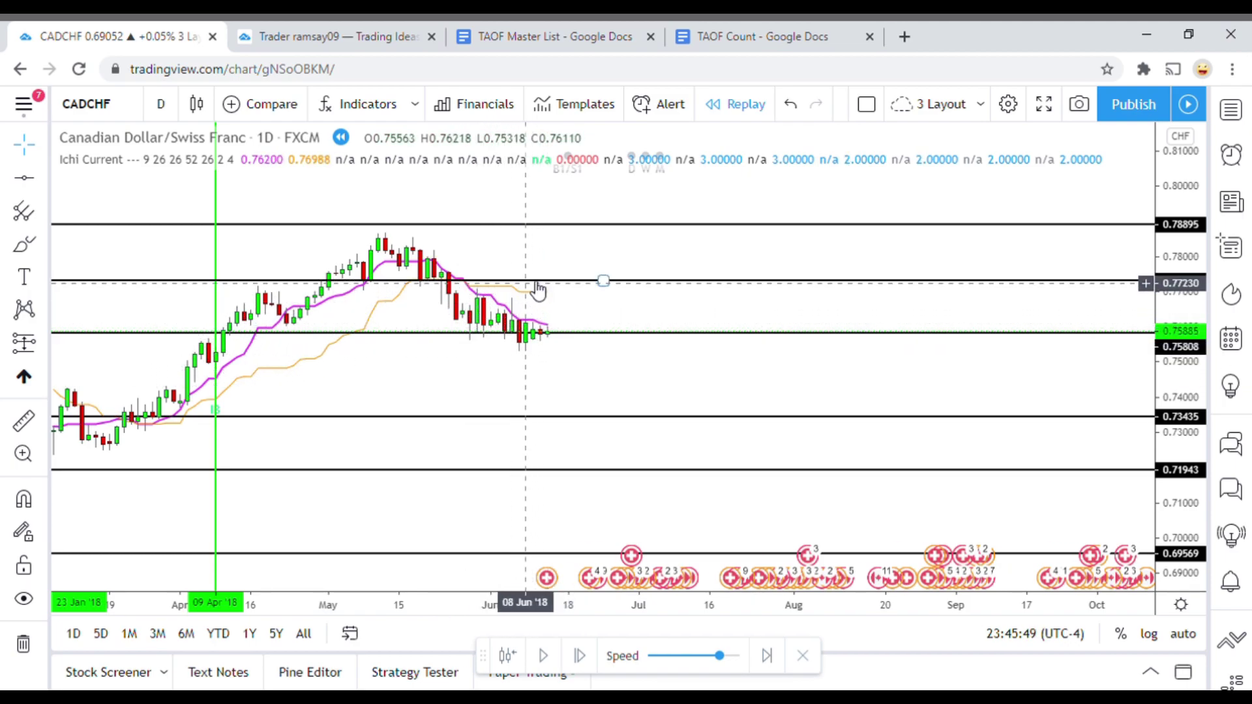
pyautogui.moveTo(609, 394); pyautogui.dragTo(599, 386)
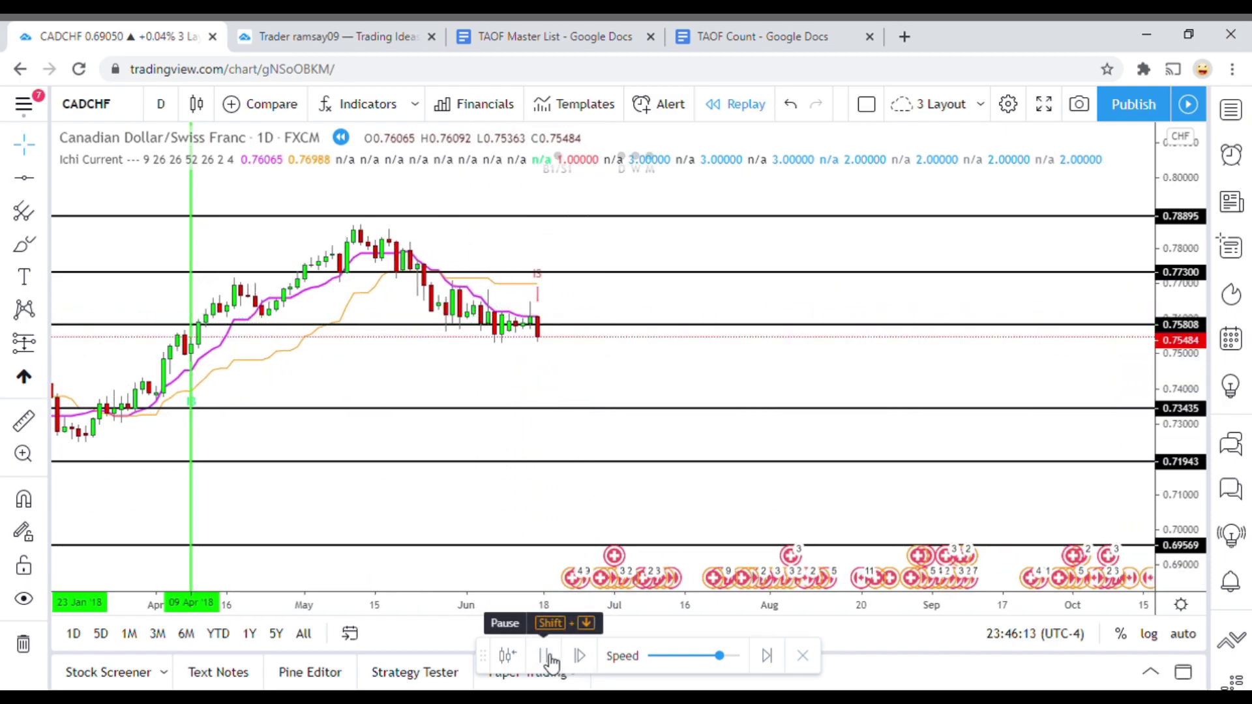
pyautogui.click(548, 656)
pyautogui.moveTo(586, 396); pyautogui.dragTo(586, 369)
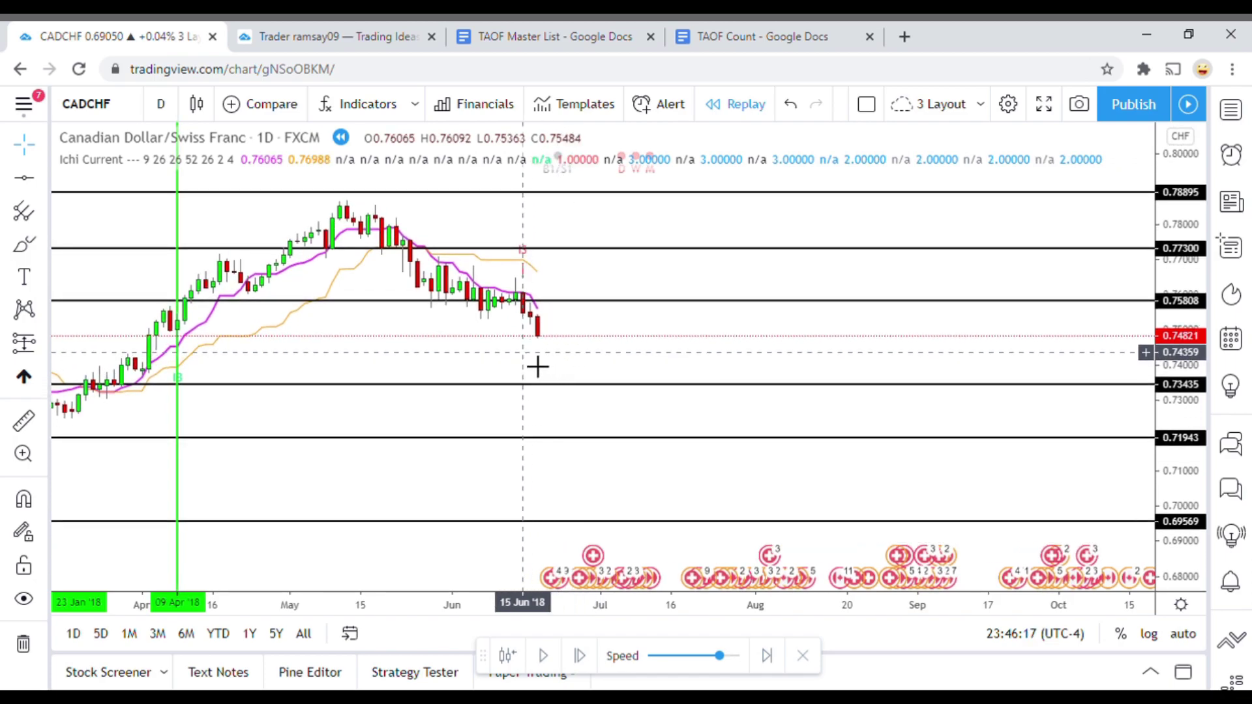
# Step: Mark the June IS signal candle with a vertical line at 15 June 2018 and colour it green
pyautogui.click(45, 185)
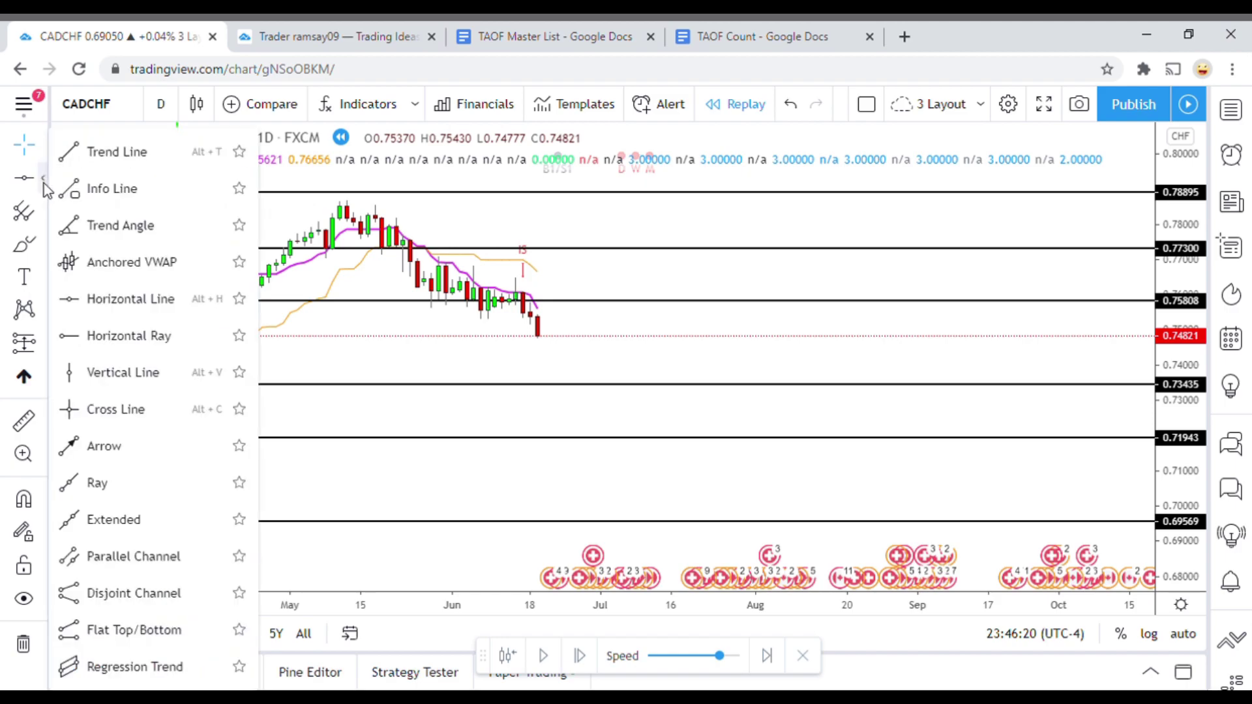
pyautogui.click(104, 376)
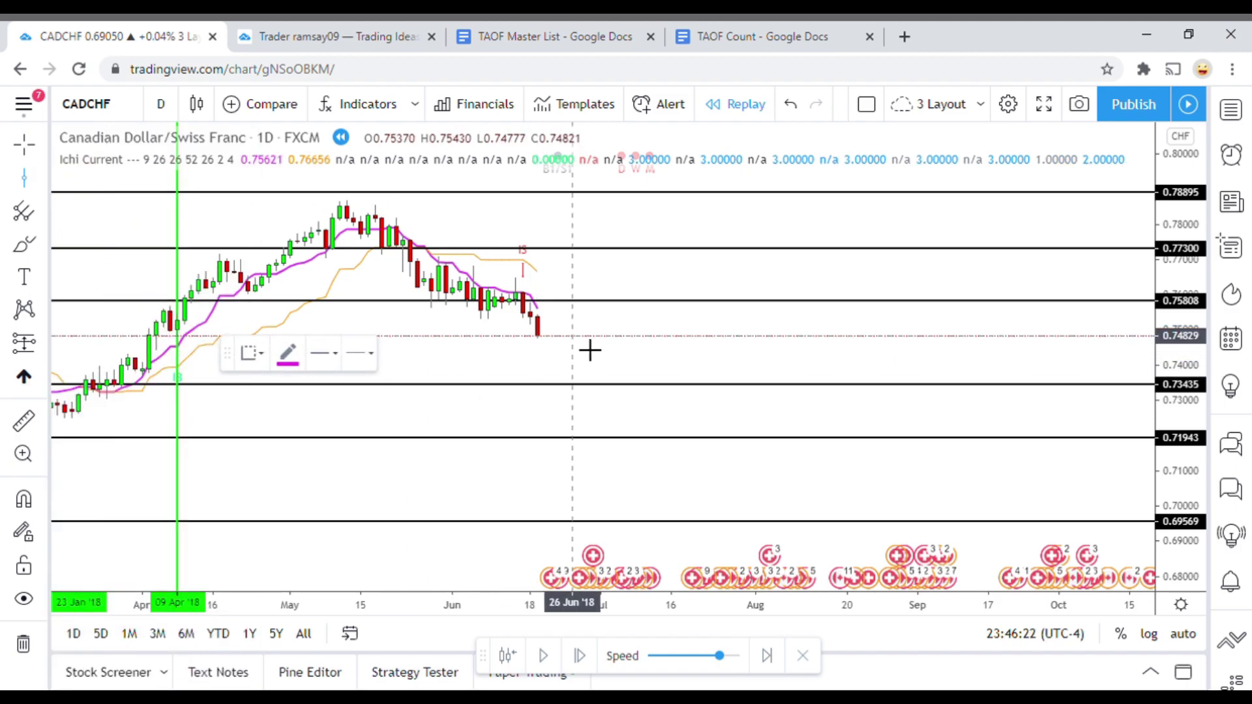
pyautogui.click(532, 362)
pyautogui.click(295, 363)
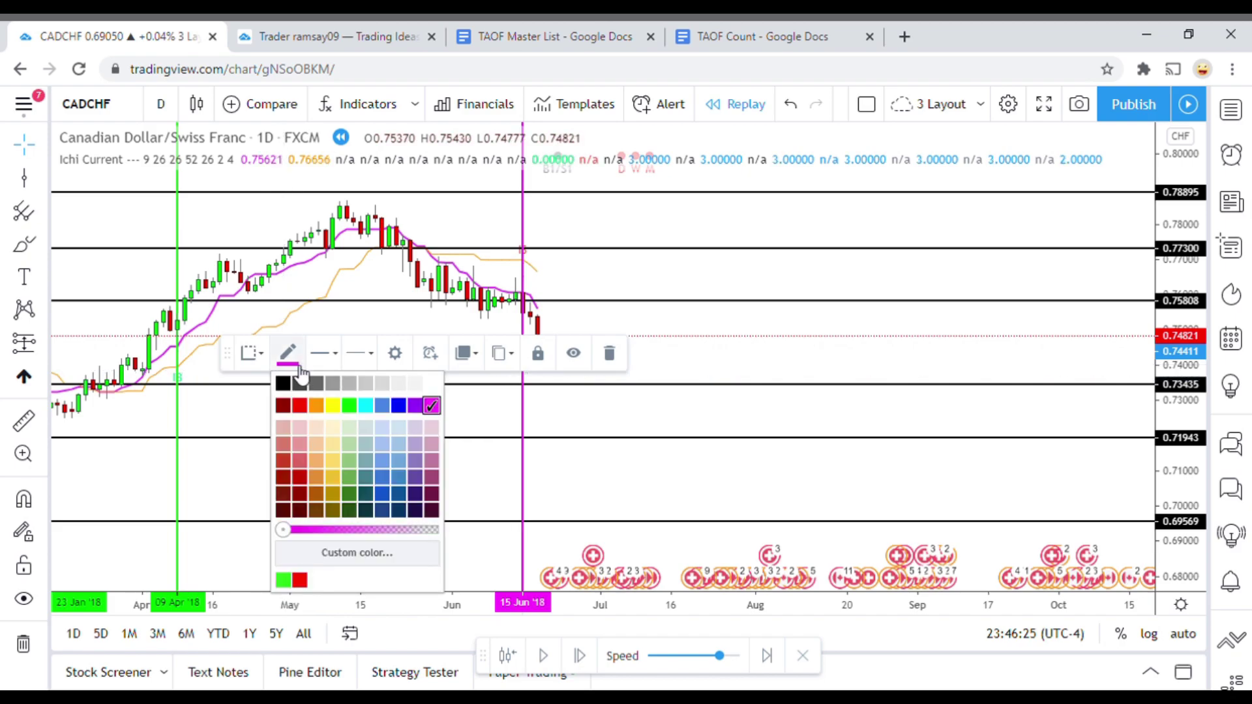
pyautogui.click(355, 407)
pyautogui.click(760, 343)
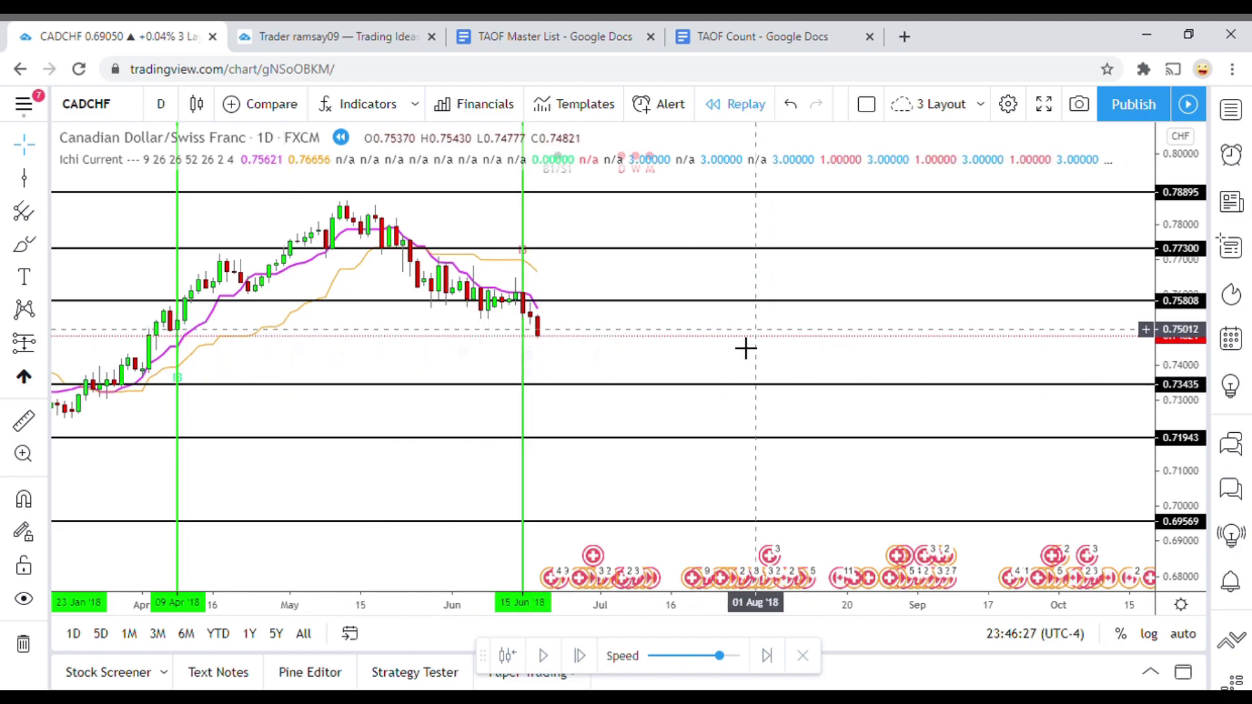
# Step: Advance the replay to the 28 June 2018 candle to follow price after the IS signal
pyautogui.click(551, 655)
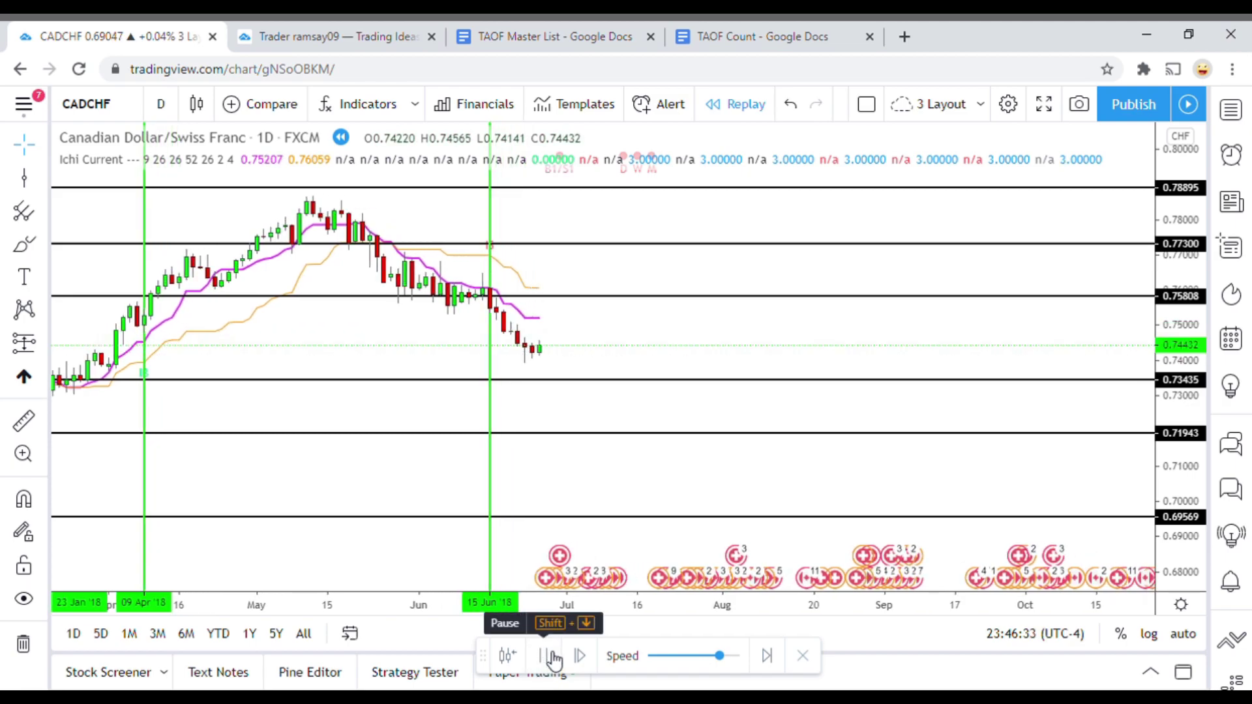
pyautogui.click(551, 656)
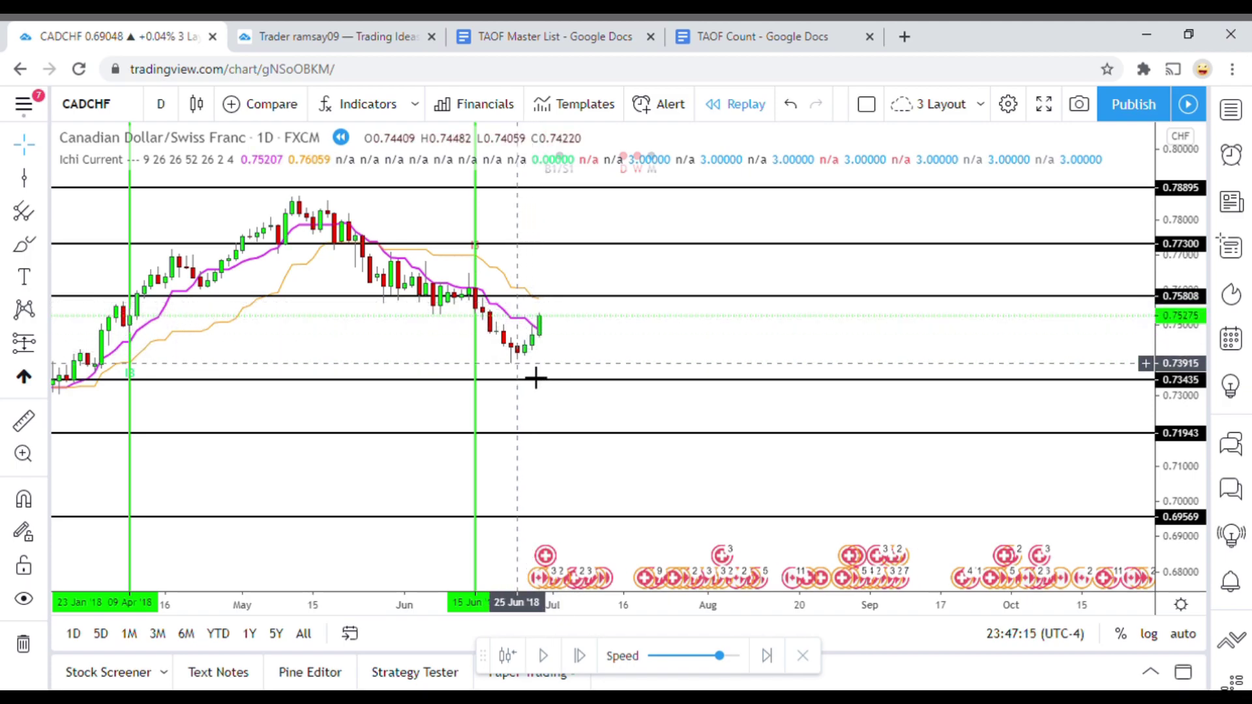
pyautogui.hotkey('shift', 'Right')
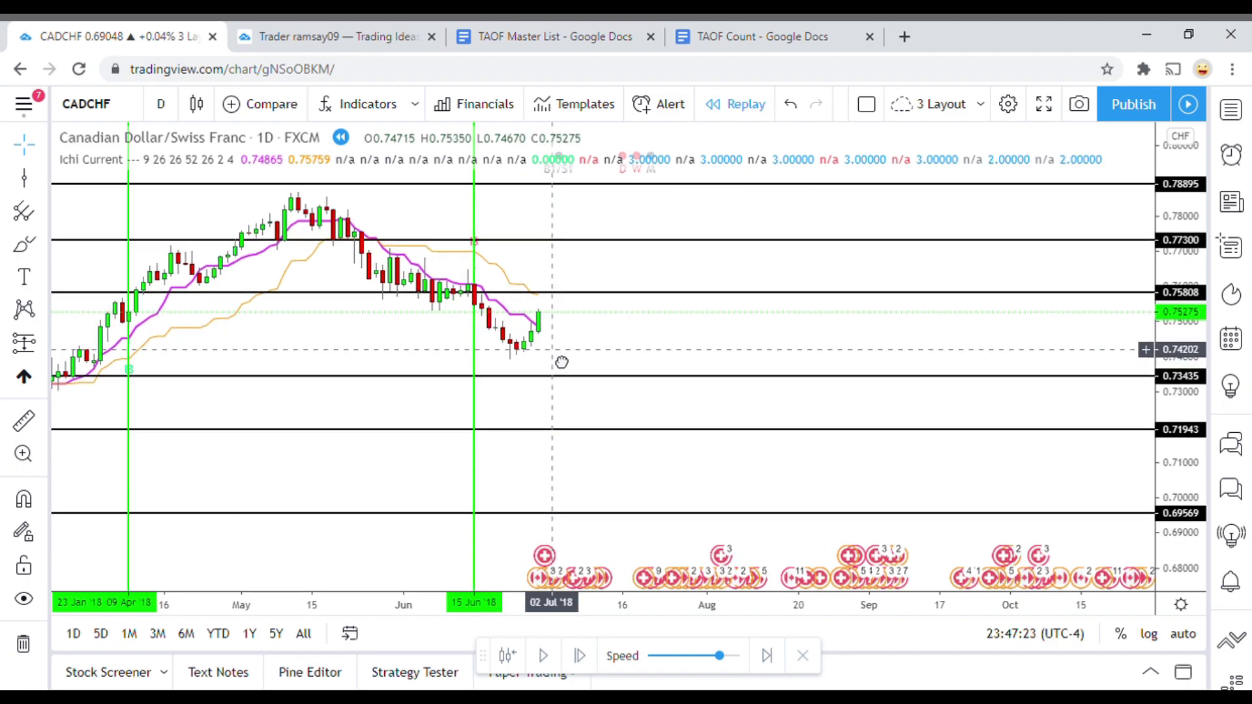
# Step: Advance the replay to the 24 July 2018 candle to follow price after the June IS signal
pyautogui.moveTo(559, 360); pyautogui.dragTo(560, 373)
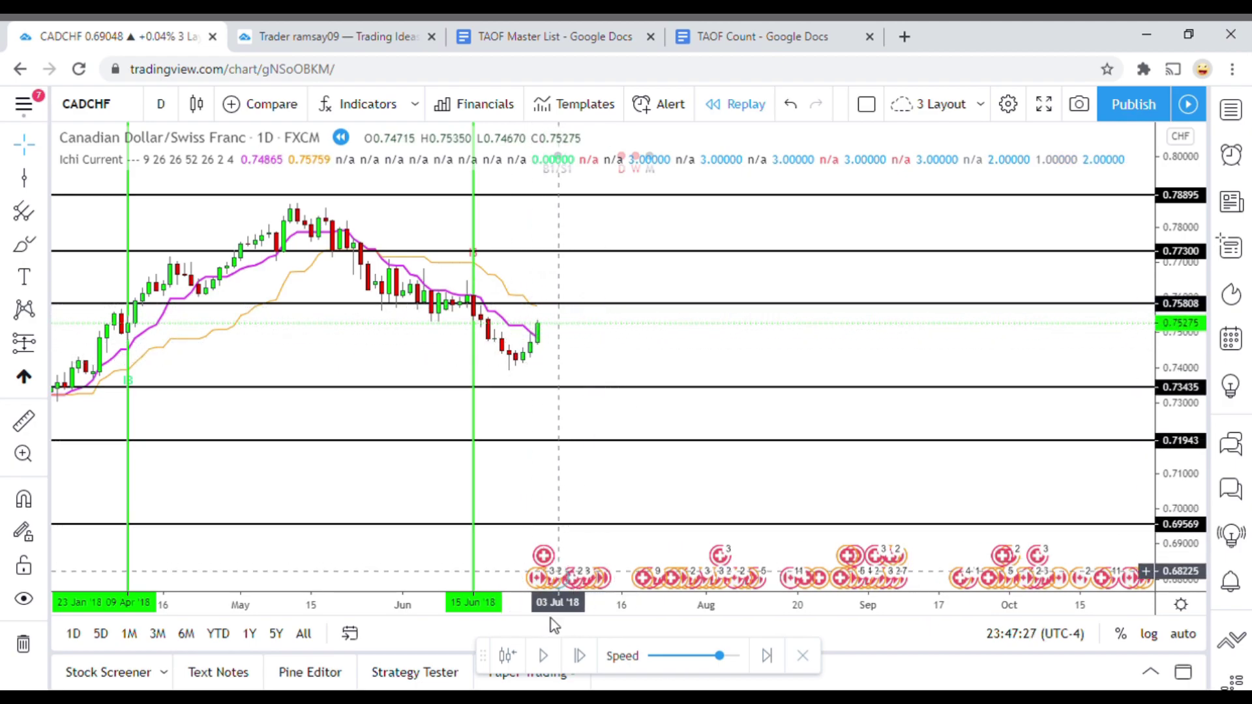
pyautogui.click(550, 656)
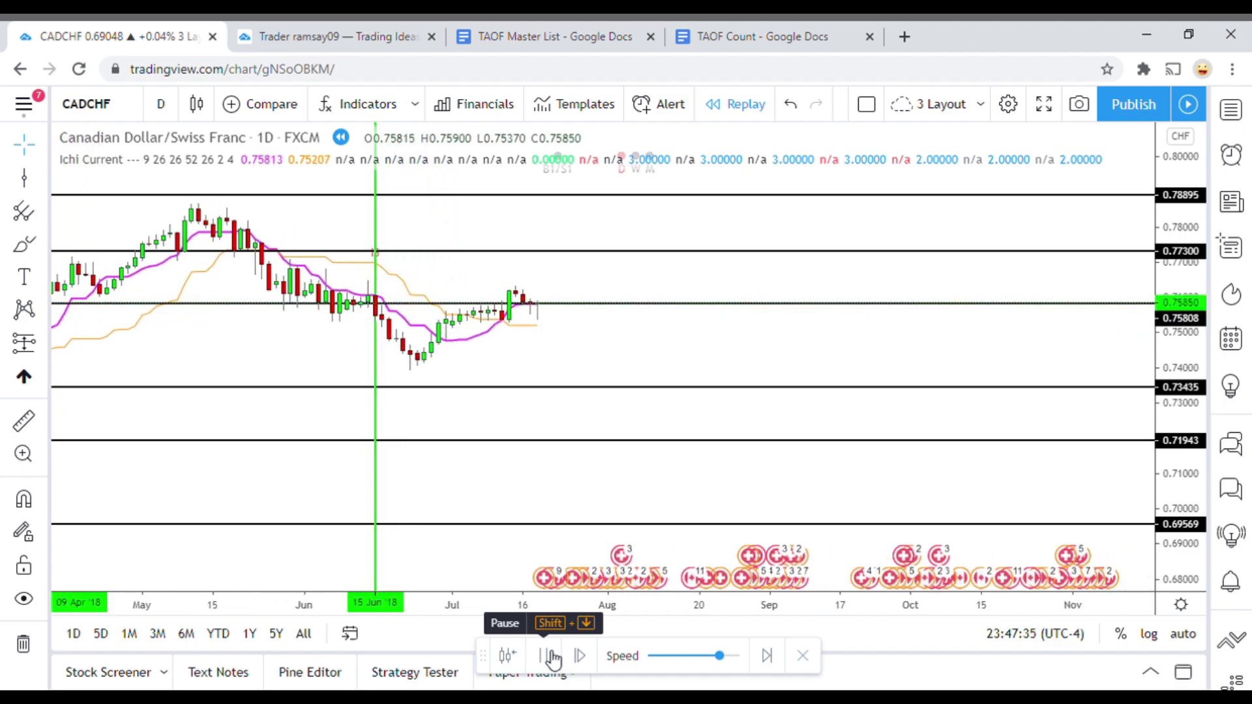
pyautogui.click(551, 657)
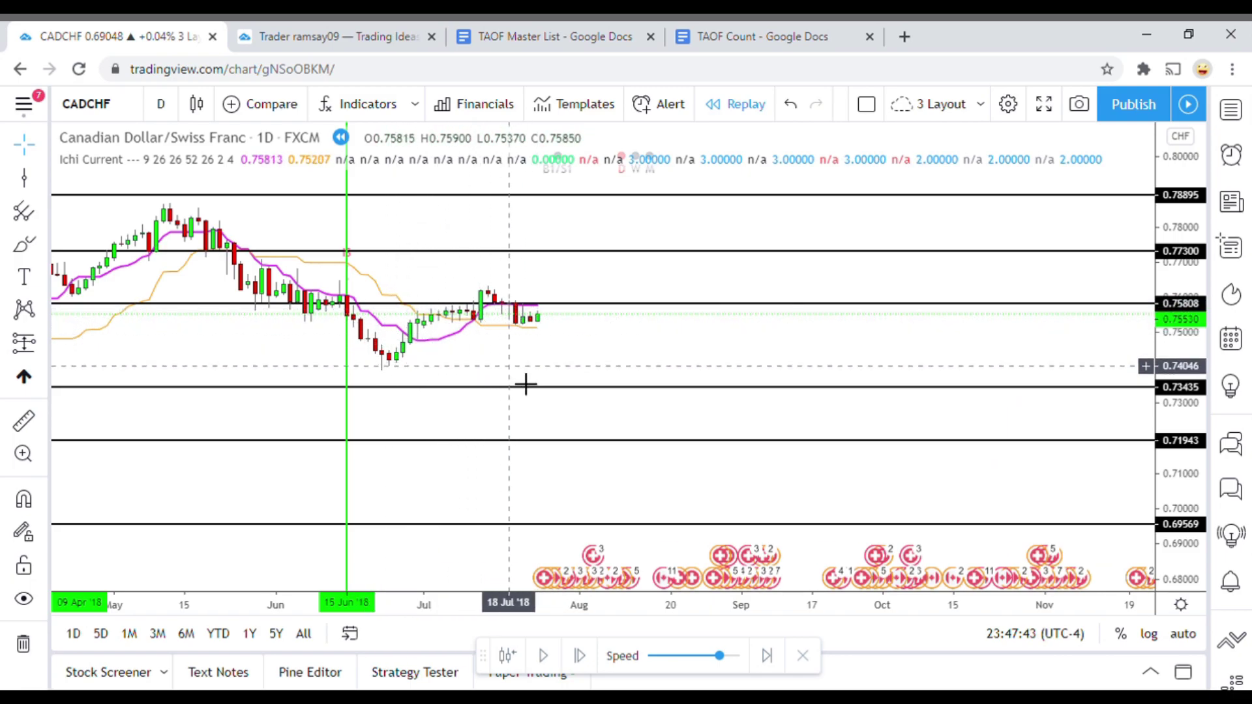
pyautogui.moveTo(526, 377); pyautogui.dragTo(526, 385)
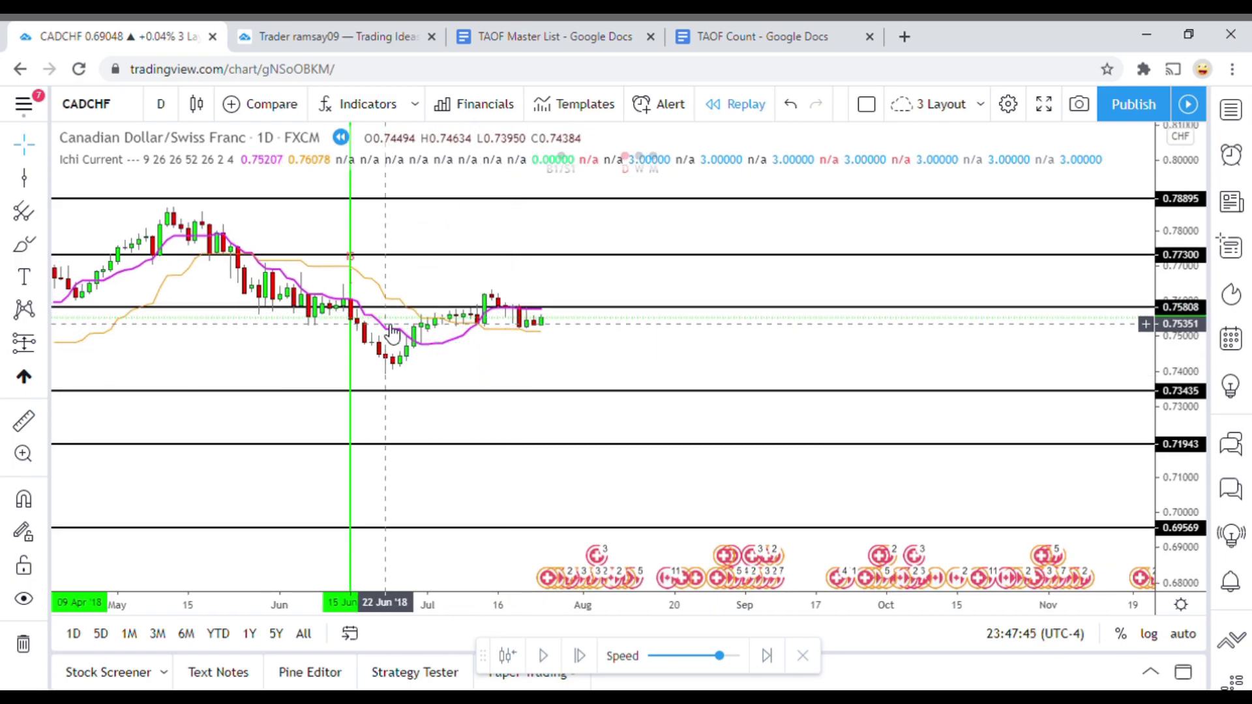
# Step: Measure the price distance upward from about 0.753 at the late-June candles, and clear the measurement
pyautogui.click(25, 422)
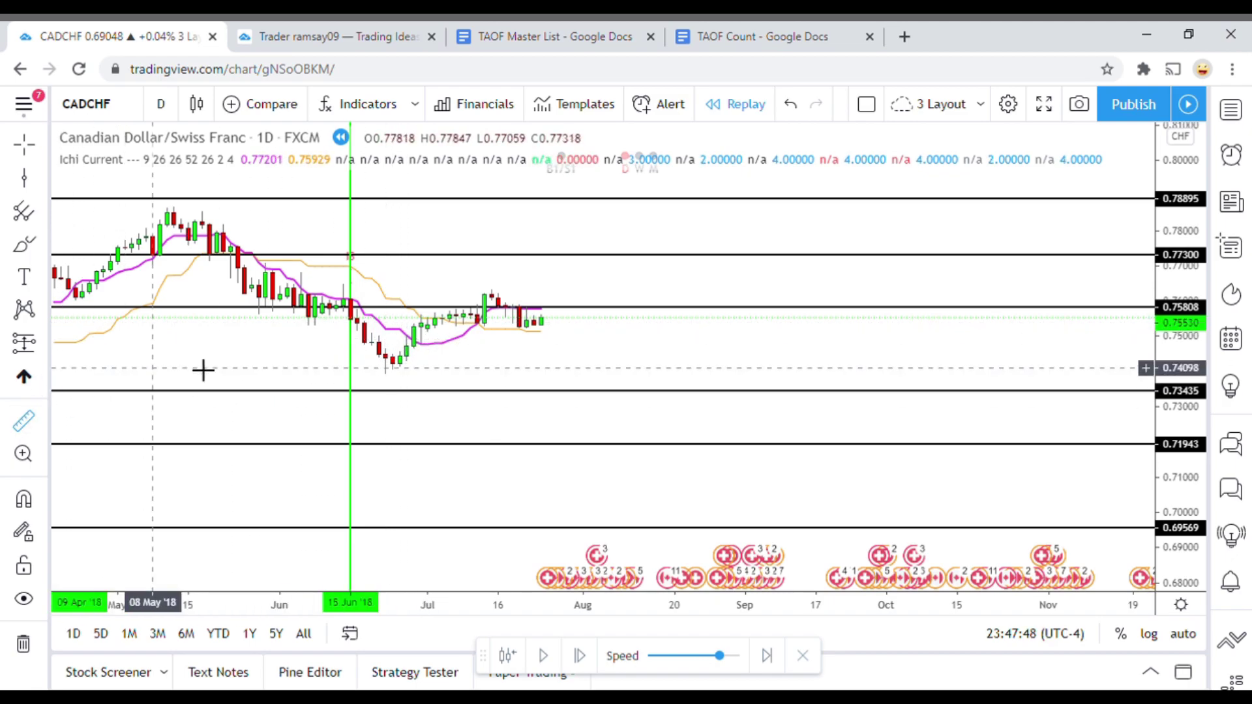
pyautogui.click(407, 339)
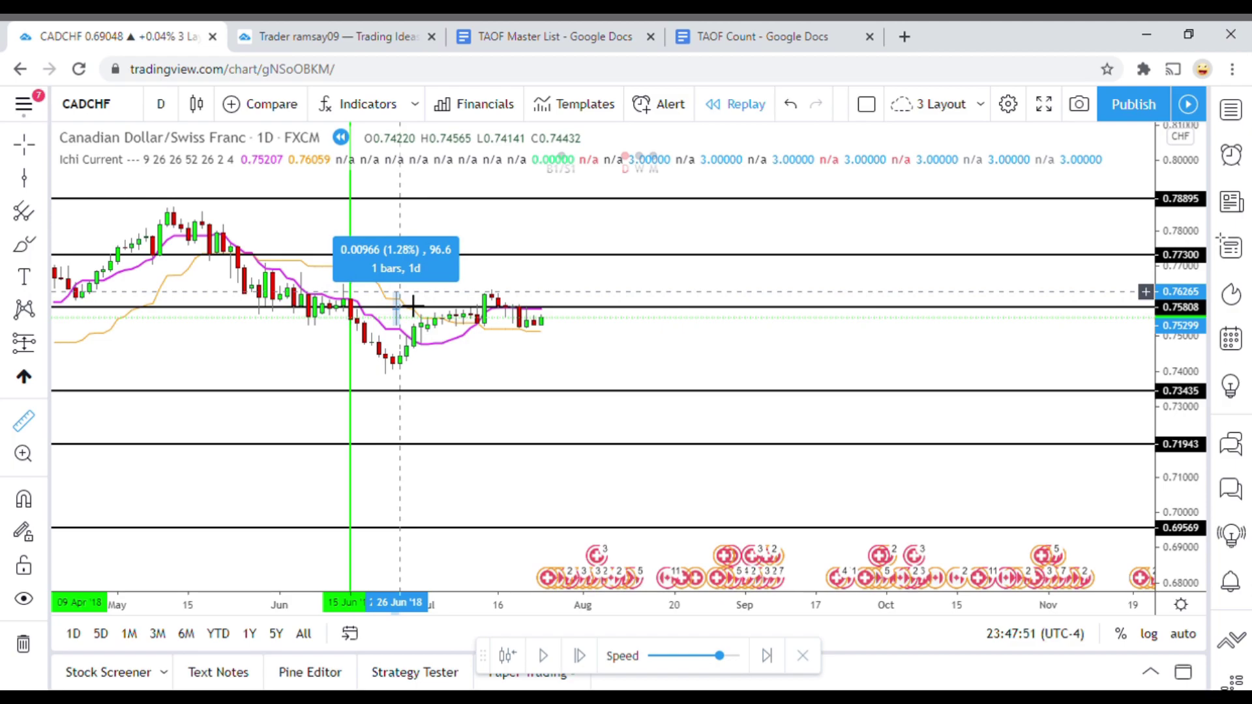
pyautogui.press('Escape')
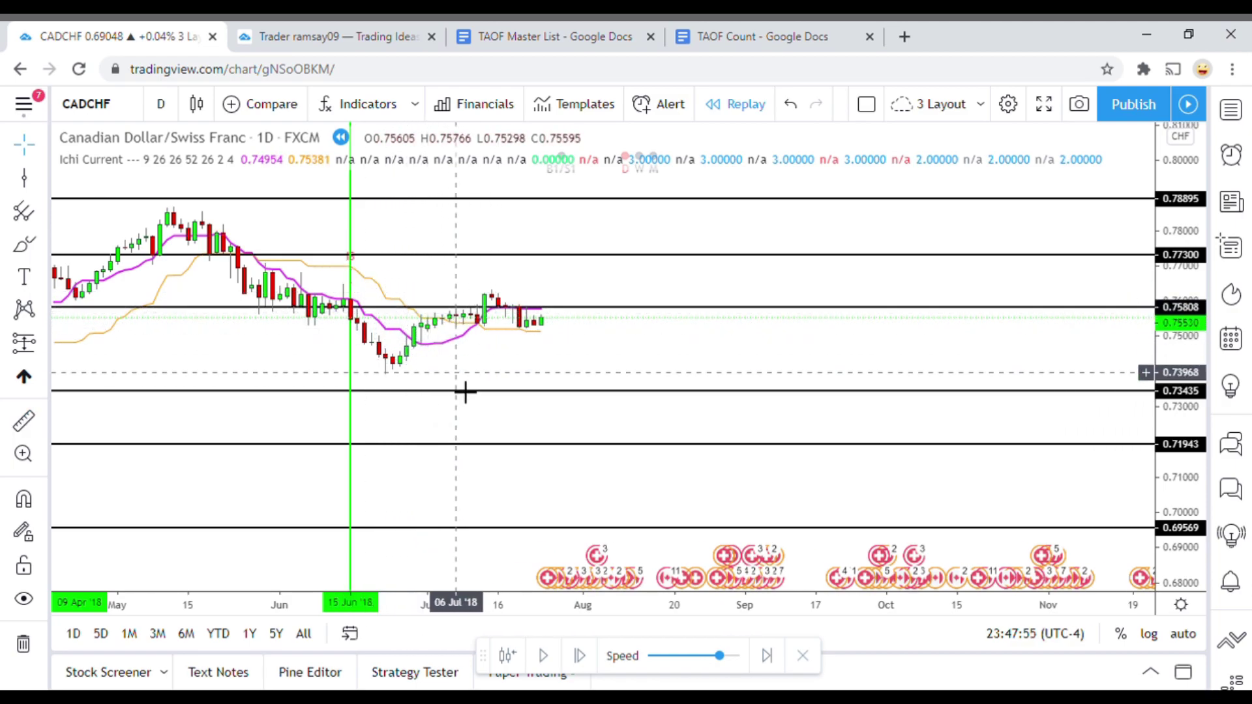
pyautogui.moveTo(502, 396); pyautogui.dragTo(502, 400)
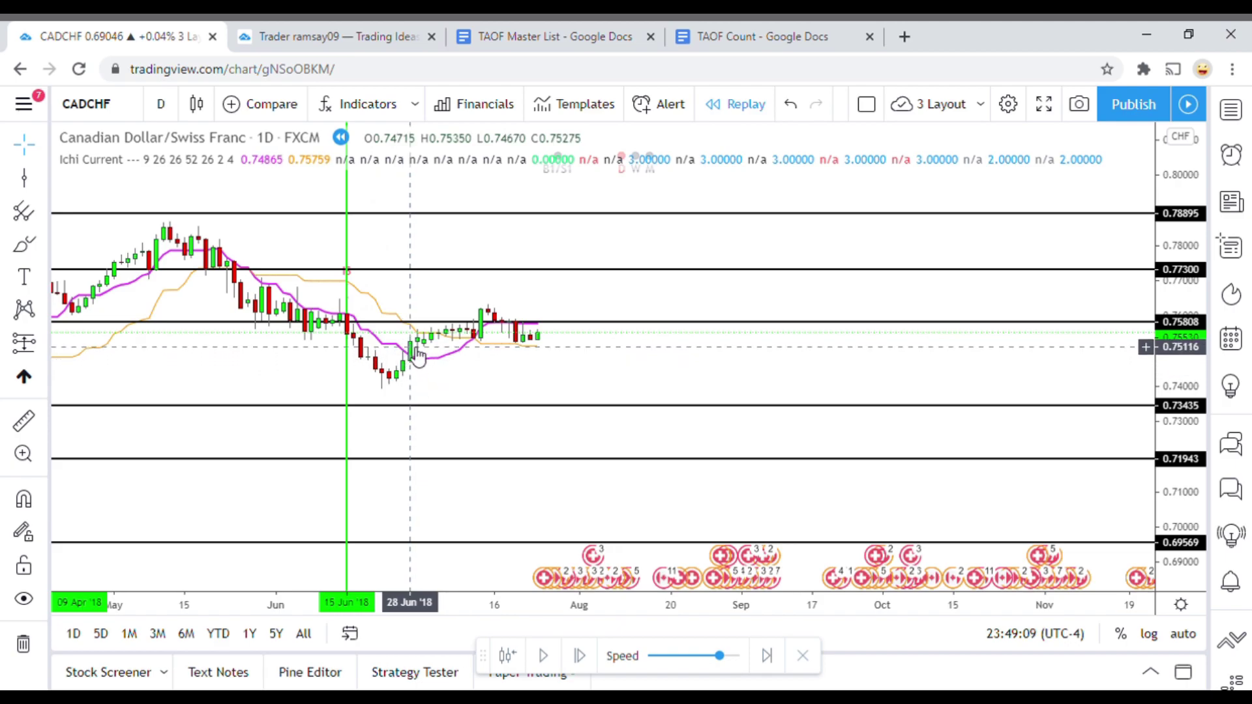
# Step: Advance the replay past the new IB signal to the 13 August 2018 candle
pyautogui.moveTo(487, 394); pyautogui.dragTo(487, 400)
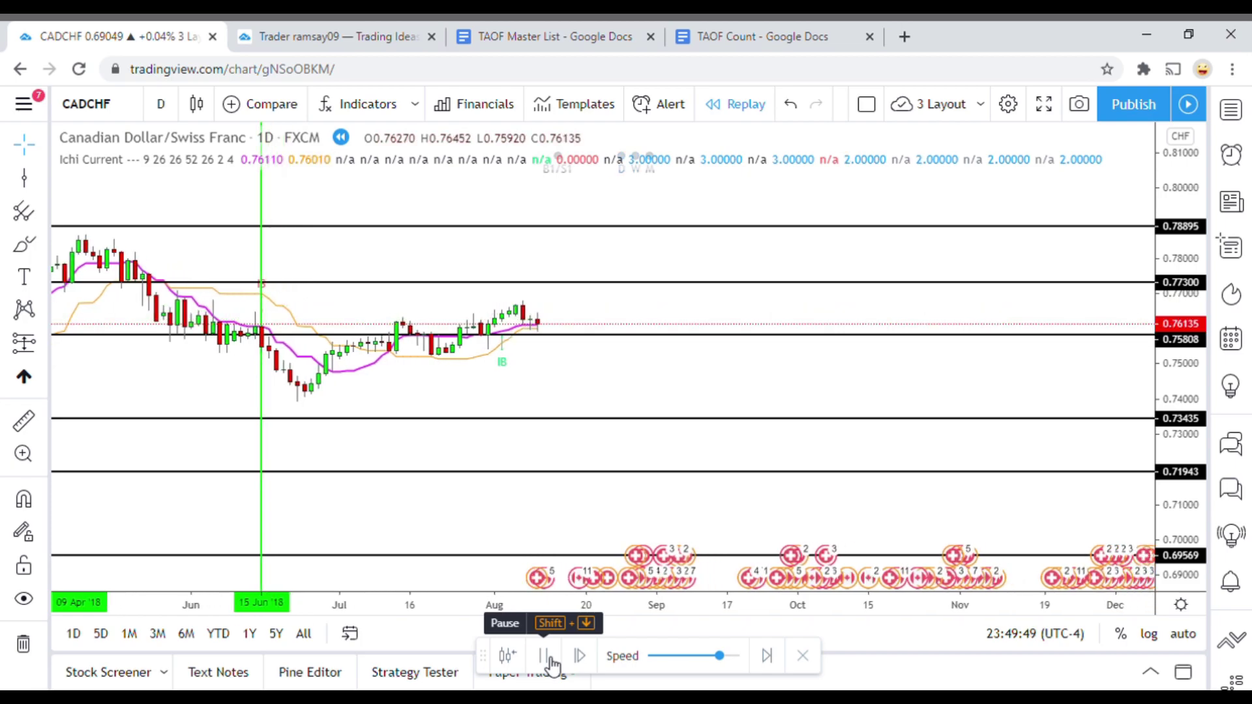
pyautogui.click(548, 657)
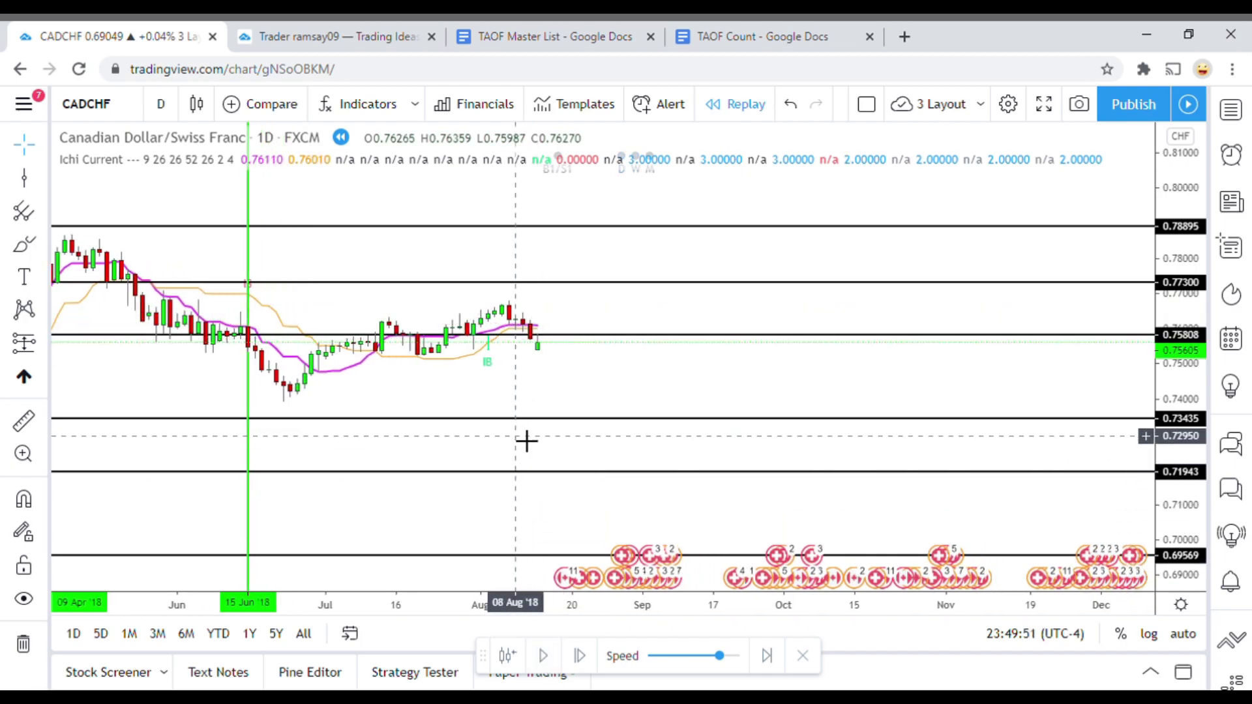
pyautogui.moveTo(503, 396); pyautogui.dragTo(495, 411)
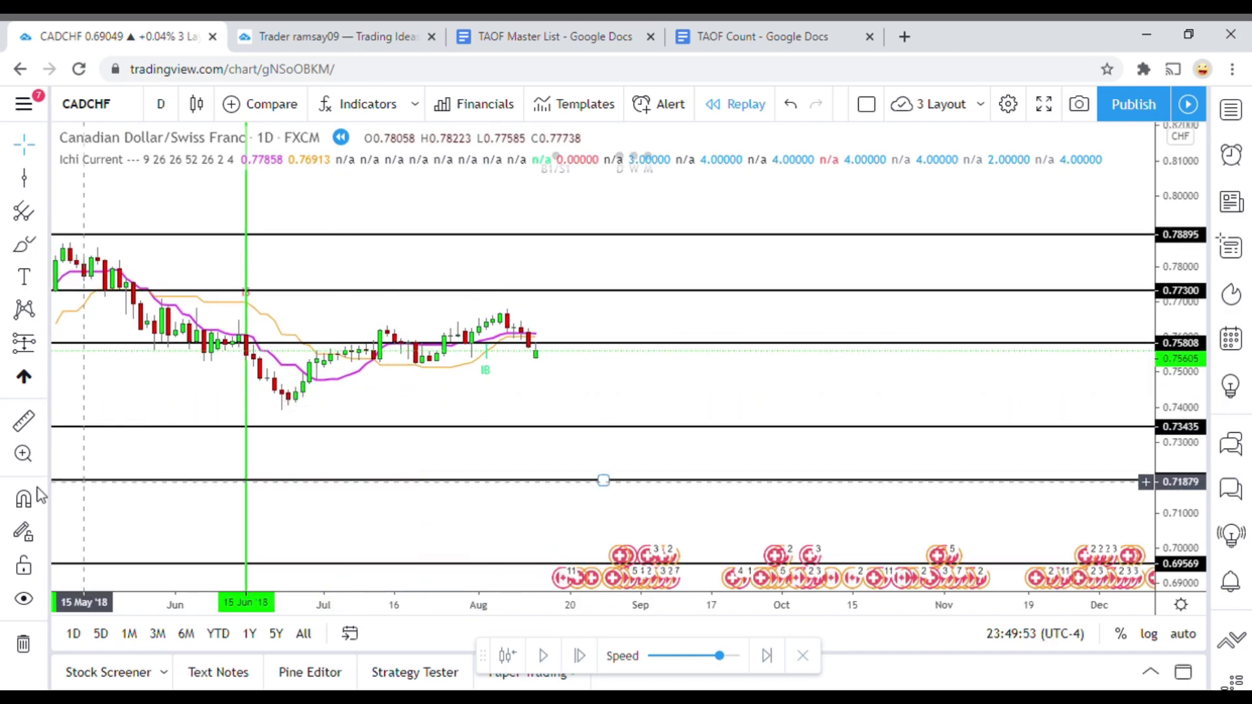
# Step: Measure the price distance upward from about 0.764 near the late-July candles before the IB signal, and clear the measurement
pyautogui.click(23, 423)
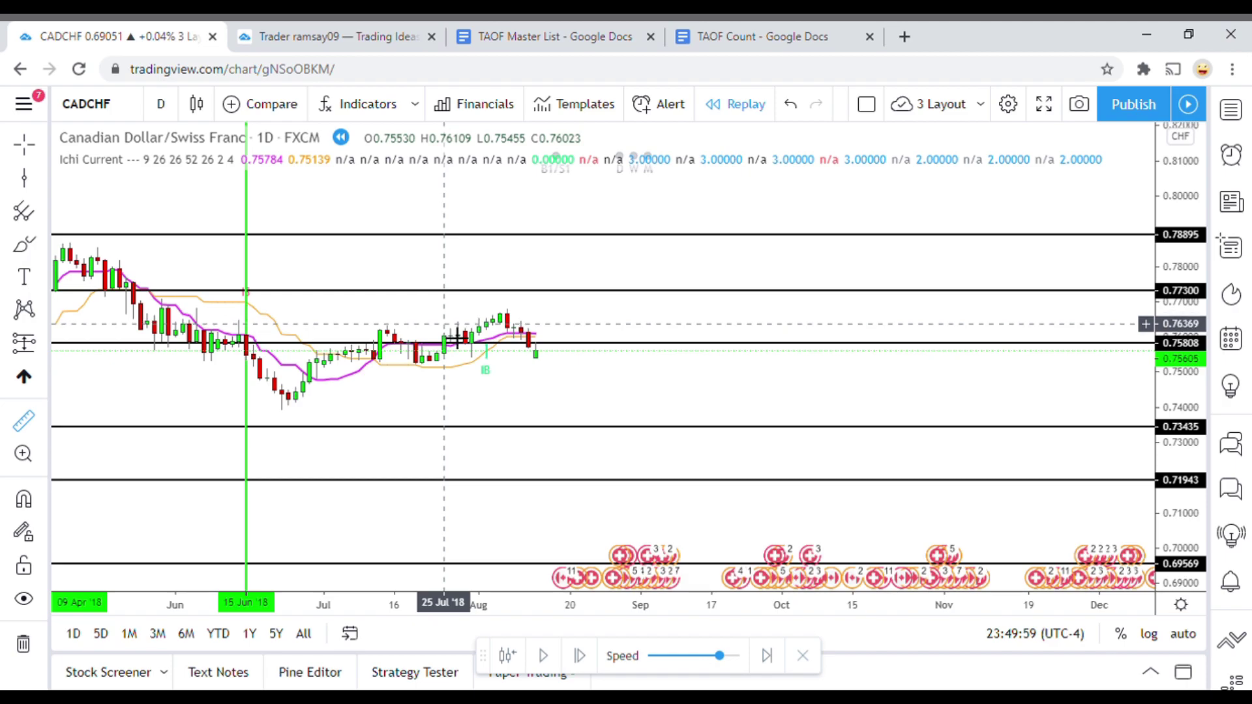
pyautogui.click(457, 336)
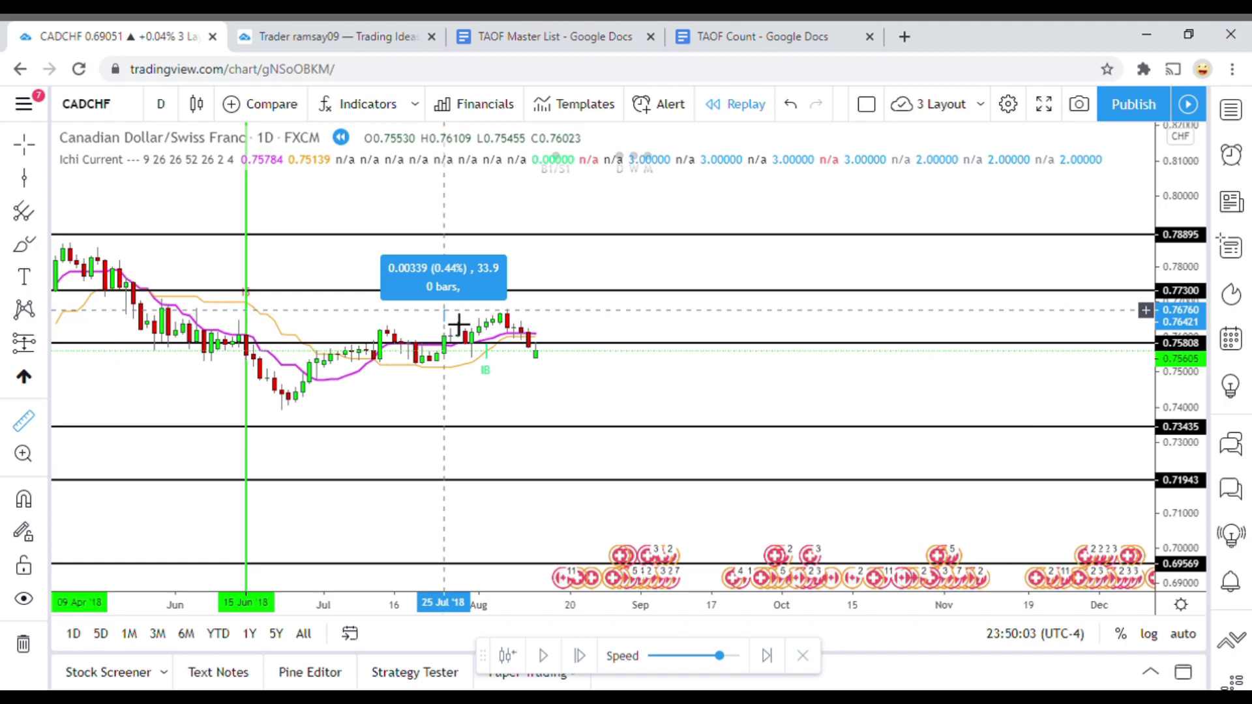
pyautogui.click(457, 321)
pyautogui.click(503, 385)
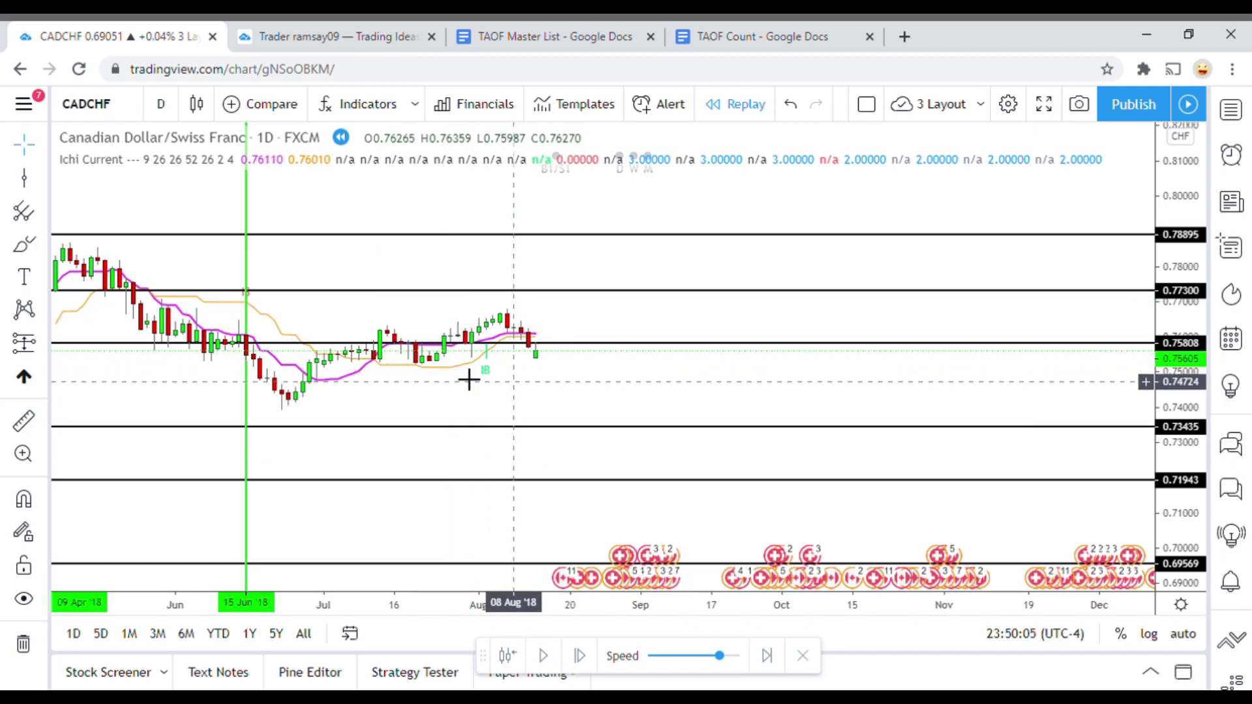
# Step: Mark the August IB signal candle with a vertical line at 2 August 2018 and colour it red
pyautogui.click(27, 179)
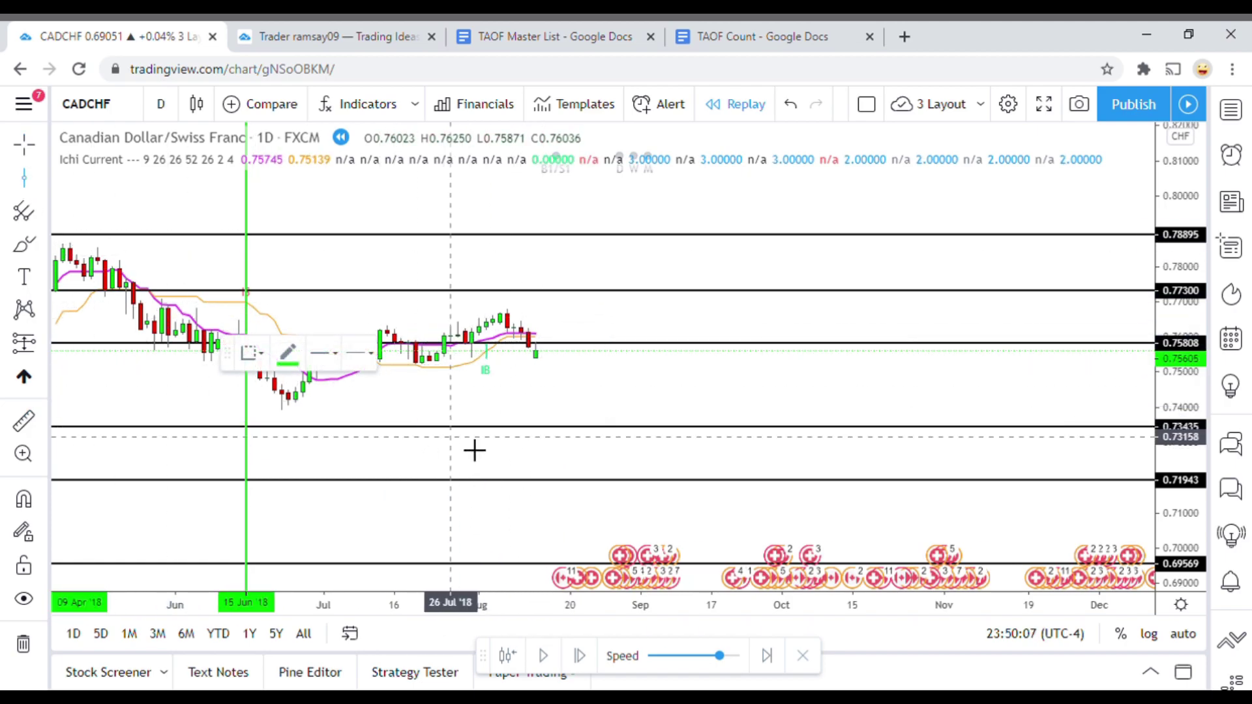
pyautogui.click(485, 401)
pyautogui.click(290, 354)
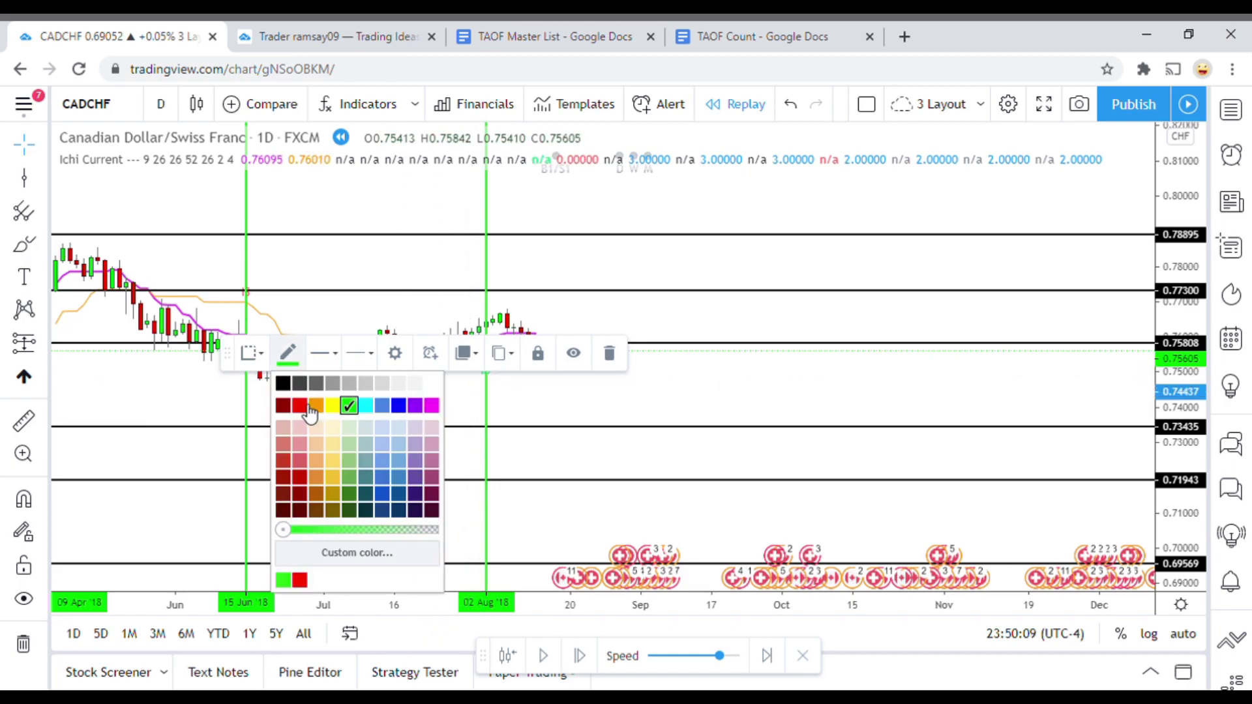
pyautogui.click(299, 405)
pyautogui.click(595, 427)
pyautogui.moveTo(635, 405); pyautogui.dragTo(637, 453)
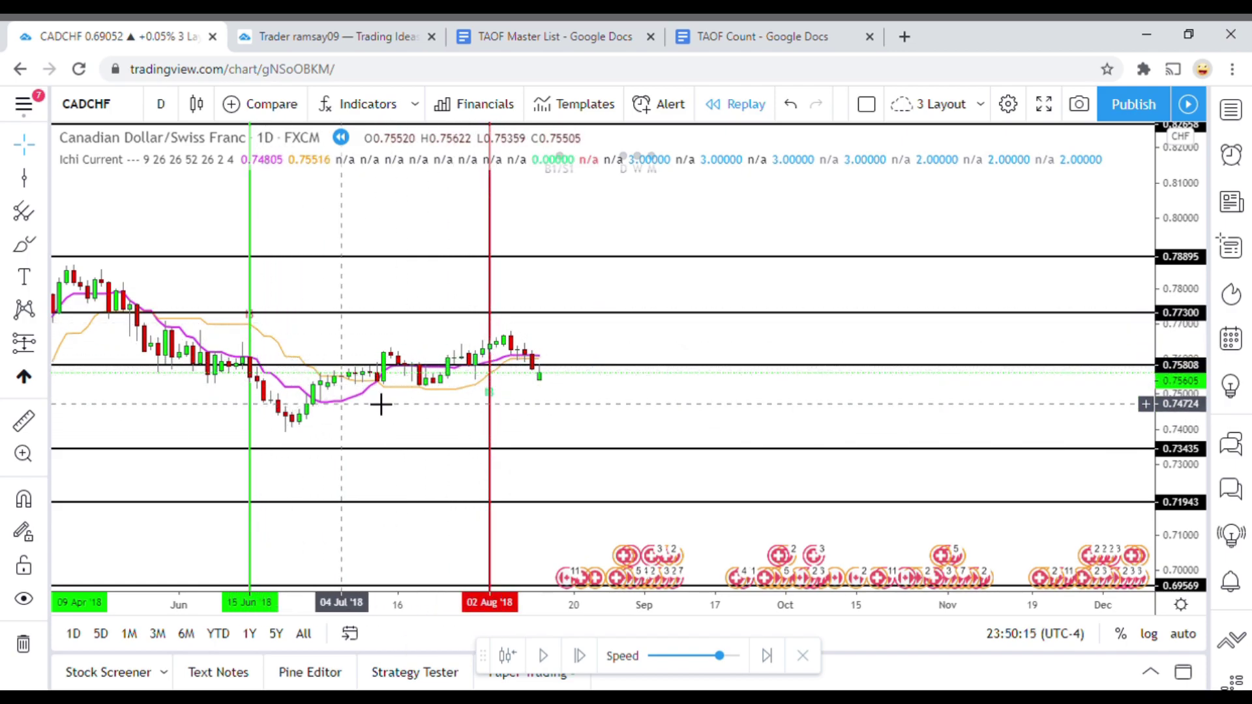
# Step: Advance the replay past the new IS signal to the 31 August 2018 candle
pyautogui.moveTo(561, 412); pyautogui.dragTo(559, 391)
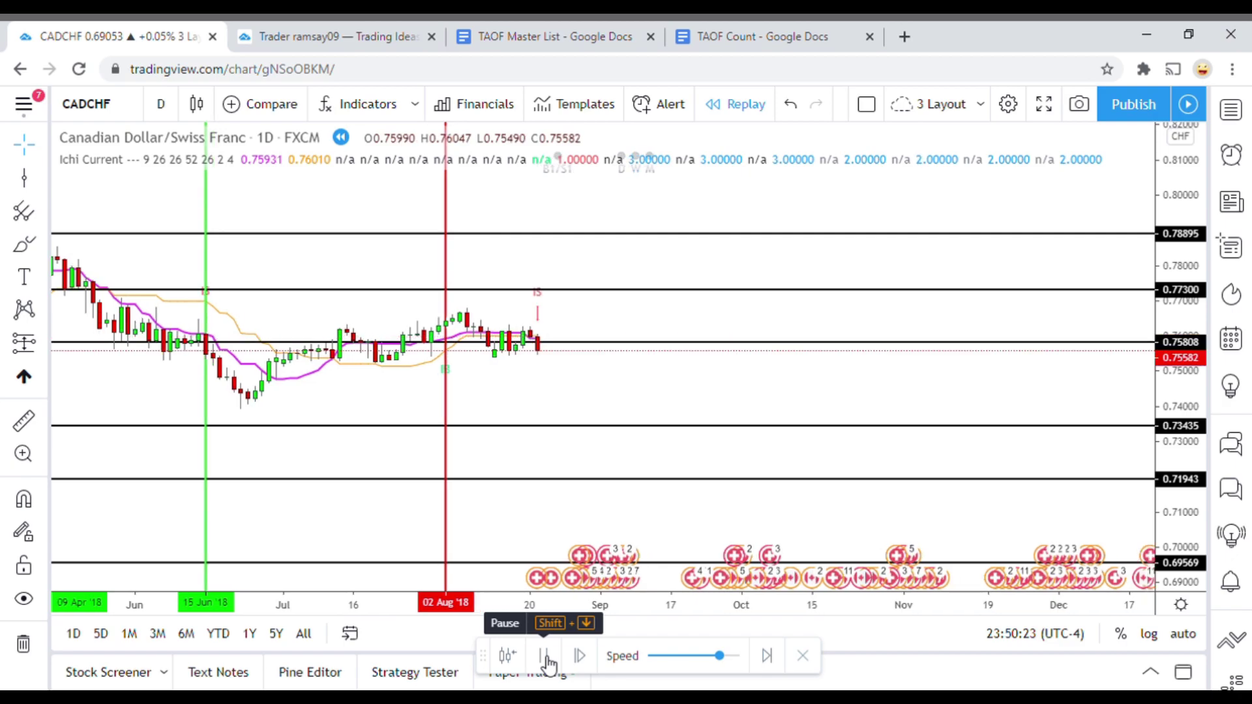
pyautogui.click(545, 656)
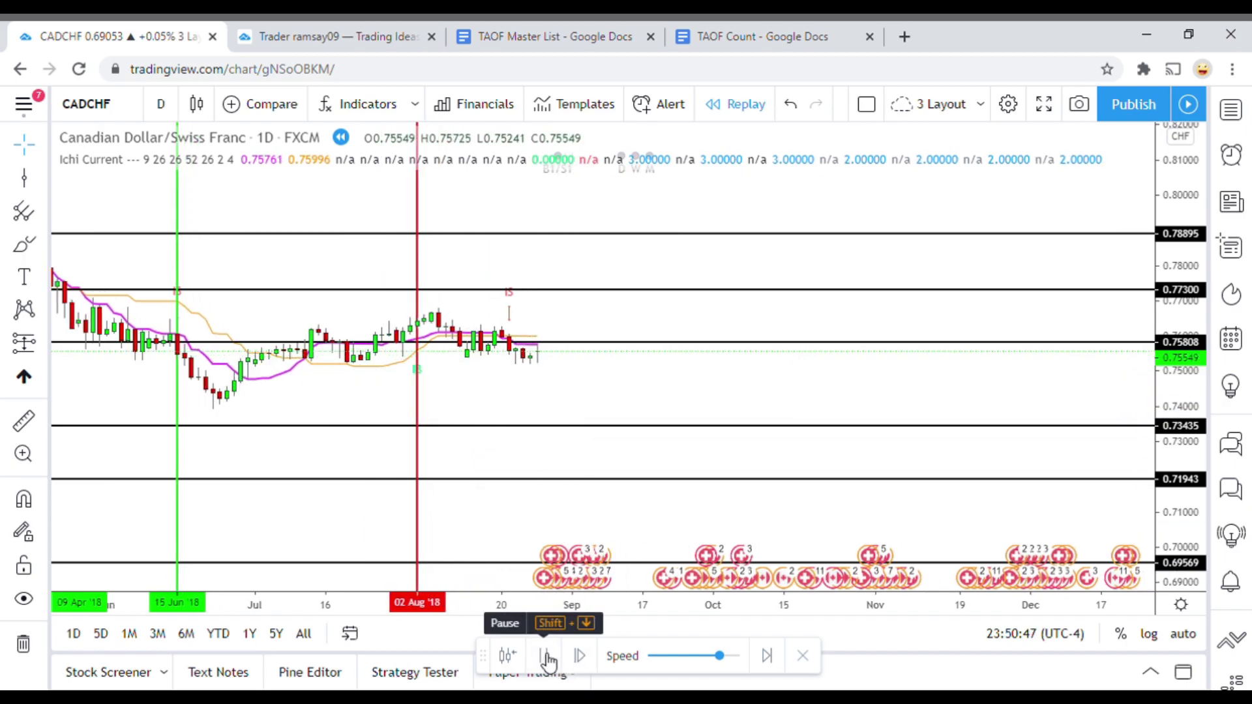
pyautogui.click(546, 657)
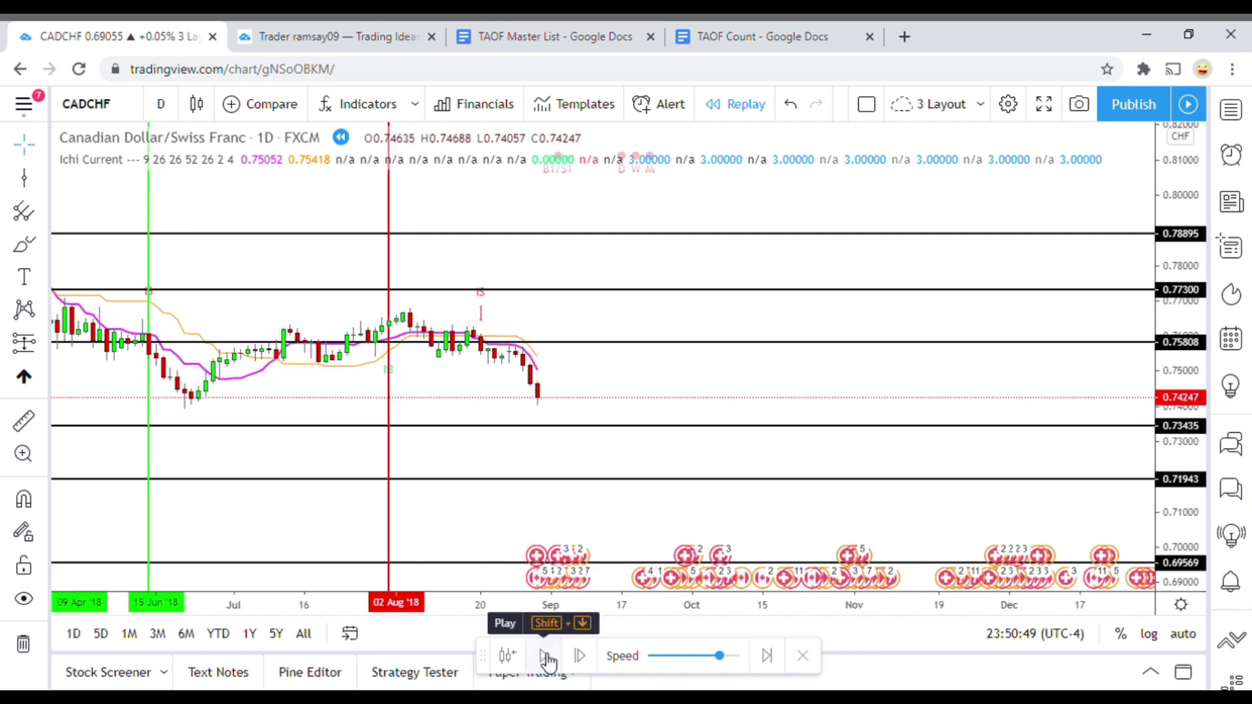
# Step: Mark the August IS signal candle with a vertical line at 21 August 2018 and colour it green
pyautogui.click(24, 177)
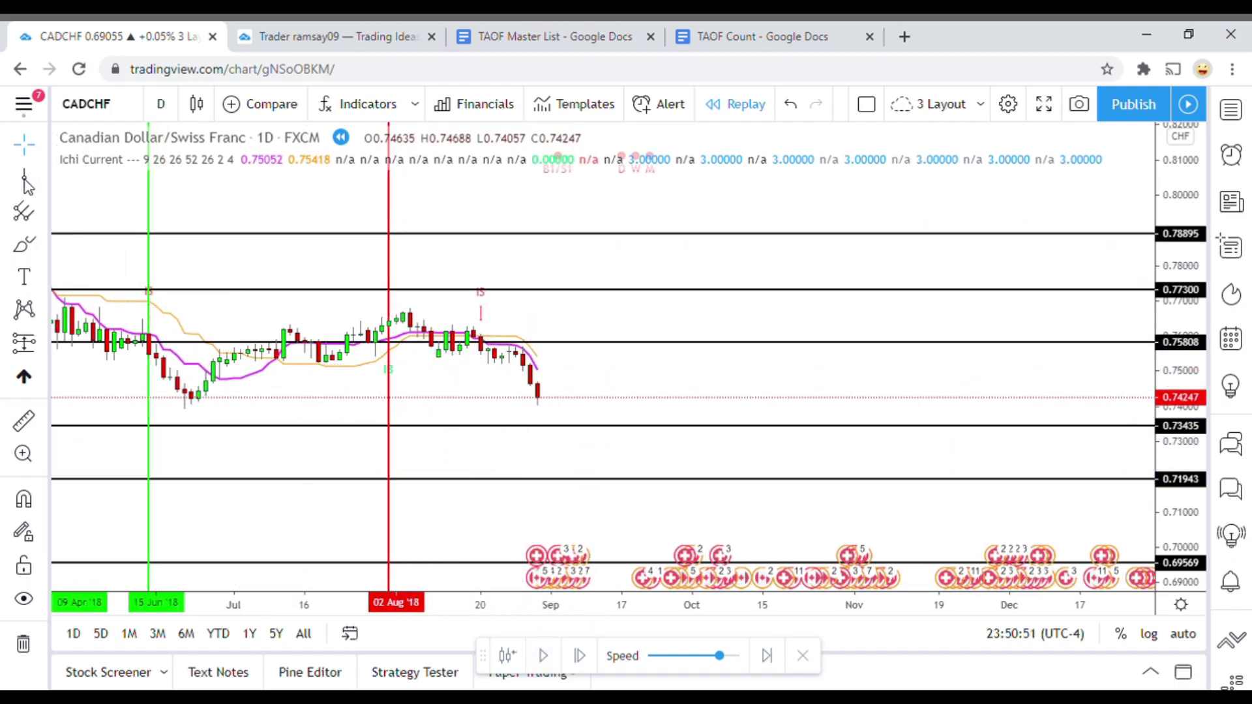
pyautogui.click(484, 384)
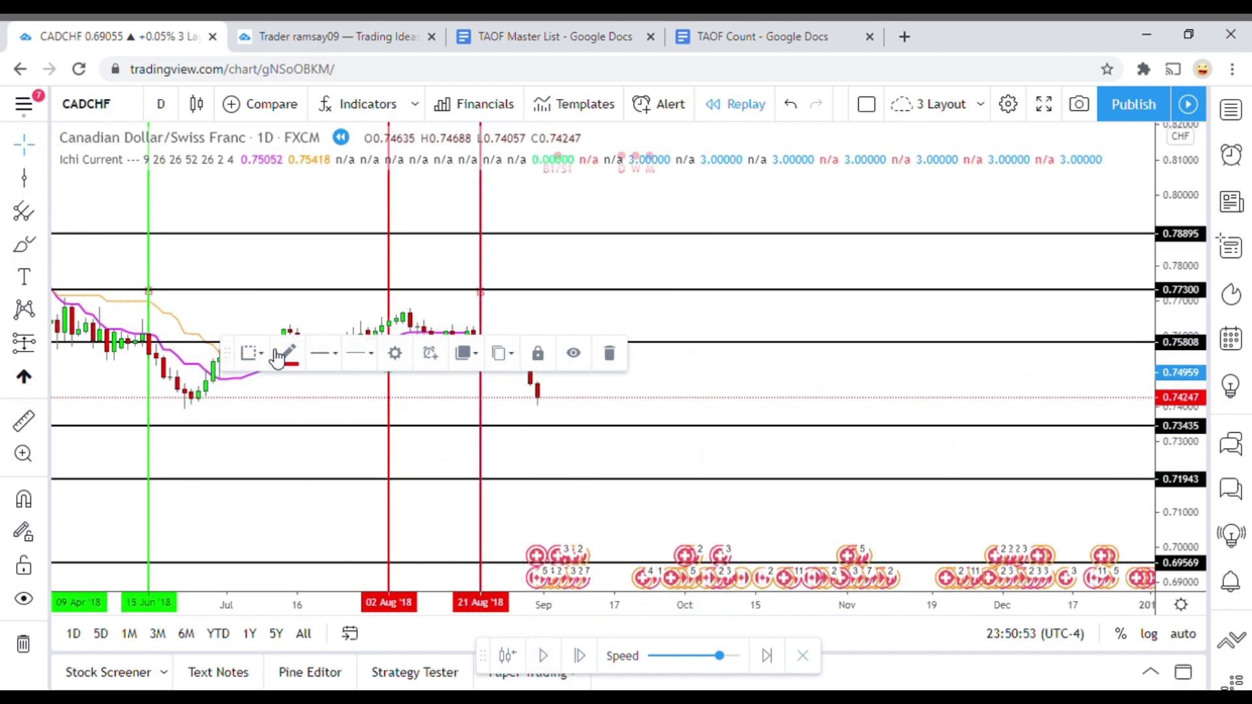
pyautogui.click(295, 355)
pyautogui.click(350, 407)
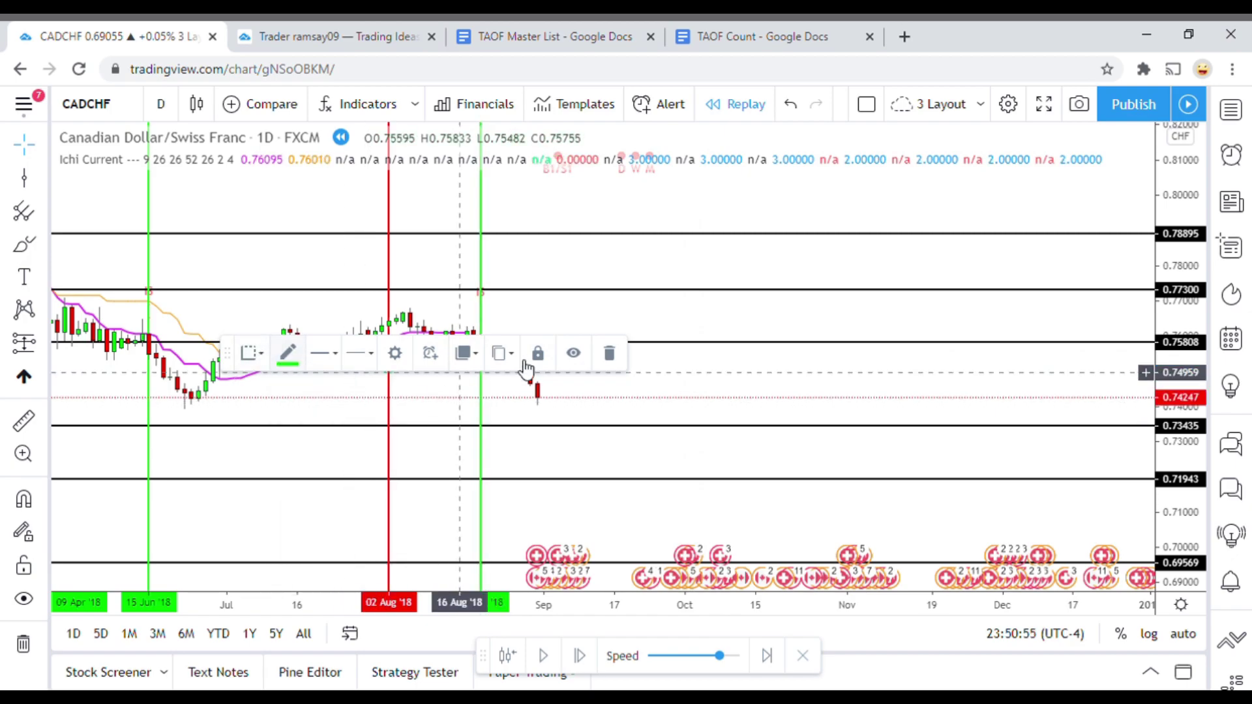
pyautogui.click(639, 378)
# Step: Advance the replay to the 11 September 2018 candle to follow price after the August IS signal
pyautogui.moveTo(634, 409); pyautogui.dragTo(643, 375)
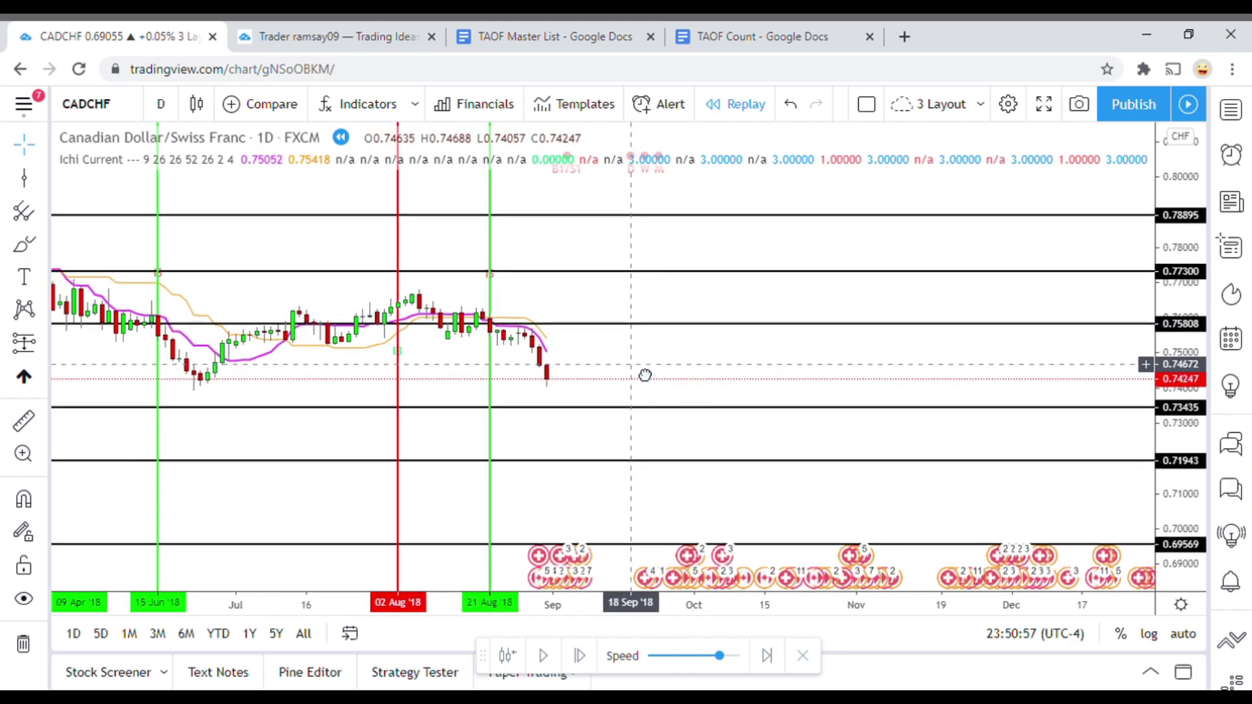
pyautogui.click(546, 657)
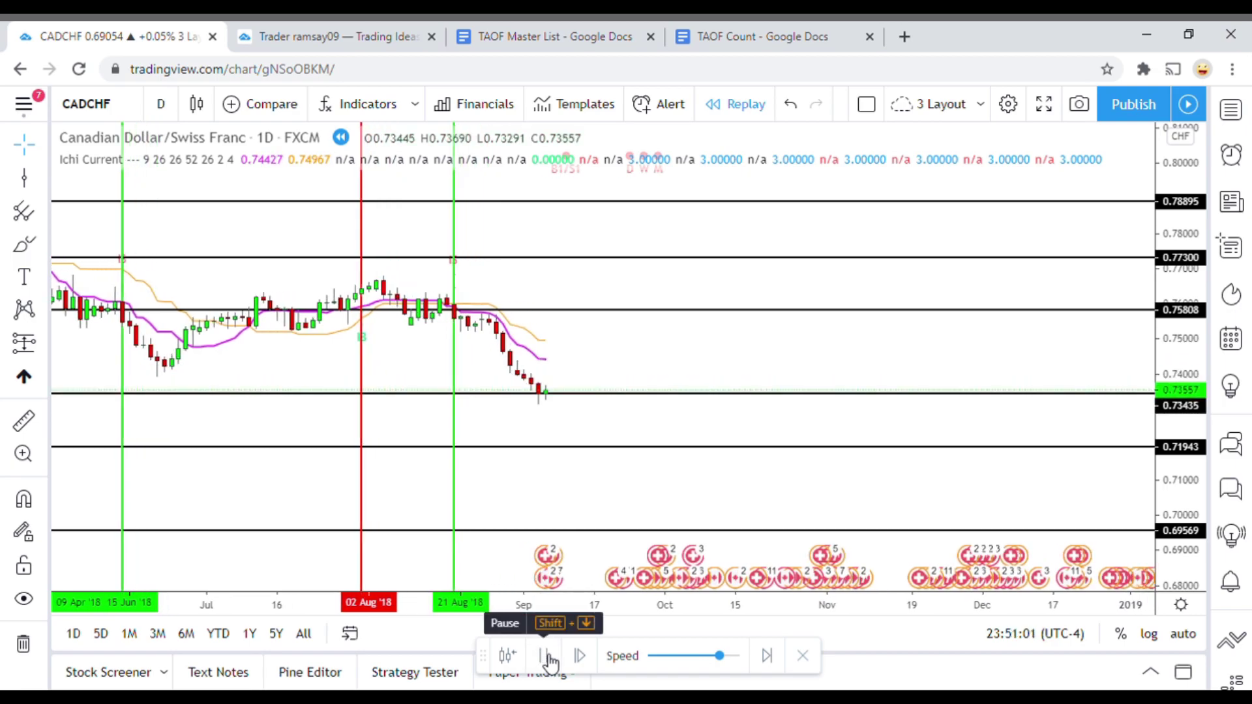
pyautogui.click(547, 657)
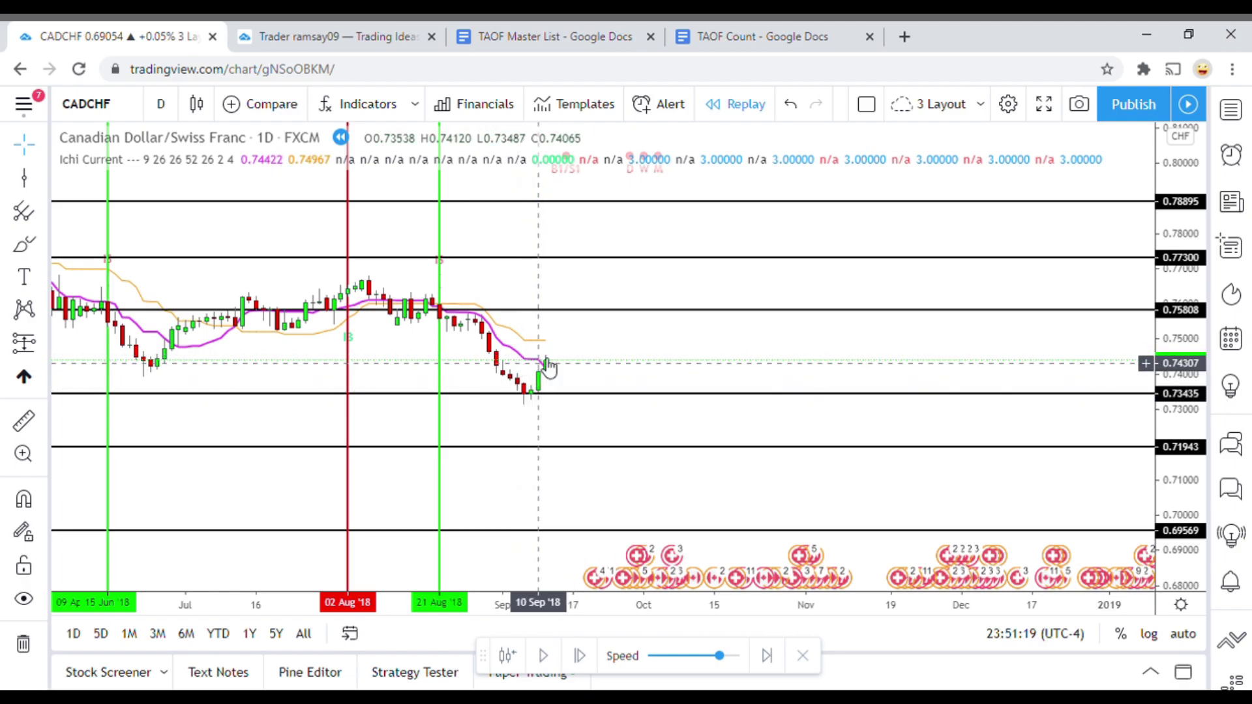
pyautogui.moveTo(590, 422); pyautogui.dragTo(611, 425)
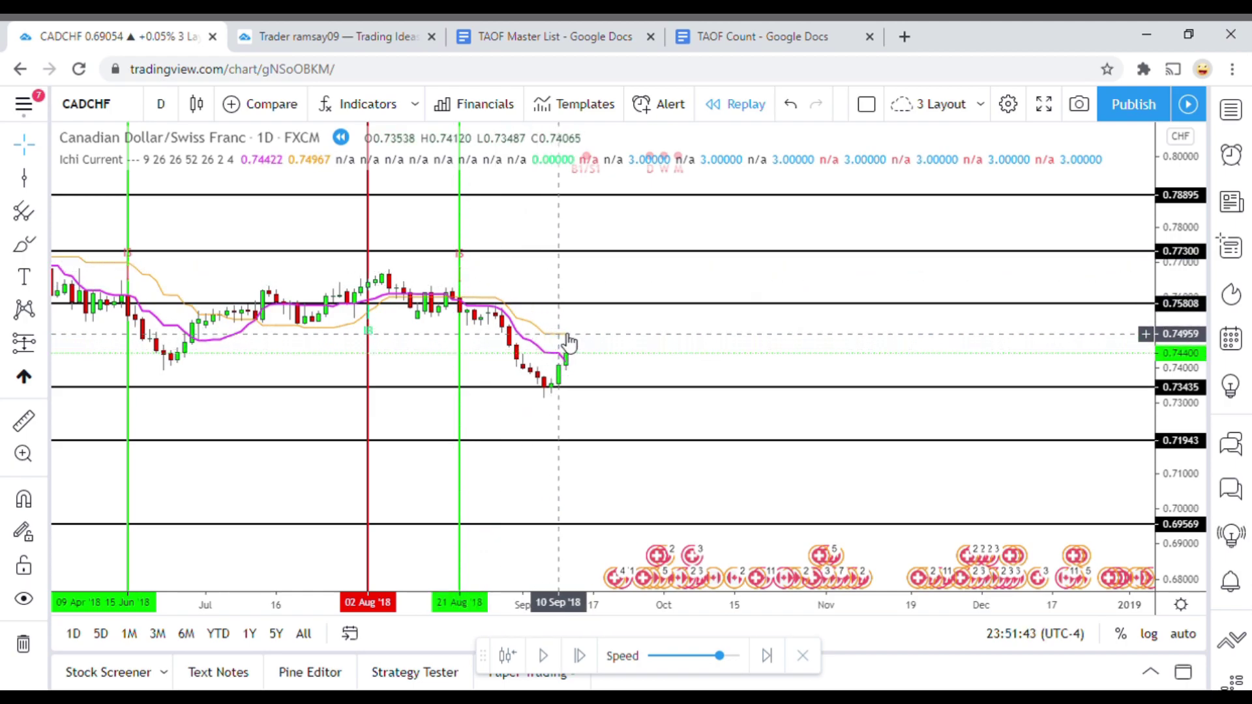
pyautogui.hotkey('shift', 'Right')
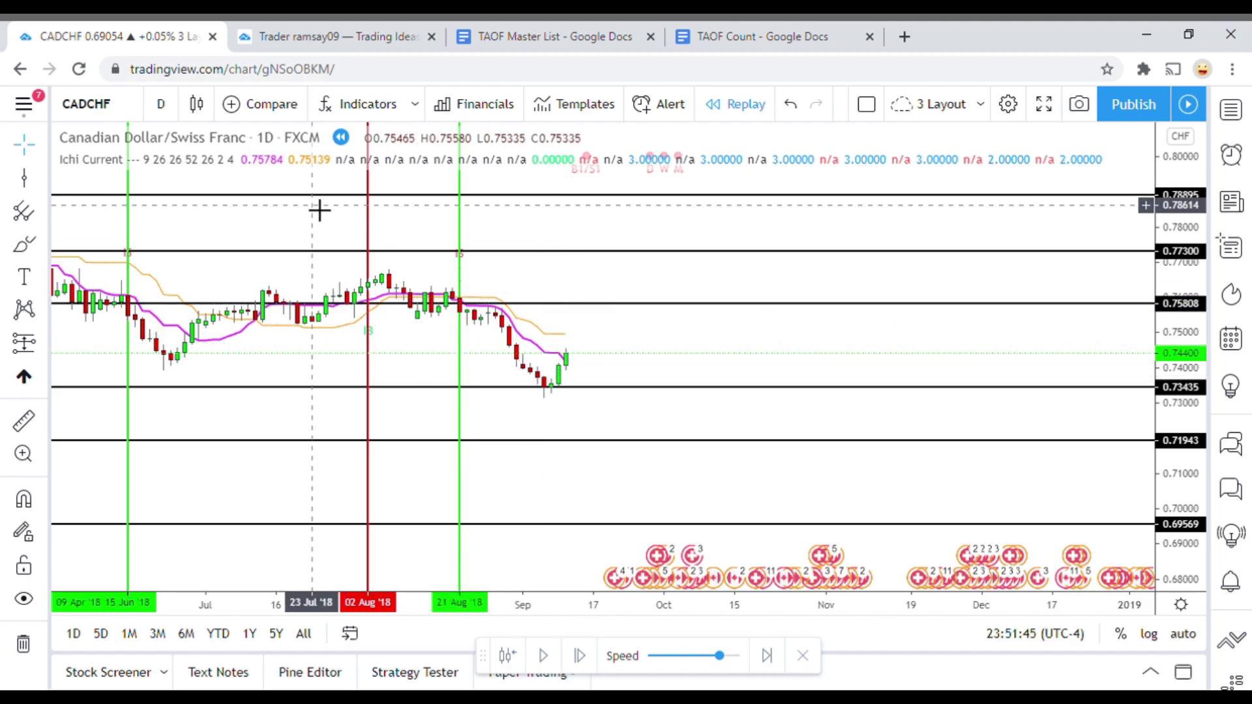
# Step: Open the Ichi indicator's style settings to review the plotted lines, and close them without changes
pyautogui.click(162, 167)
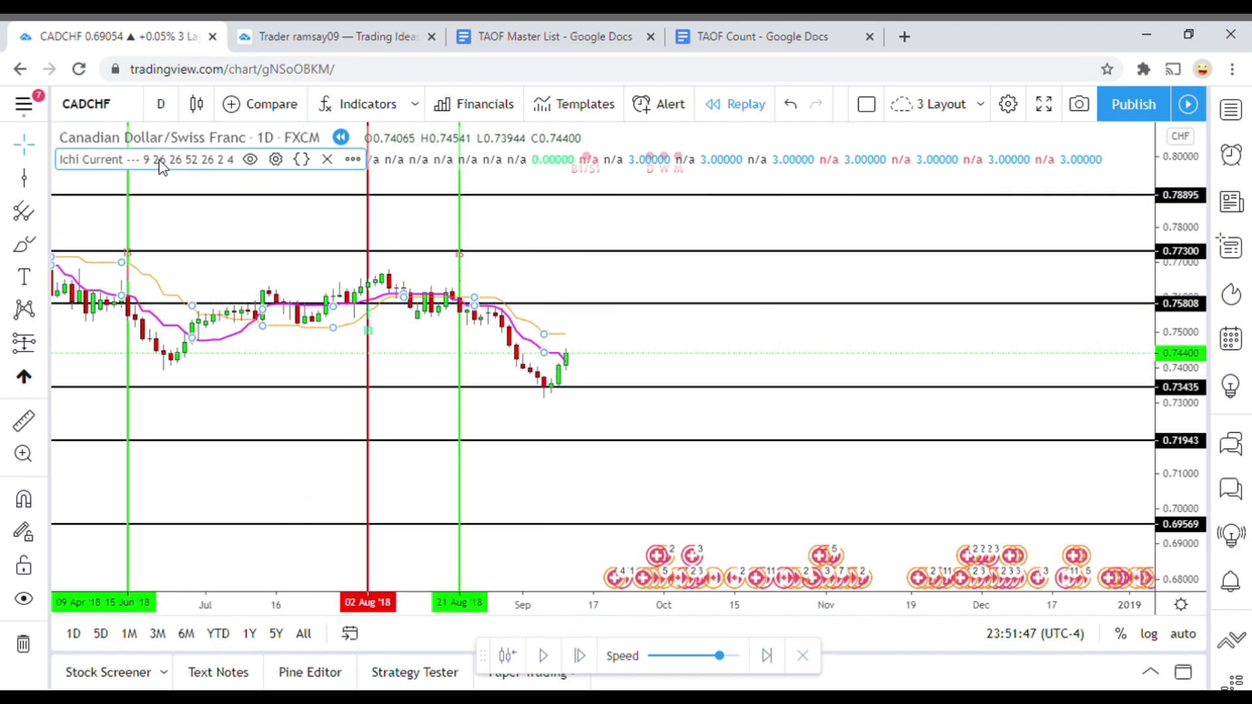
pyautogui.click(277, 160)
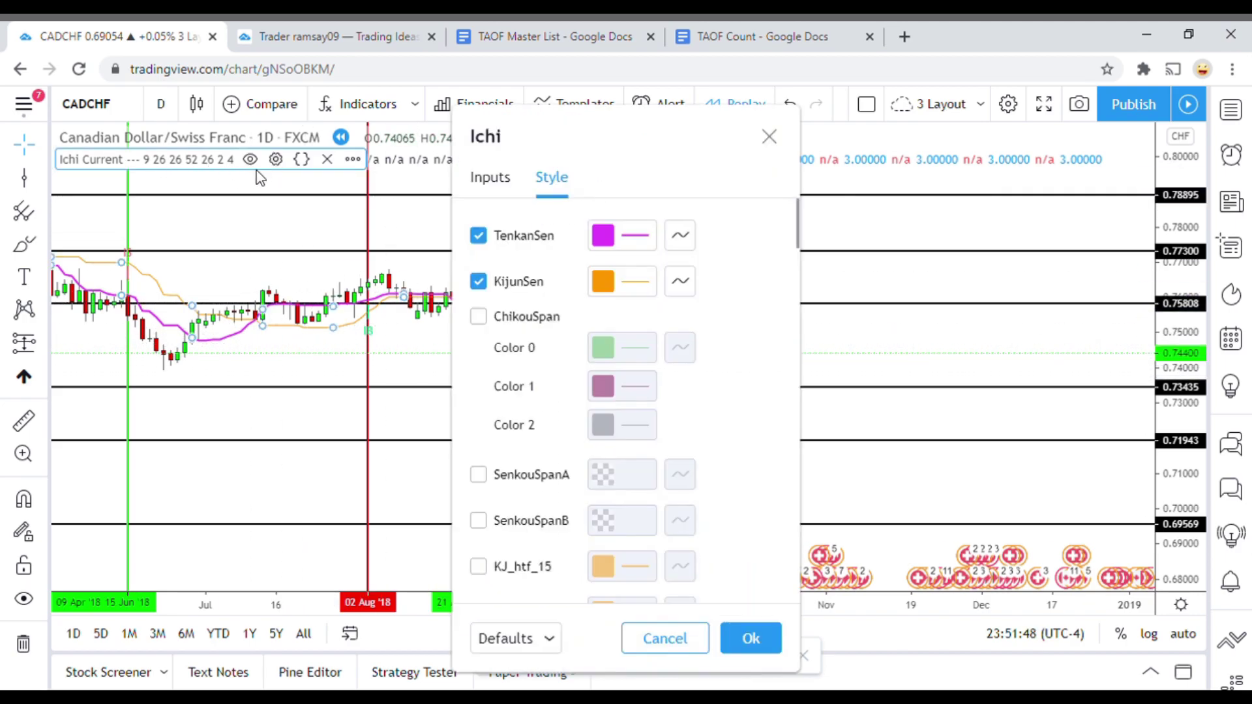
pyautogui.click(771, 137)
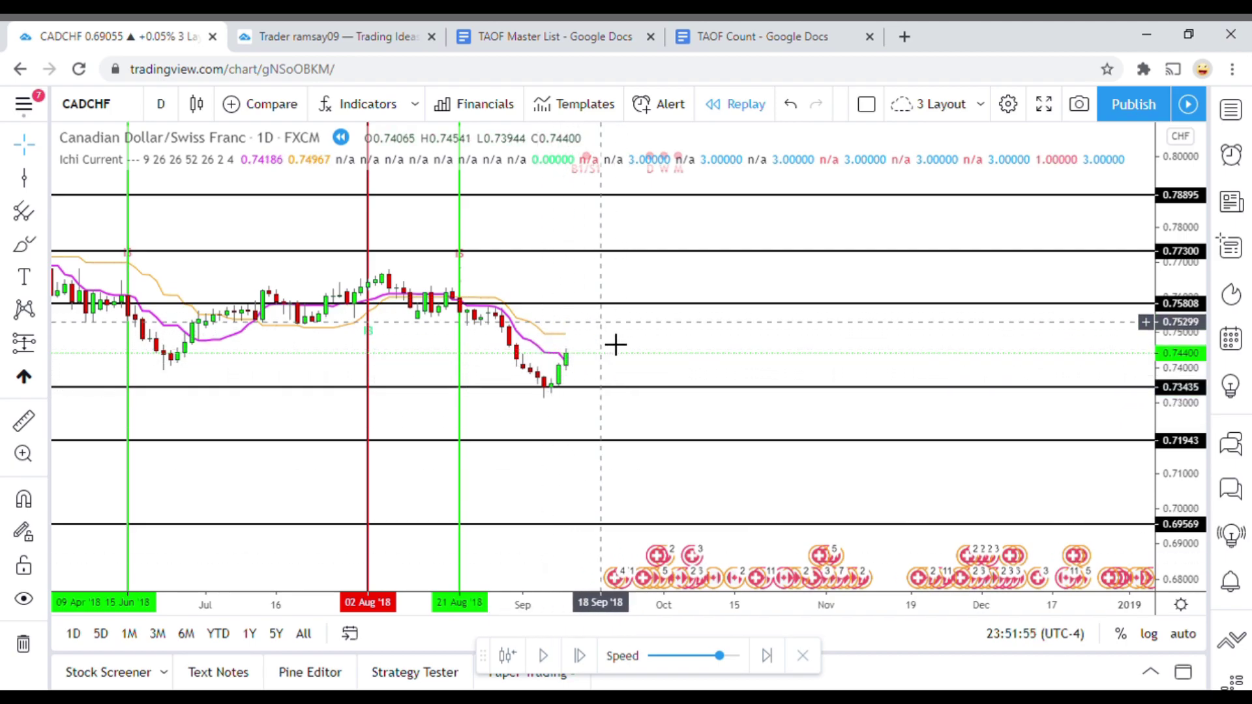
# Step: Advance the replay to the 21 September 2018 candle and examine price around the Ichi lines
pyautogui.click(549, 656)
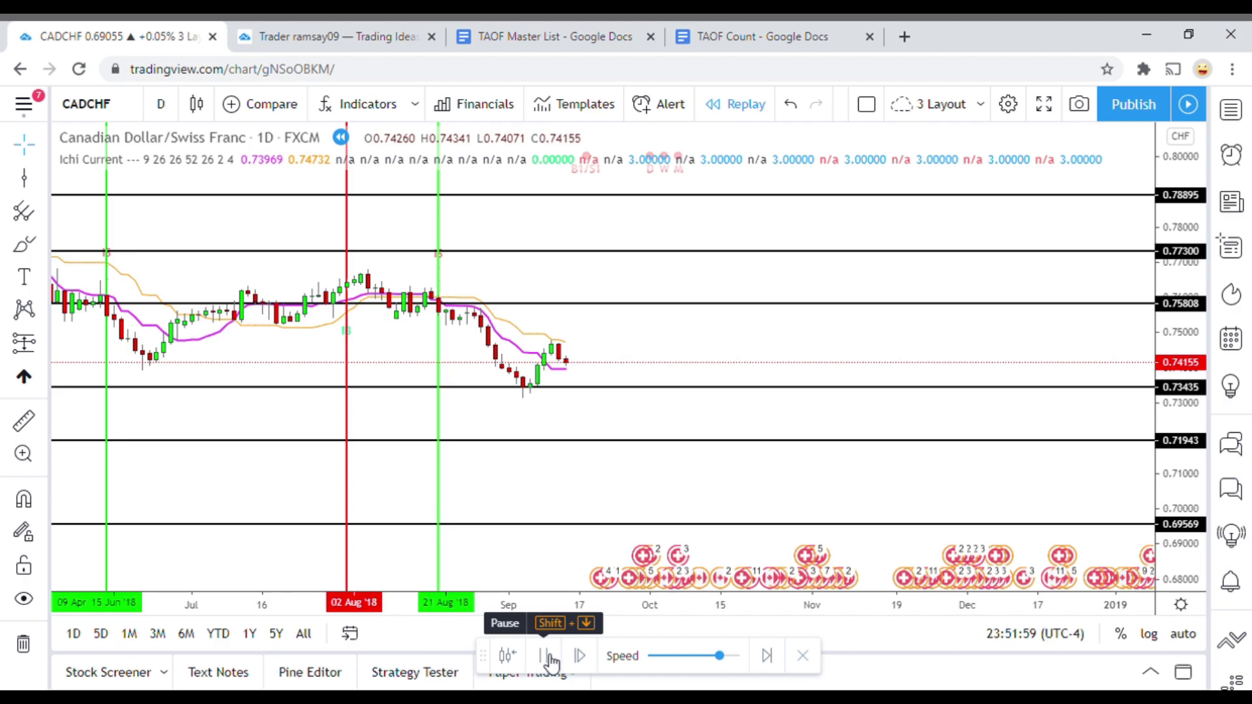
pyautogui.click(548, 656)
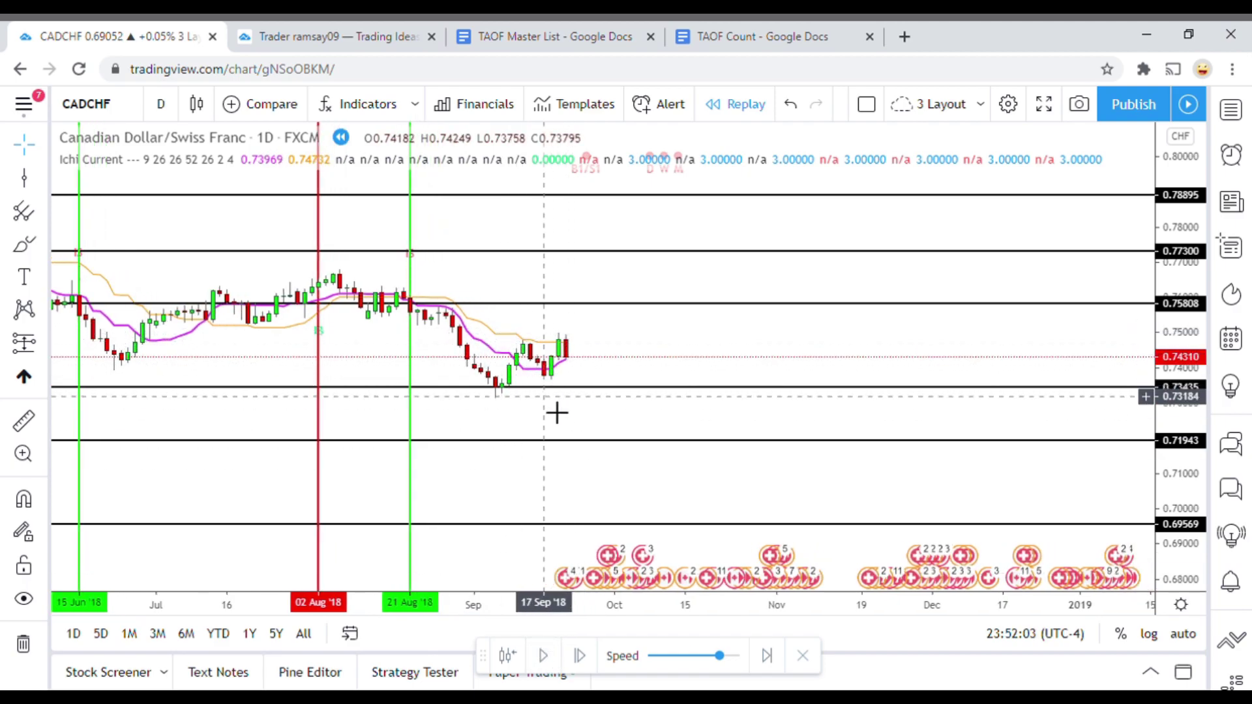
pyautogui.moveTo(620, 383); pyautogui.dragTo(624, 371)
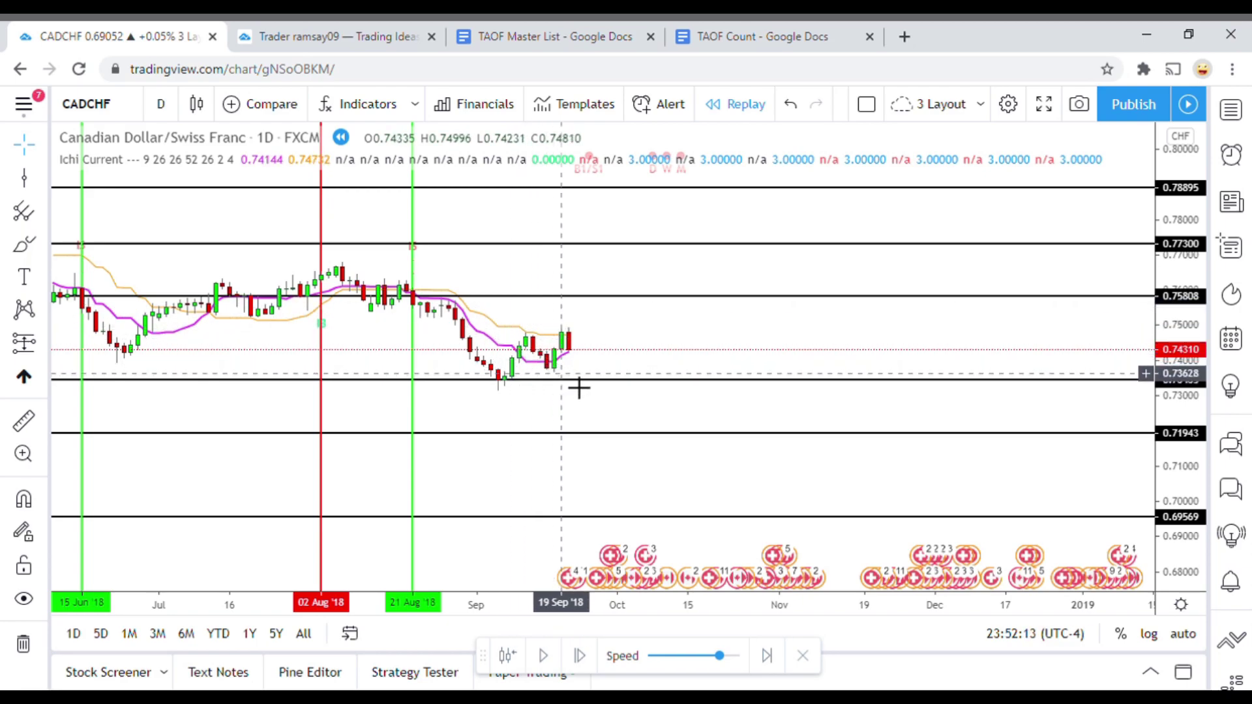
pyautogui.moveTo(630, 376); pyautogui.dragTo(622, 399)
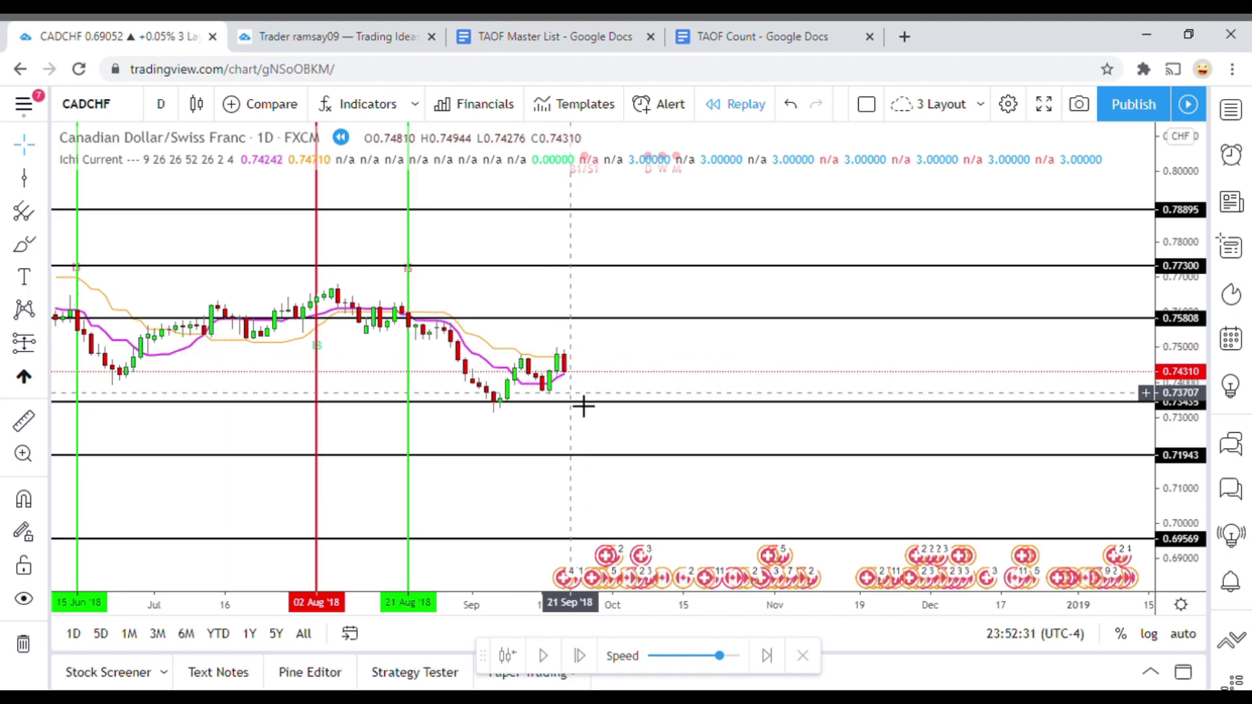
# Step: Run the replay on from 21 September 2018 and pause it once the next IB signal has printed
pyautogui.moveTo(654, 395); pyautogui.dragTo(651, 409)
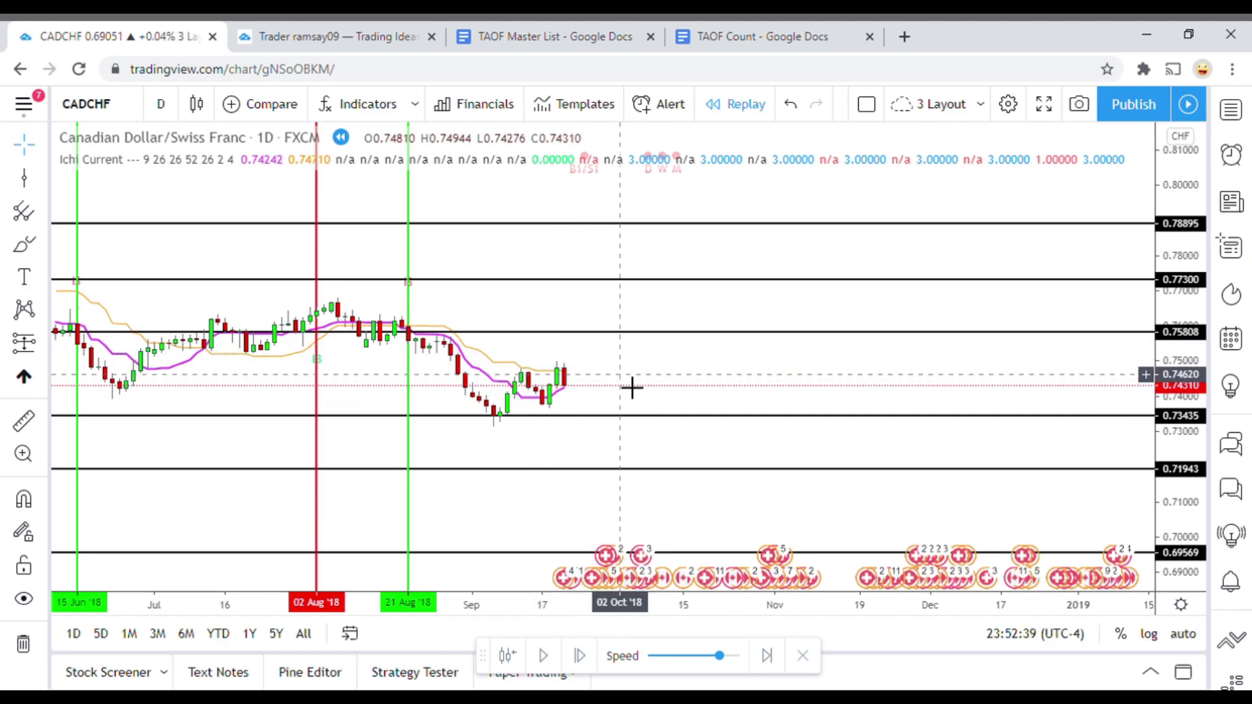
pyautogui.moveTo(632, 389); pyautogui.dragTo(630, 374)
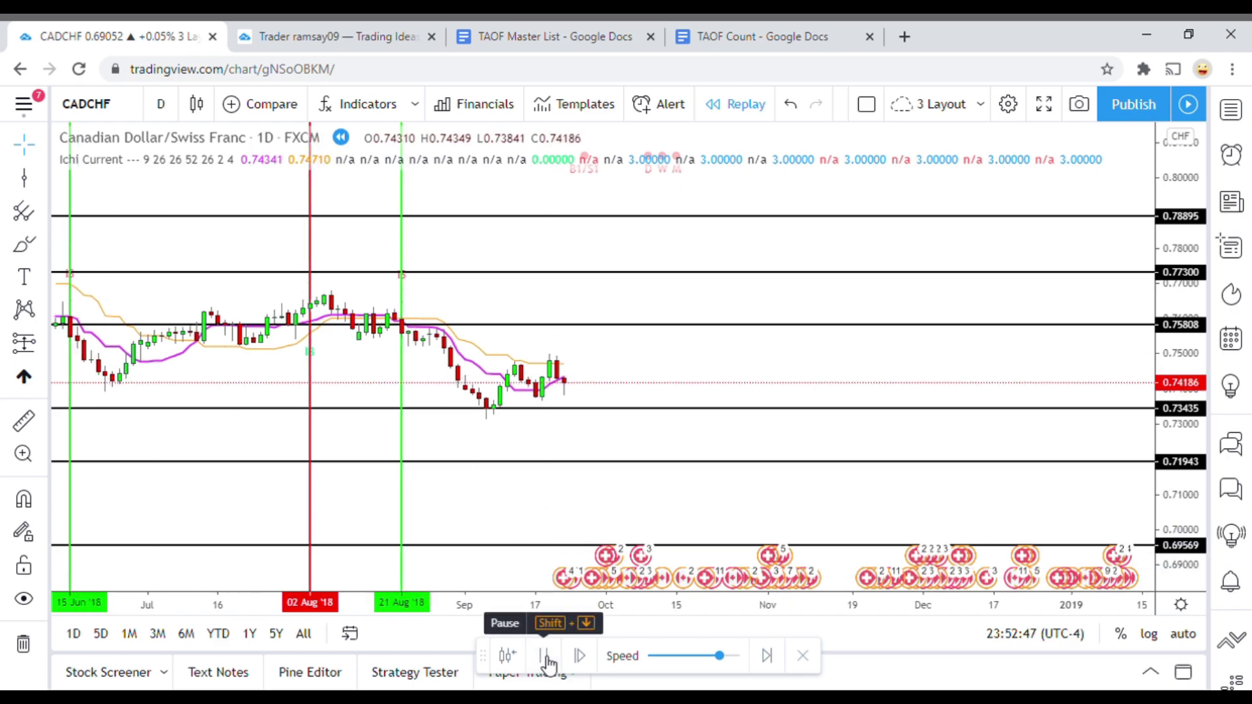
pyautogui.click(545, 655)
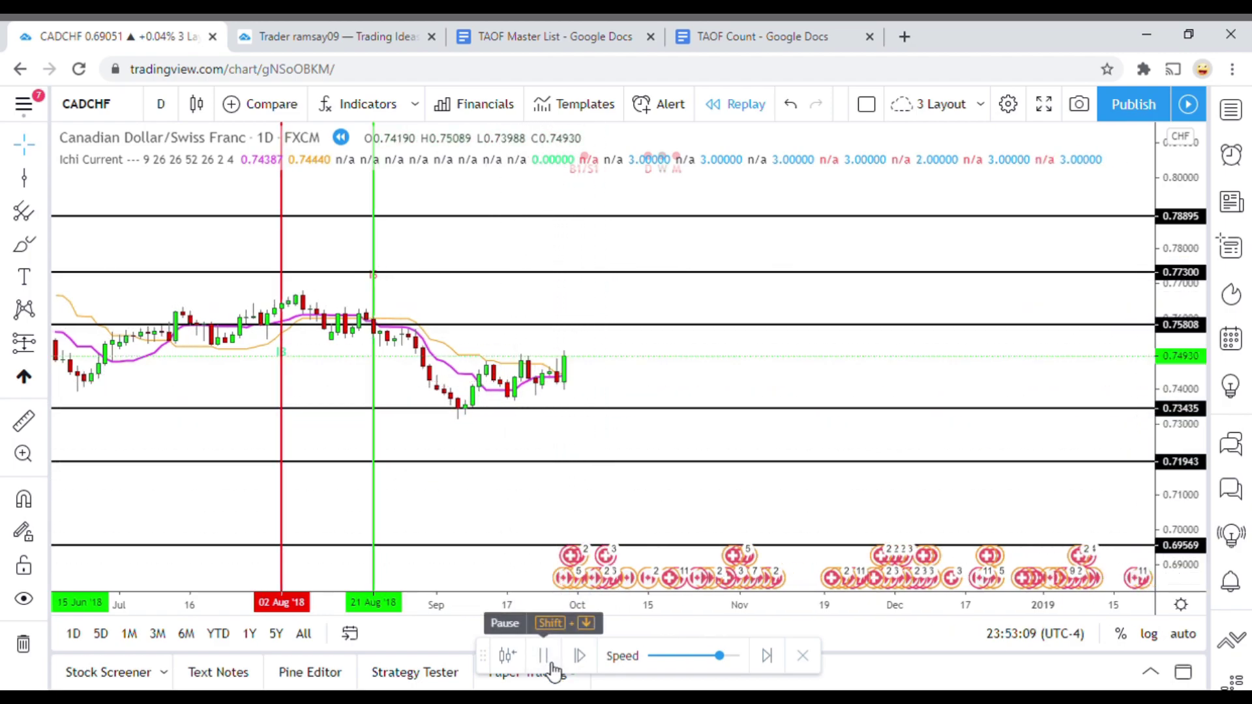
pyautogui.click(552, 666)
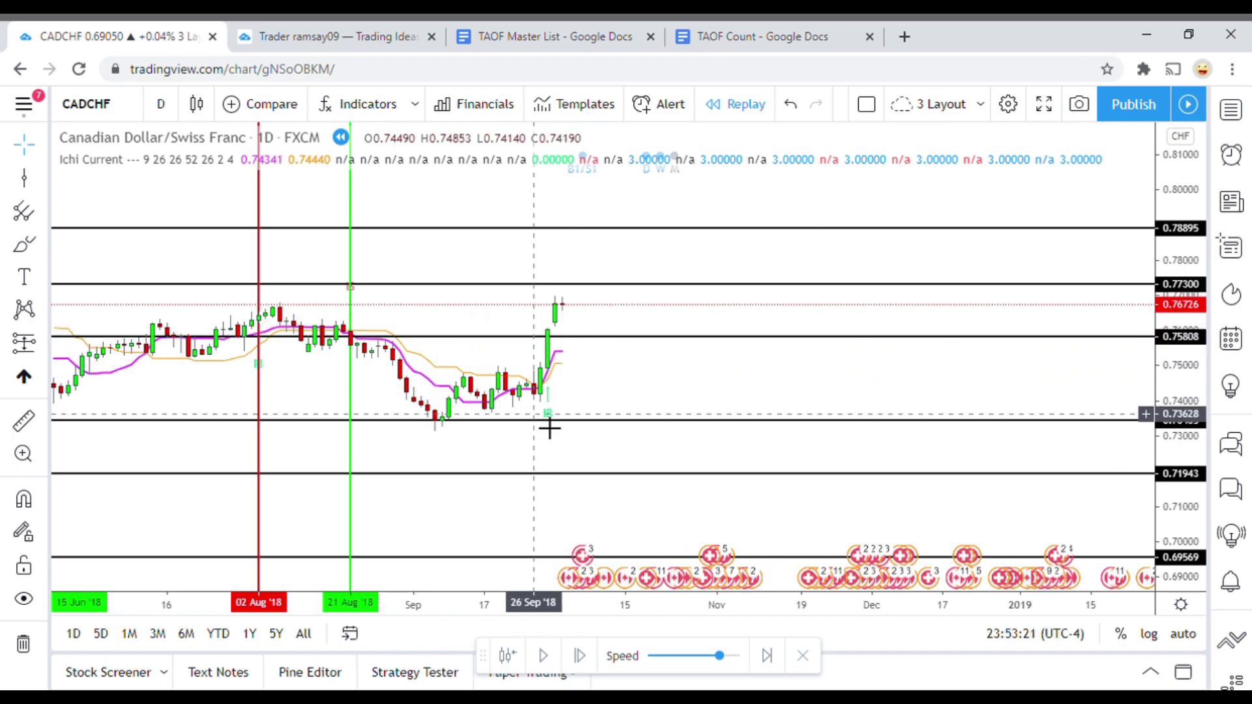
# Step: Measure the price move above the late-September IB signal candle's close to compare it with the pip target
pyautogui.moveTo(635, 391); pyautogui.dragTo(633, 414)
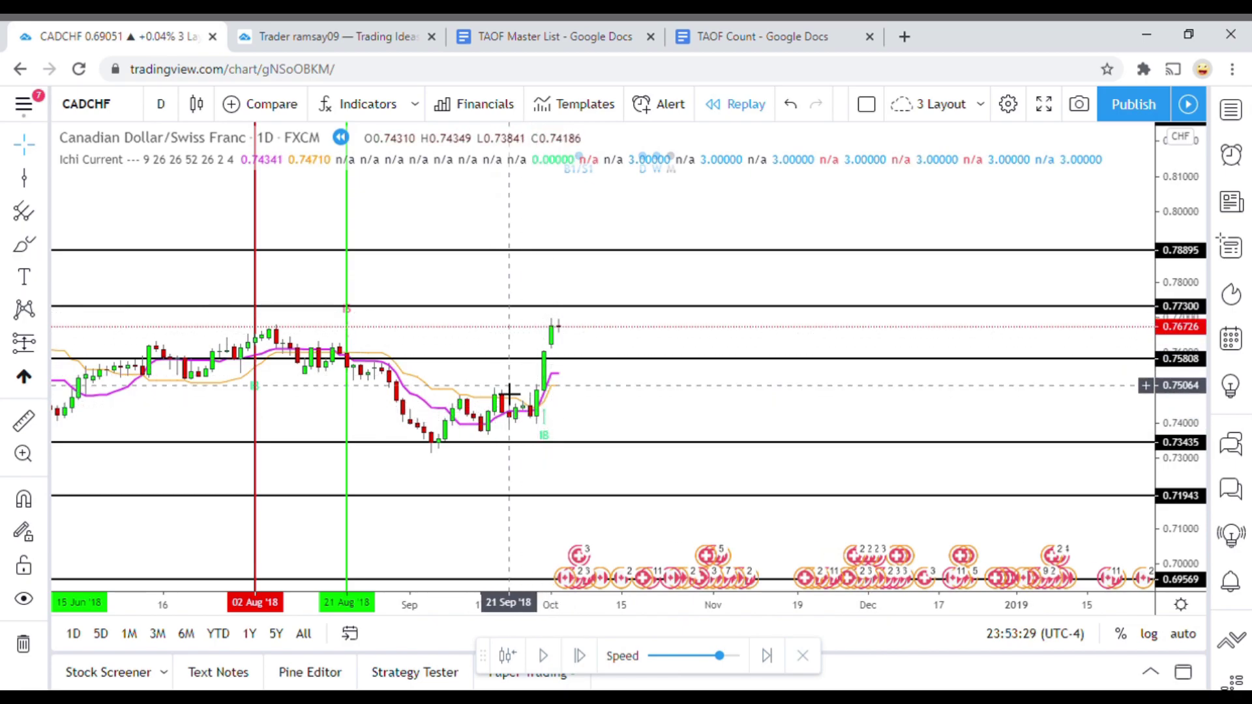
pyautogui.click(25, 420)
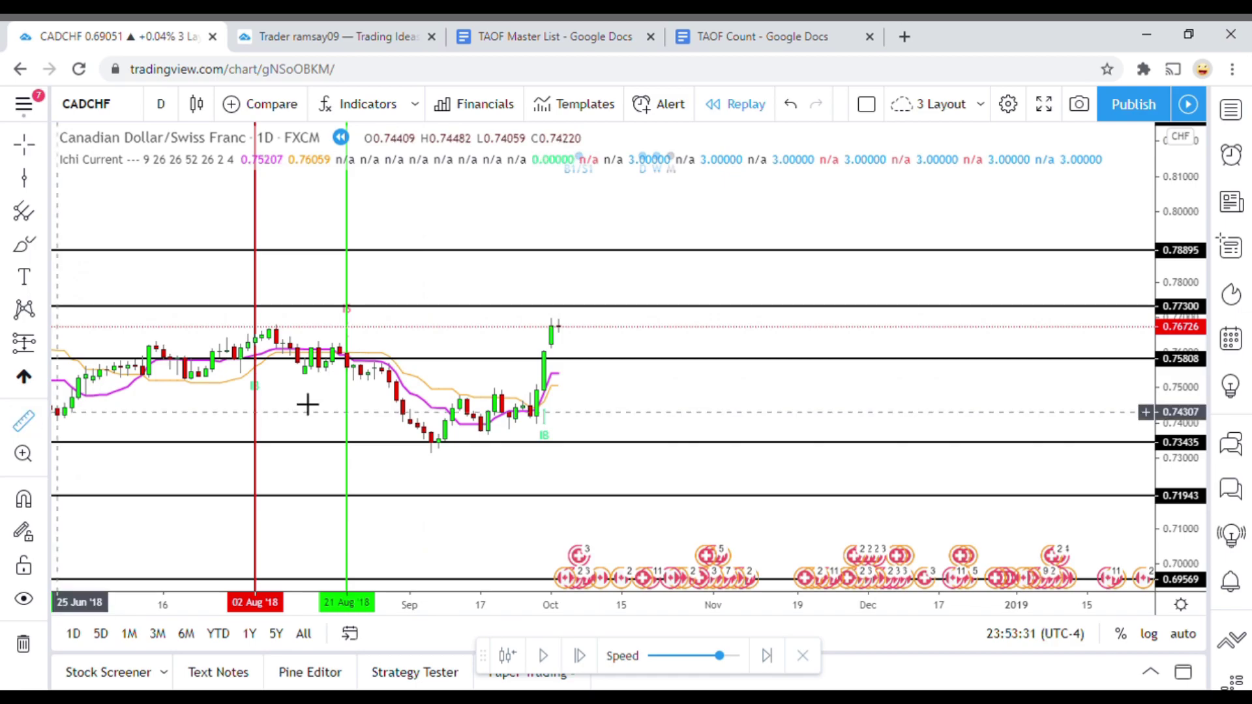
pyautogui.click(592, 361)
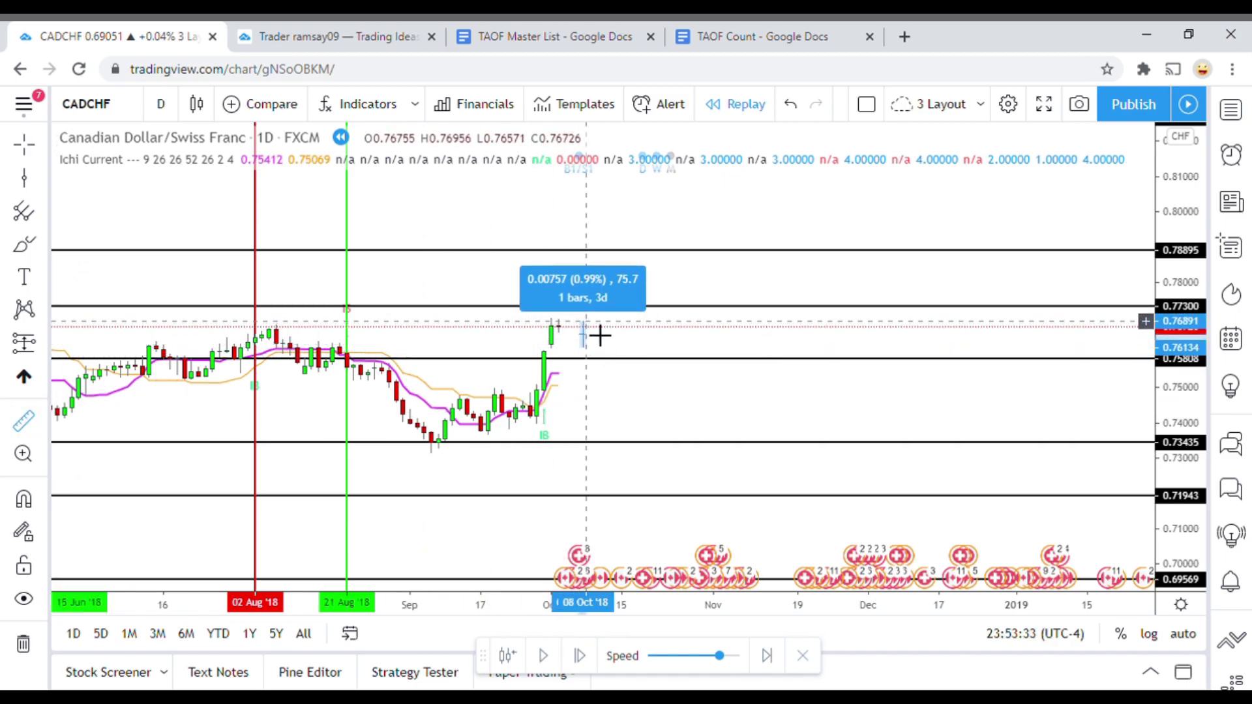
pyautogui.click(611, 363)
# Step: Mark the IB signal candle with a green vertical line at 28 September 2018
pyautogui.click(24, 178)
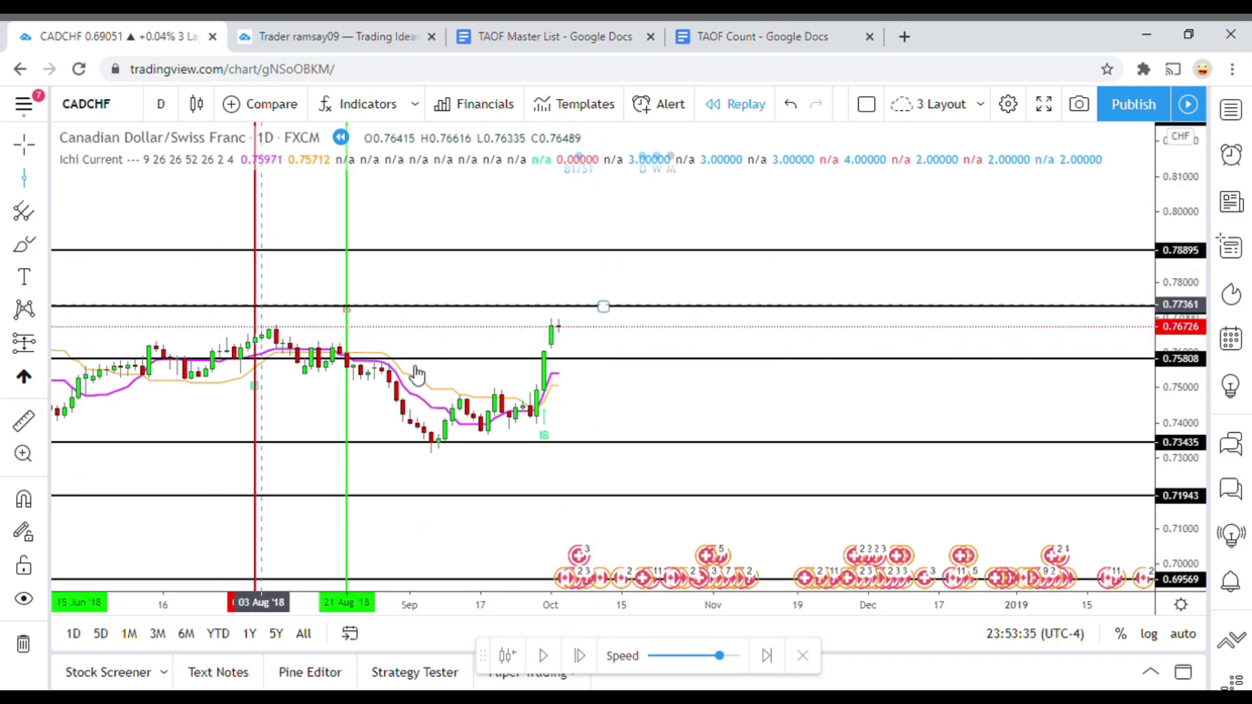
pyautogui.click(556, 442)
pyautogui.click(643, 425)
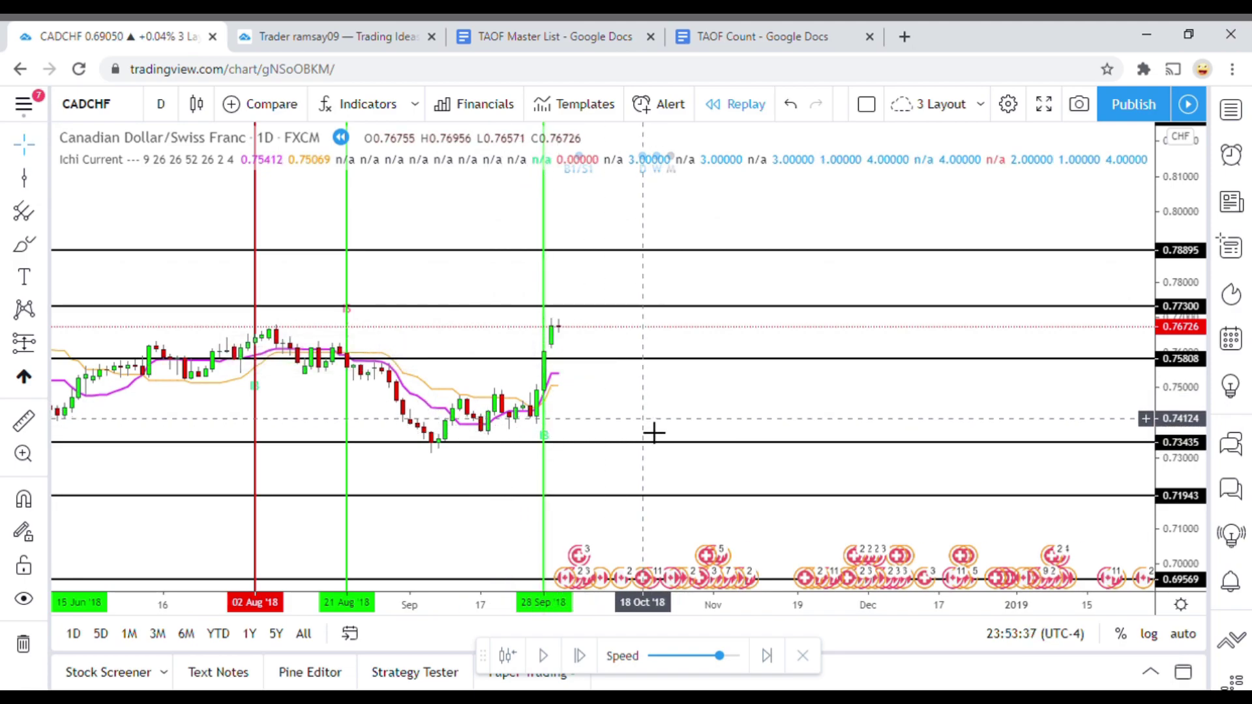
# Step: Compress the price scale to fit the 0.82658 level and resume the replay beyond early October 2018
pyautogui.moveTo(630, 428); pyautogui.dragTo(641, 409)
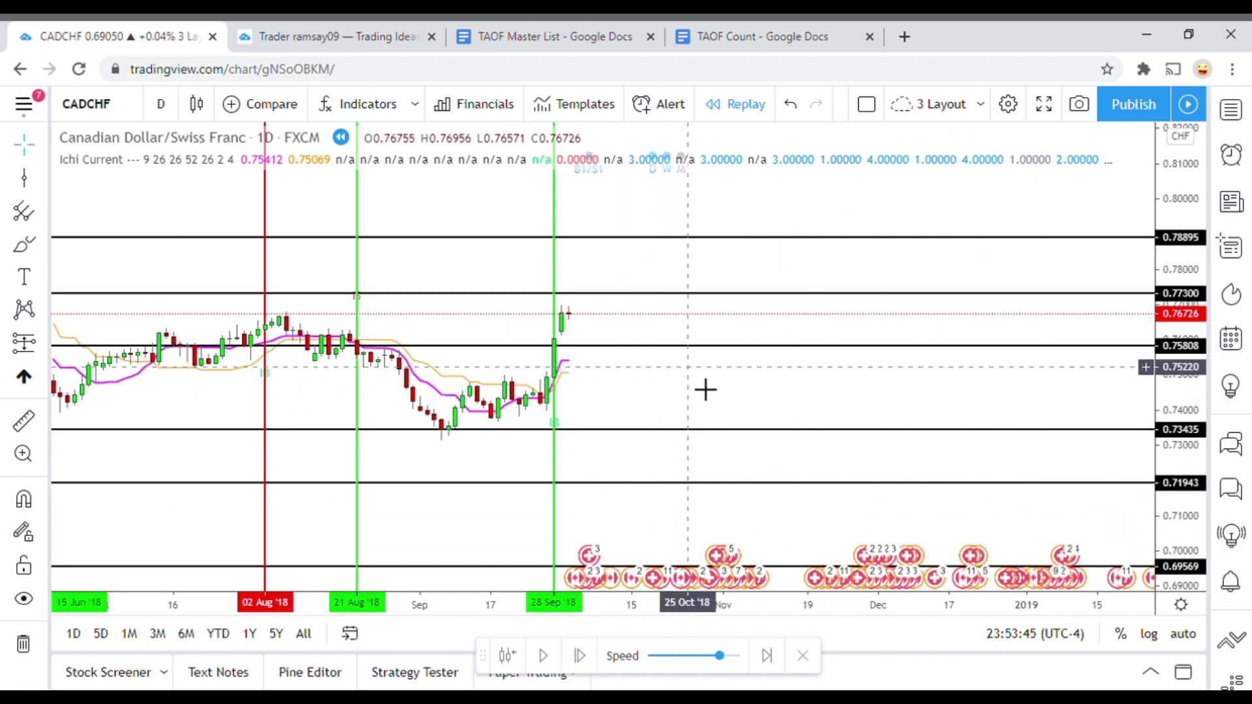
pyautogui.moveTo(1179, 389); pyautogui.dragTo(1180, 407)
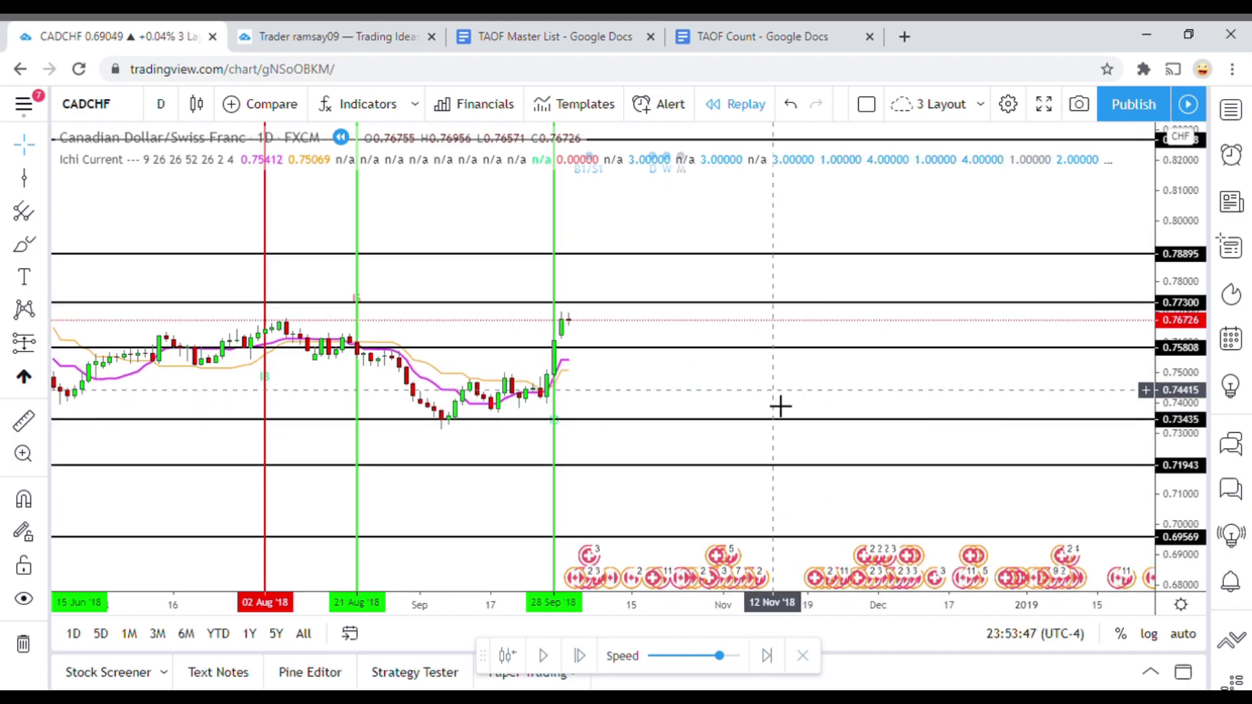
pyautogui.moveTo(746, 408); pyautogui.dragTo(730, 425)
pyautogui.moveTo(1179, 391); pyautogui.dragTo(1177, 427)
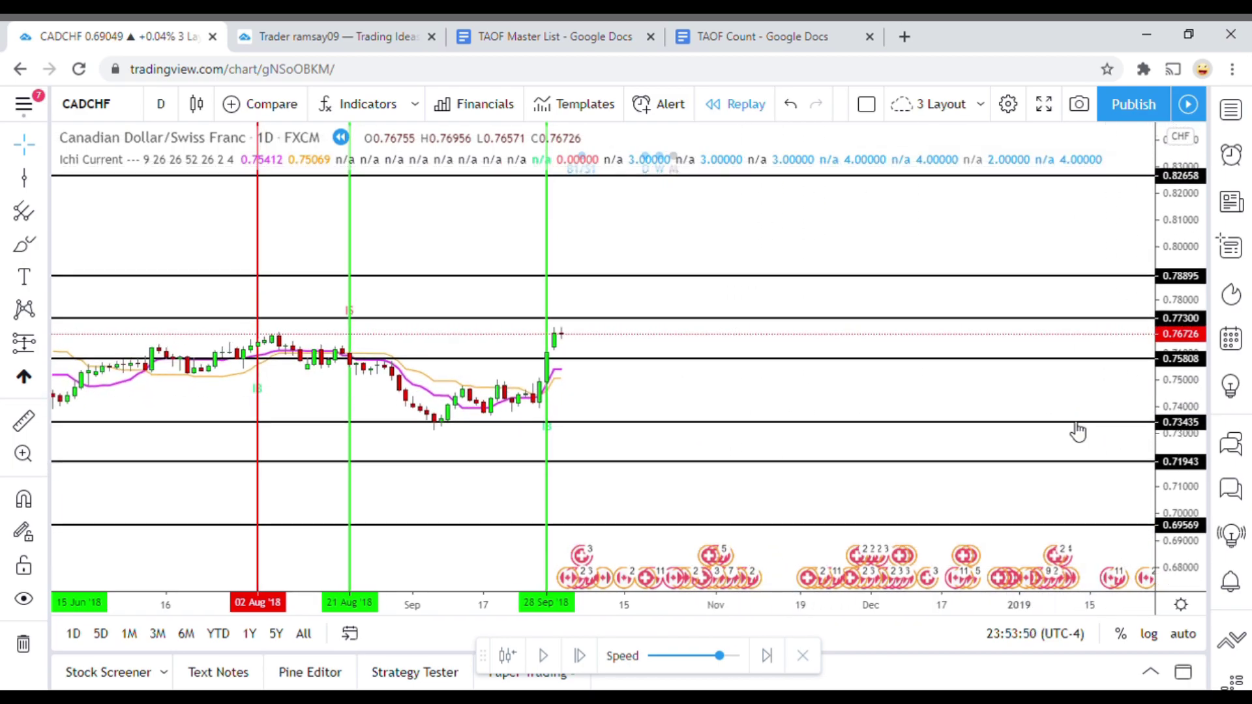
pyautogui.click(545, 656)
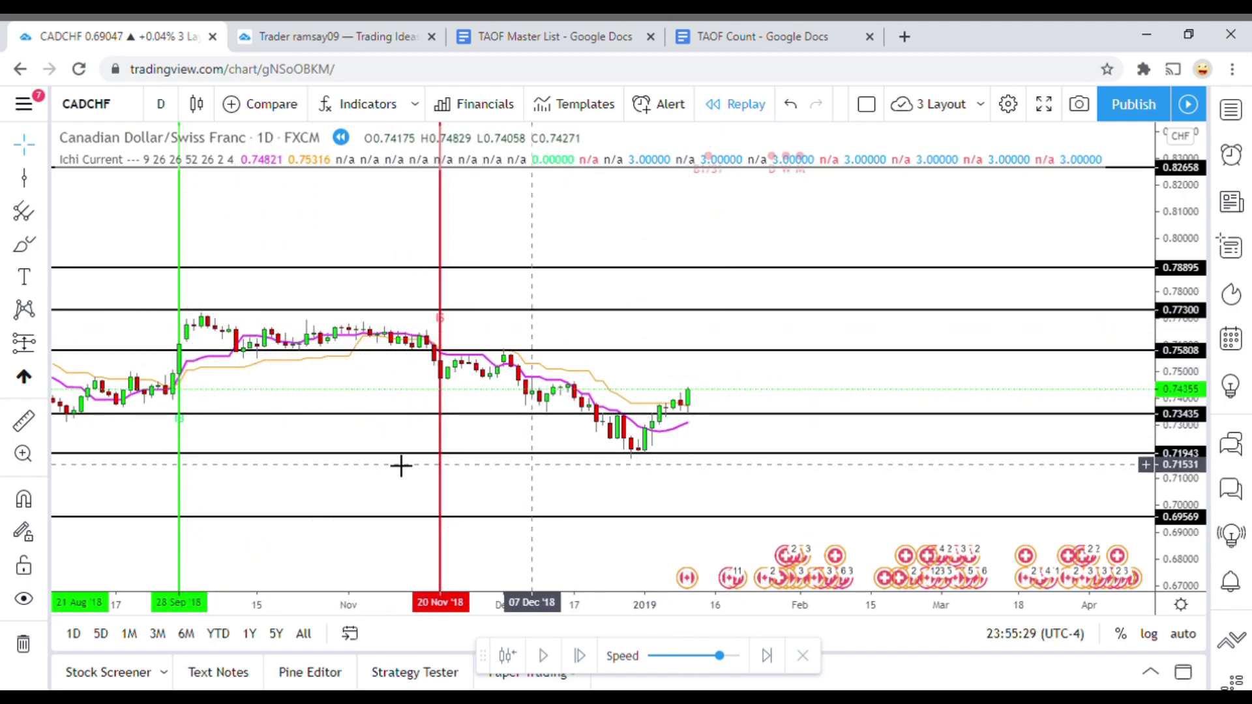
# Step: Review all the marked 2018 signals, comparing the green and red vertical lines with the 50-pip target and 75-pip stop note
pyautogui.scroll(-1, 538, 435)
pyautogui.scroll(-4, 538, 435)
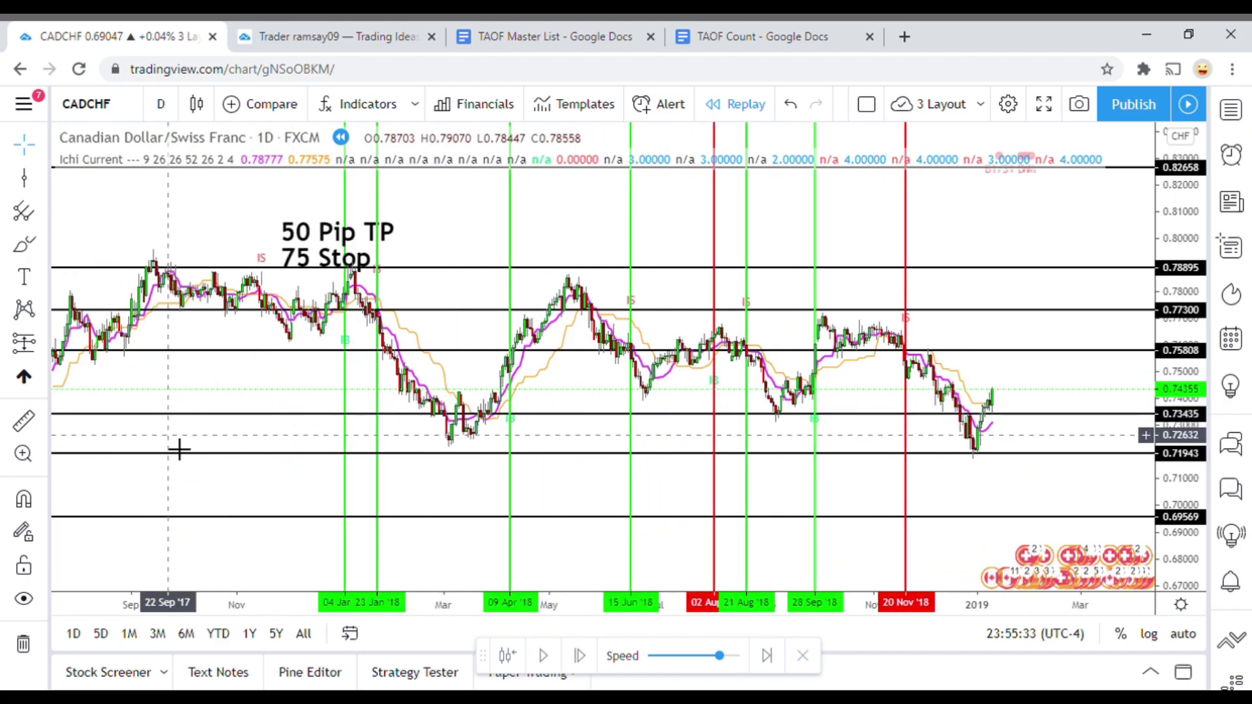
pyautogui.moveTo(466, 495); pyautogui.dragTo(481, 460)
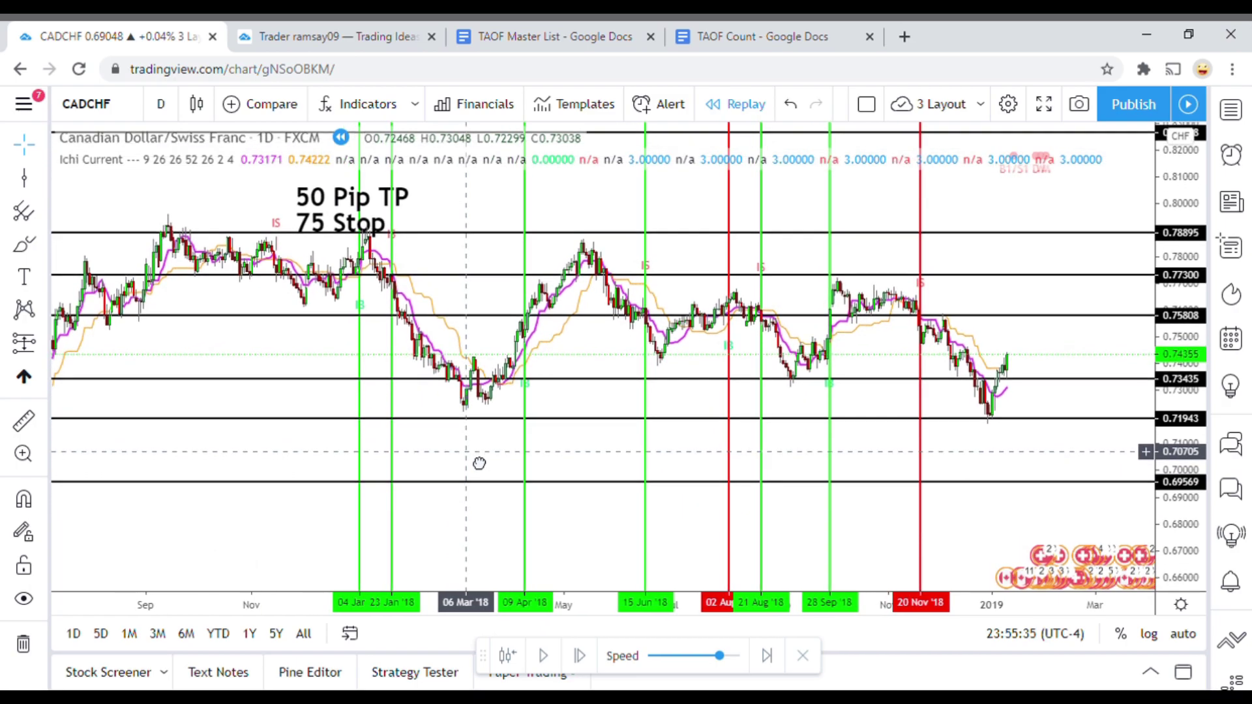
pyautogui.scroll(2, 456, 468)
pyautogui.moveTo(372, 460); pyautogui.dragTo(495, 450)
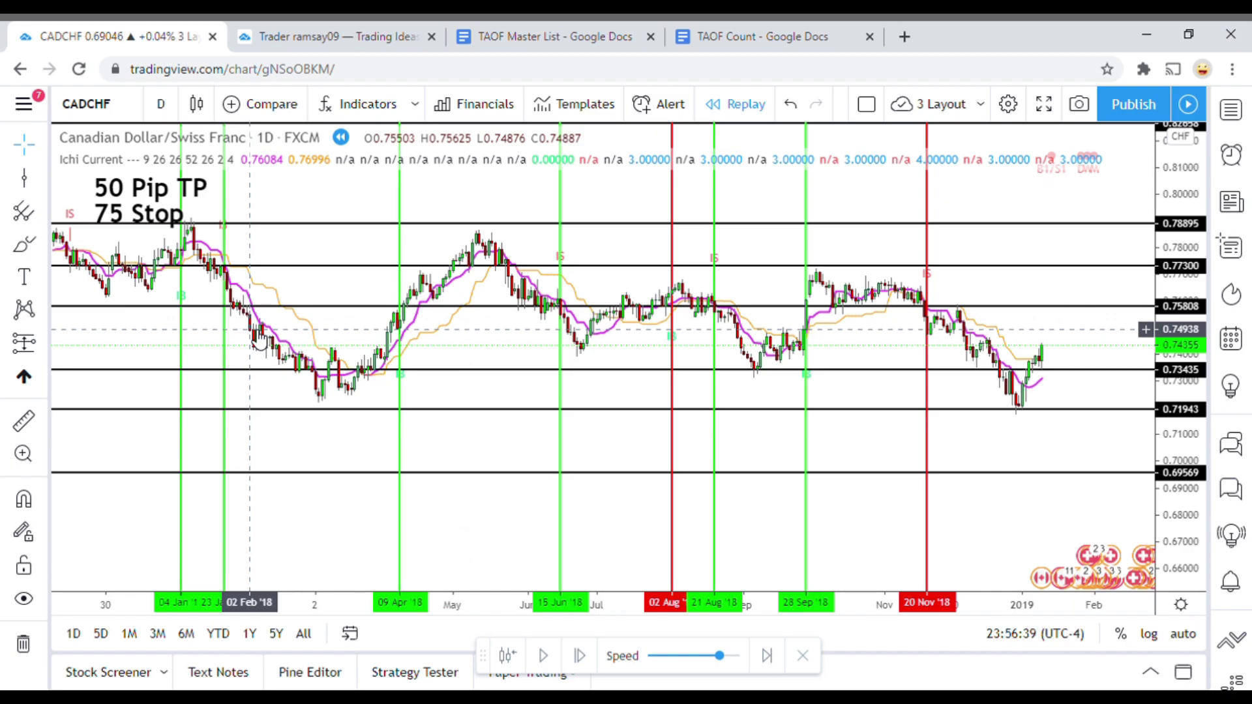
pyautogui.moveTo(453, 355); pyautogui.dragTo(405, 373)
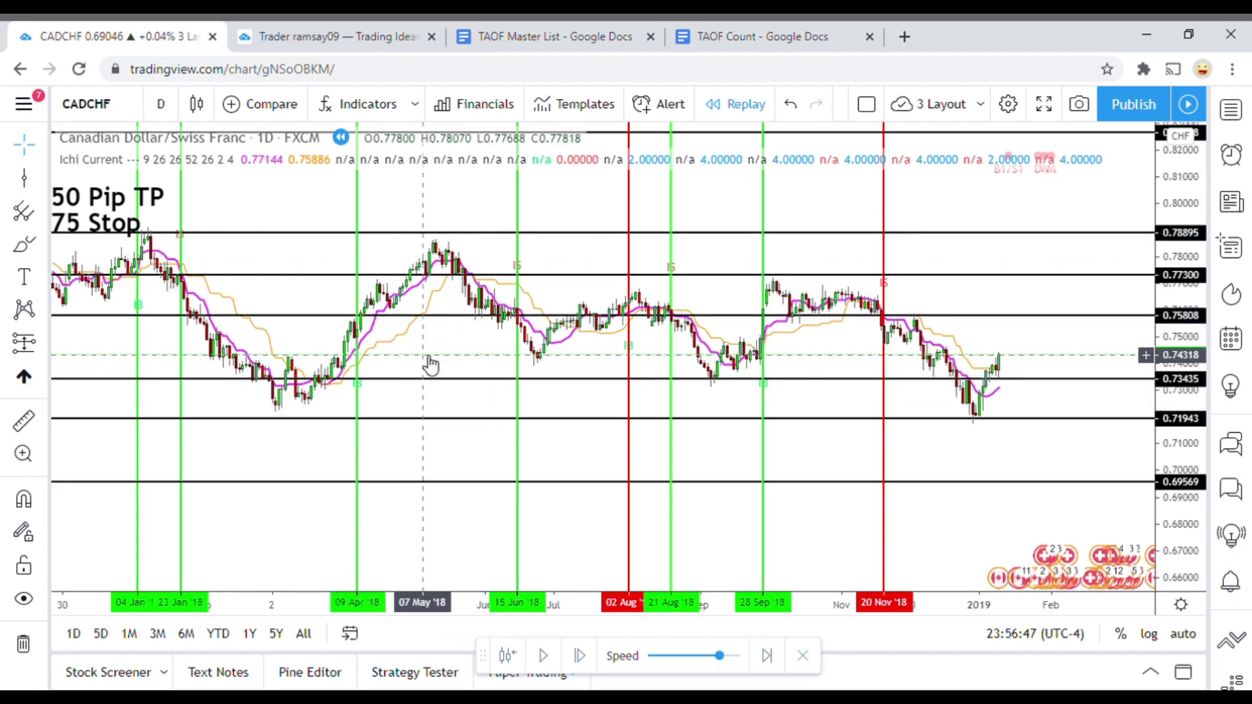
pyautogui.moveTo(450, 373); pyautogui.dragTo(505, 381)
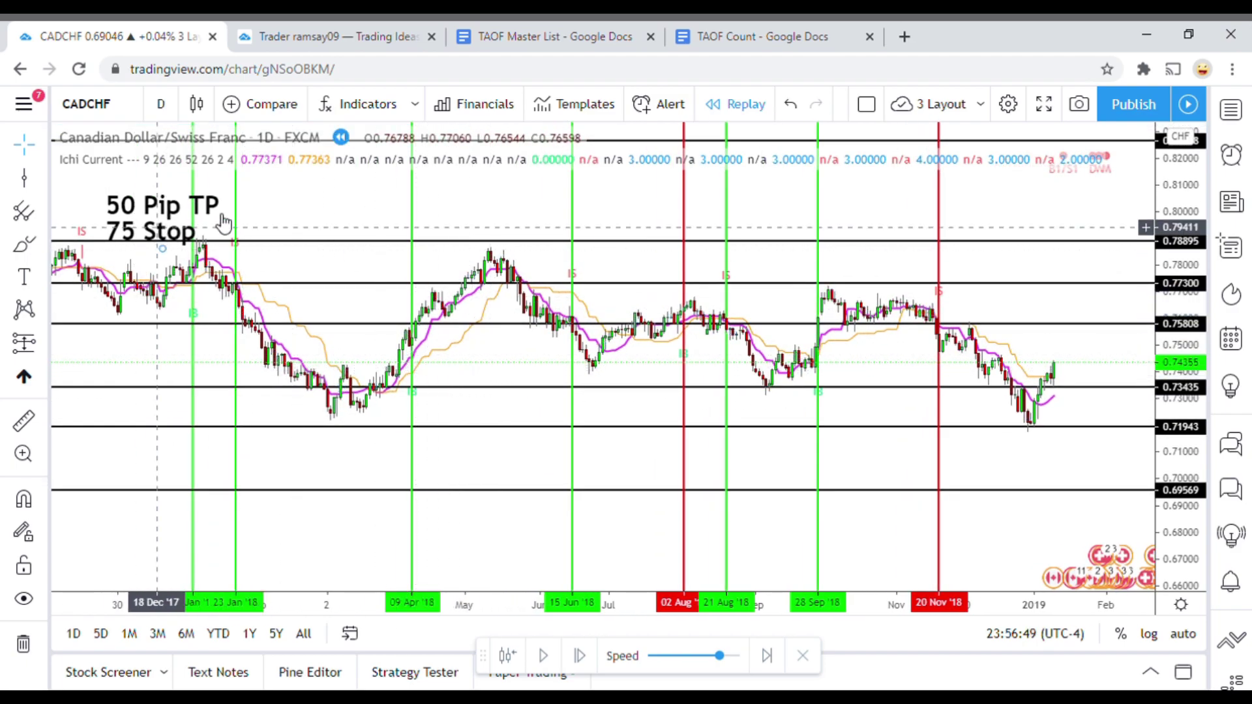